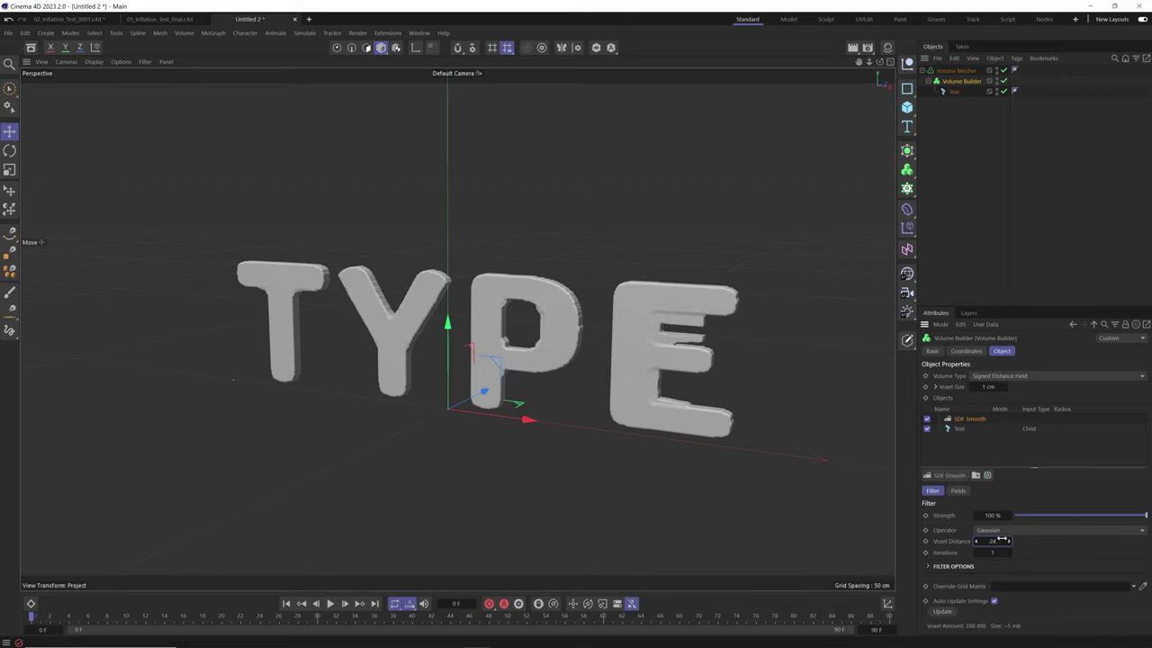
pyautogui.click(949, 475)
pyautogui.click(959, 499)
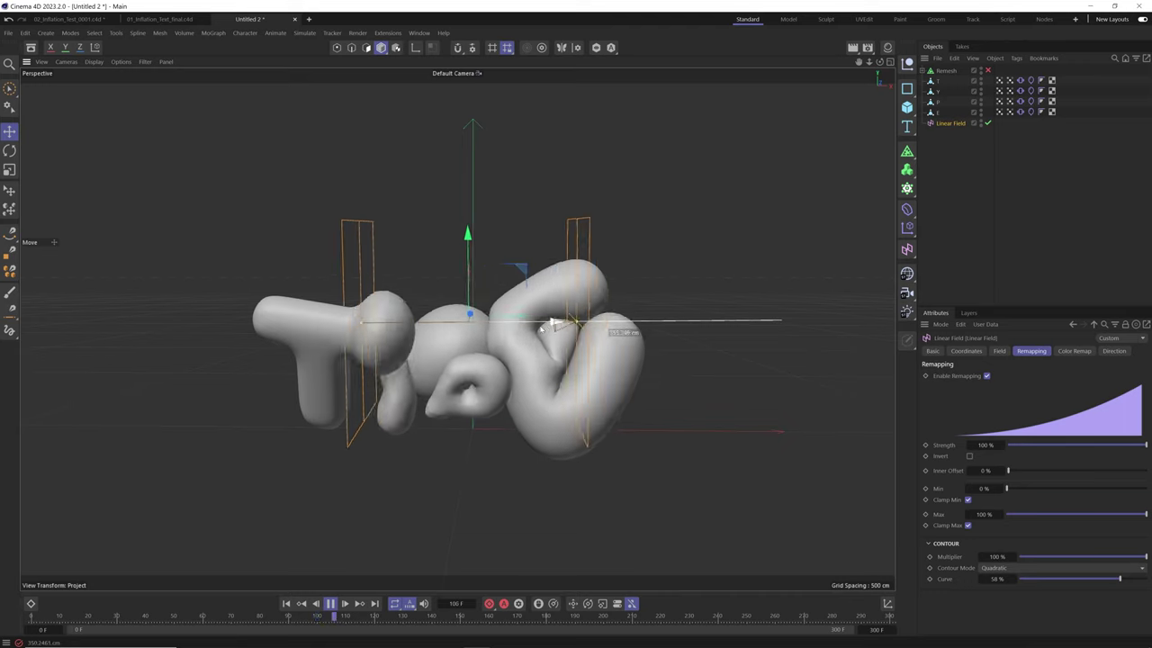
pyautogui.moveTo(590, 324); pyautogui.dragTo(99, 349)
pyautogui.click(286, 603)
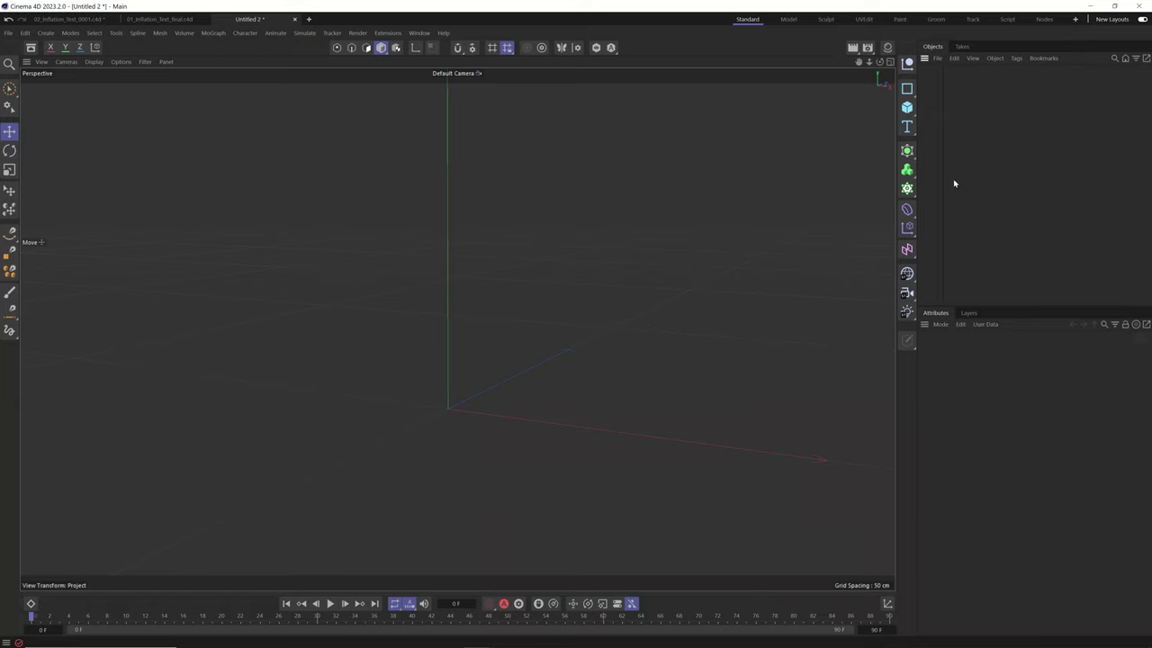
# Create a 3D text object reading "TYPE" with middle alignment.
pyautogui.click(907, 126)
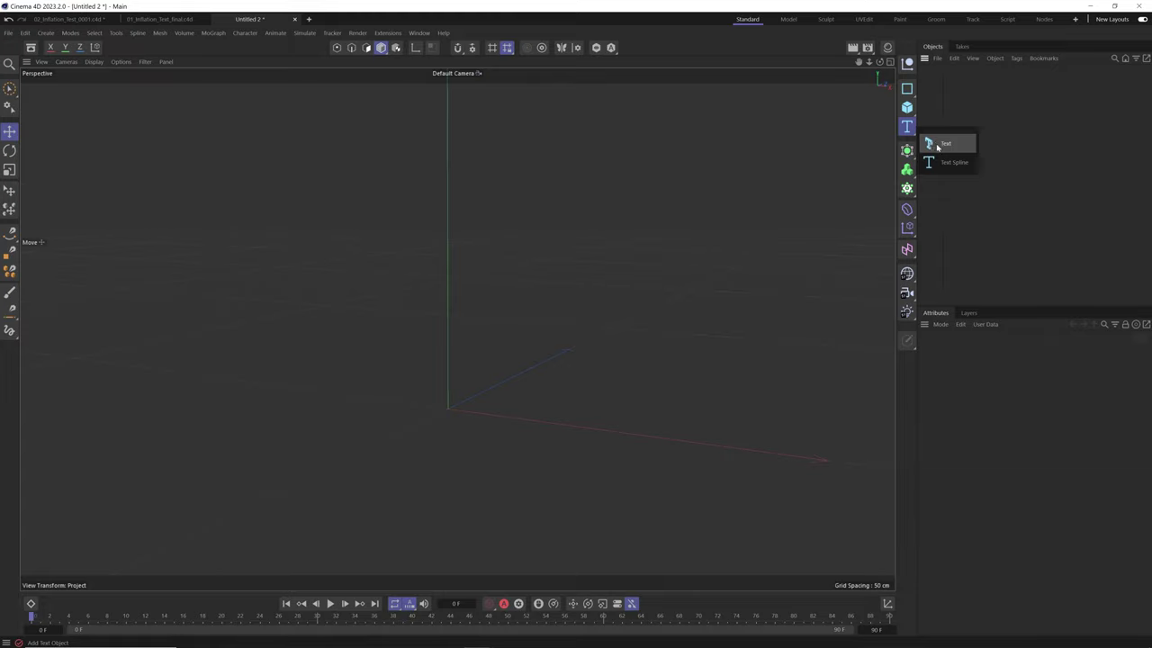
pyautogui.click(936, 146)
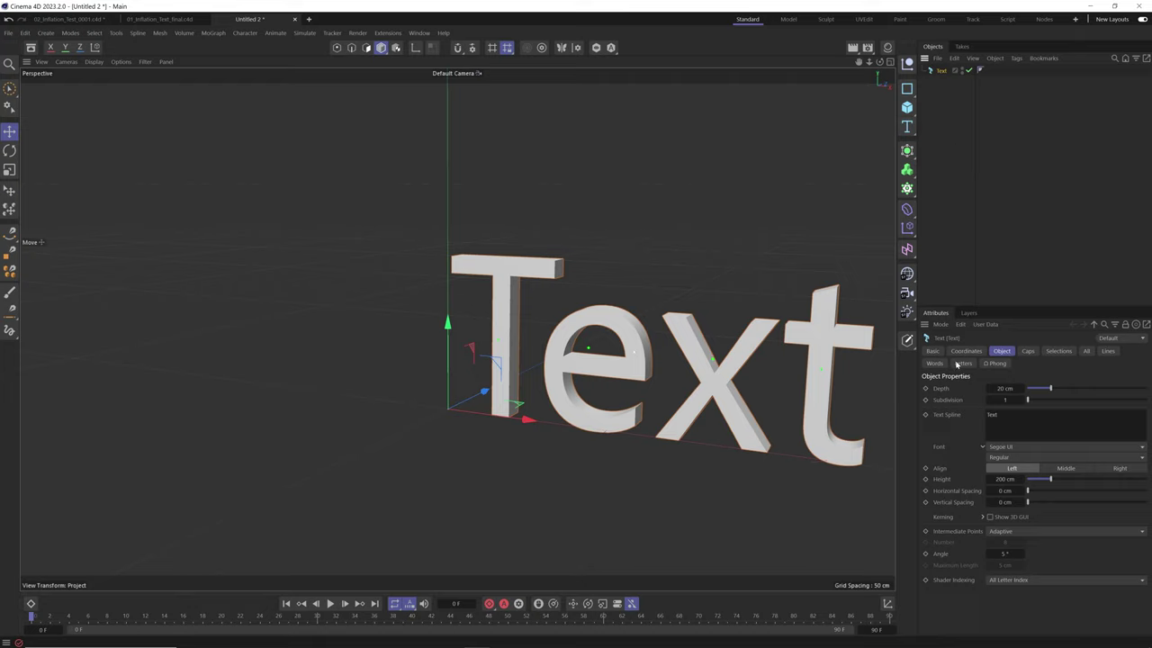
pyautogui.click(1069, 472)
pyautogui.moveTo(1020, 413); pyautogui.dragTo(903, 413)
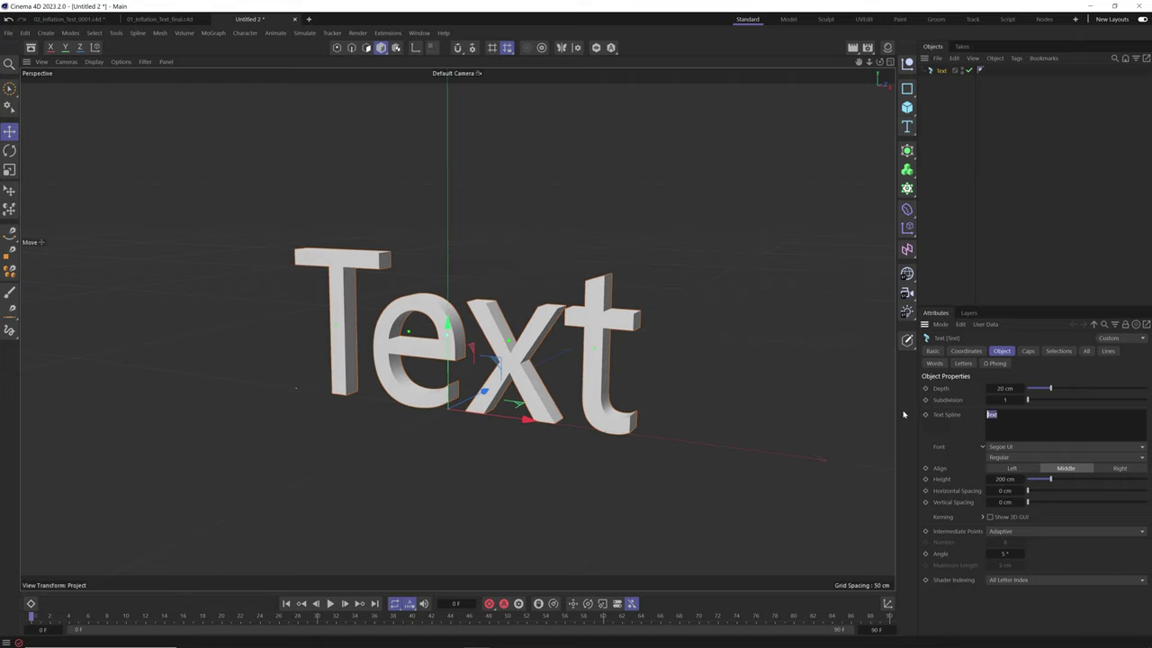
pyautogui.write('TYPE')
pyautogui.click(1041, 381)
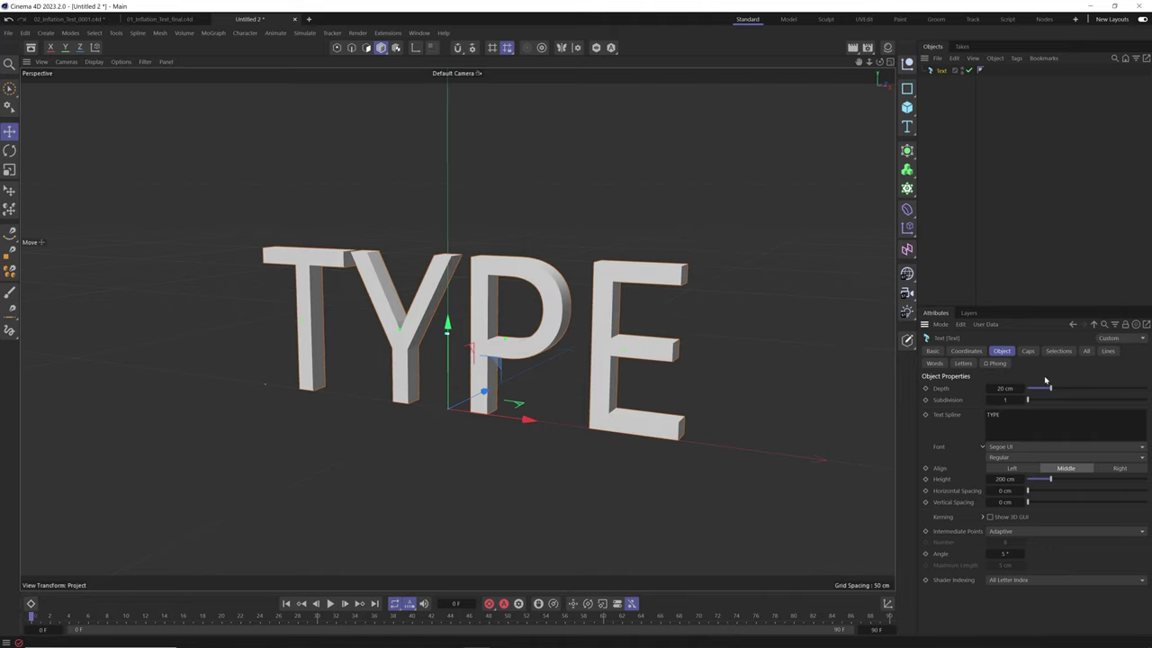
# Try the Rounded M+ 2c black font on the text and check the active fonts in Creative Cloud Desktop.
pyautogui.click(1012, 447)
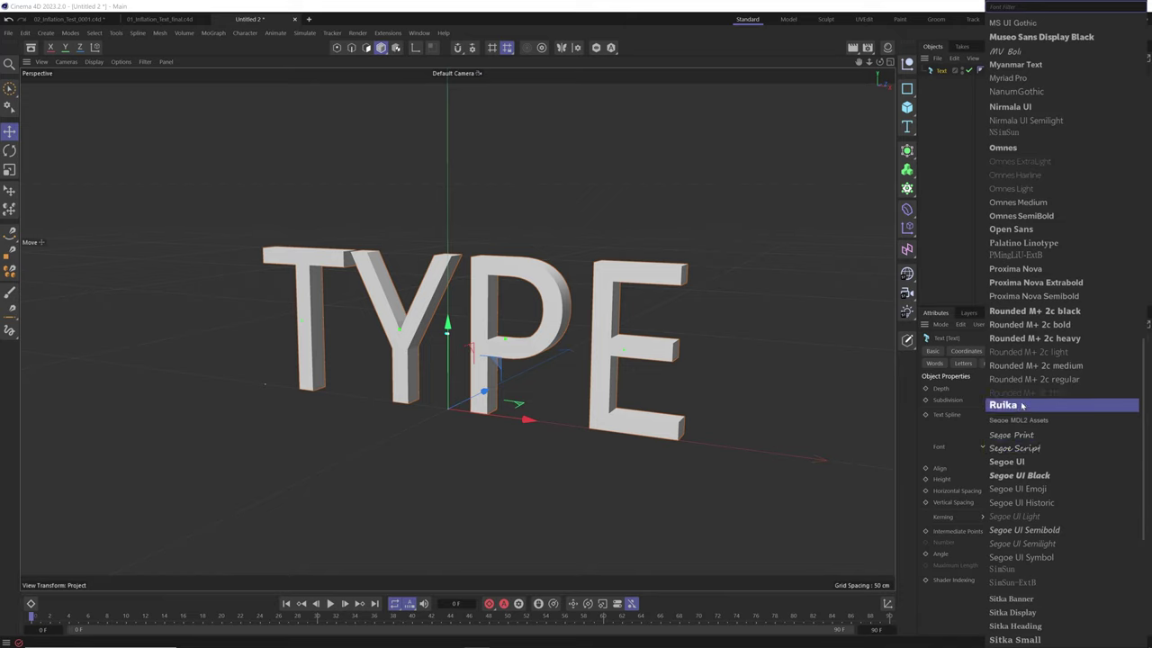
pyautogui.click(1073, 311)
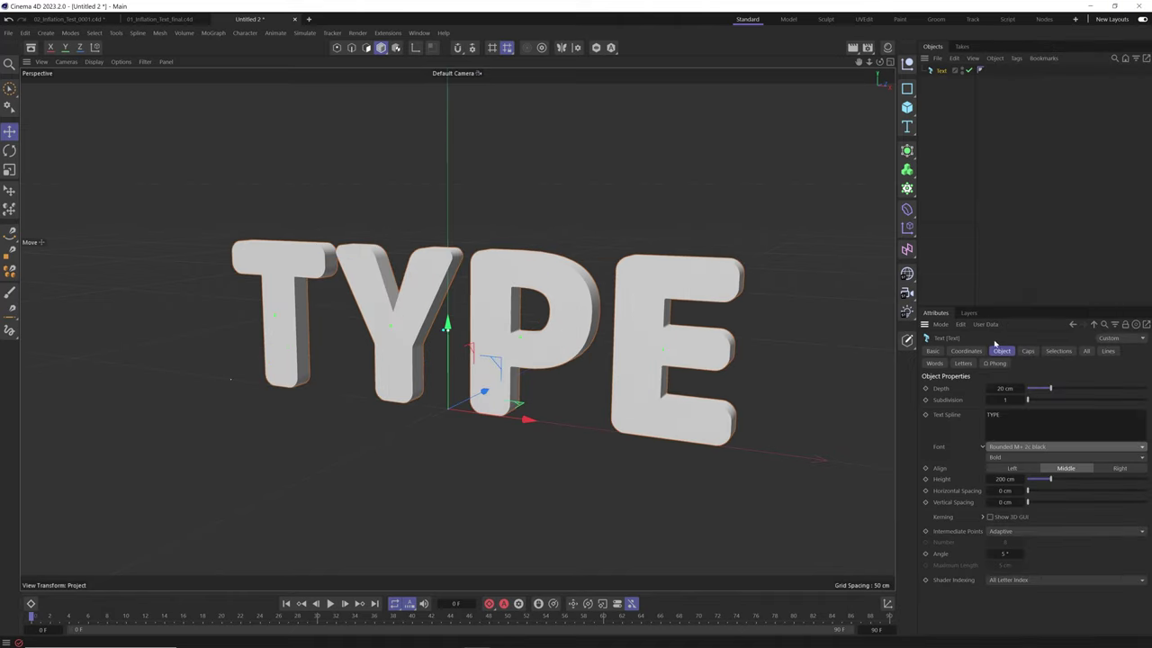
pyautogui.click(841, 637)
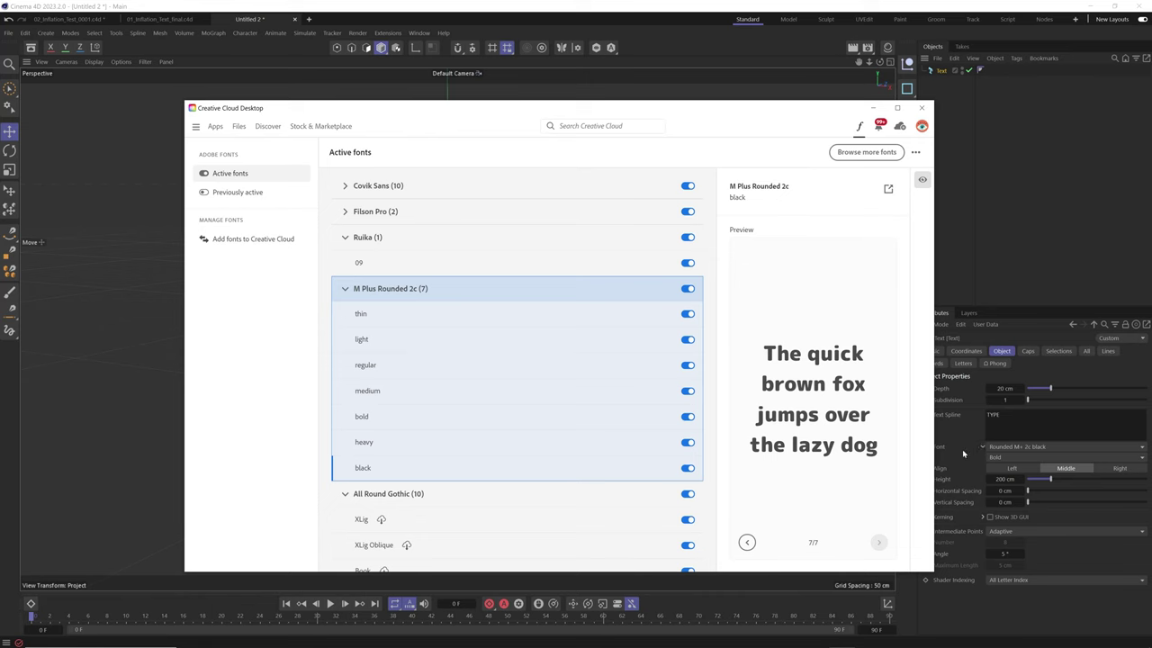
# Set the text's font to Omnes and its horizontal spacing to 6 cm.
pyautogui.click(1015, 447)
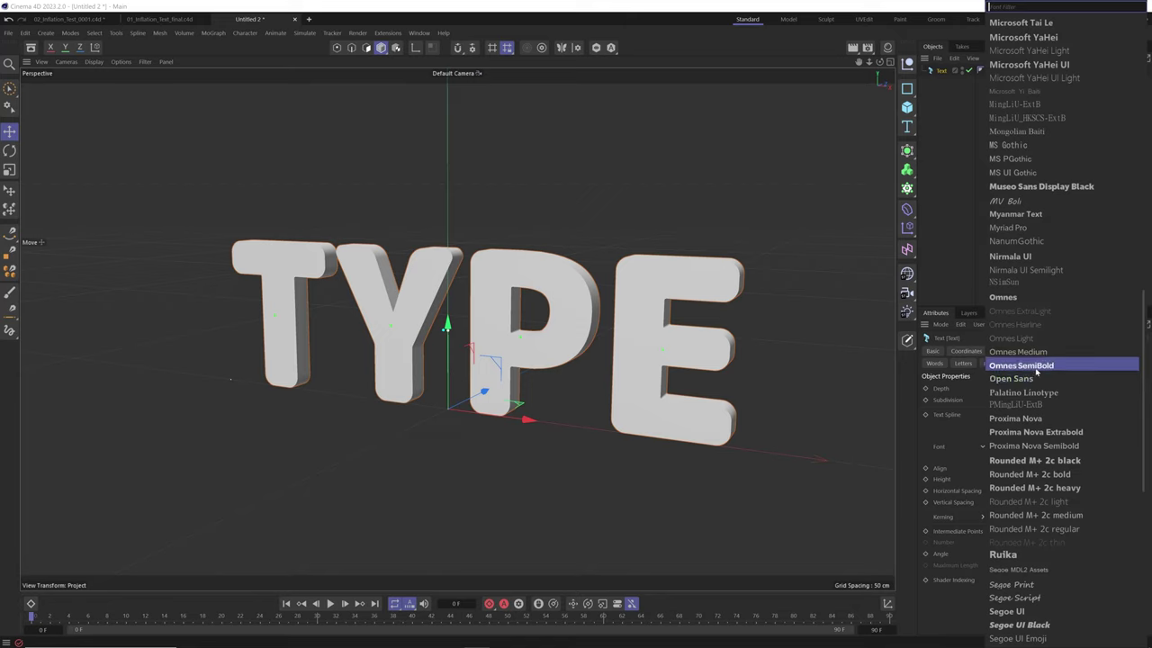
pyautogui.click(1034, 298)
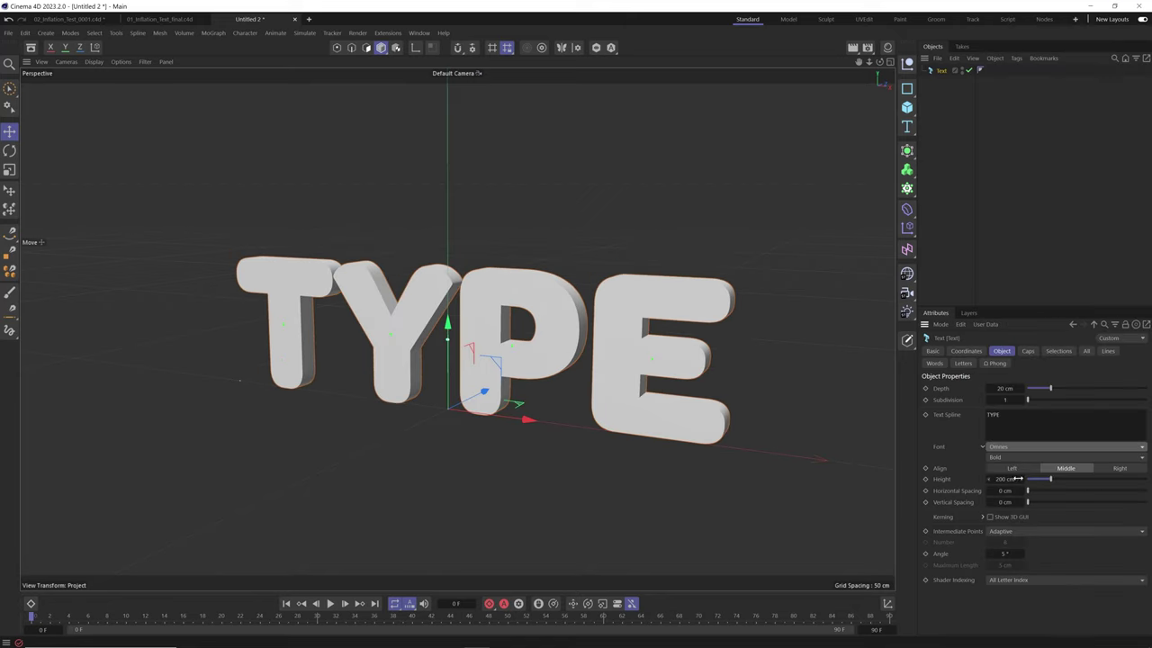
pyautogui.moveTo(1003, 491); pyautogui.dragTo(1019, 490)
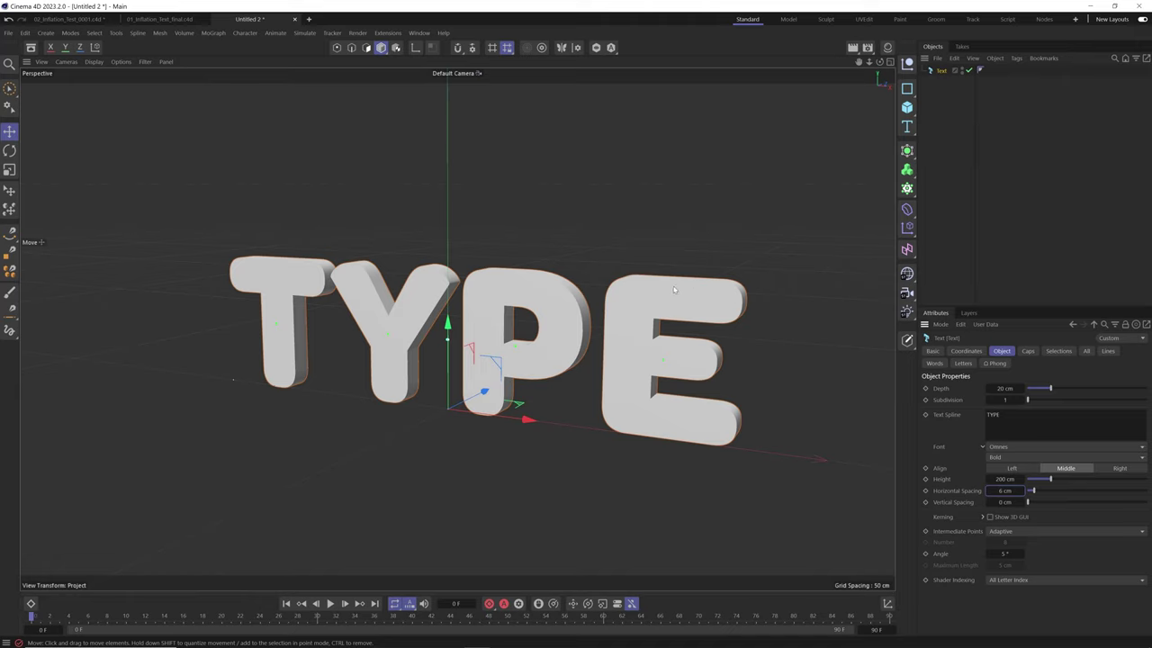
# Add a Volume Builder and a Volume Mesher, nesting the text inside the builder and the builder inside the mesher.
pyautogui.click(907, 169)
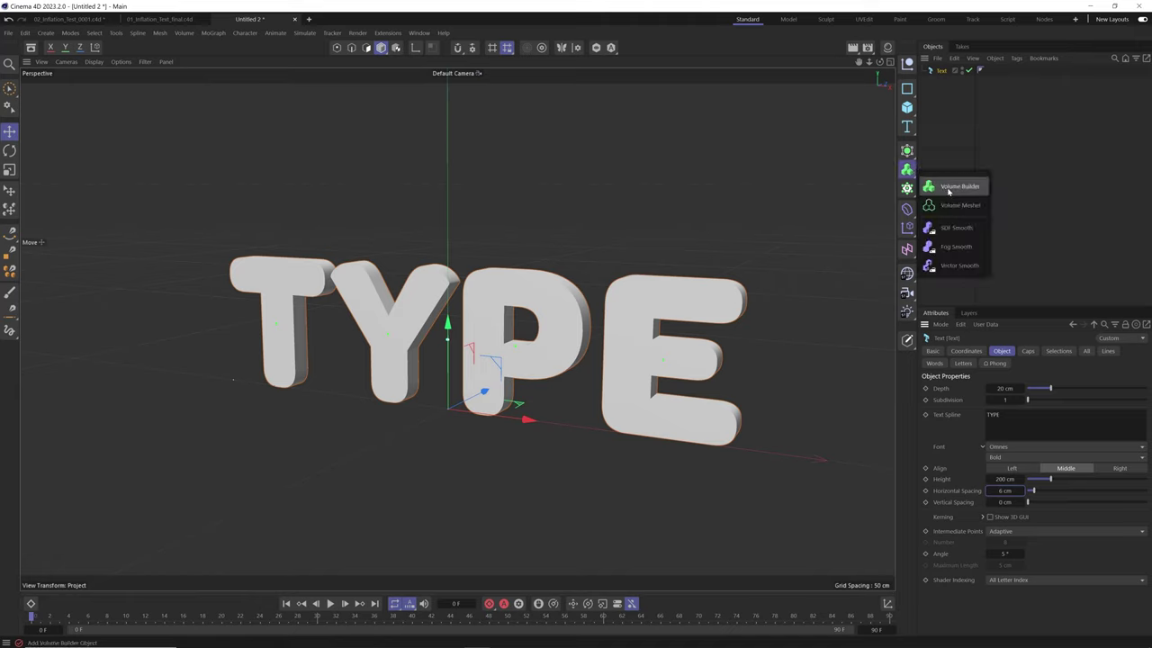
pyautogui.click(947, 187)
pyautogui.click(907, 169)
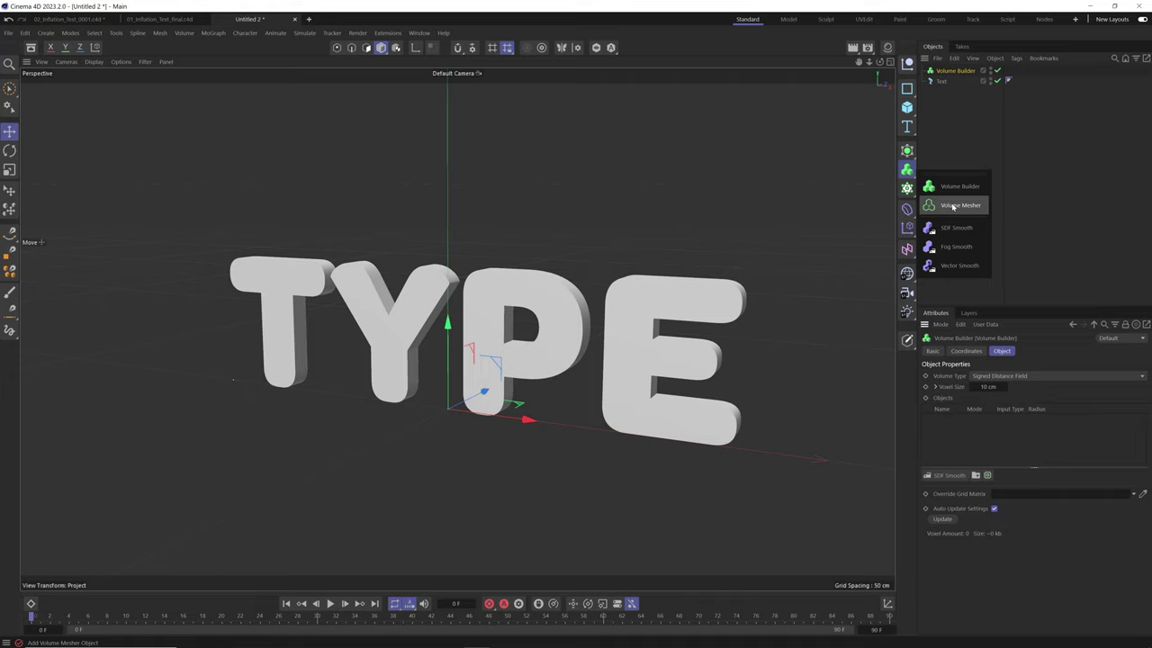
pyautogui.click(954, 206)
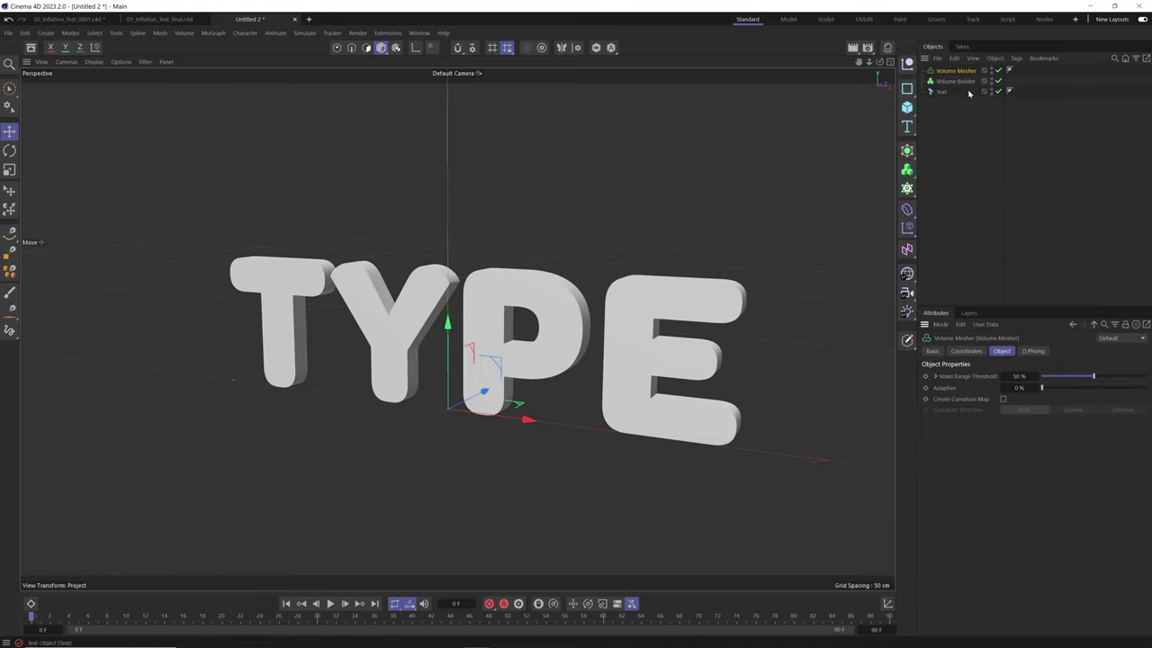
pyautogui.moveTo(956, 81)
pyautogui.mouseDown()
pyautogui.moveTo(955, 71)
pyautogui.moveTo(959, 81)
pyautogui.mouseUp()
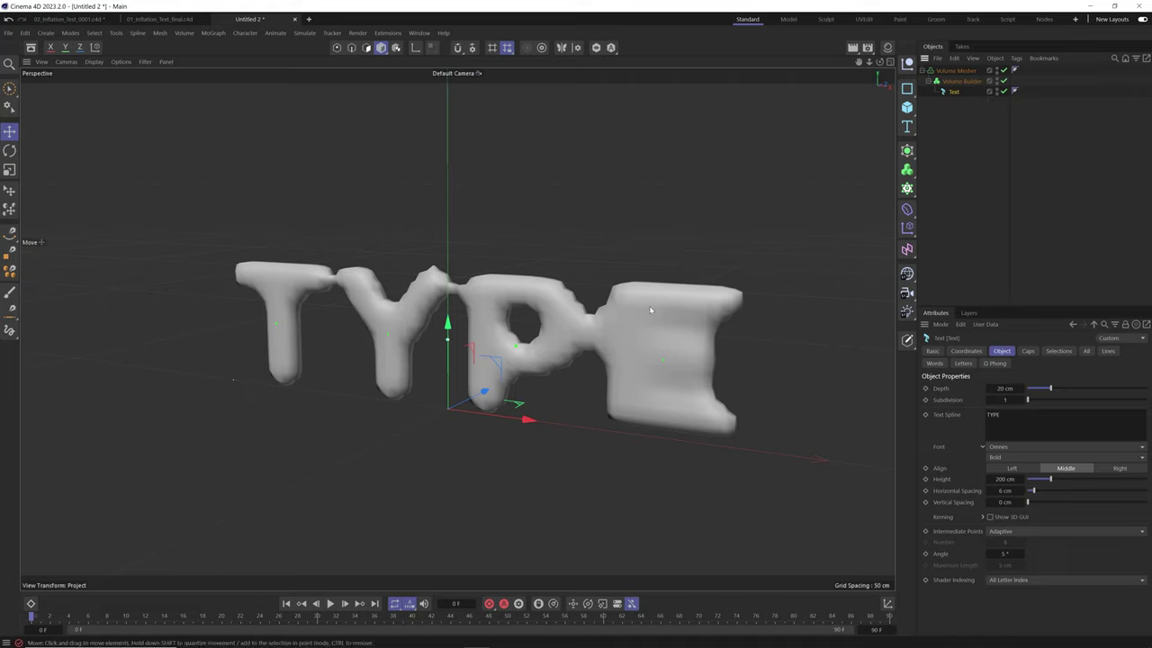
# Set the Volume Builder's voxel size to 1 cm.
pyautogui.click(961, 81)
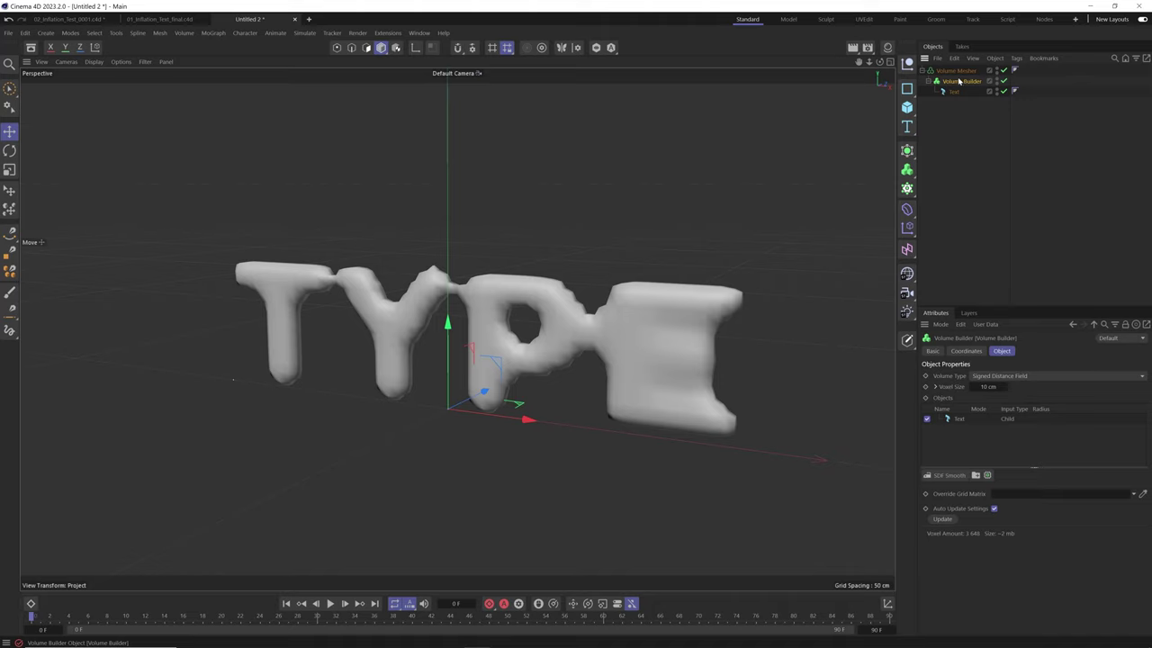
pyautogui.click(987, 388)
pyautogui.write('1')
pyautogui.press('Return')
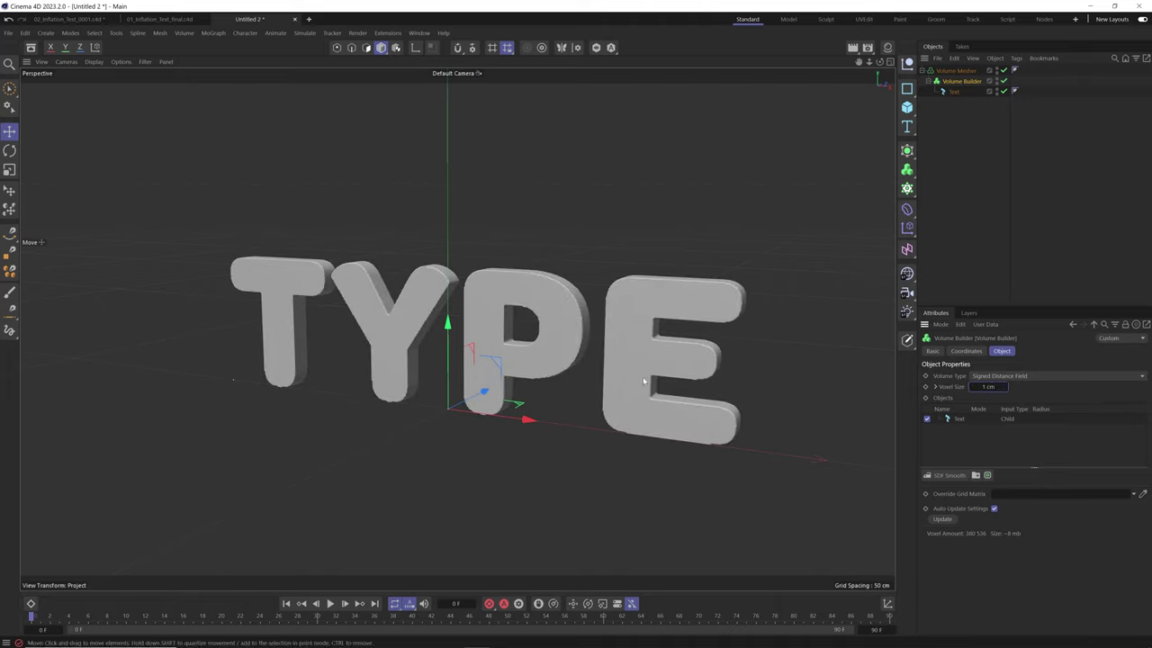
# Add an SDF Smooth filter with voxel distance 4 to the Volume Builder, and increase the text's depth to 29 cm.
pyautogui.click(947, 479)
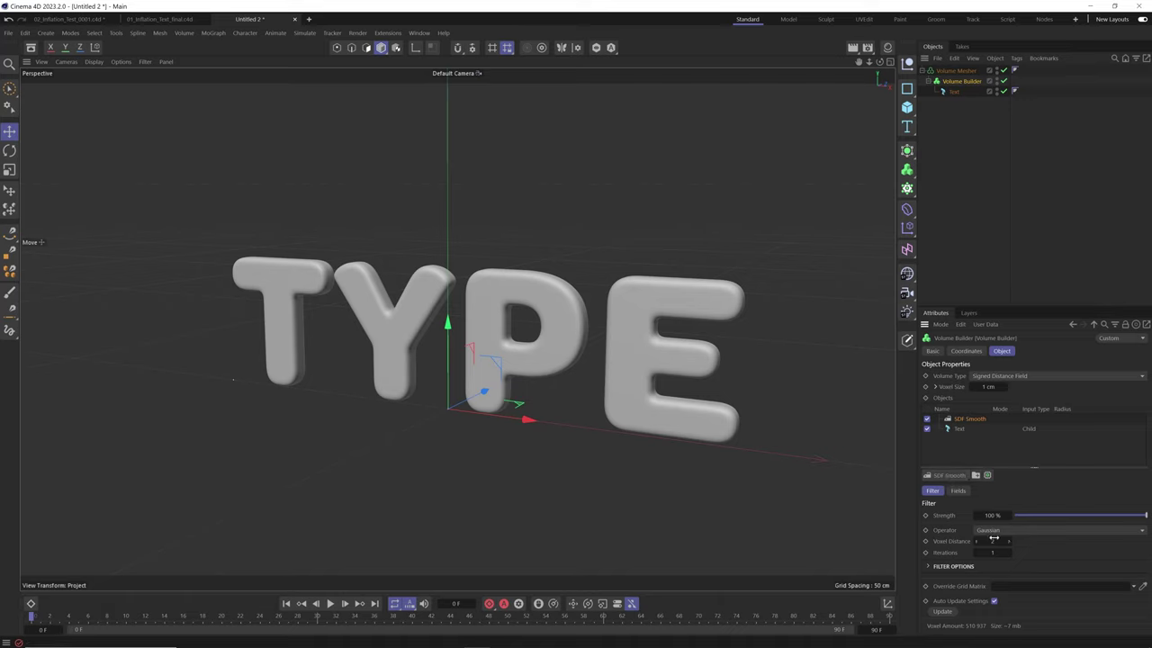
pyautogui.moveTo(1008, 540)
pyautogui.mouseDown()
pyautogui.moveTo(993, 541)
pyautogui.moveTo(1005, 547)
pyautogui.mouseUp()
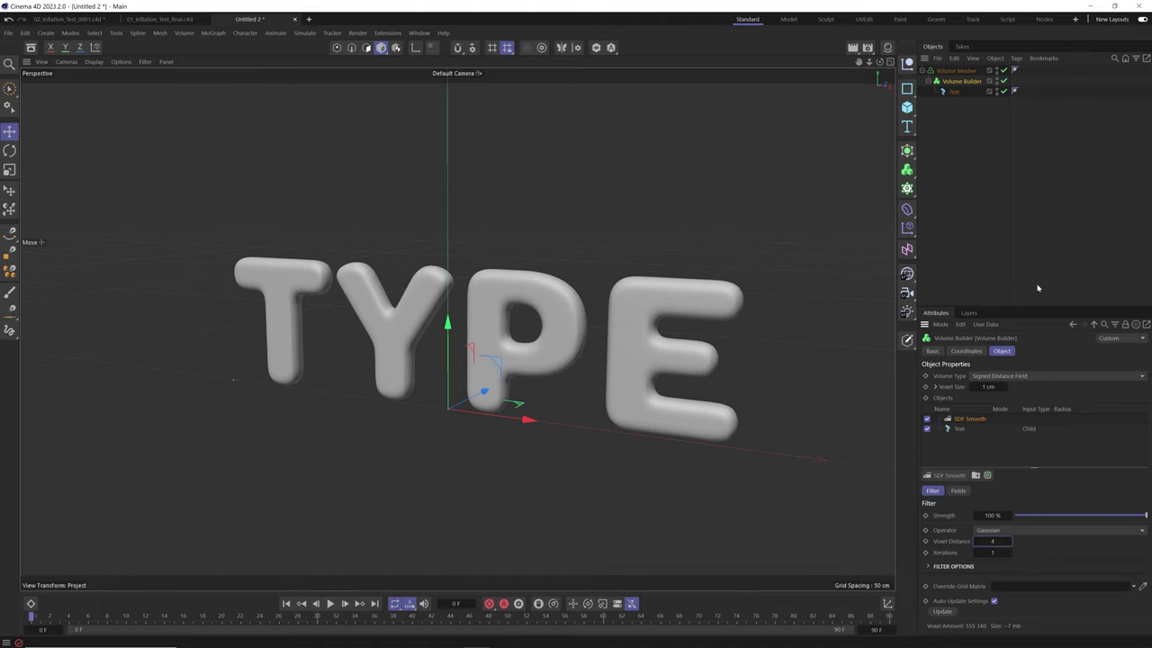
pyautogui.click(954, 90)
pyautogui.moveTo(1073, 392); pyautogui.dragTo(1065, 388)
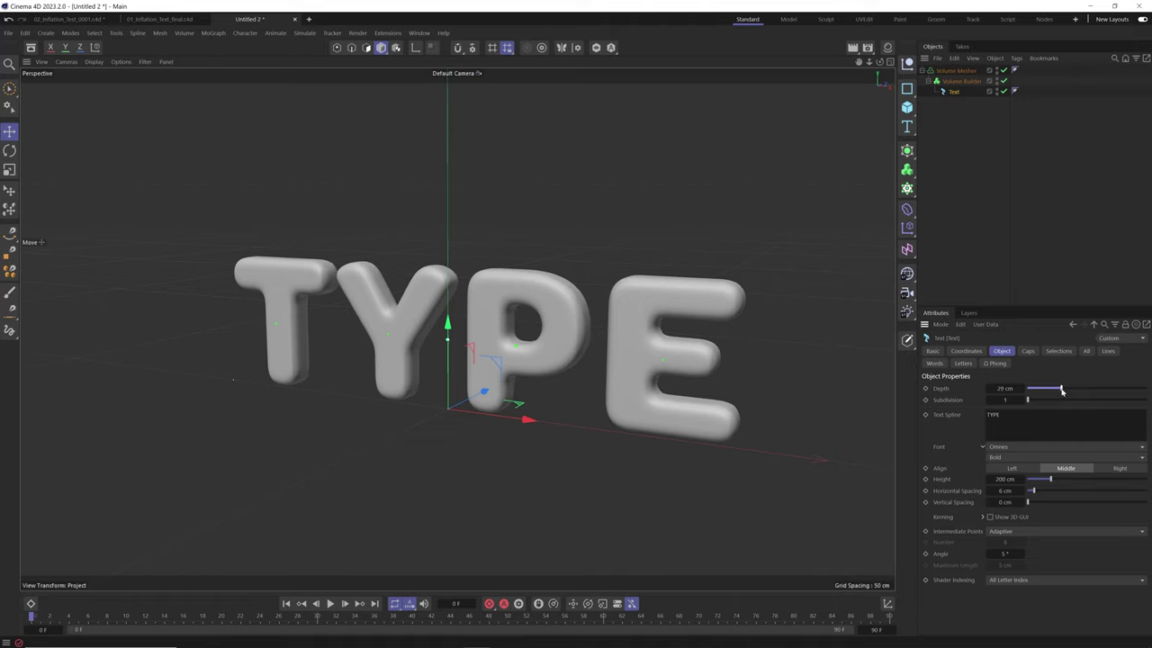
# Add an SDF Dilate and Erode filter to the Volume Builder and set its offset to about 3.6 cm.
pyautogui.click(953, 82)
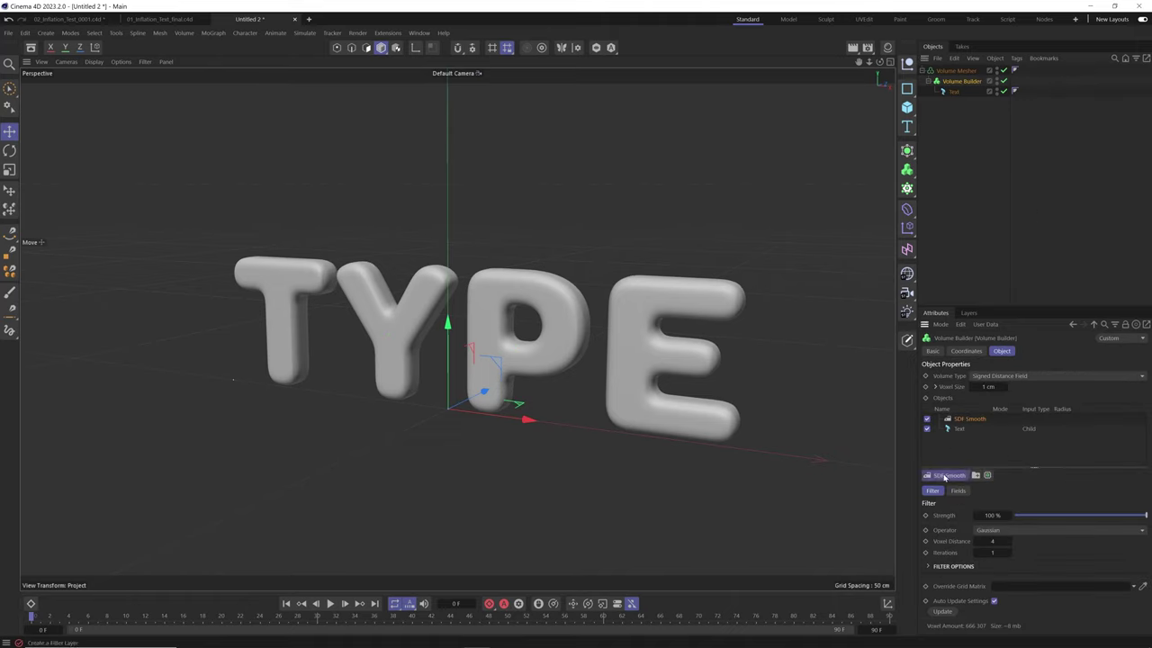
pyautogui.click(949, 475)
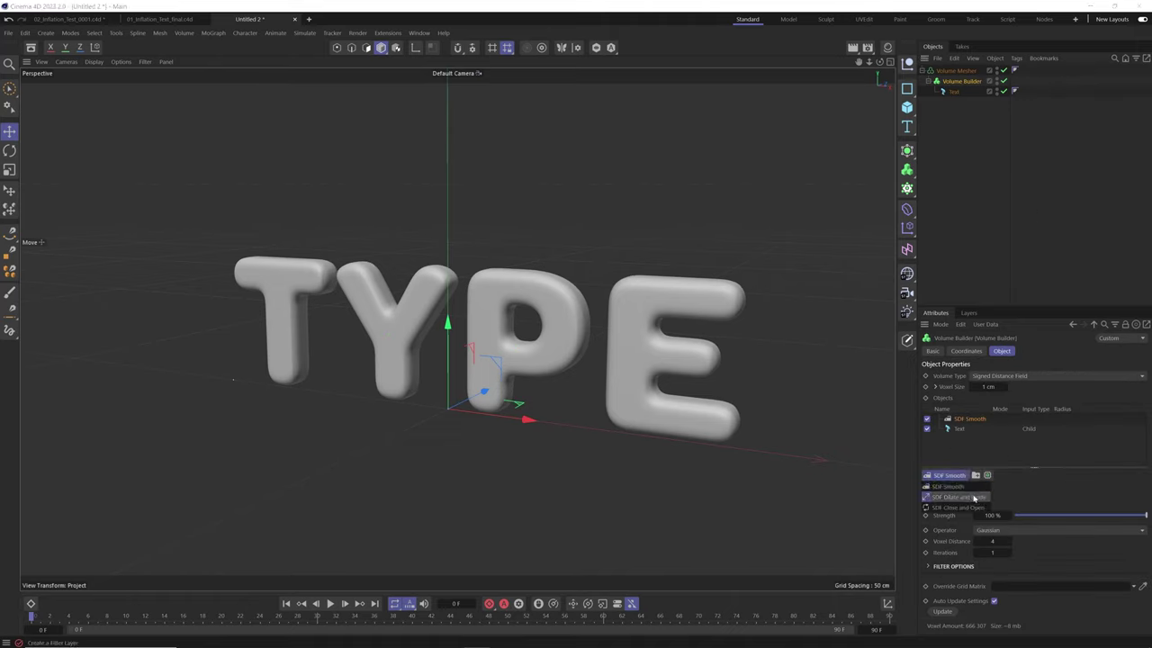
pyautogui.click(959, 498)
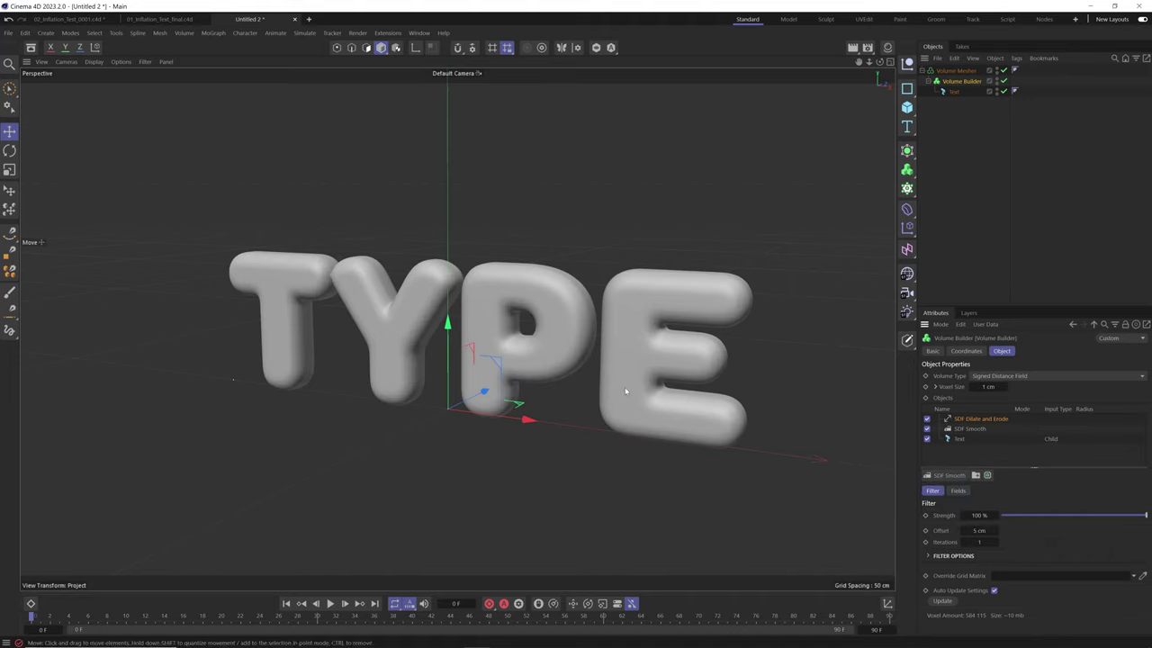
pyautogui.keyDown('alt'); pyautogui.moveTo(622, 390); pyautogui.dragTo(597, 396); pyautogui.keyUp('alt')
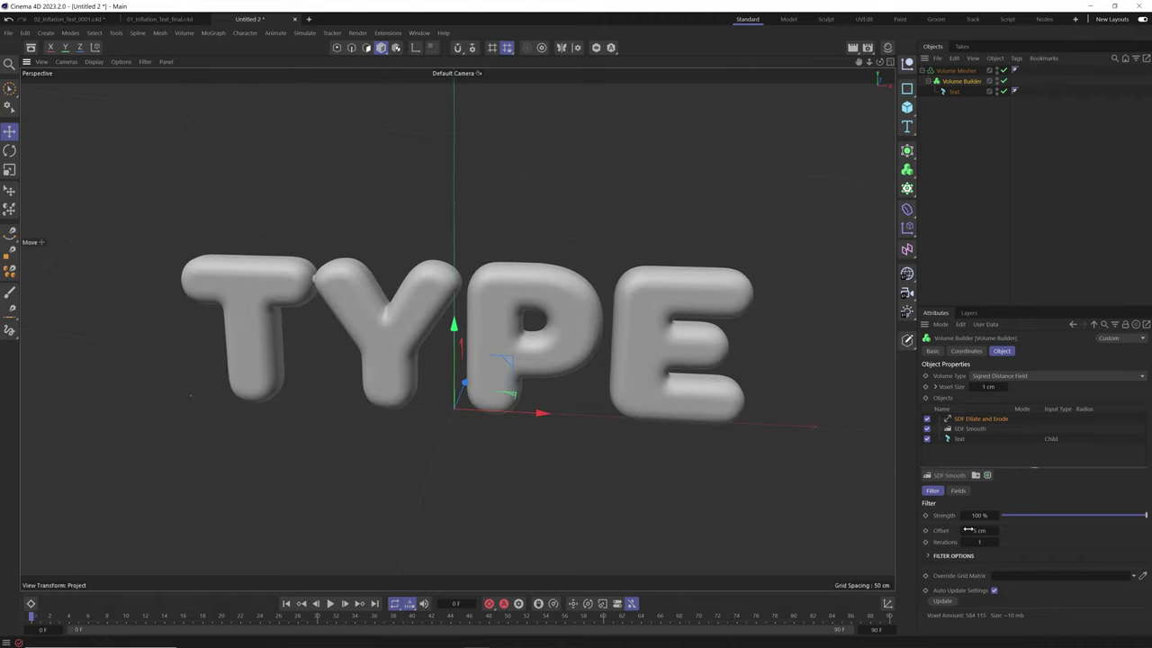
pyautogui.moveTo(976, 531)
pyautogui.mouseDown()
pyautogui.moveTo(961, 531)
pyautogui.moveTo(979, 532)
pyautogui.mouseUp()
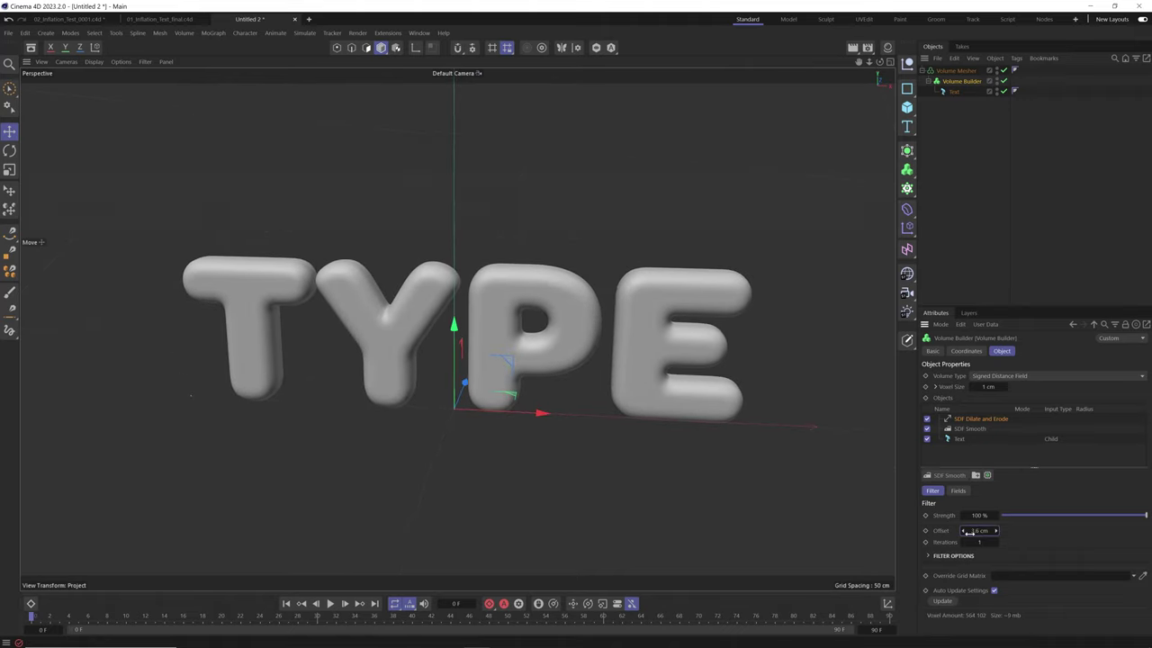
# Increase the SDF Dilate and Erode offset to about 5.1 cm while checking the gaps between the letters.
pyautogui.keyDown('alt'); pyautogui.moveTo(337, 283); pyautogui.dragTo(259, 284); pyautogui.keyUp('alt')
pyautogui.keyDown('alt'); pyautogui.moveTo(259, 285); pyautogui.dragTo(398, 300, button='right'); pyautogui.keyUp('alt')
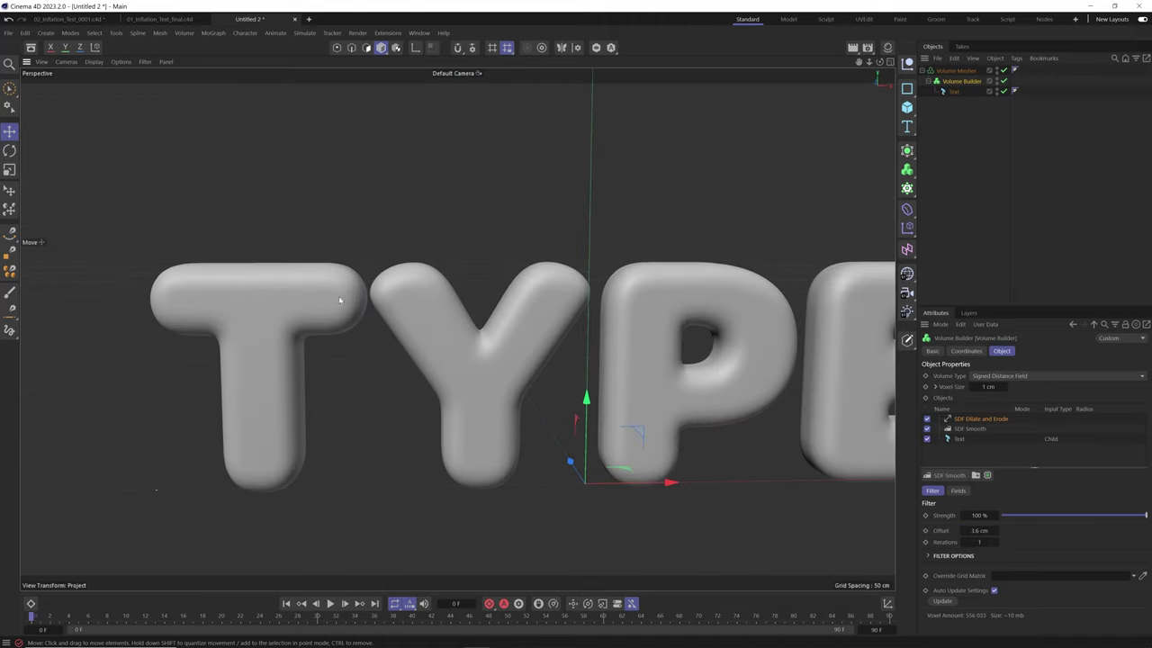
pyautogui.keyDown('alt'); pyautogui.moveTo(403, 309); pyautogui.dragTo(336, 291, button='middle'); pyautogui.keyUp('alt')
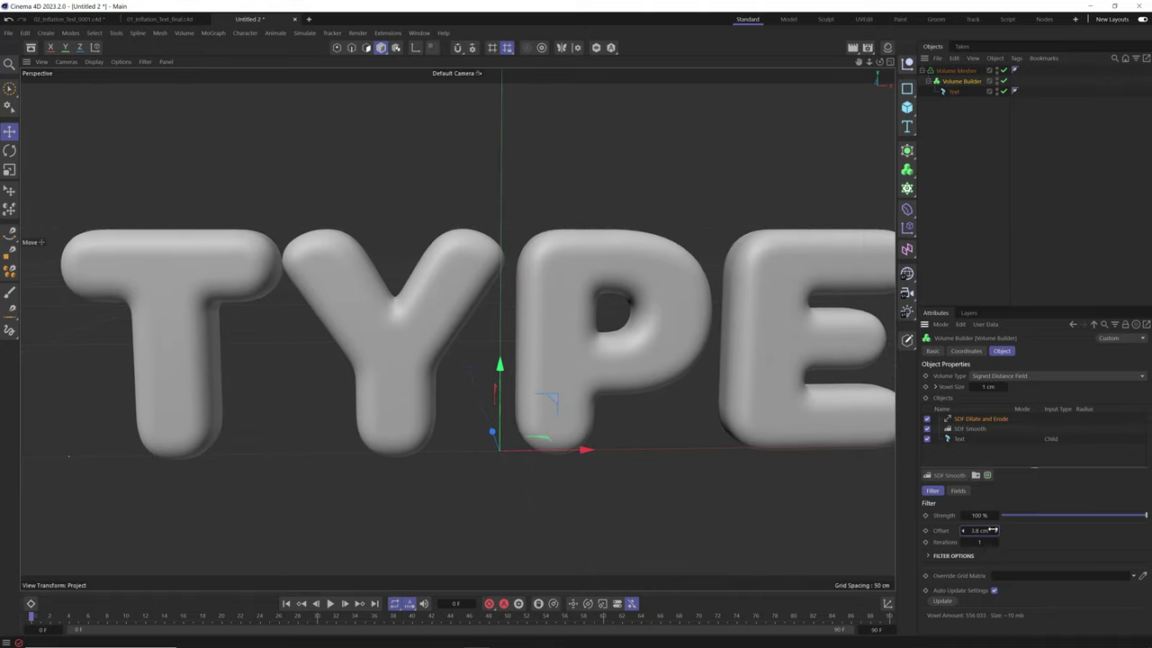
pyautogui.moveTo(992, 530); pyautogui.dragTo(1017, 530)
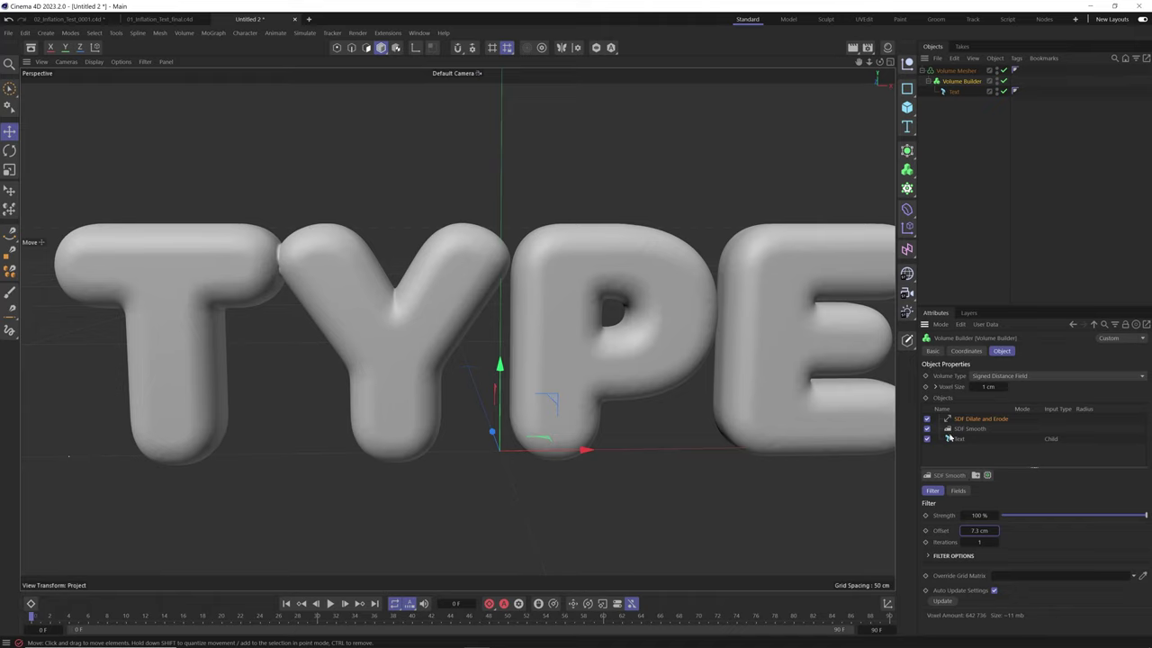
pyautogui.moveTo(975, 530); pyautogui.dragTo(960, 531)
pyautogui.click(978, 530)
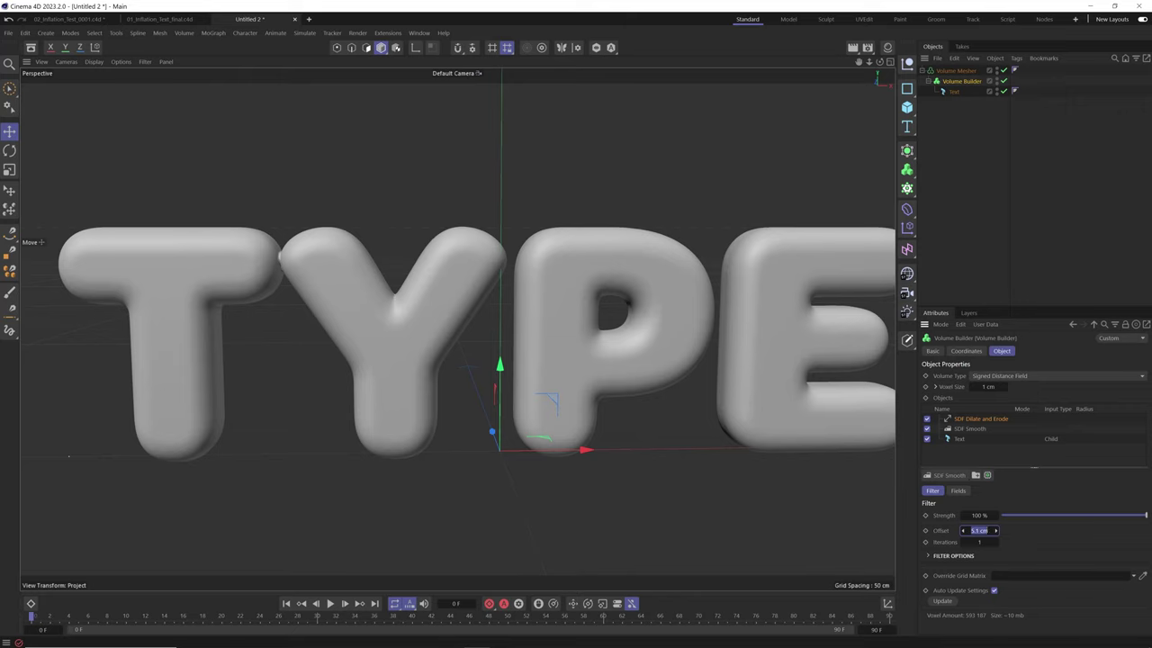
# Show the text's 3D kerning handles, slightly widen the gap between the T and the Y, and hide the handles.
pyautogui.click(954, 92)
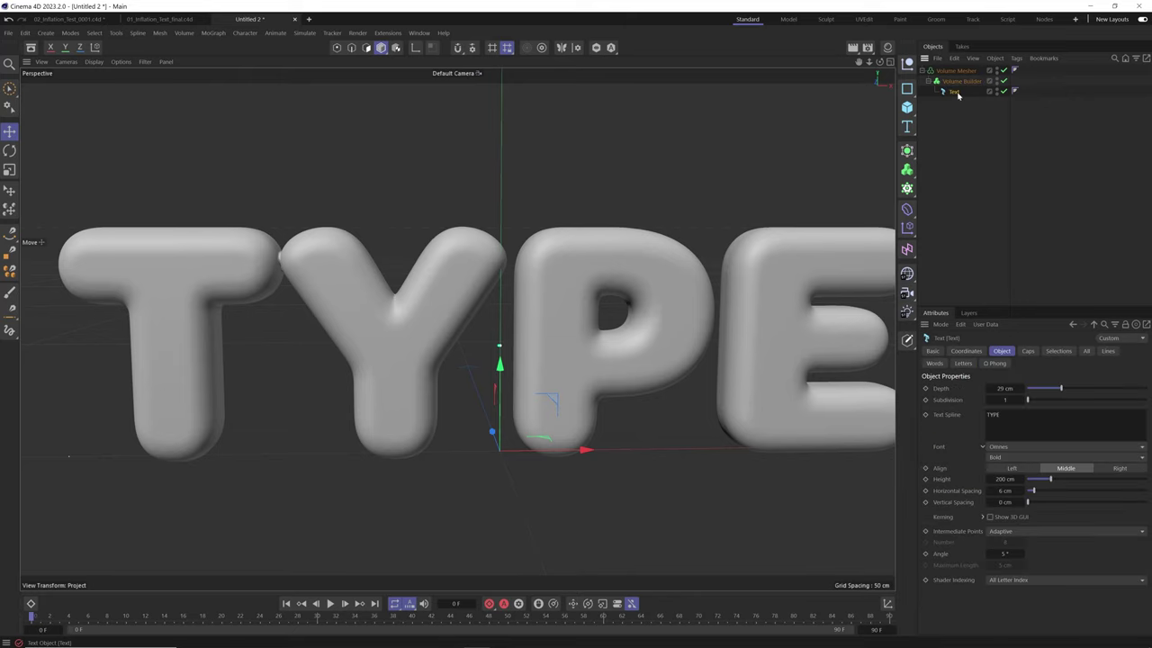
pyautogui.click(990, 517)
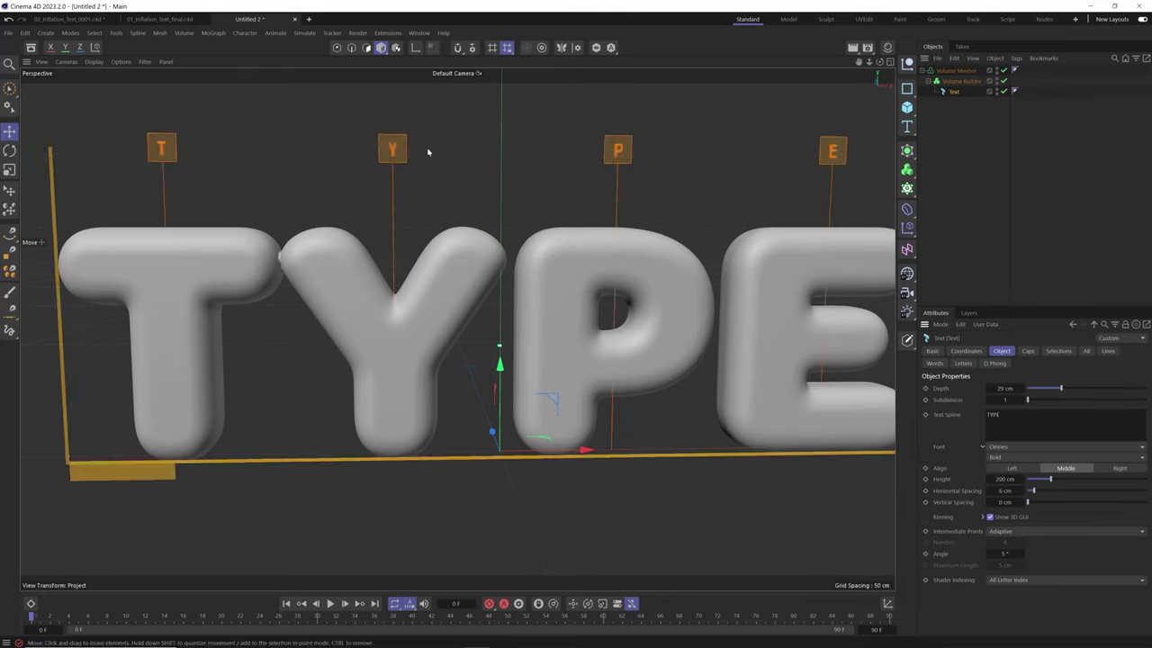
pyautogui.moveTo(401, 151); pyautogui.dragTo(407, 154)
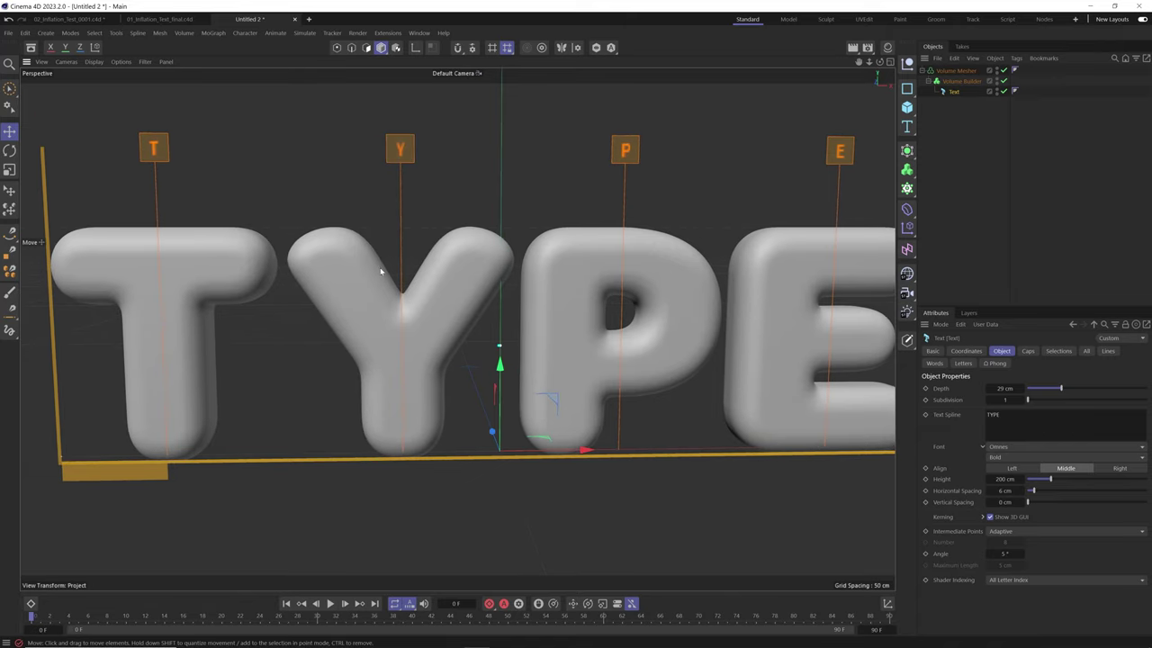
pyautogui.moveTo(381, 270)
pyautogui.keyDown('alt'); pyautogui.mouseDown()
pyautogui.moveTo(445, 270)
pyautogui.moveTo(394, 270)
pyautogui.mouseUp(); pyautogui.keyUp('alt')
pyautogui.click(986, 518)
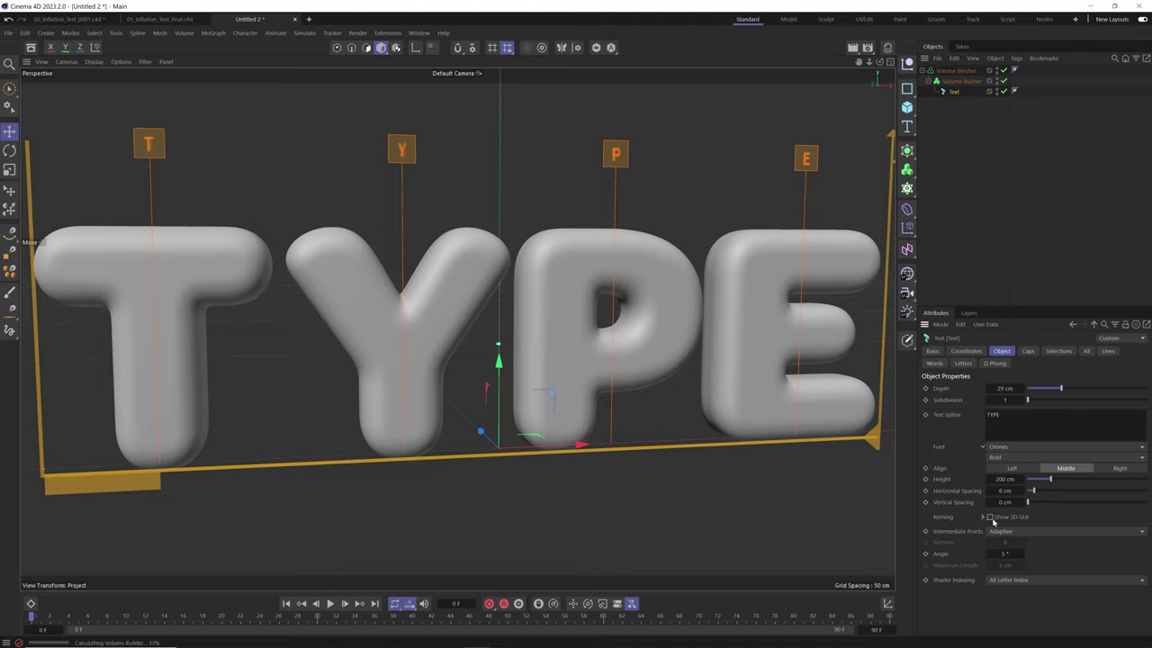
pyautogui.scroll(-3, 569, 377)
pyautogui.keyDown('alt'); pyautogui.moveTo(569, 376); pyautogui.dragTo(529, 383); pyautogui.keyUp('alt')
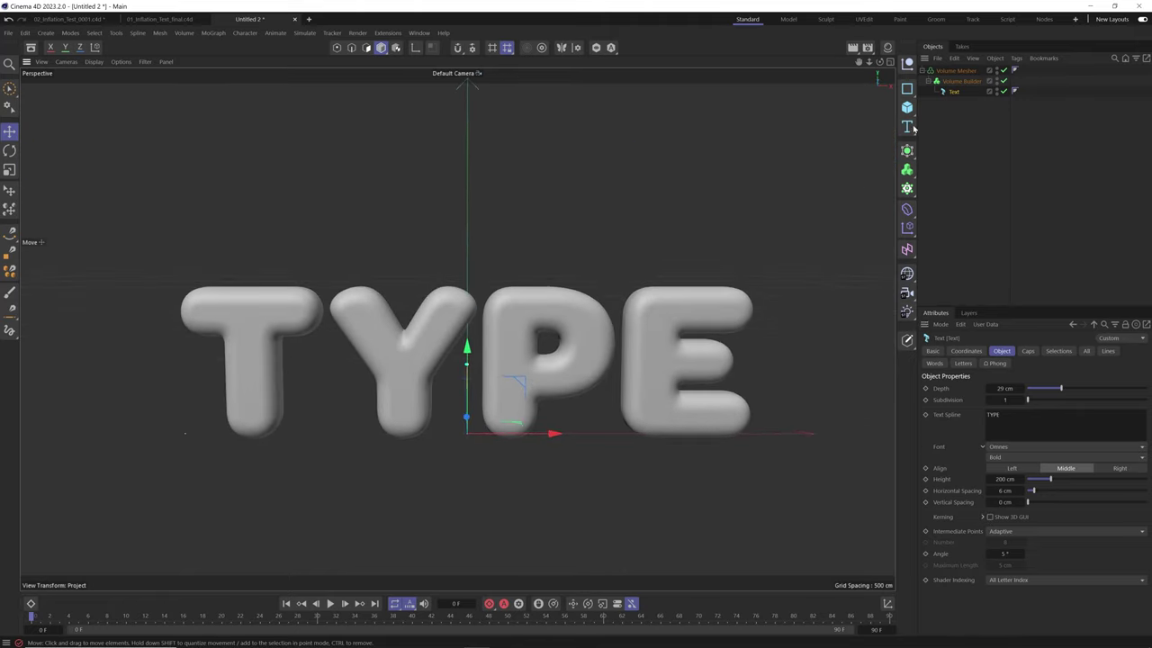
# Set the voxel distance of the Volume Builder's SDF Smooth filter to 6 and review the lettering from another angle.
pyautogui.click(954, 82)
pyautogui.click(962, 429)
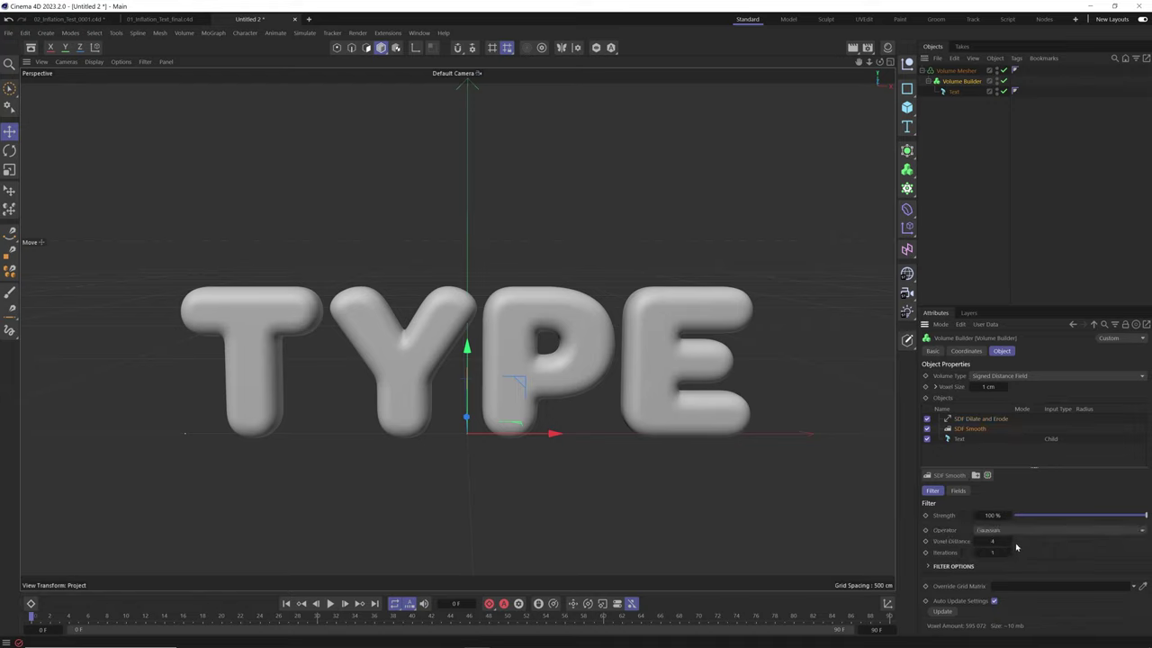
pyautogui.click(1009, 541)
pyautogui.click(1008, 541)
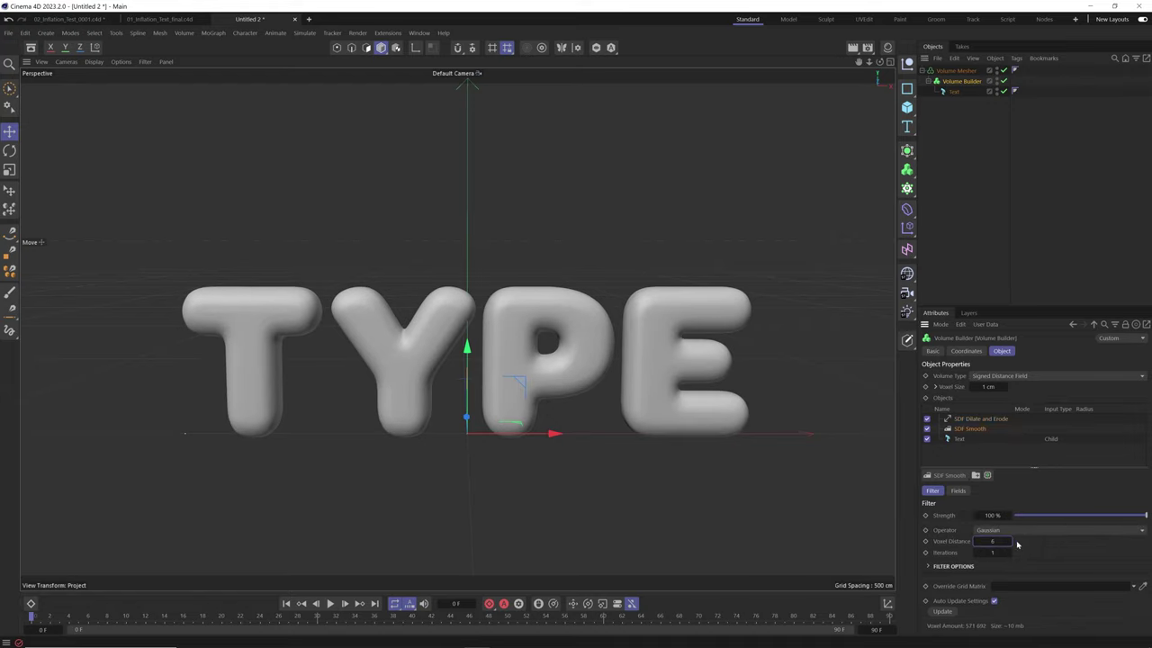
pyautogui.keyDown('alt'); pyautogui.moveTo(599, 432); pyautogui.dragTo(597, 388); pyautogui.keyUp('alt')
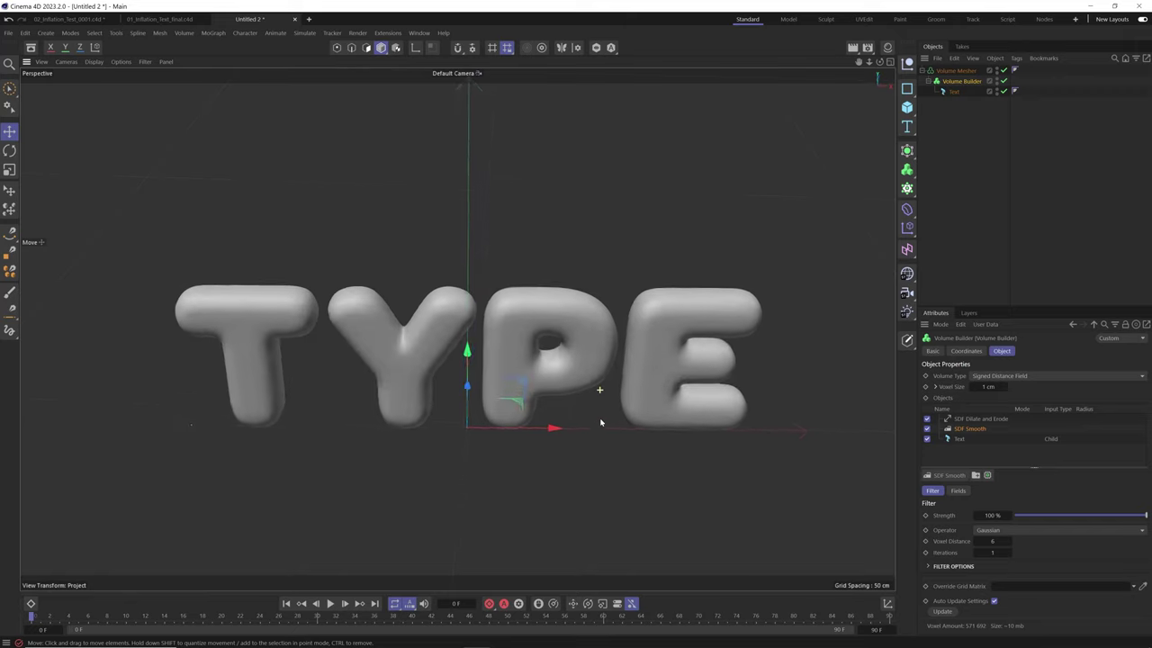
pyautogui.moveTo(978, 418)
pyautogui.mouseDown()
pyautogui.moveTo(959, 432)
pyautogui.moveTo(973, 423)
pyautogui.mouseUp()
pyautogui.click(972, 429)
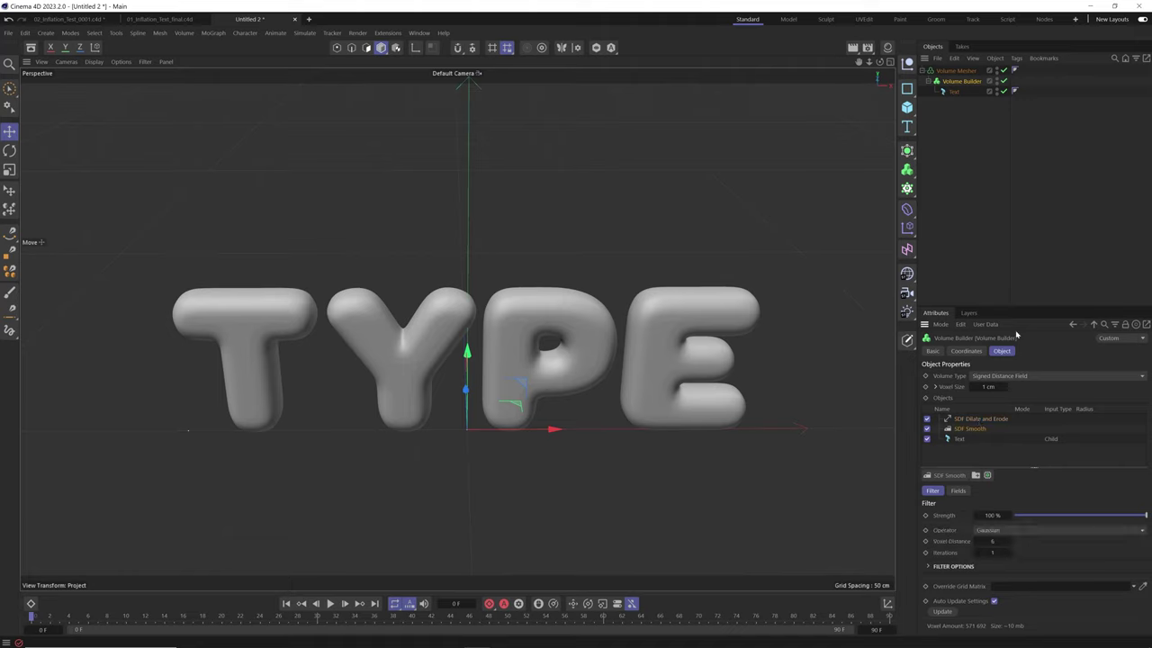
# Deselect everything and display the viewport in Lines mode to examine the density of the volume mesh.
pyautogui.click(1041, 301)
pyautogui.press('n')
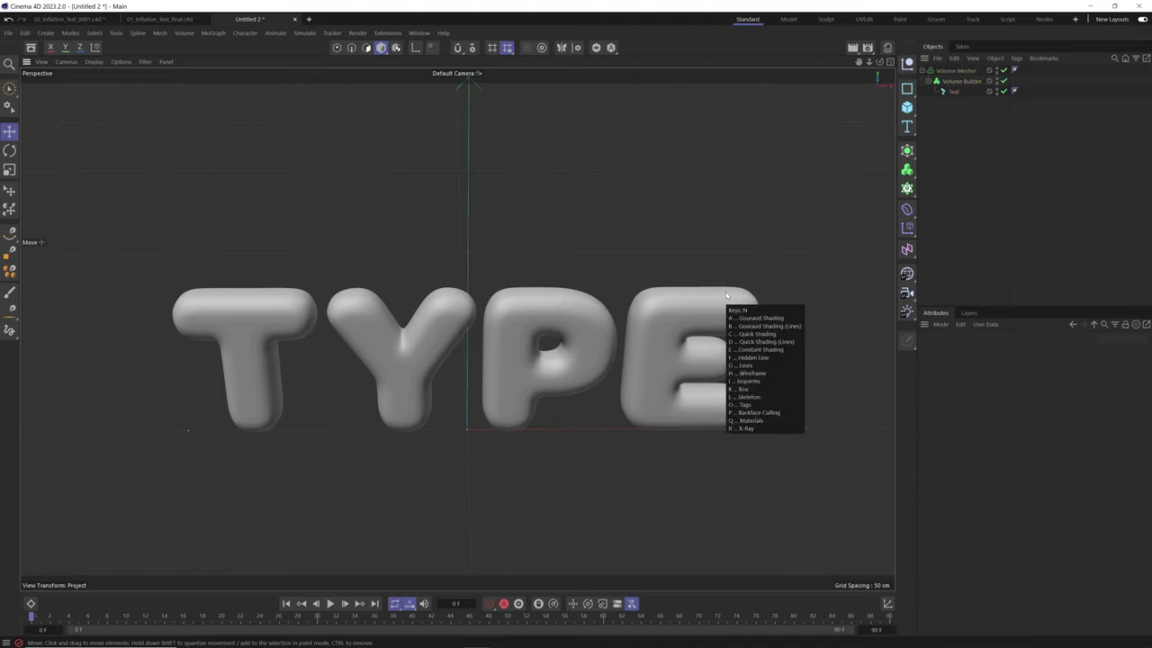
pyautogui.press('g')
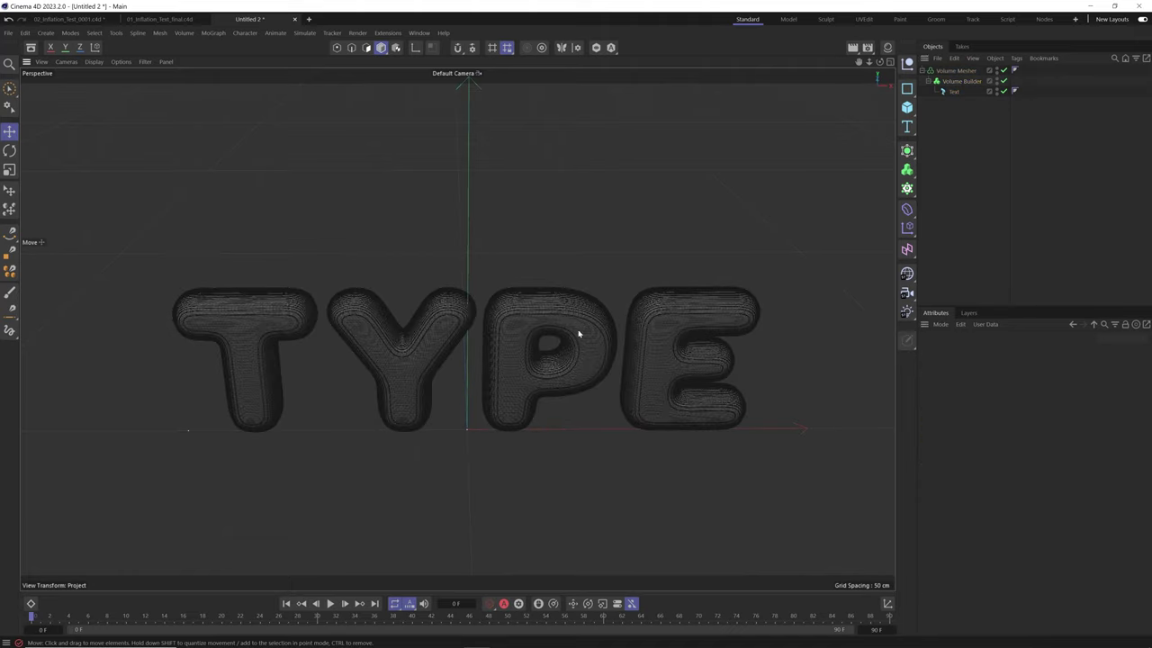
pyautogui.moveTo(578, 333)
pyautogui.keyDown('alt'); pyautogui.mouseDown()
pyautogui.moveTo(545, 283)
pyautogui.moveTo(578, 330)
pyautogui.moveTo(593, 324)
pyautogui.mouseUp(); pyautogui.keyUp('alt')
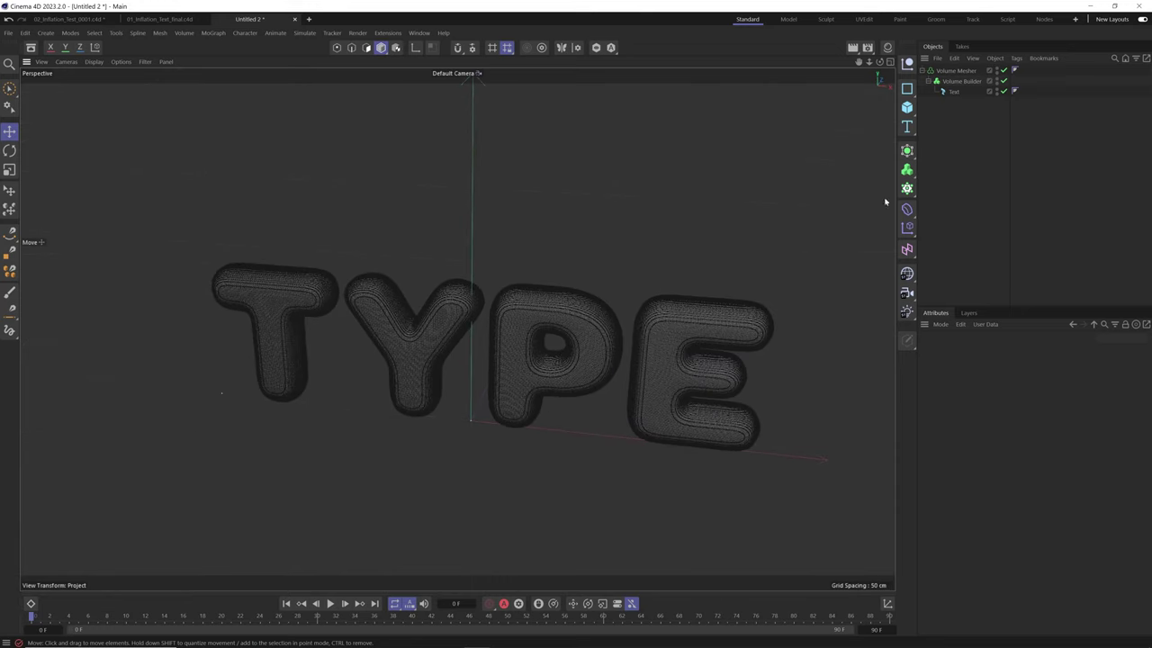
# Set the Volume Builder's voxel size to 1.5 cm and deselect everything.
pyautogui.click(953, 82)
pyautogui.doubleClick(988, 386)
pyautogui.write('1.5')
pyautogui.press('Return')
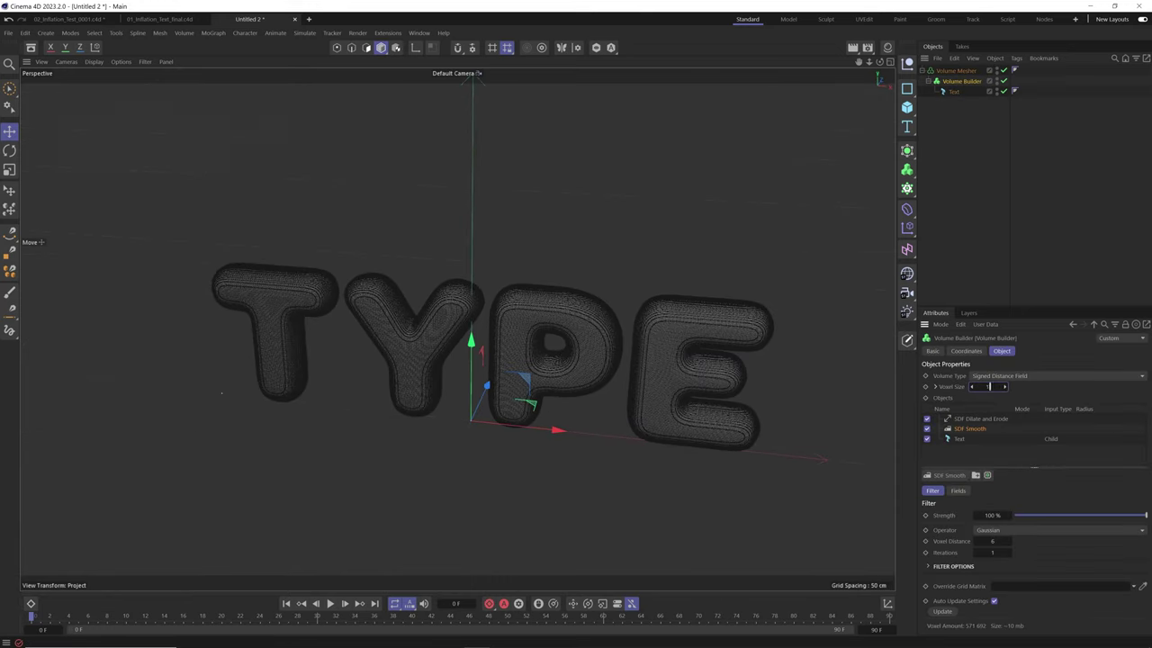
pyautogui.click(1014, 250)
pyautogui.keyDown('alt'); pyautogui.moveTo(652, 325); pyautogui.dragTo(581, 357); pyautogui.keyUp('alt')
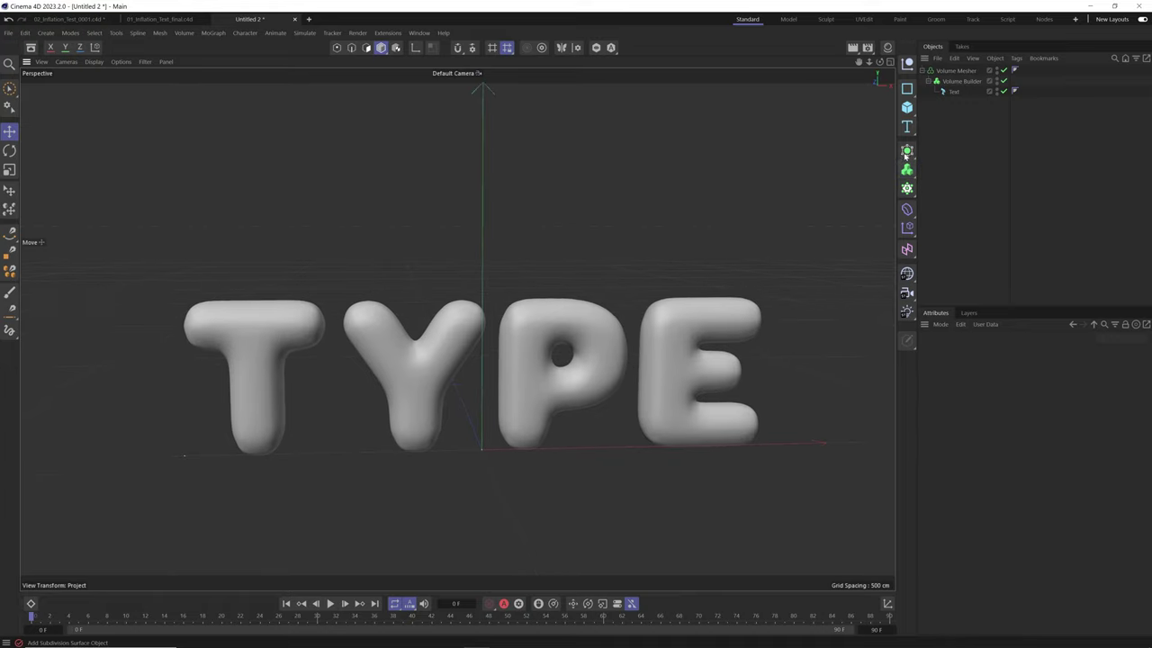
# Add a Remesh generator as the parent of the Volume Mesher and display the viewport as Gouraud Shading (Lines).
pyautogui.click(907, 150)
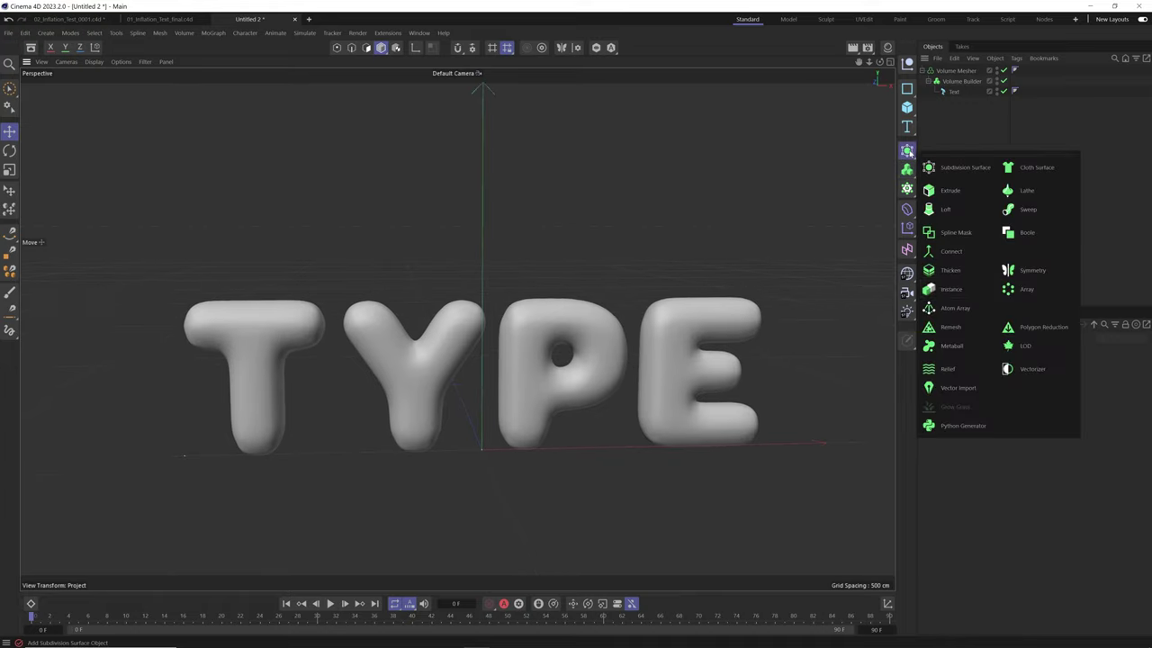
pyautogui.click(950, 327)
pyautogui.moveTo(959, 81); pyautogui.dragTo(951, 72)
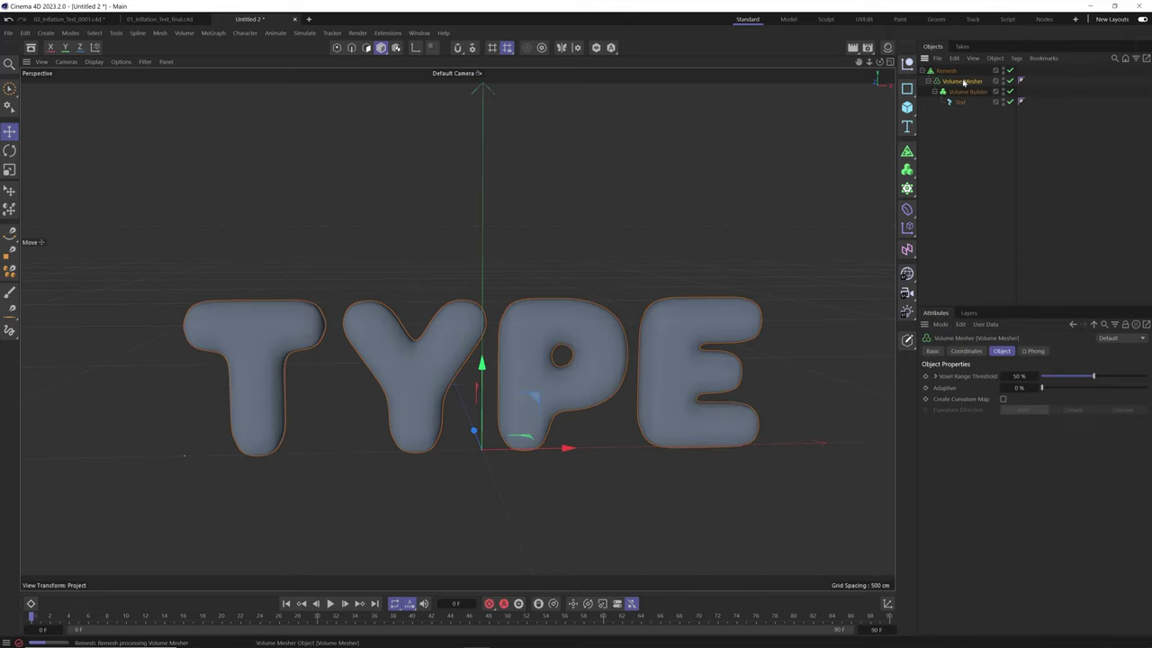
pyautogui.click(946, 71)
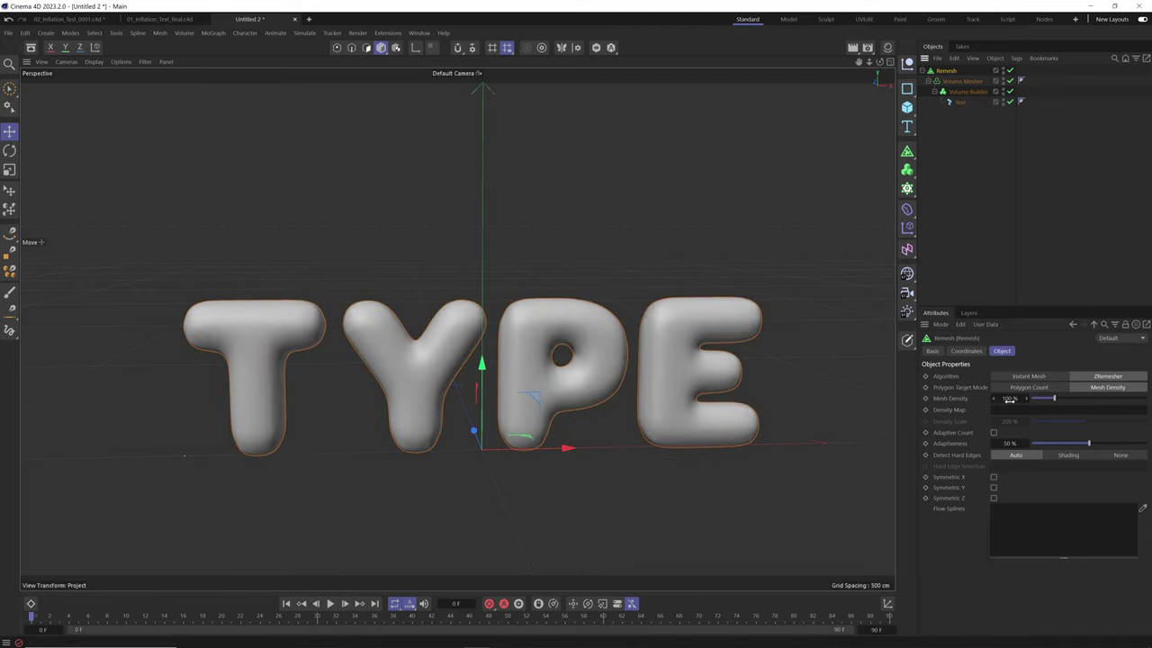
pyautogui.press('n')
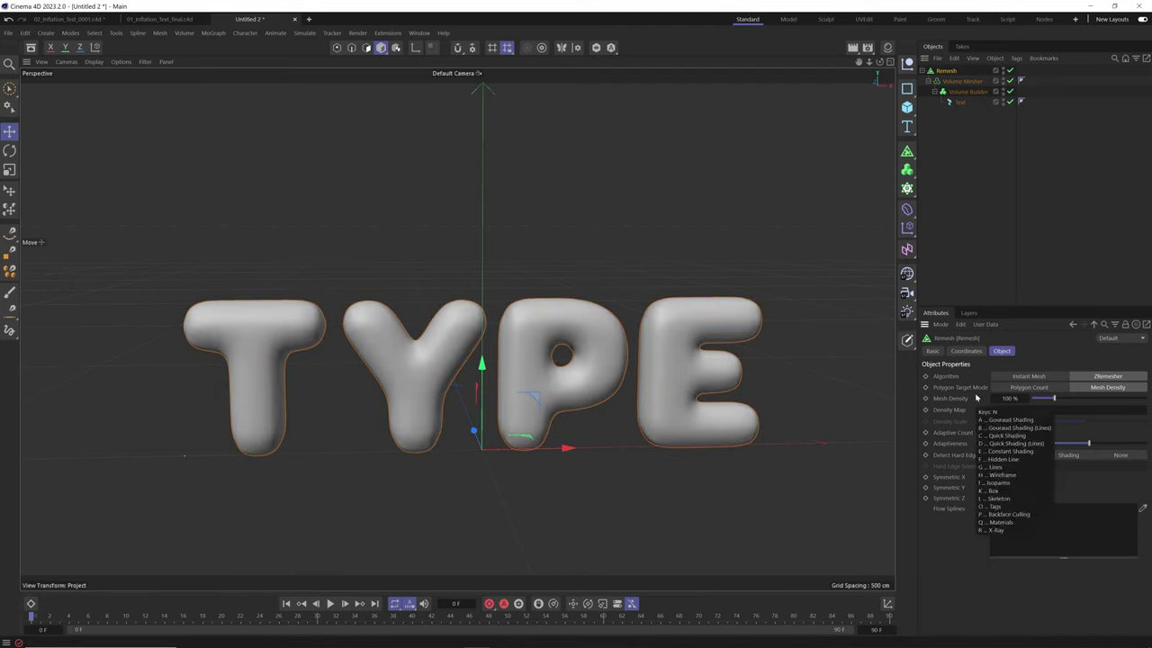
pyautogui.press('b')
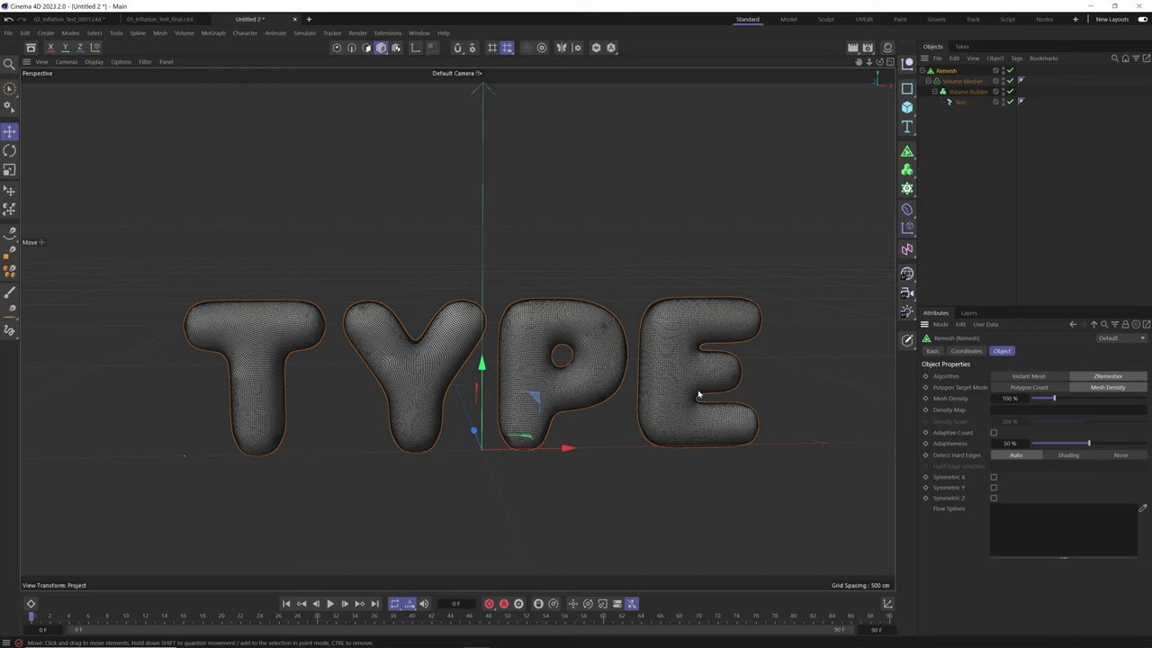
# Try lower Remesh mesh densities of 50% and 40%.
pyautogui.click(1010, 397)
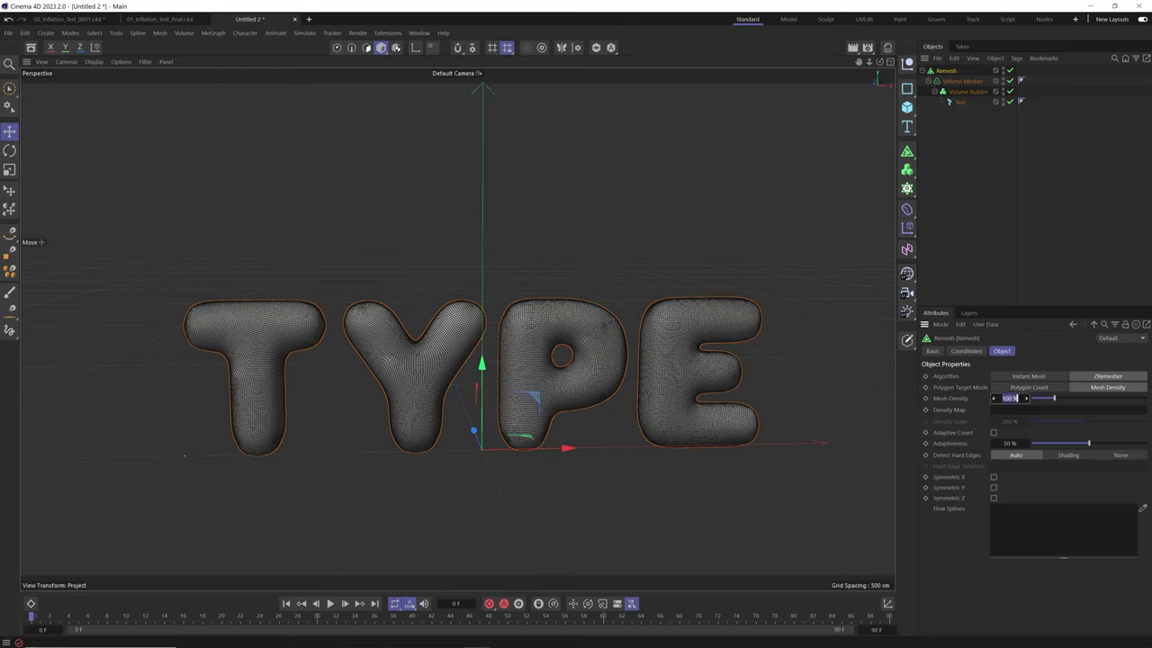
pyautogui.write('50')
pyautogui.press('Return')
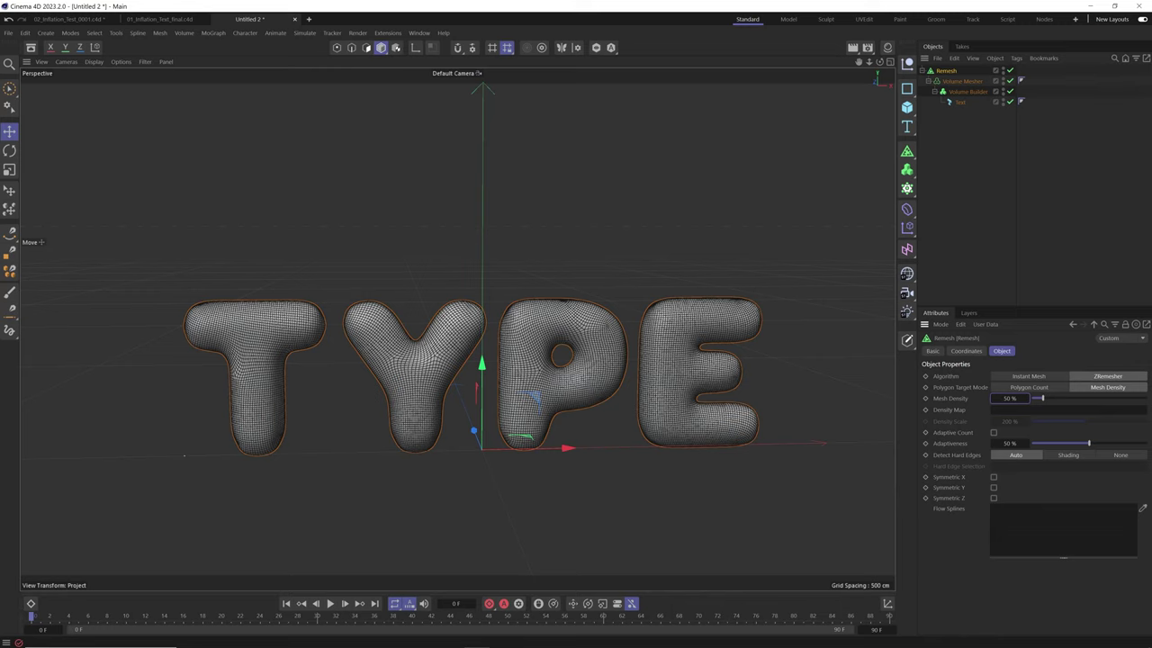
pyautogui.click(1010, 397)
pyautogui.write('40')
pyautogui.press('Return')
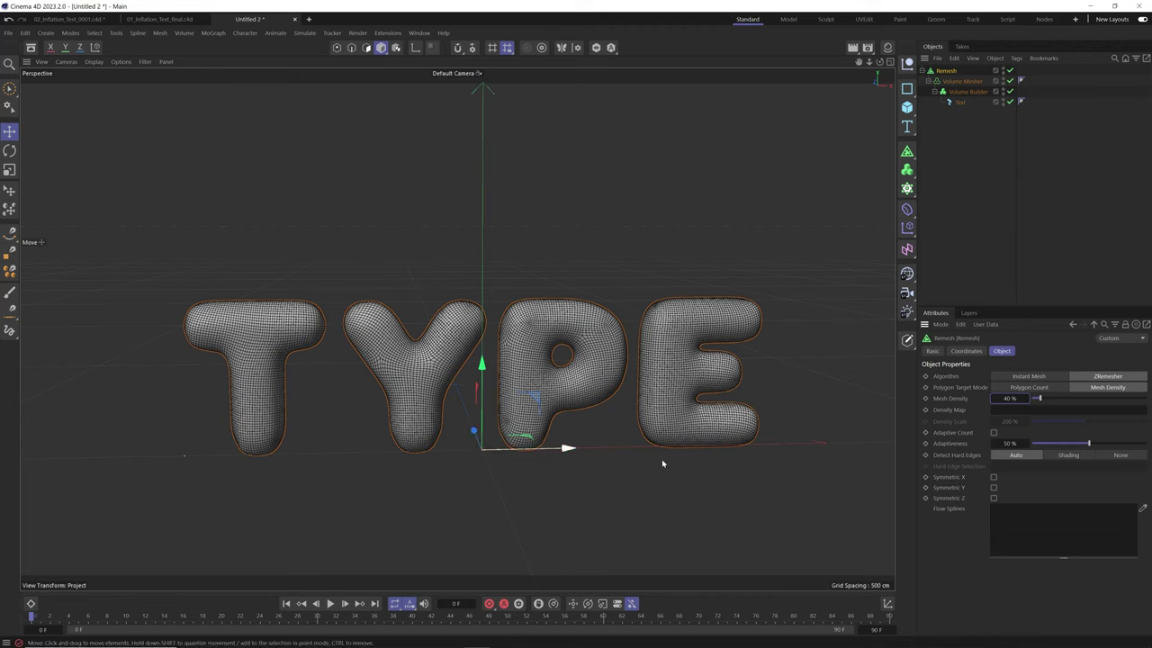
# Enable Symmetric Z on the Remesh generator and set its mesh density to 35%.
pyautogui.click(993, 498)
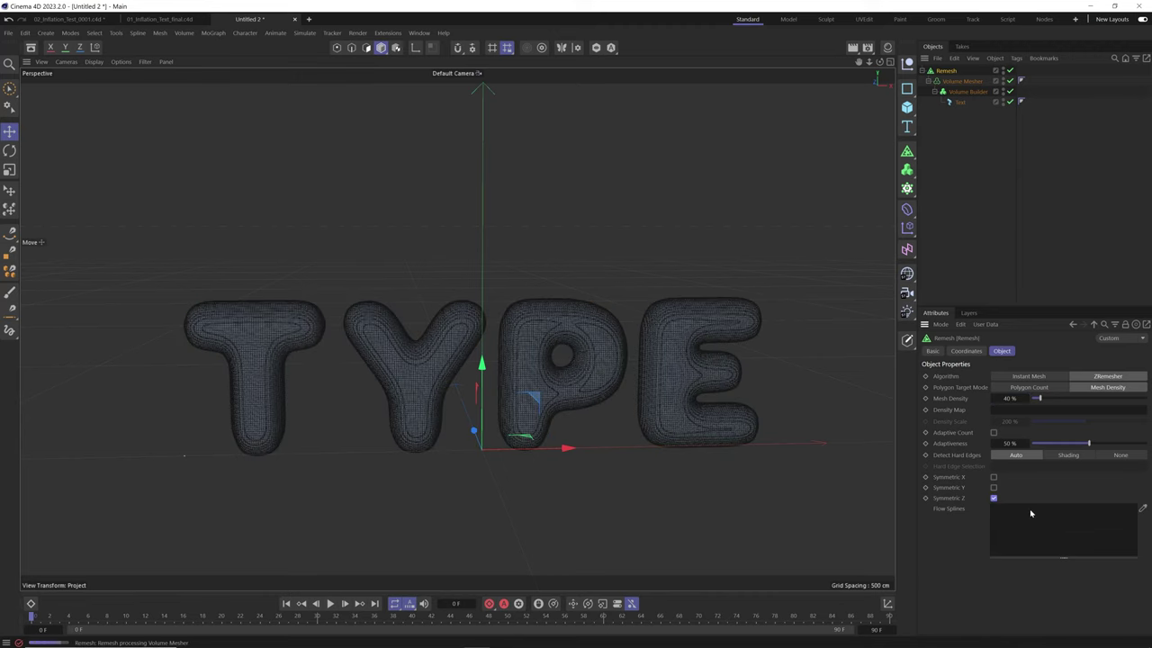
pyautogui.keyDown('alt'); pyautogui.moveTo(414, 357); pyautogui.dragTo(1001, 410); pyautogui.keyUp('alt')
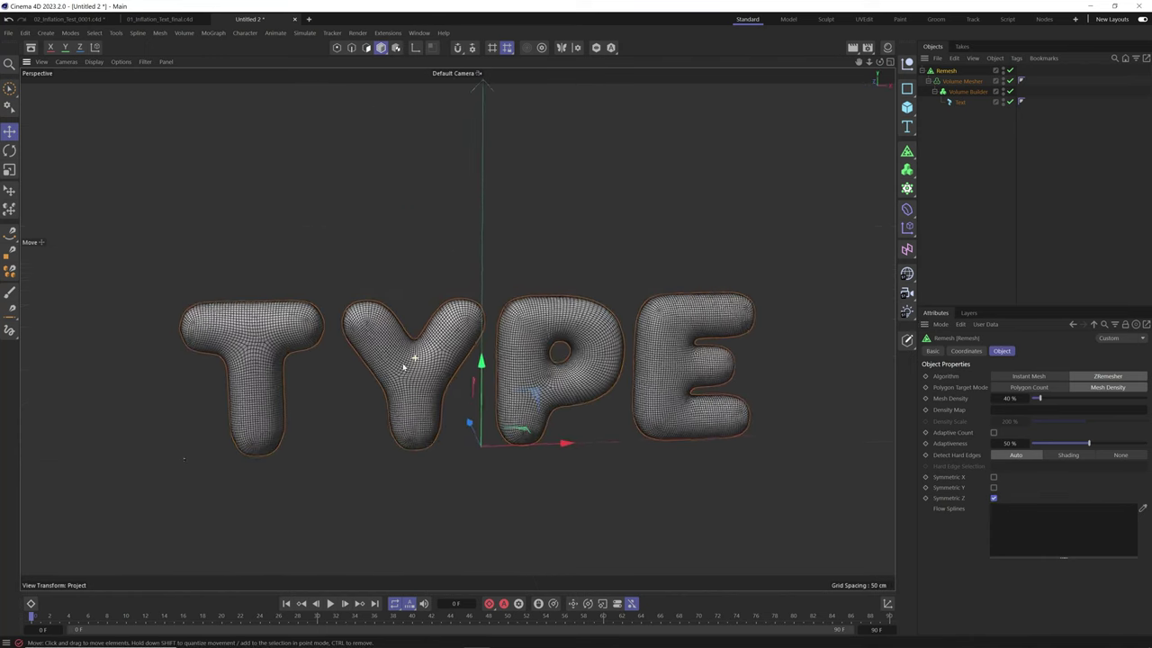
pyautogui.click(1008, 397)
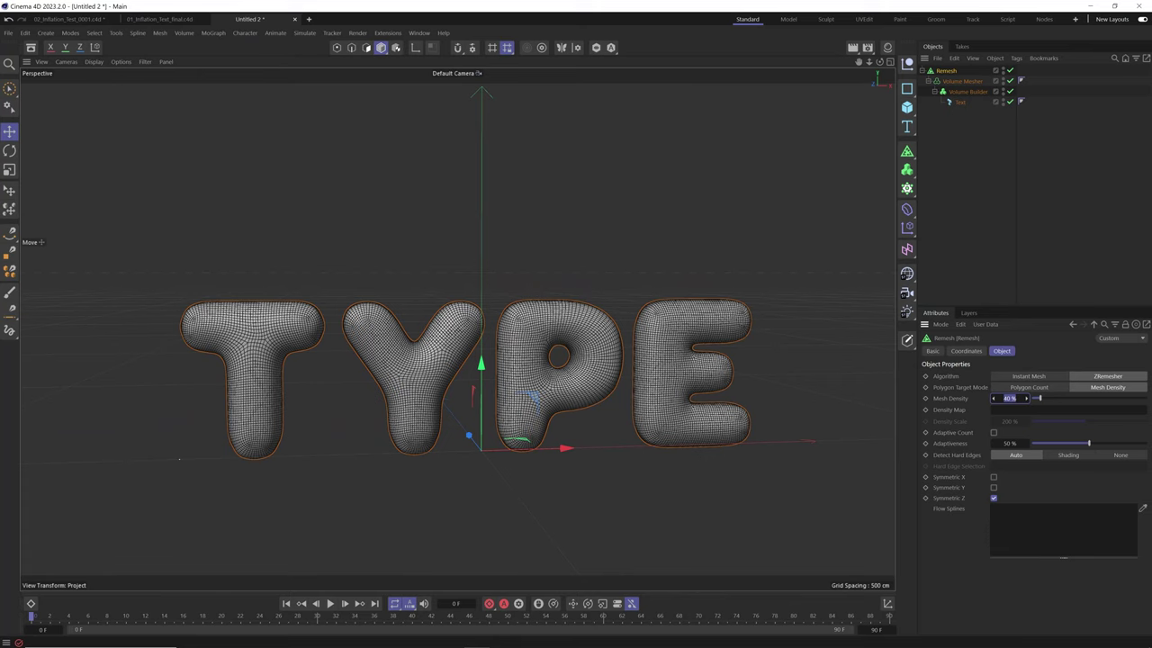
pyautogui.write('35')
pyautogui.press('Return')
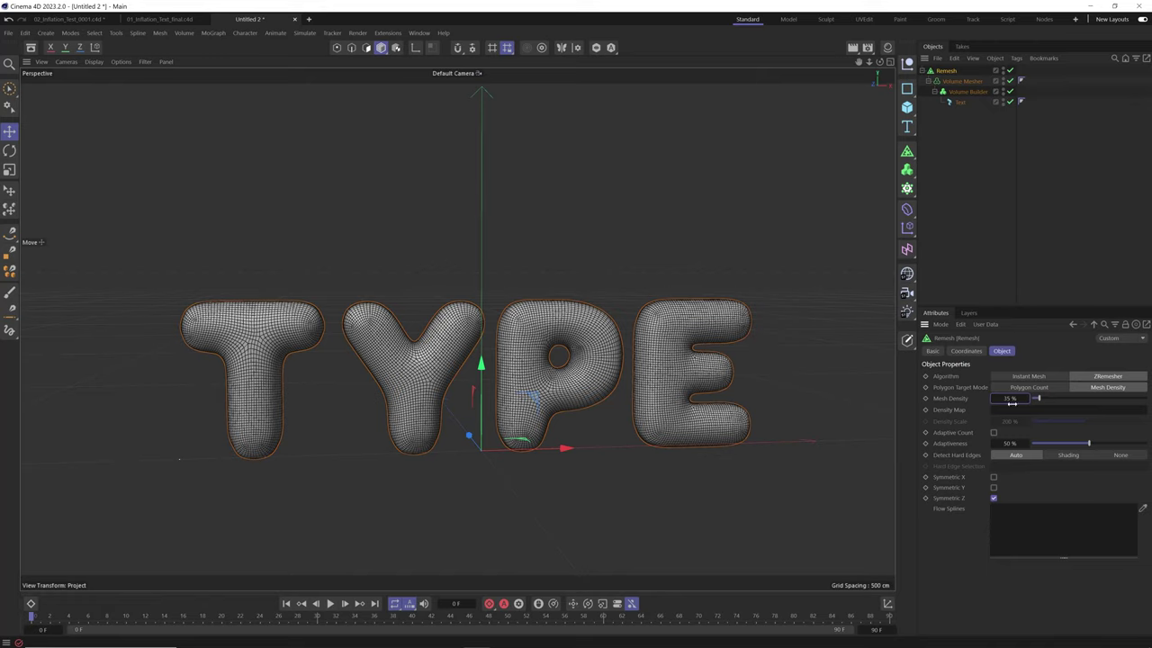
pyautogui.doubleClick(1011, 398)
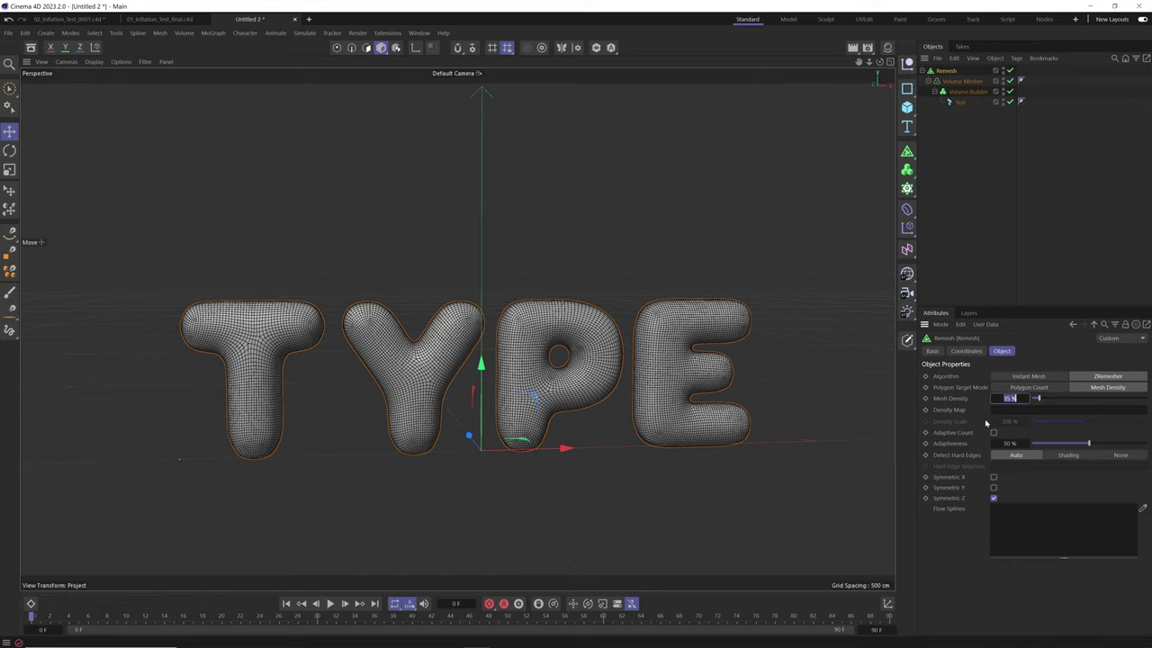
pyautogui.click(1051, 363)
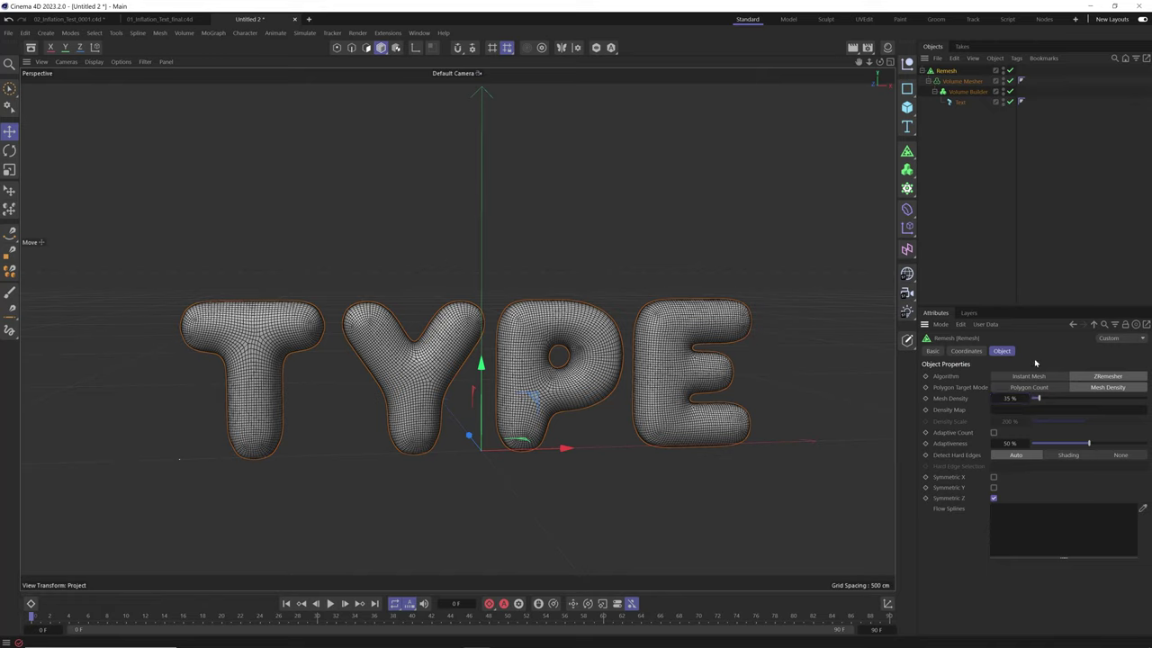
# Deselect the Remesh generator and switch the viewport back to plain Gouraud Shading without lines.
pyautogui.click(945, 117)
pyautogui.keyDown('alt'); pyautogui.moveTo(630, 288); pyautogui.dragTo(590, 309); pyautogui.keyUp('alt')
pyautogui.press('n')
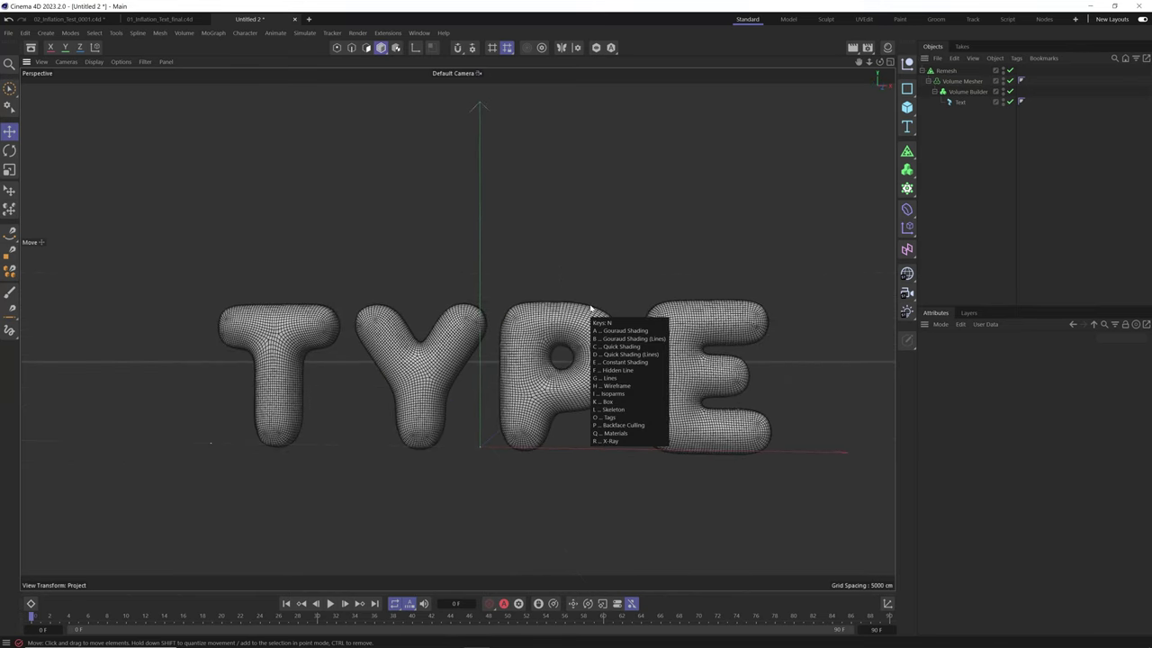
pyautogui.press('a')
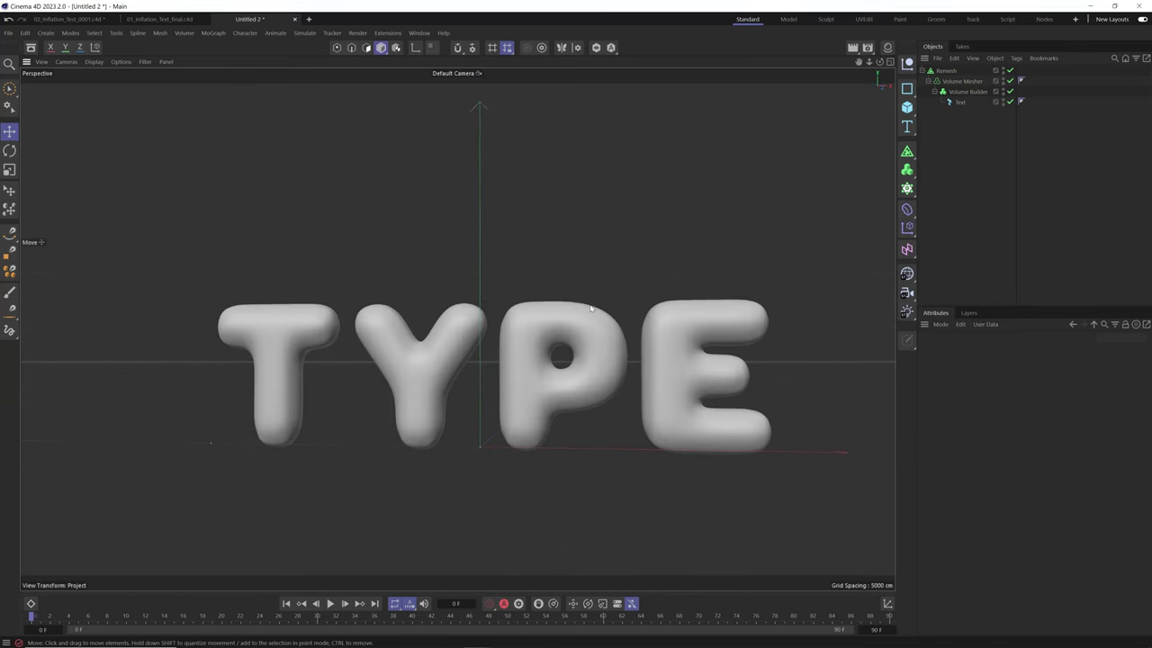
# Create a polygon copy of the Remesh generator with Current State to Object.
pyautogui.click(941, 72)
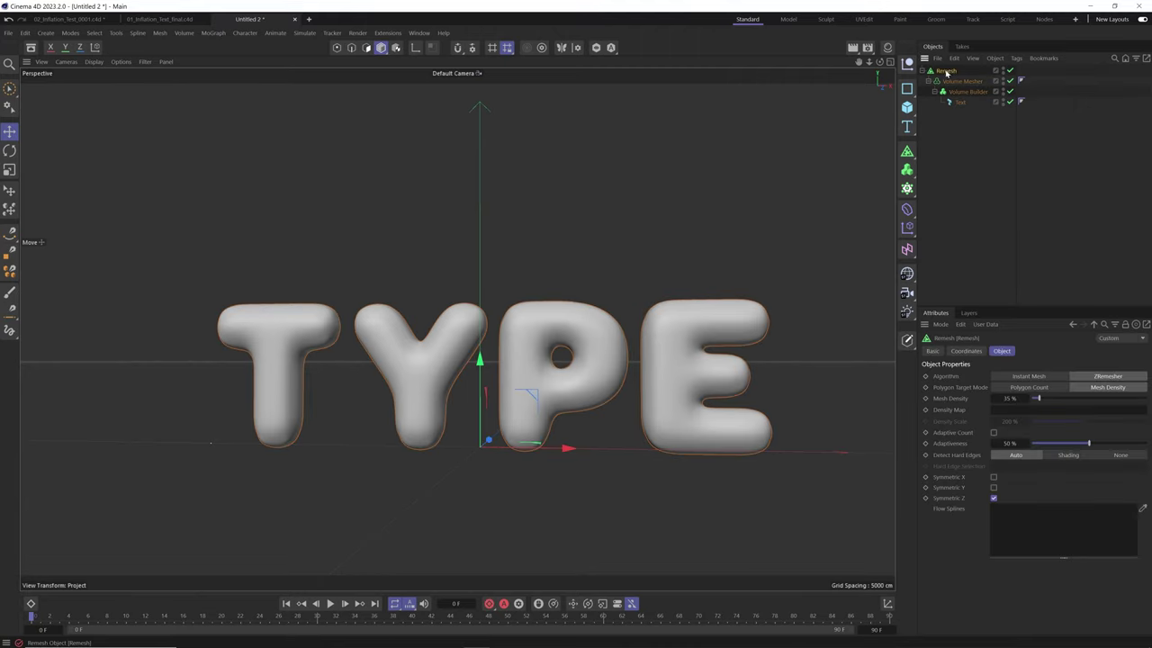
pyautogui.rightClick(943, 74)
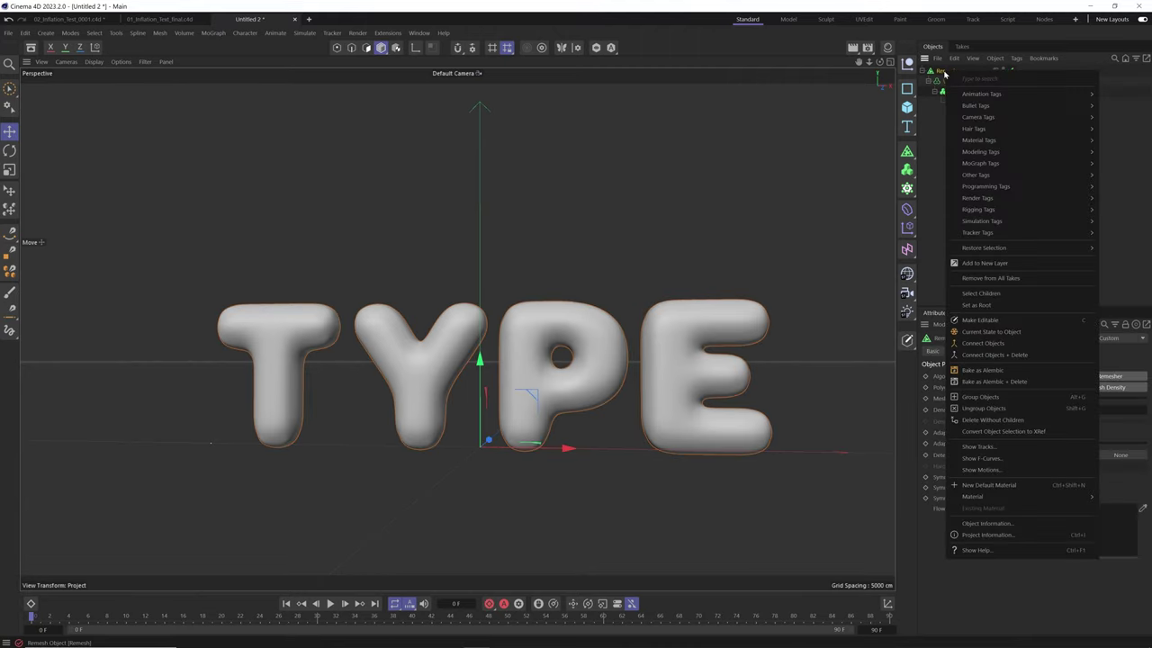
pyautogui.click(991, 332)
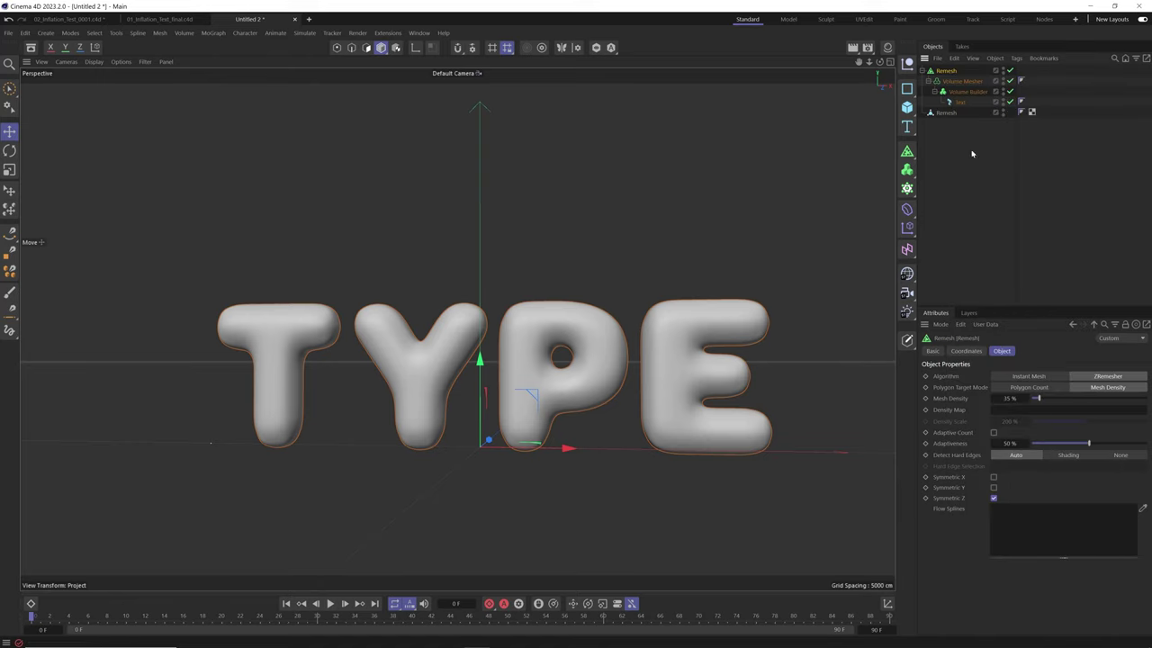
# Move the baked polygon copy above the original lettering to compare them, and undo the move.
pyautogui.click(945, 112)
pyautogui.moveTo(632, 329); pyautogui.dragTo(655, 184)
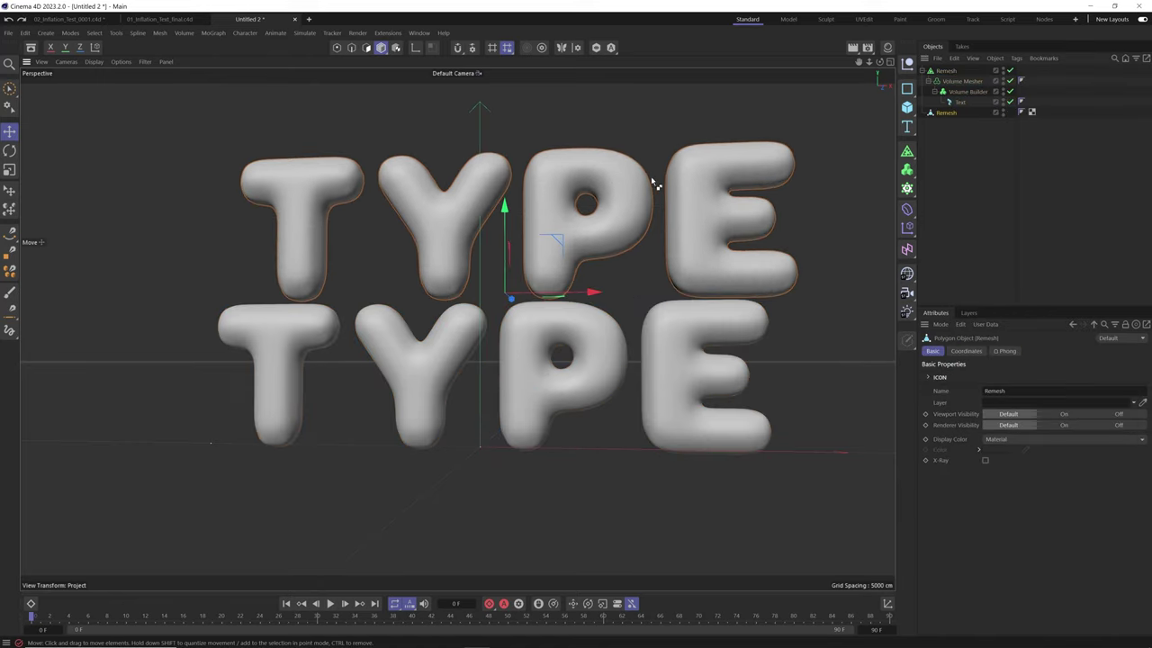
pyautogui.hotkey('ctrl', 'z')
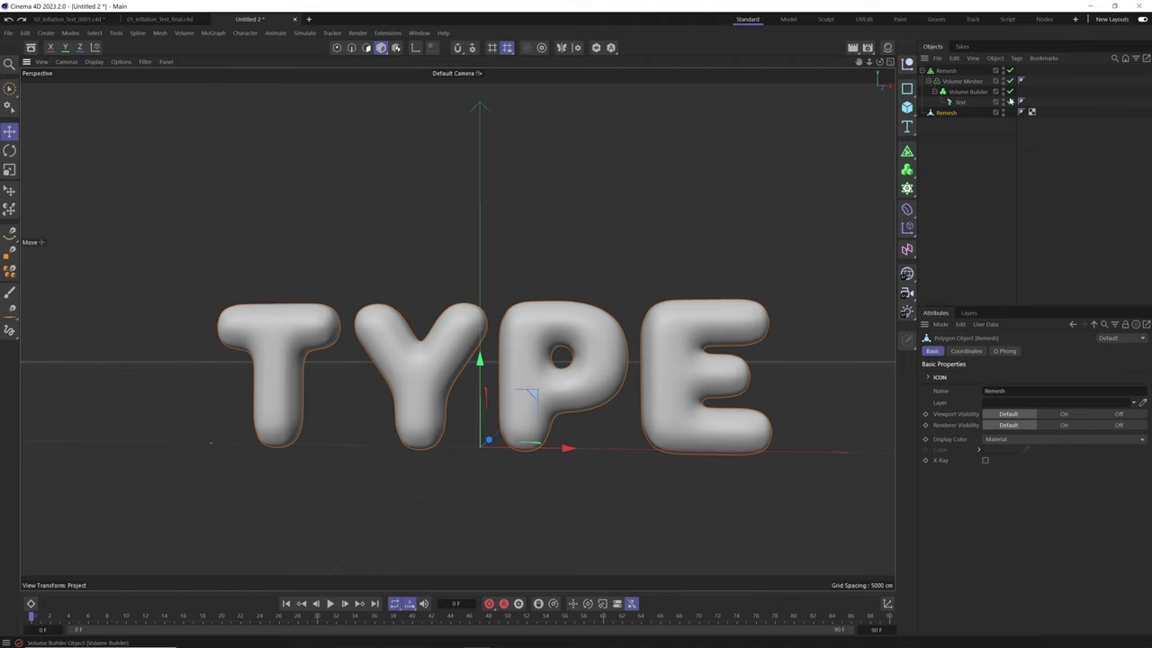
# Disable the original Remesh generator, collapse its hierarchy, and select the baked polygon object.
pyautogui.click(1009, 71)
pyautogui.click(921, 71)
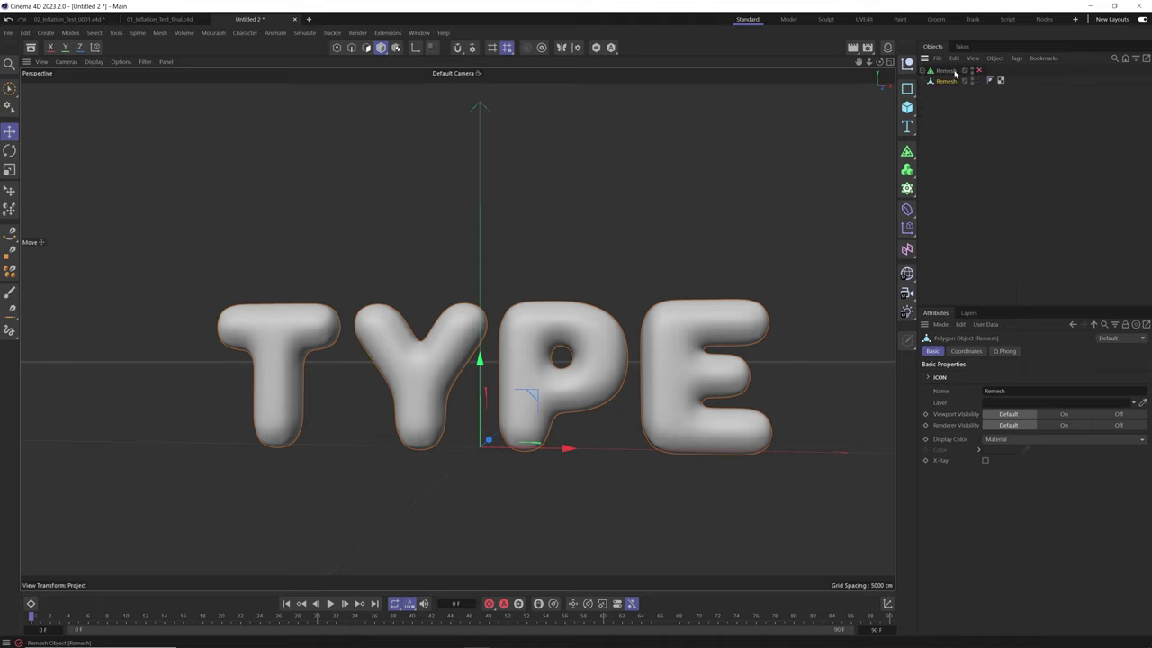
pyautogui.click(946, 71)
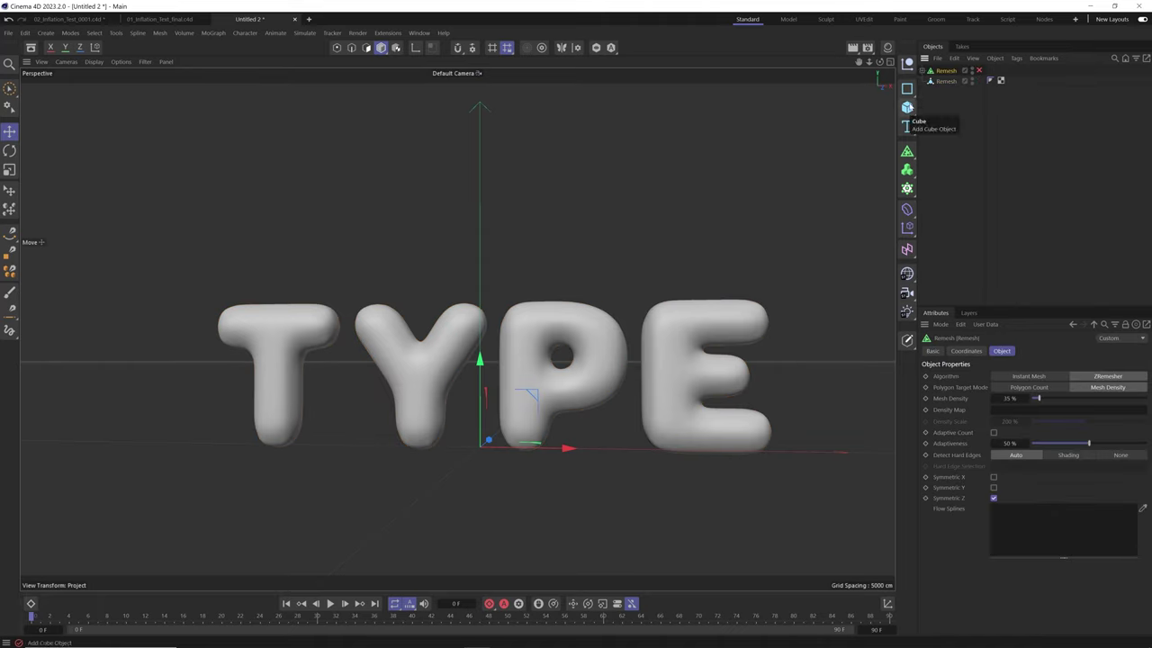
pyautogui.click(946, 81)
# Try shifting the selected polygon lettering freehand, and undo the shift.
pyautogui.moveTo(608, 414); pyautogui.dragTo(546, 364)
pyautogui.hotkey('ctrl', 'z')
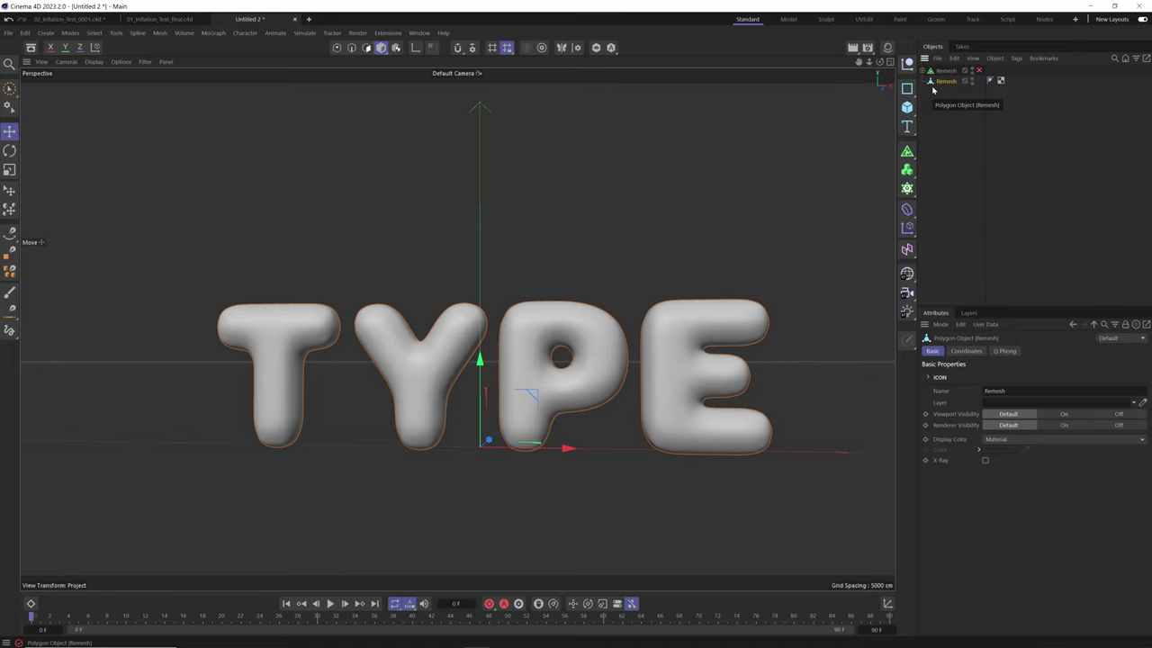
# Separate the baked lettering's polygon islands into individual objects and name them T, Y, P and E.
pyautogui.hotkey('shift', 'c')
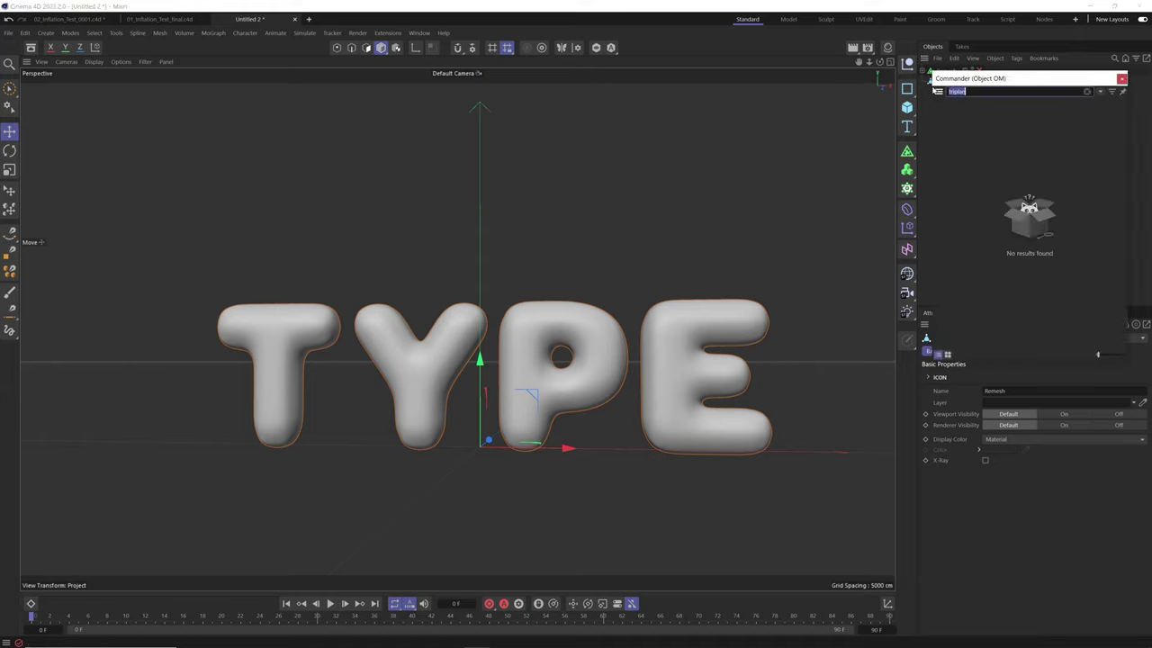
pyautogui.press('BackSpace')
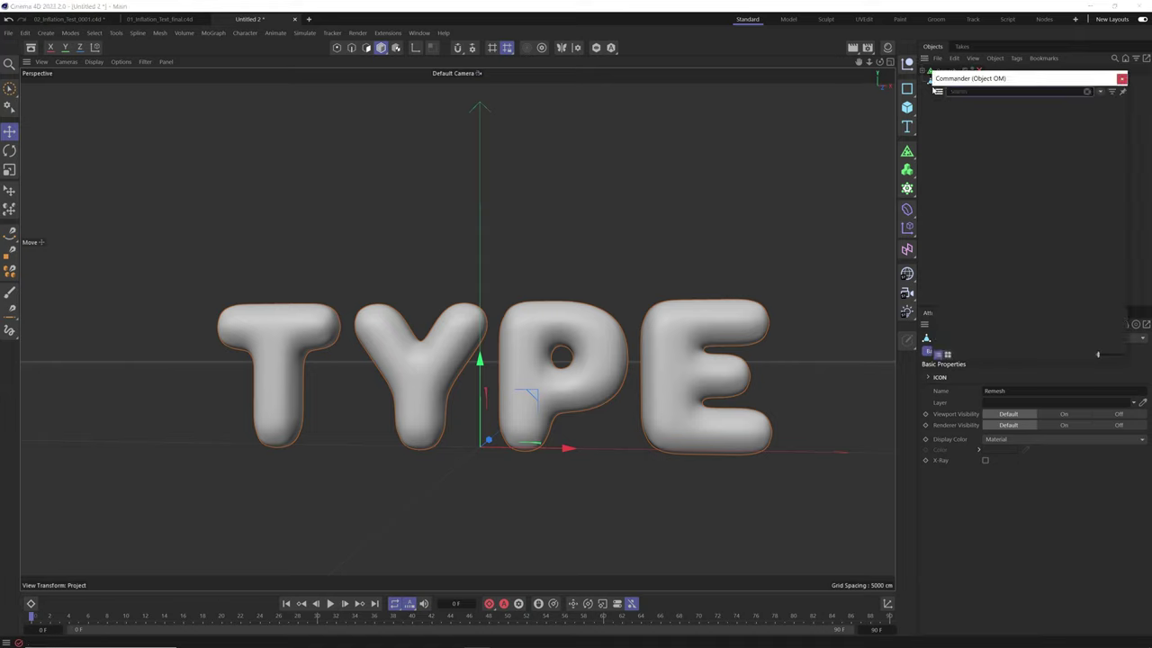
pyautogui.moveTo(1006, 79); pyautogui.dragTo(651, 149)
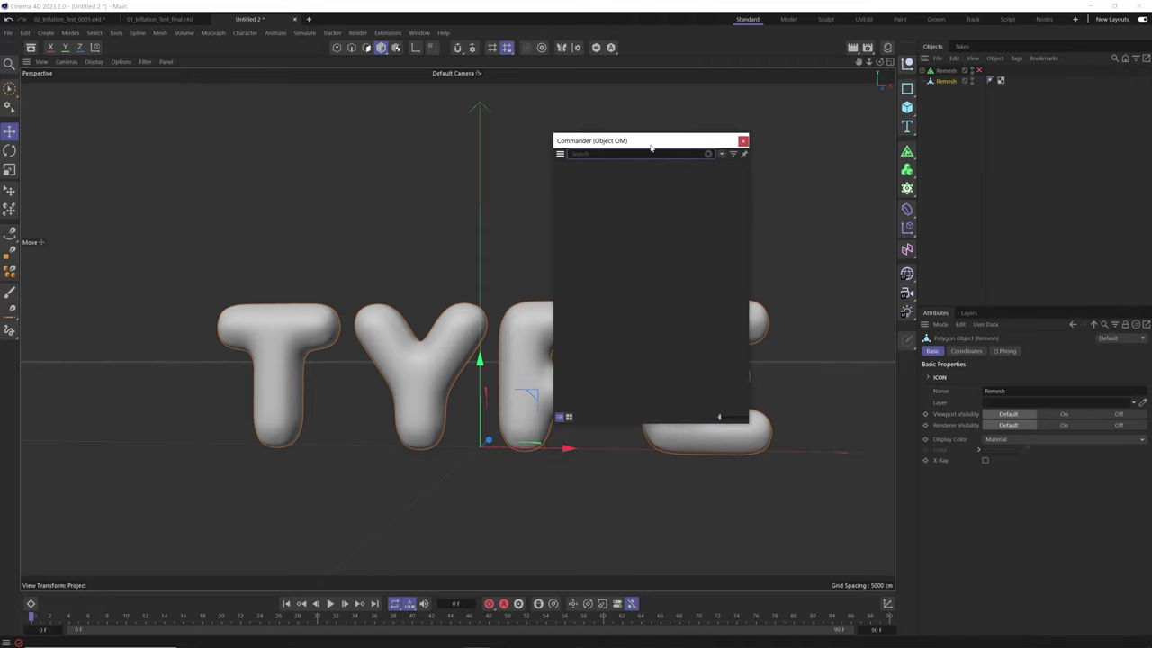
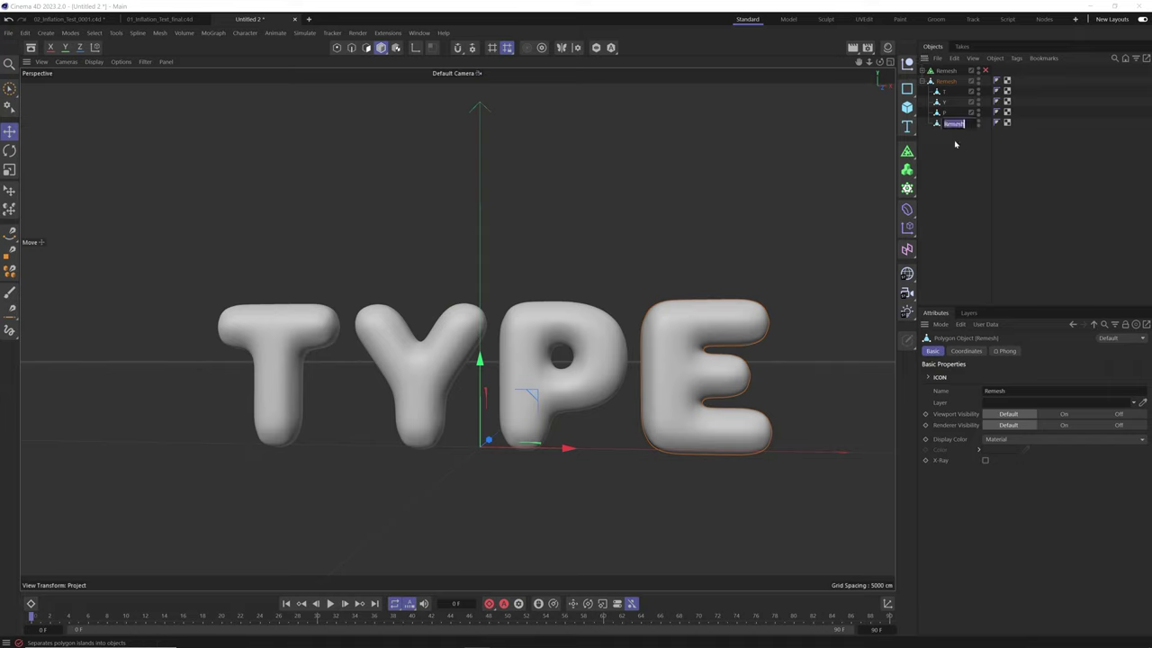
pyautogui.click(957, 151)
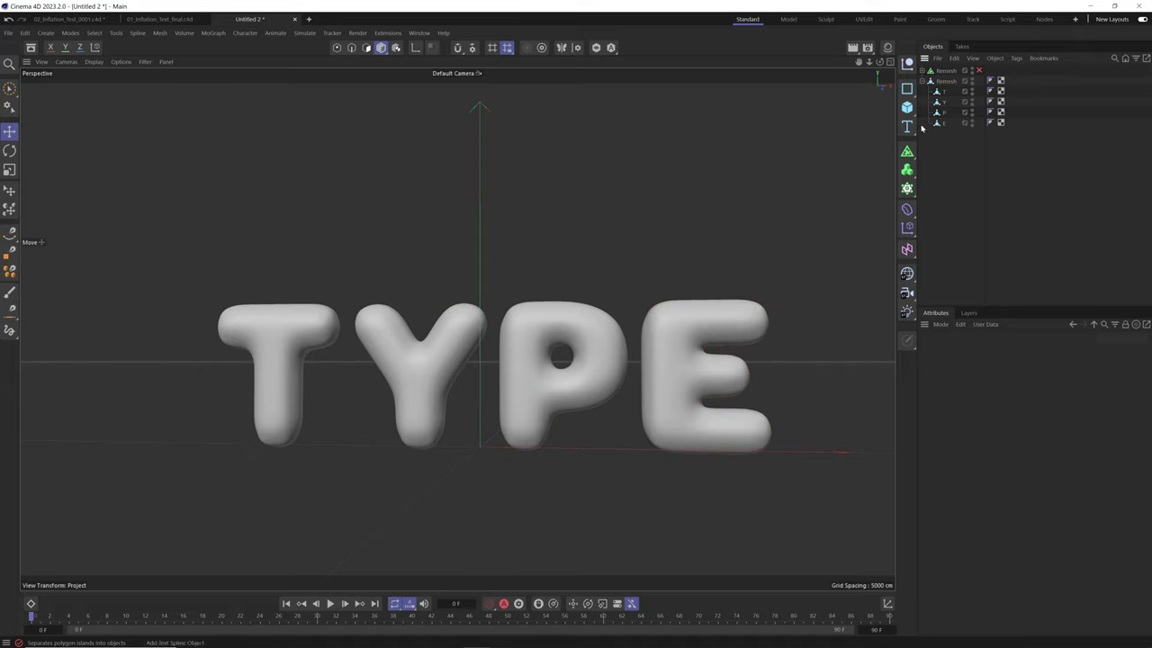
# Take the four letter objects out of their Remesh parent and delete that leftover polygon parent.
pyautogui.moveTo(944, 92); pyautogui.dragTo(942, 90)
pyautogui.moveTo(943, 91); pyautogui.dragTo(967, 166)
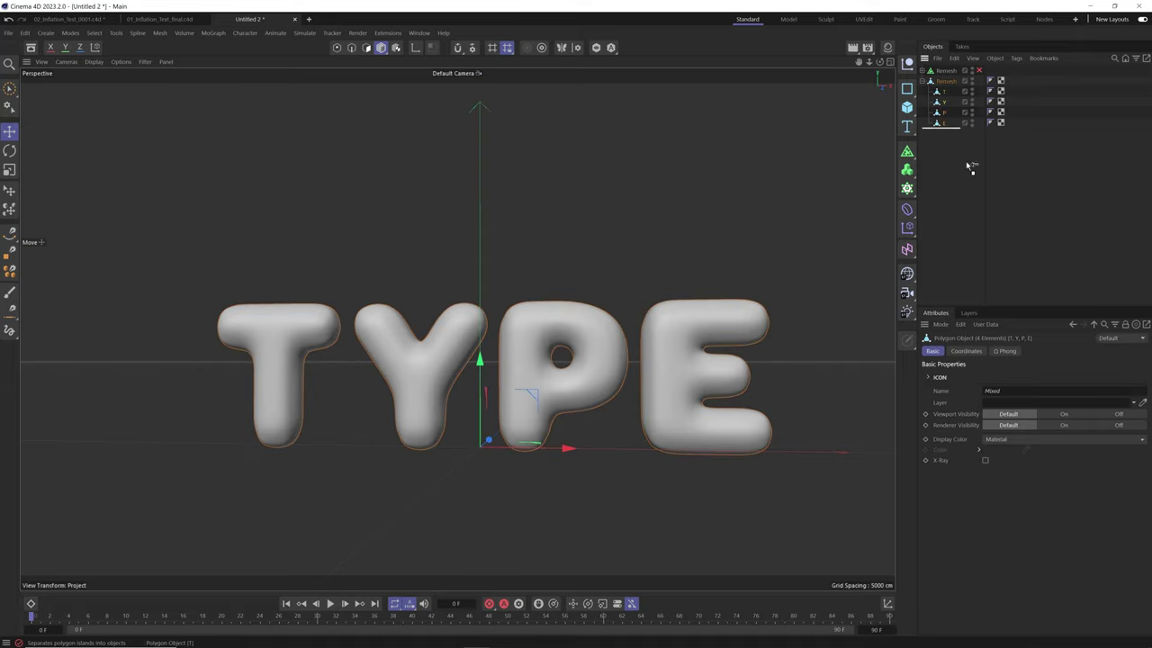
pyautogui.click(943, 82)
pyautogui.moveTo(654, 255); pyautogui.dragTo(686, 114)
pyautogui.press('Delete')
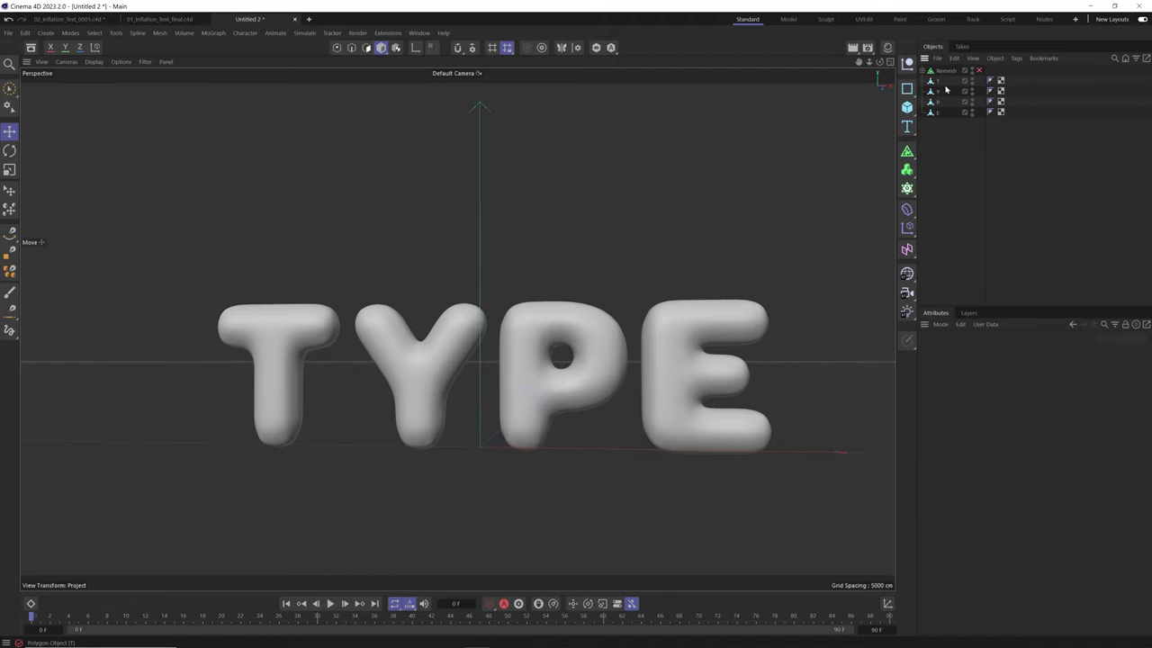
# Check where the axis of each separated letter object sits.
pyautogui.moveTo(934, 99); pyautogui.dragTo(927, 77)
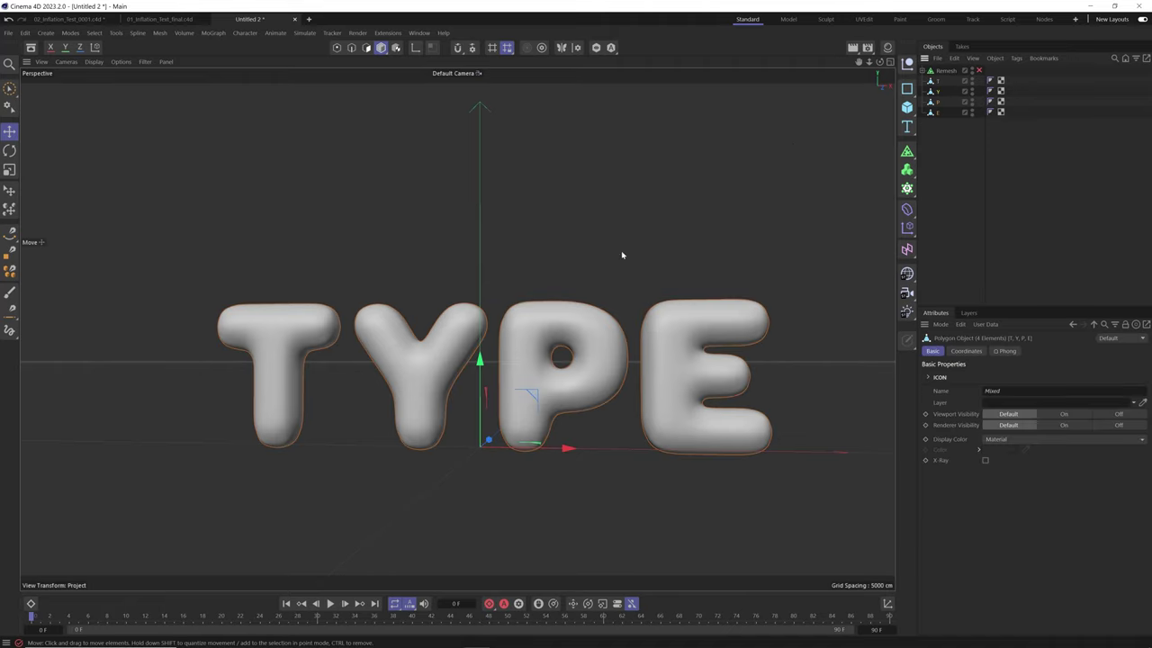
pyautogui.click(938, 81)
pyautogui.press('Down')
pyautogui.press('Down')
pyautogui.press('Down')
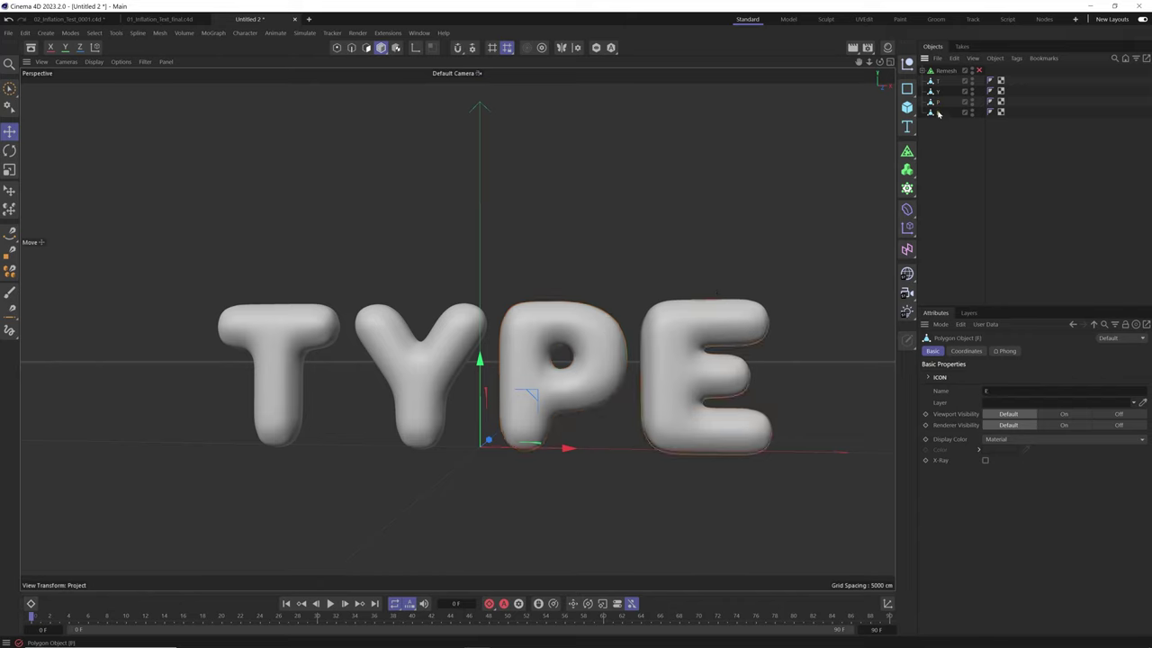
# Center the axes of all four letter objects on their own geometry with Axis Center, and check the individual letters.
pyautogui.moveTo(936, 97); pyautogui.dragTo(952, 84)
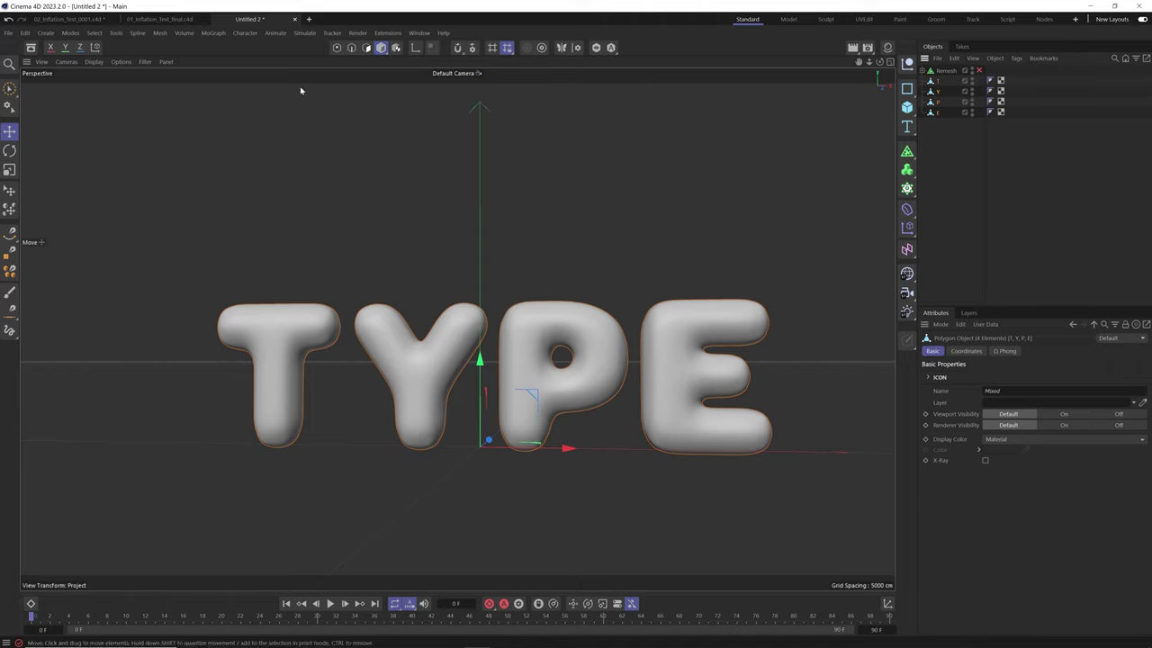
pyautogui.click(117, 33)
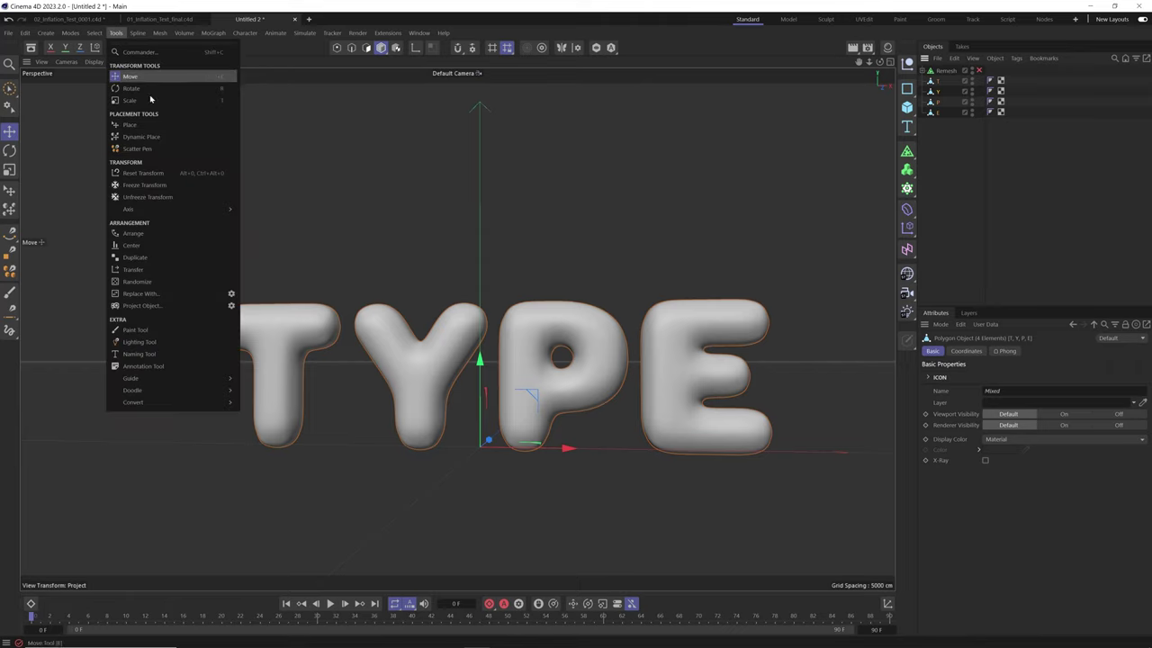
pyautogui.moveTo(189, 215)
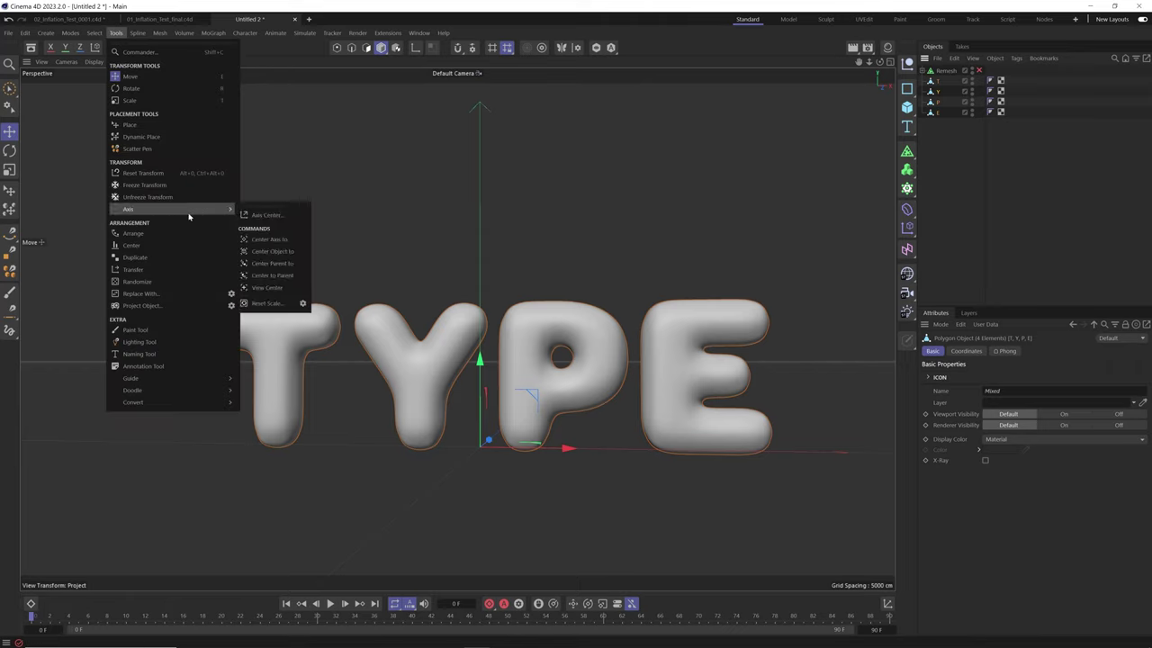
pyautogui.click(266, 215)
pyautogui.moveTo(153, 209); pyautogui.dragTo(537, 123)
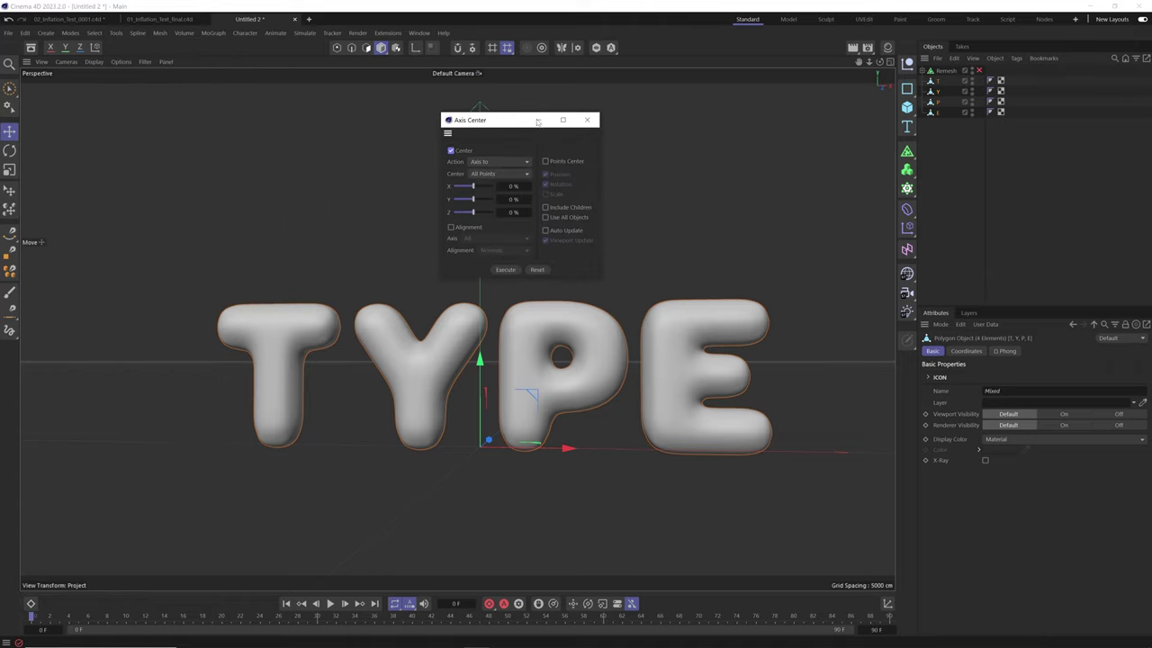
pyautogui.click(504, 270)
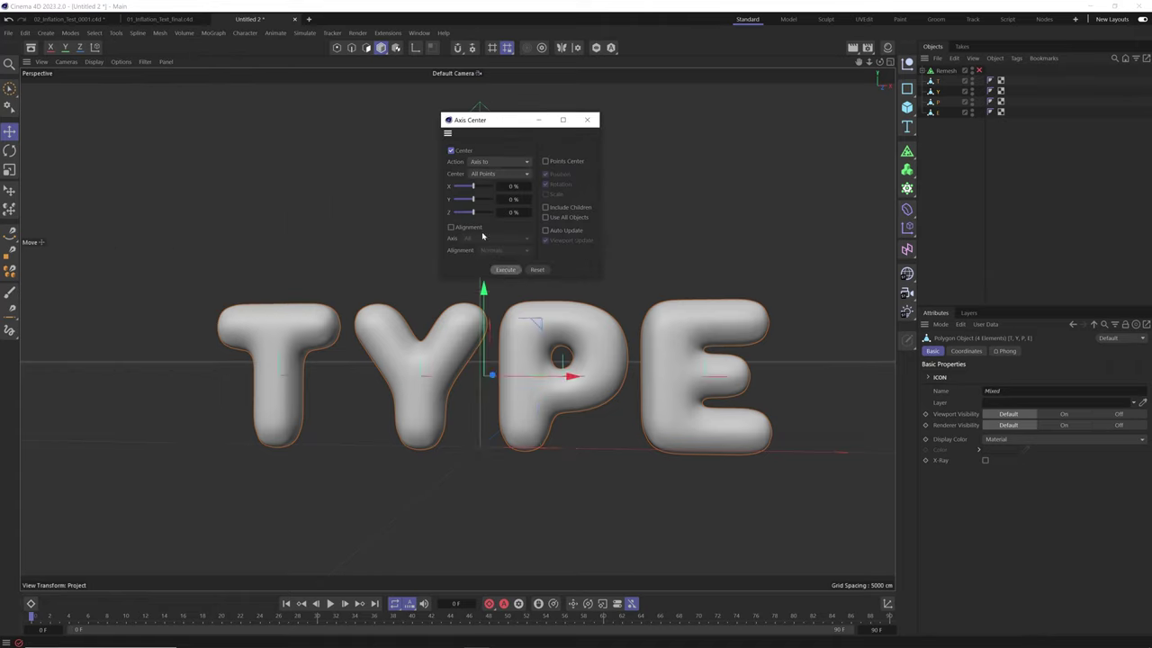
pyautogui.click(587, 120)
pyautogui.click(939, 82)
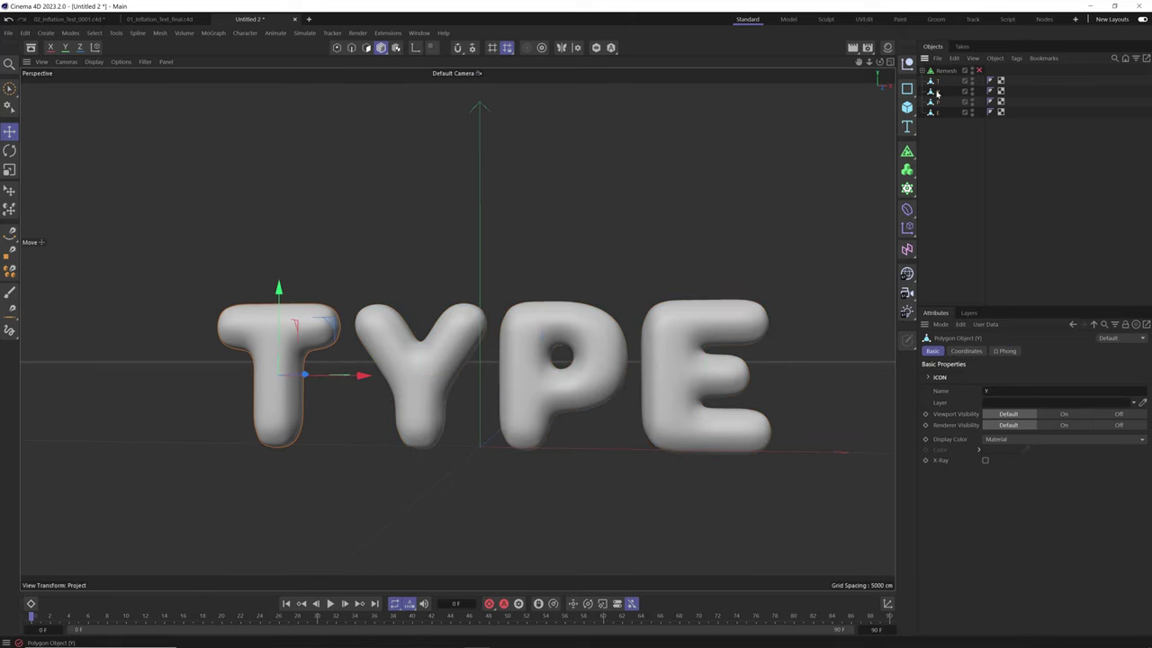
pyautogui.click(937, 101)
pyautogui.click(936, 112)
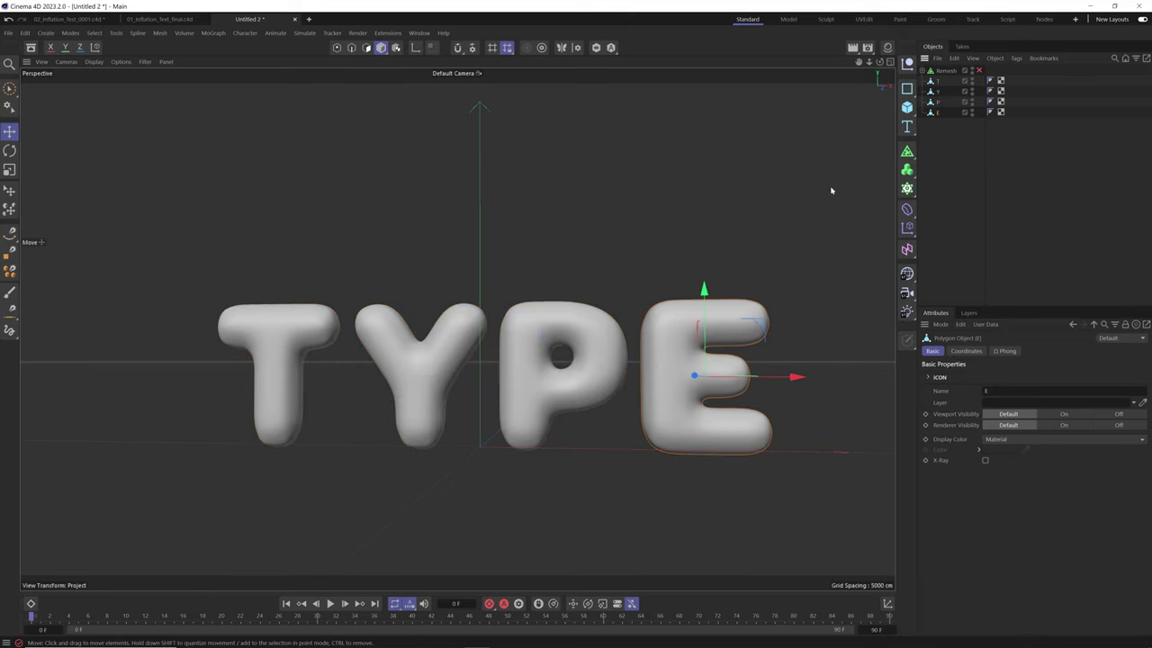
# Tilt the T slightly clockwise and shift it towards the Y so the two letters overlap.
pyautogui.keyDown('alt'); pyautogui.moveTo(606, 312); pyautogui.dragTo(601, 404); pyautogui.keyUp('alt')
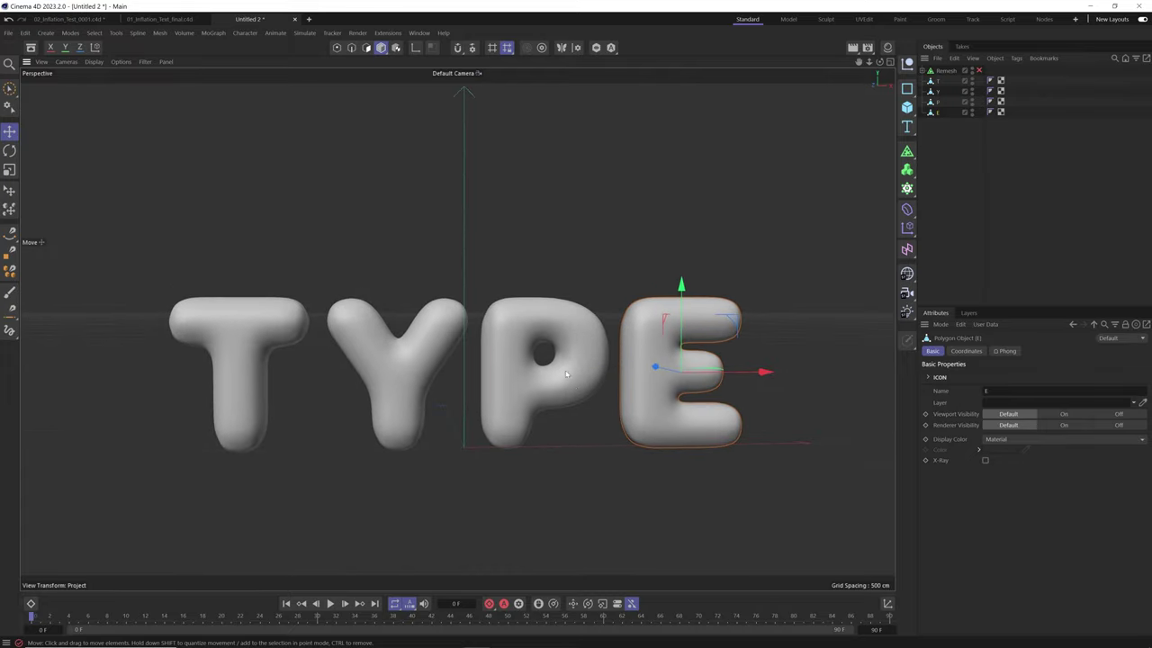
pyautogui.click(230, 356)
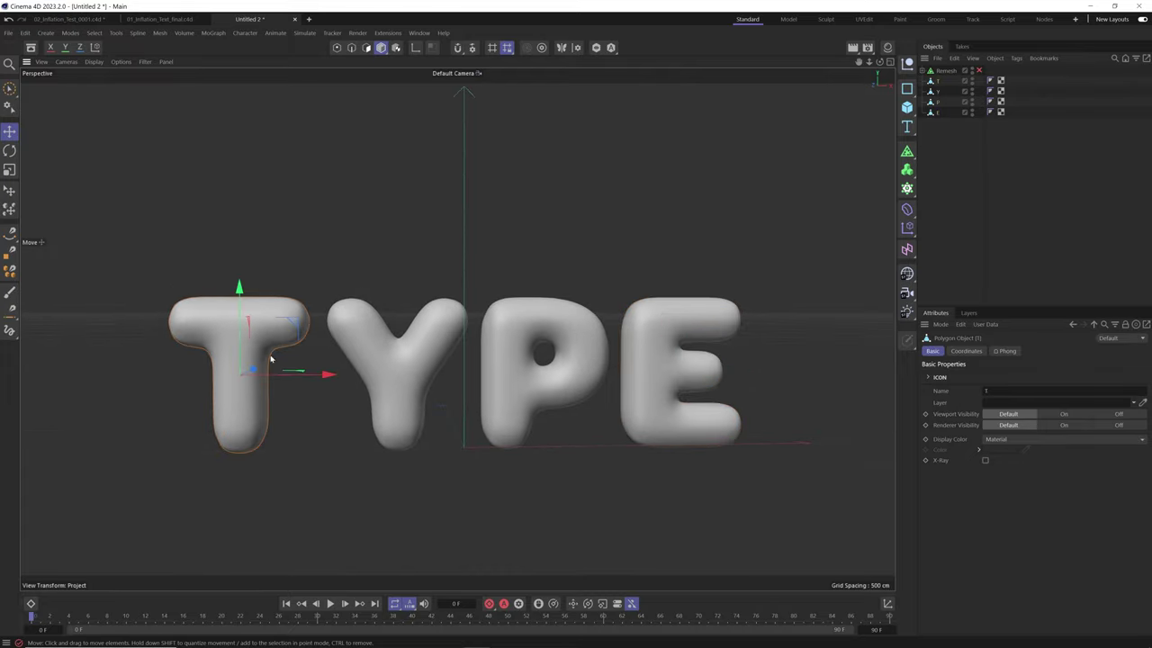
pyautogui.press('r')
pyautogui.moveTo(296, 369); pyautogui.dragTo(382, 389)
pyautogui.press('e')
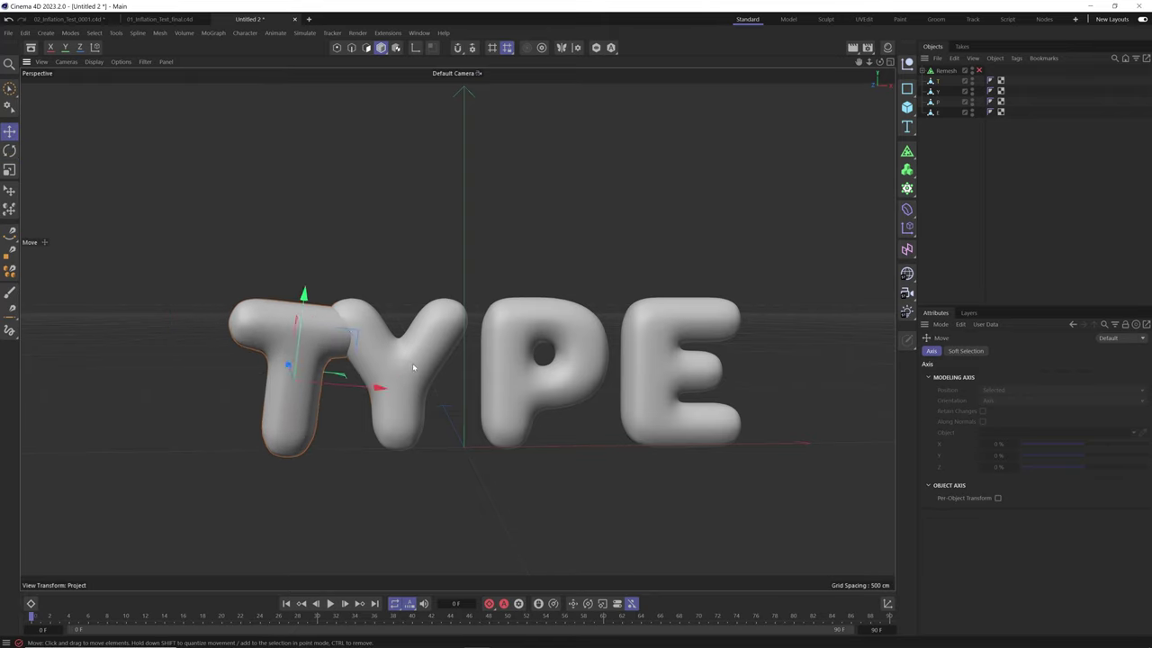
# Tilt the Y slightly counterclockwise.
pyautogui.click(412, 363)
pyautogui.press('r')
pyautogui.moveTo(453, 365); pyautogui.dragTo(449, 343)
pyautogui.press('t')
pyautogui.press('r')
pyautogui.press('e')
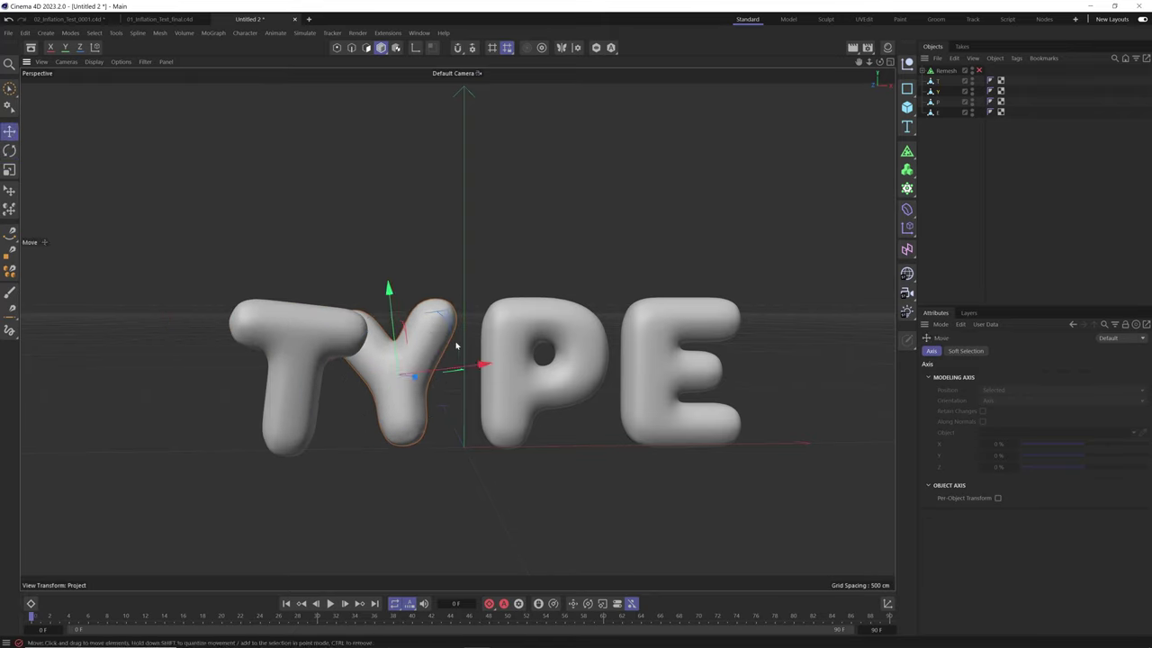
# Reposition the Y close behind the T and adjust its rotation.
pyautogui.press('t')
pyautogui.moveTo(467, 270); pyautogui.dragTo(522, 249)
pyautogui.press('r')
pyautogui.press('e')
pyautogui.keyDown('alt'); pyautogui.moveTo(490, 288); pyautogui.dragTo(503, 333); pyautogui.keyUp('alt')
pyautogui.press('r')
pyautogui.moveTo(382, 399); pyautogui.dragTo(452, 386)
pyautogui.press('e')
pyautogui.moveTo(454, 261); pyautogui.dragTo(589, 273)
# Adjust the P's rotation and move it down and closer to the Y.
pyautogui.click(588, 273)
pyautogui.keyDown('alt'); pyautogui.moveTo(588, 273); pyautogui.dragTo(581, 253, button='middle'); pyautogui.keyUp('alt')
pyautogui.press('r')
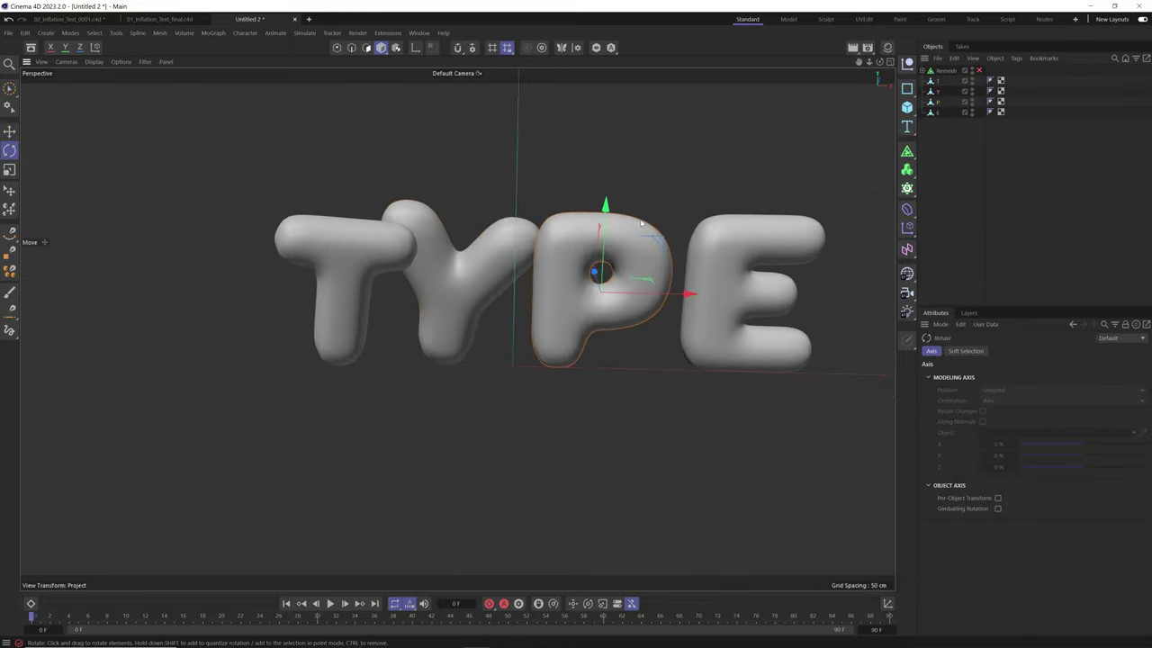
pyautogui.press('e')
pyautogui.moveTo(597, 268); pyautogui.dragTo(549, 301)
pyautogui.press('t')
pyautogui.keyDown('alt'); pyautogui.moveTo(567, 304); pyautogui.dragTo(522, 305); pyautogui.keyUp('alt')
# Tilt the E counterclockwise and move it below the Y.
pyautogui.click(691, 254)
pyautogui.keyDown('alt'); pyautogui.moveTo(691, 253); pyautogui.dragTo(635, 256); pyautogui.keyUp('alt')
pyautogui.press('r')
pyautogui.moveTo(756, 252); pyautogui.dragTo(486, 376)
pyautogui.press('e')
pyautogui.click(555, 331)
pyautogui.moveTo(554, 332); pyautogui.dragTo(572, 400)
# Move the P up beside the Y and place the E on the P's far side.
pyautogui.click(489, 407)
pyautogui.click(439, 395)
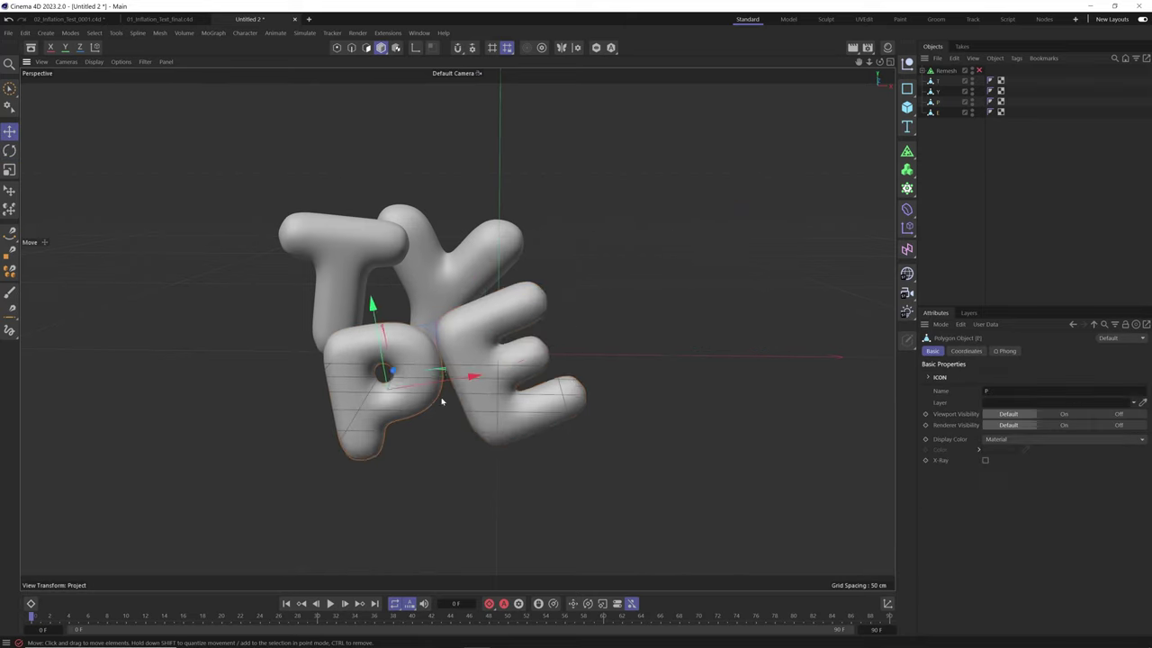
pyautogui.moveTo(450, 398); pyautogui.dragTo(703, 267)
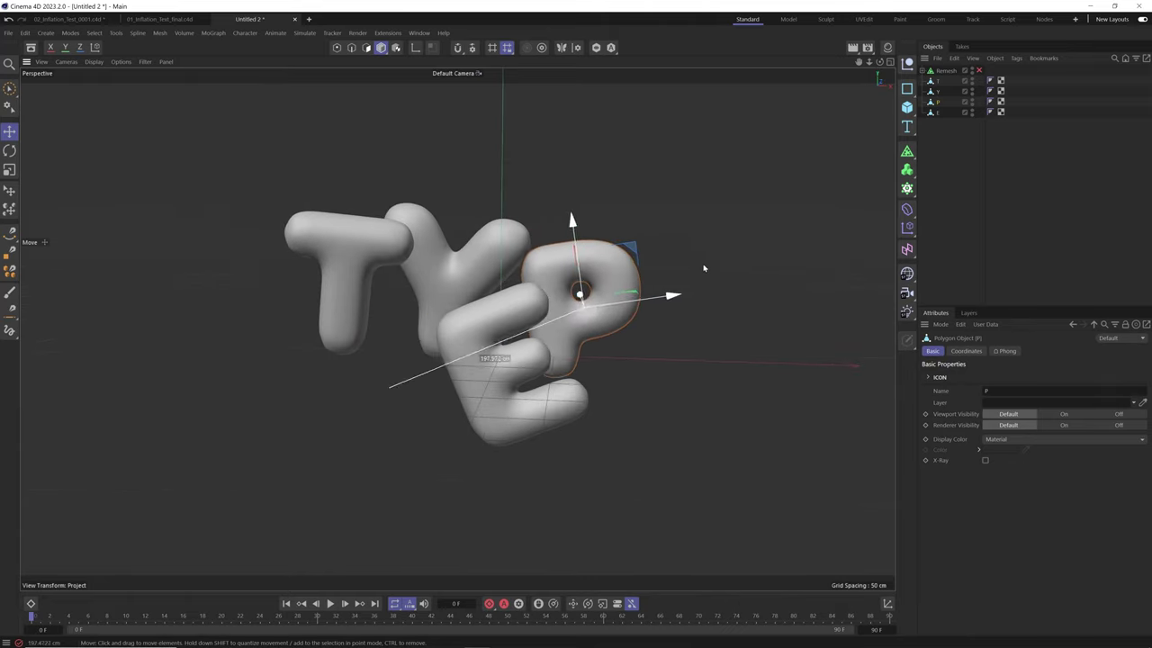
pyautogui.click(528, 377)
pyautogui.moveTo(570, 330)
pyautogui.keyDown('alt'); pyautogui.mouseDown()
pyautogui.moveTo(507, 344)
pyautogui.moveTo(391, 422)
pyautogui.moveTo(488, 411)
pyautogui.moveTo(656, 314)
pyautogui.moveTo(586, 327)
pyautogui.mouseUp(); pyautogui.keyUp('alt')
pyautogui.moveTo(610, 260)
pyautogui.mouseDown()
pyautogui.moveTo(633, 283)
pyautogui.moveTo(597, 241)
pyautogui.moveTo(604, 253)
pyautogui.mouseUp()
# Turn the T slightly about its vertical axis and scale the E down slightly.
pyautogui.keyDown('alt'); pyautogui.moveTo(545, 291); pyautogui.dragTo(530, 373); pyautogui.keyUp('alt')
pyautogui.click(535, 290)
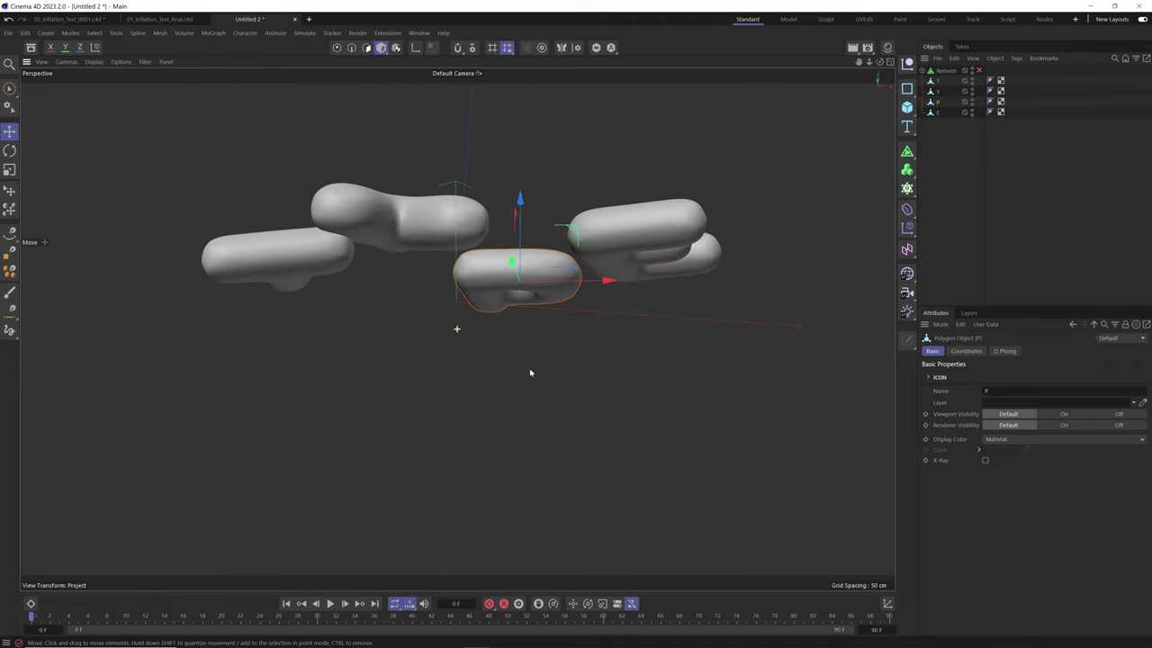
pyautogui.click(284, 246)
pyautogui.press('r')
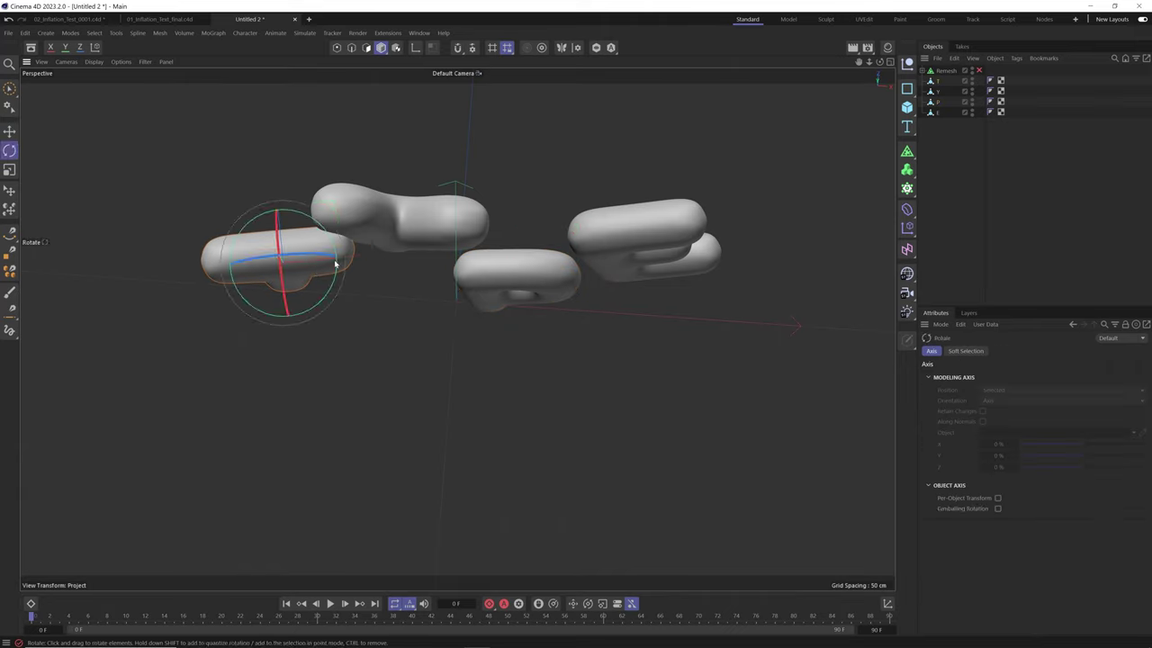
pyautogui.moveTo(337, 262); pyautogui.dragTo(342, 269)
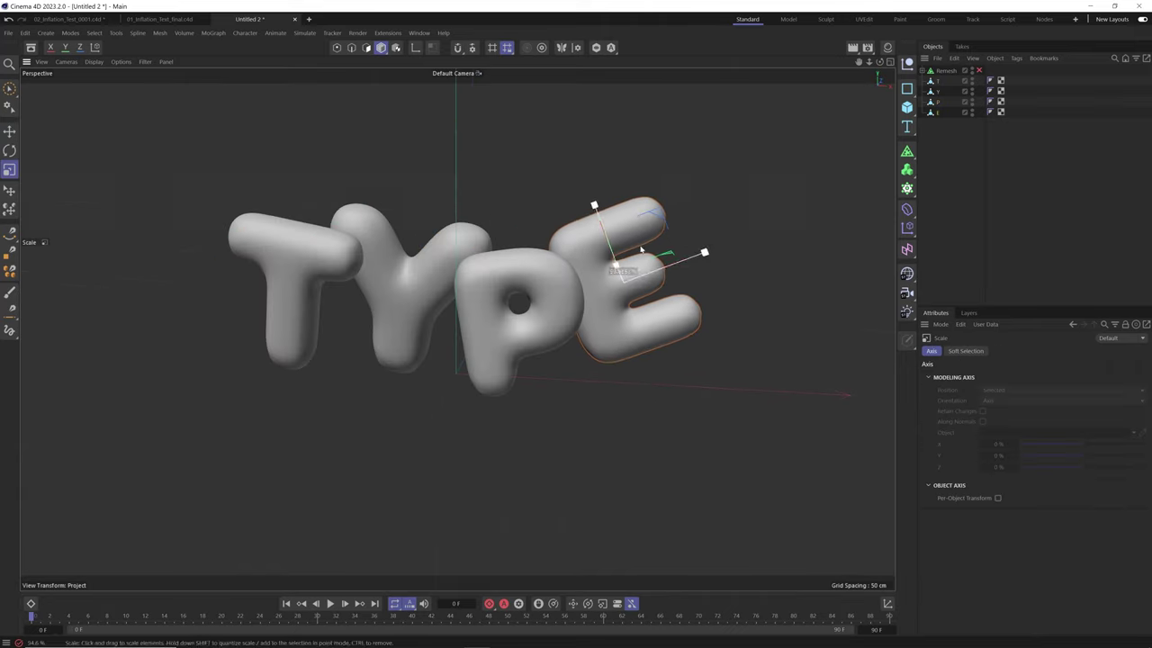
pyautogui.moveTo(641, 250); pyautogui.dragTo(630, 254)
# Turn the P slightly and fine-tune its position between the Y and the E.
pyautogui.press('e')
pyautogui.click(543, 276)
pyautogui.click(543, 277)
pyautogui.press('r')
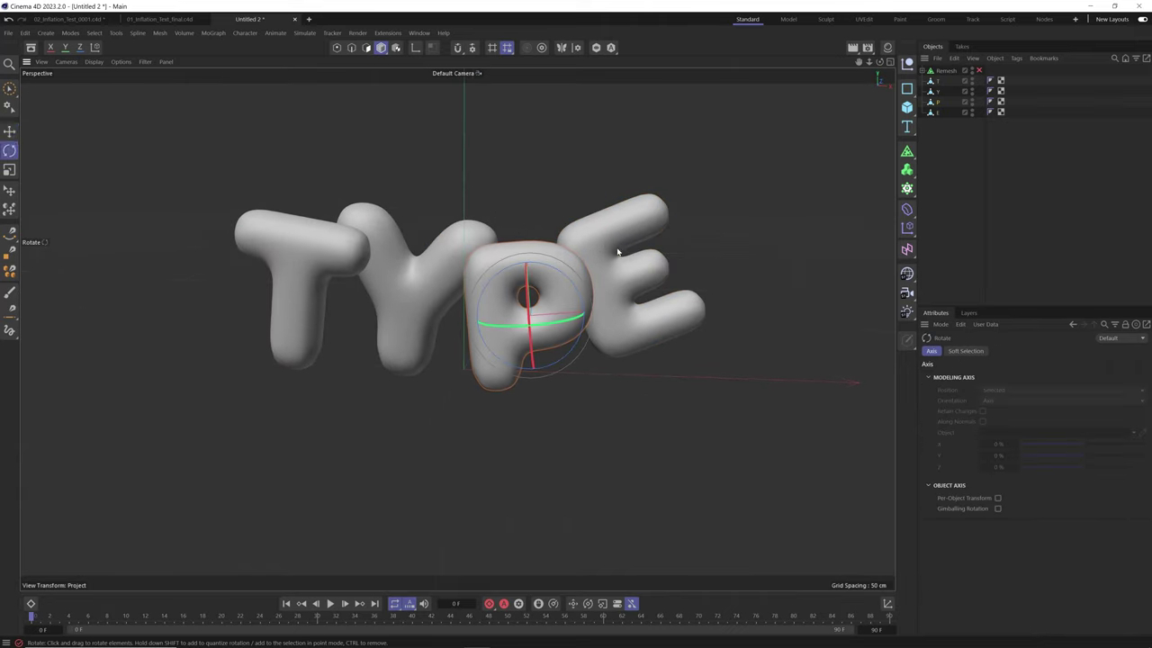
pyautogui.press('e')
pyautogui.press('r')
pyautogui.press('e')
# Adjust the depth placement of the E, P and Y so the letters sit staggered but close together.
pyautogui.keyDown('alt'); pyautogui.moveTo(526, 292); pyautogui.dragTo(552, 354); pyautogui.keyUp('alt')
pyautogui.click(629, 261)
pyautogui.moveTo(629, 261); pyautogui.dragTo(617, 236)
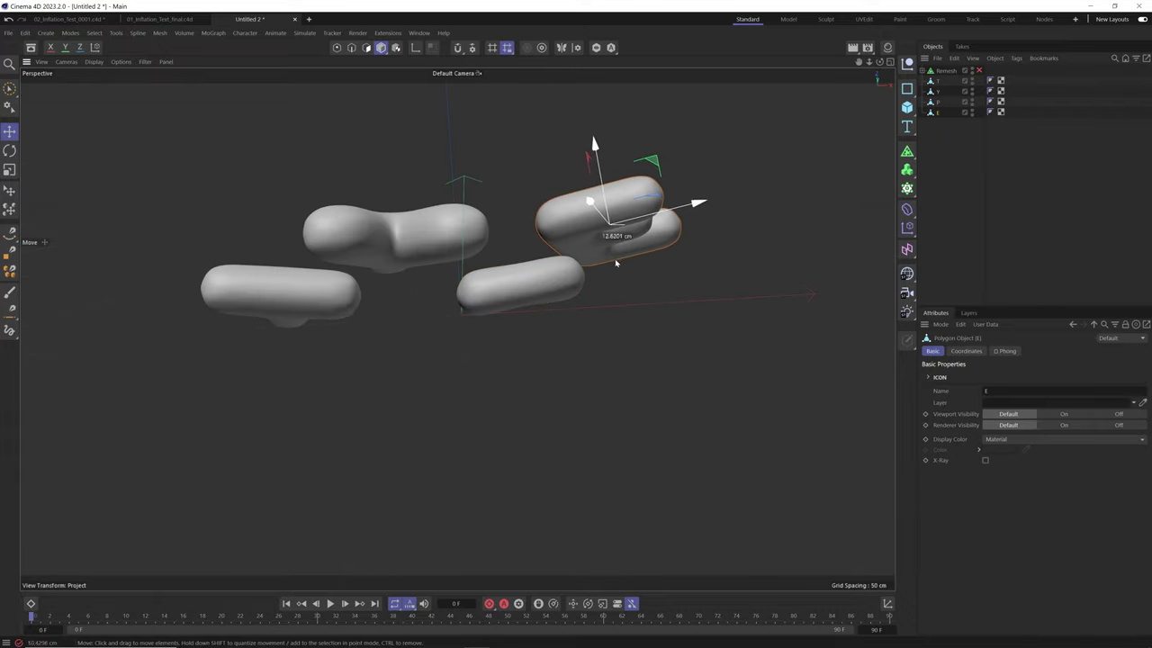
pyautogui.click(495, 297)
pyautogui.click(426, 248)
pyautogui.moveTo(426, 252); pyautogui.dragTo(424, 283)
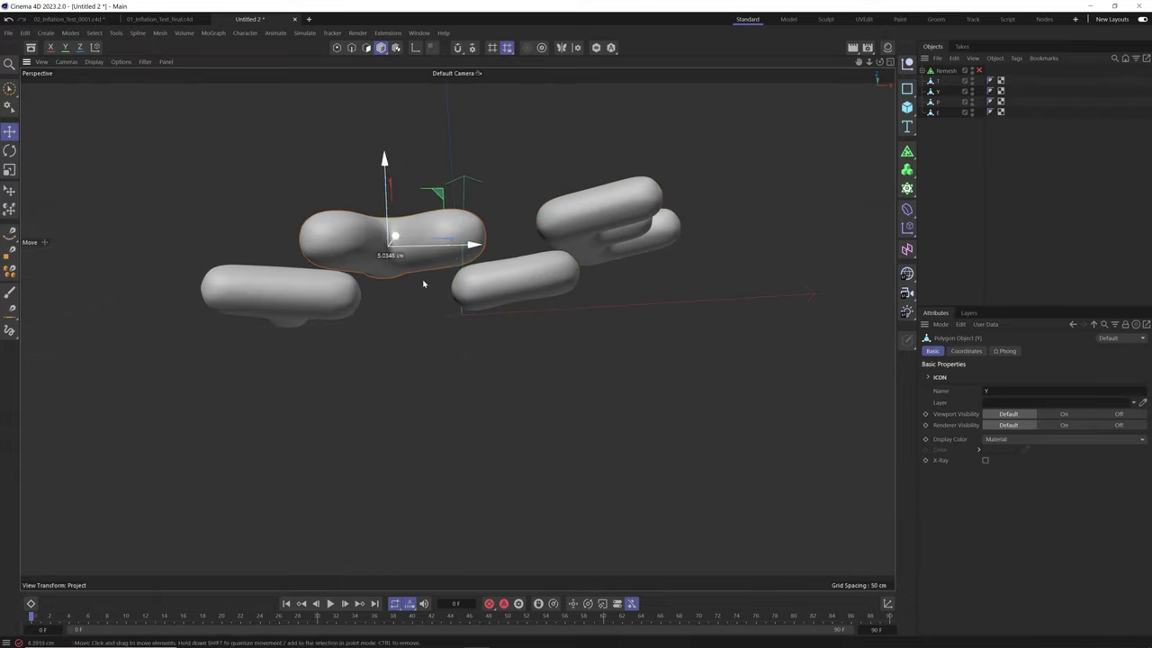
pyautogui.click(591, 255)
pyautogui.keyDown('alt'); pyautogui.moveTo(526, 275); pyautogui.dragTo(496, 276); pyautogui.keyUp('alt')
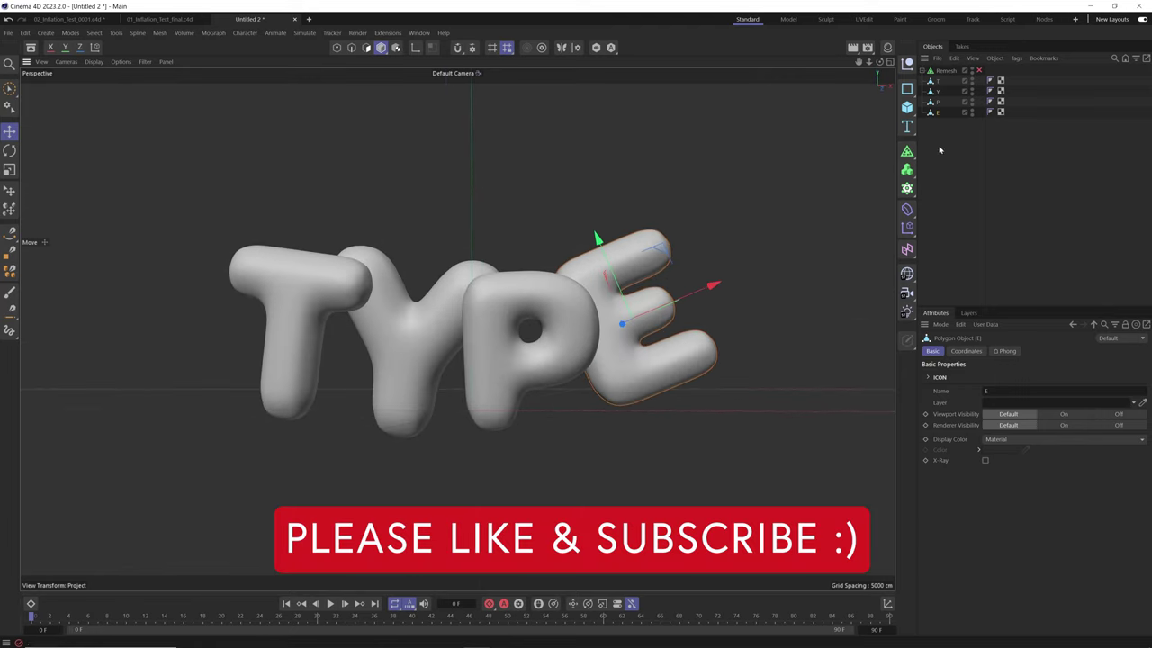
# Add a Balloon simulation tag to all four letter objects.
pyautogui.keyDown('alt'); pyautogui.moveTo(519, 281); pyautogui.dragTo(521, 256, button='middle'); pyautogui.keyUp('alt')
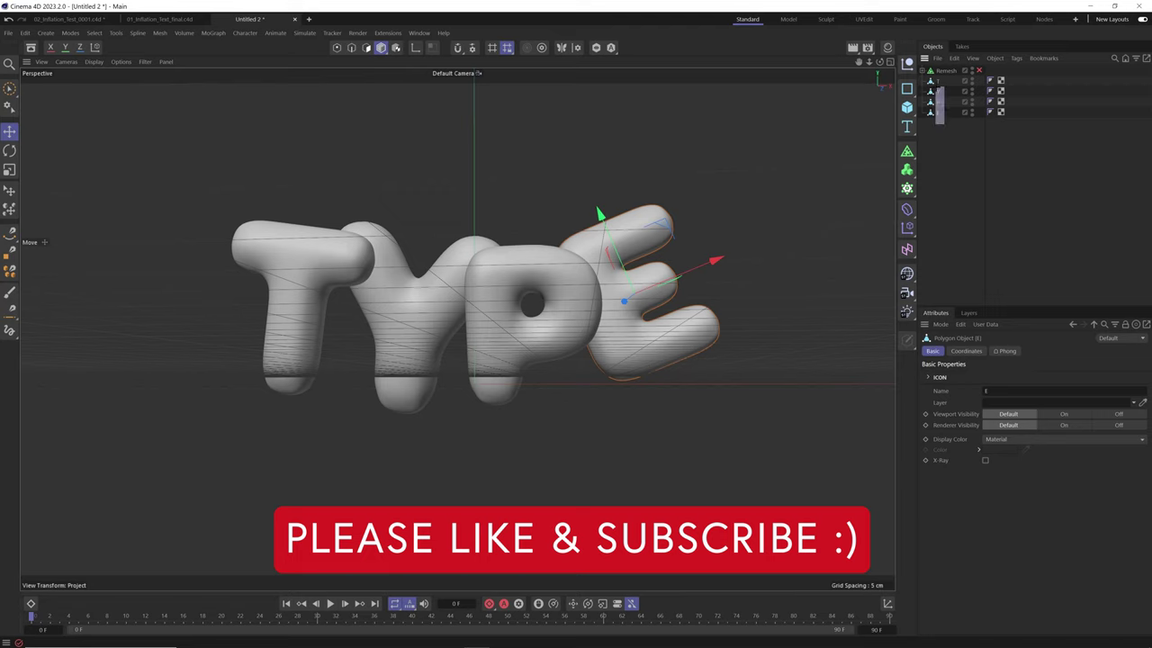
pyautogui.keyDown('shift'); pyautogui.click(932, 81); pyautogui.keyUp('shift')
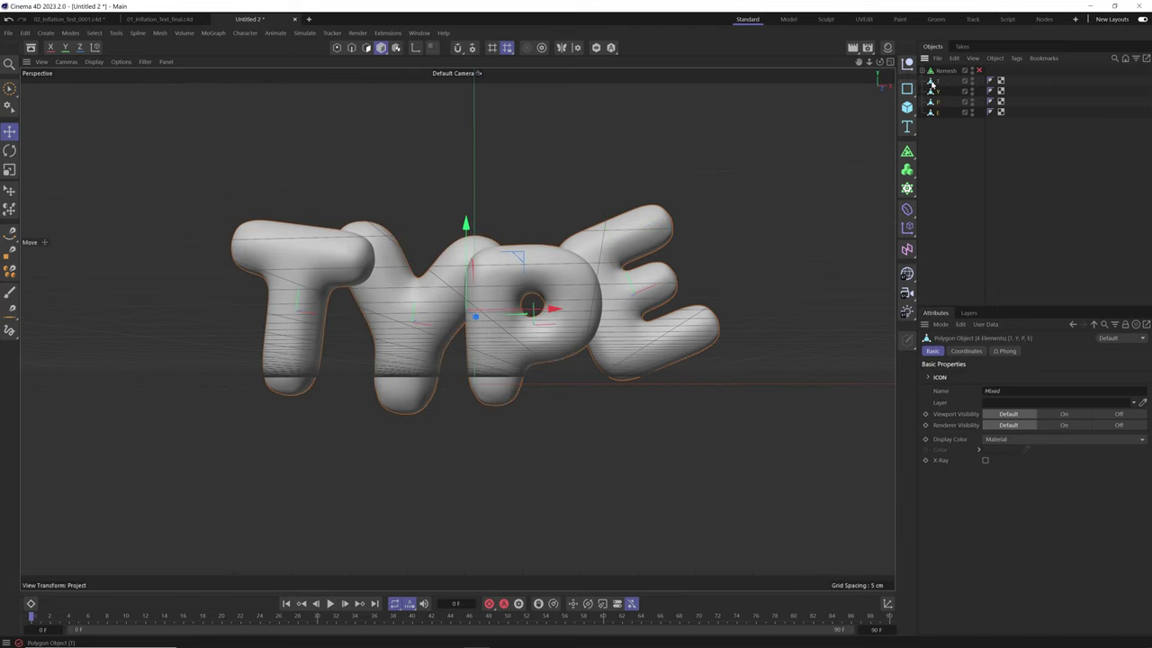
pyautogui.rightClick(932, 83)
pyautogui.moveTo(1008, 234)
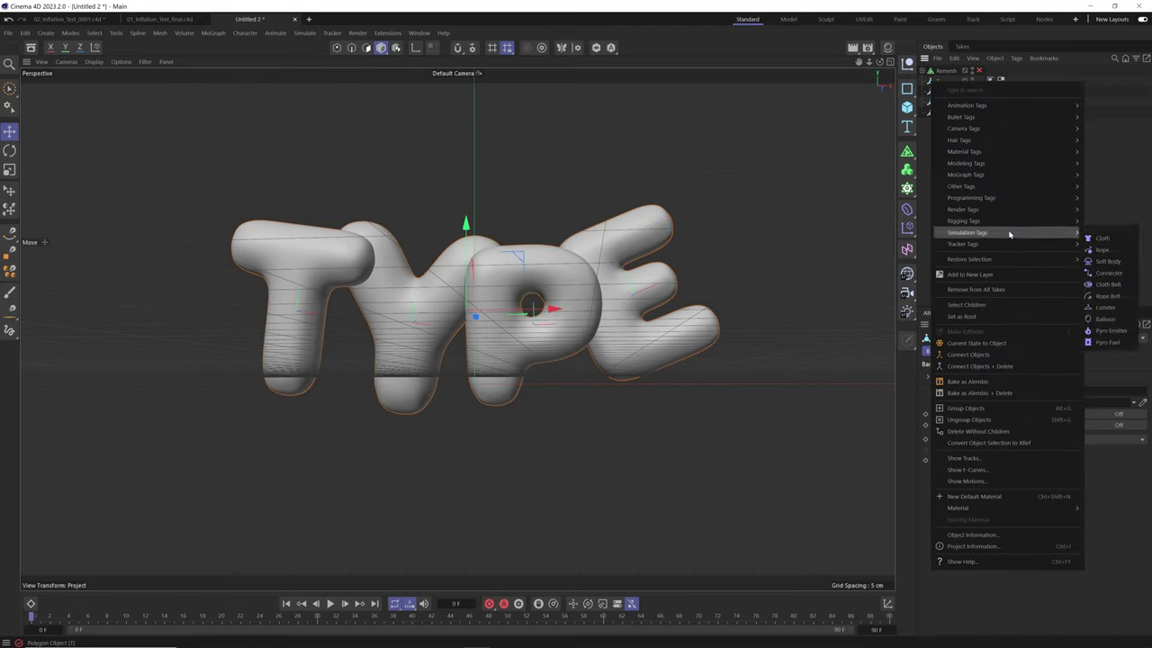
pyautogui.click(1105, 318)
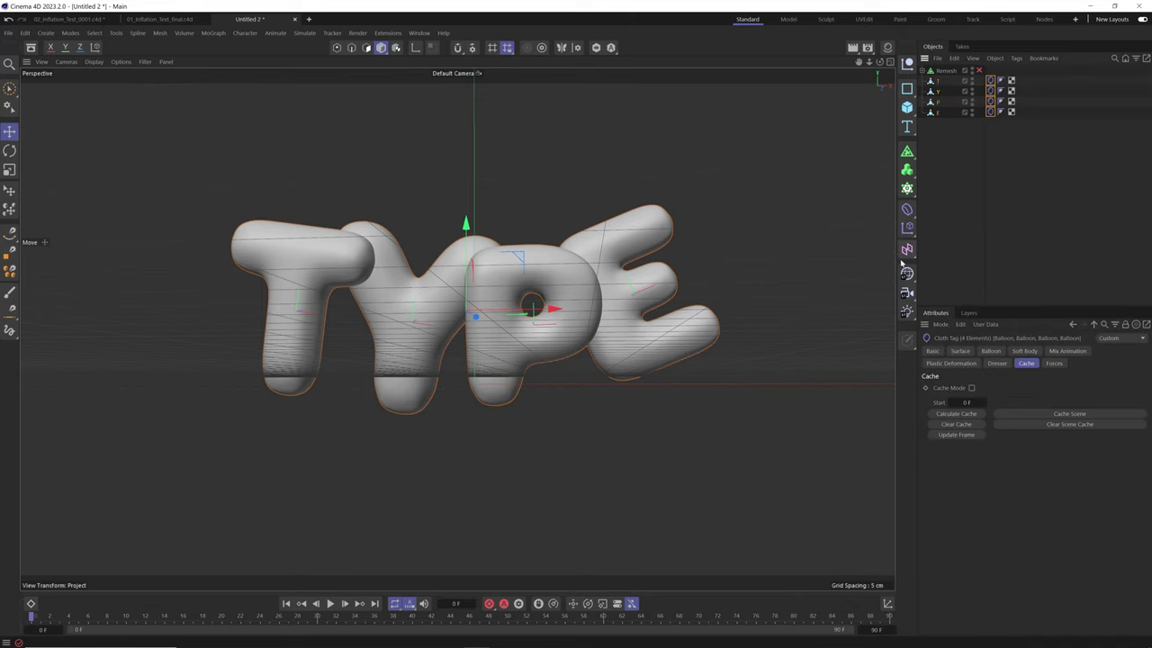
pyautogui.keyDown('alt'); pyautogui.moveTo(571, 345); pyautogui.dragTo(563, 360); pyautogui.keyUp('alt')
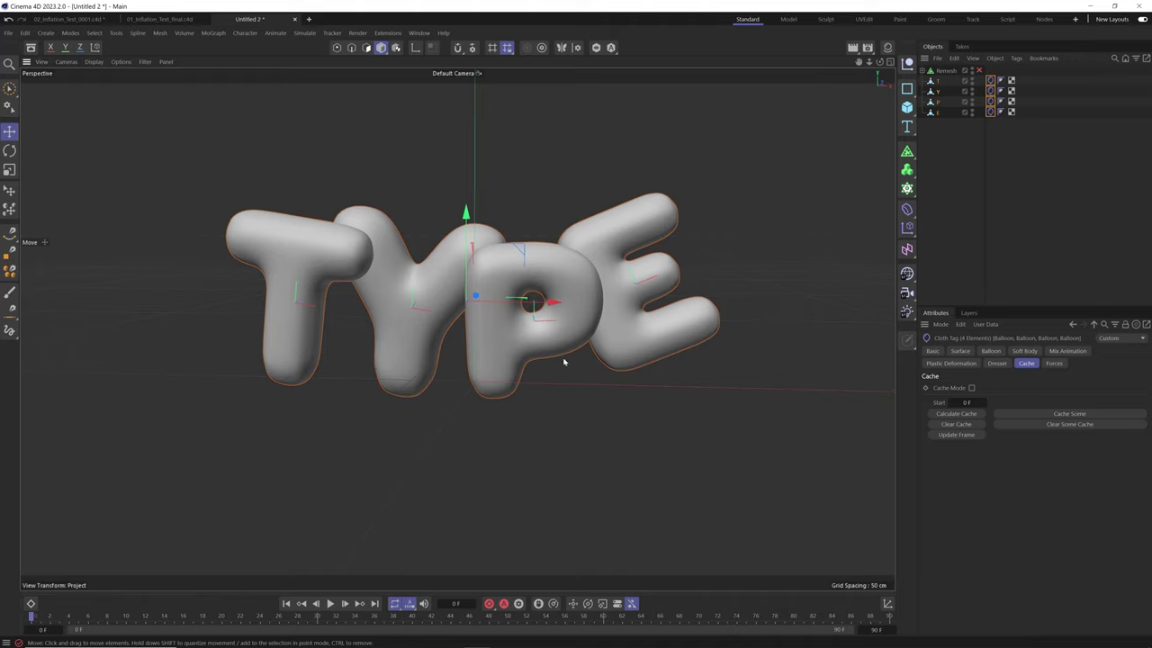
# Play the simulation briefly to check how the four letters behave, and return to the first frame.
pyautogui.keyDown('alt'); pyautogui.moveTo(563, 360); pyautogui.dragTo(567, 378, button='middle'); pyautogui.keyUp('alt')
pyautogui.click(286, 607)
pyautogui.click(330, 603)
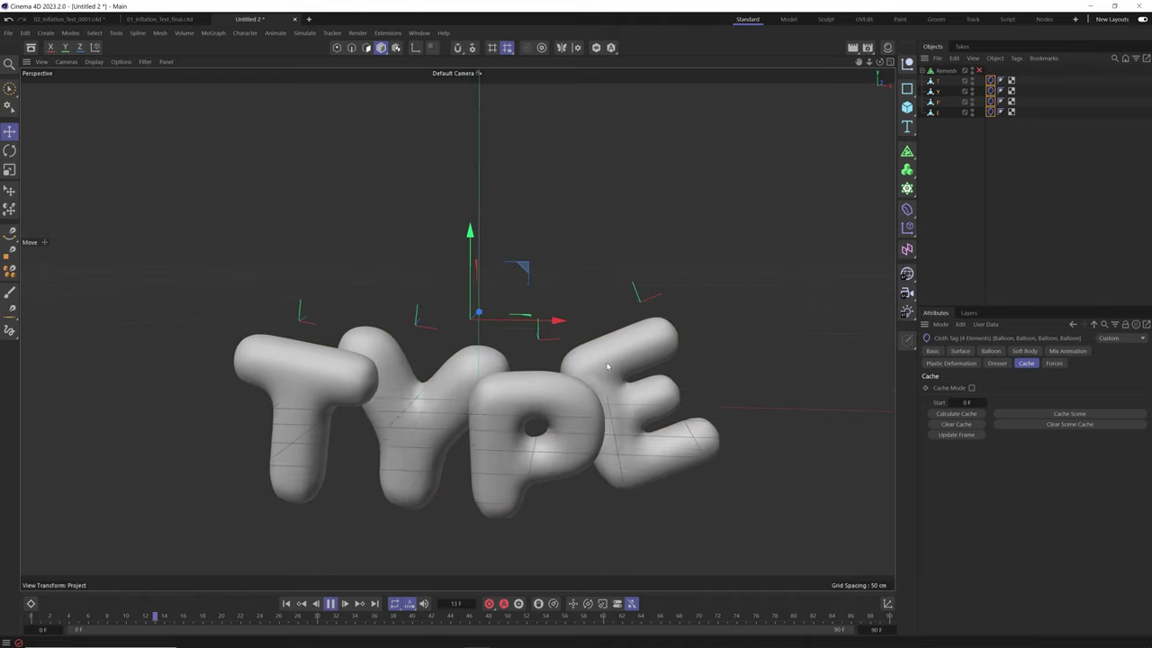
pyautogui.click(330, 603)
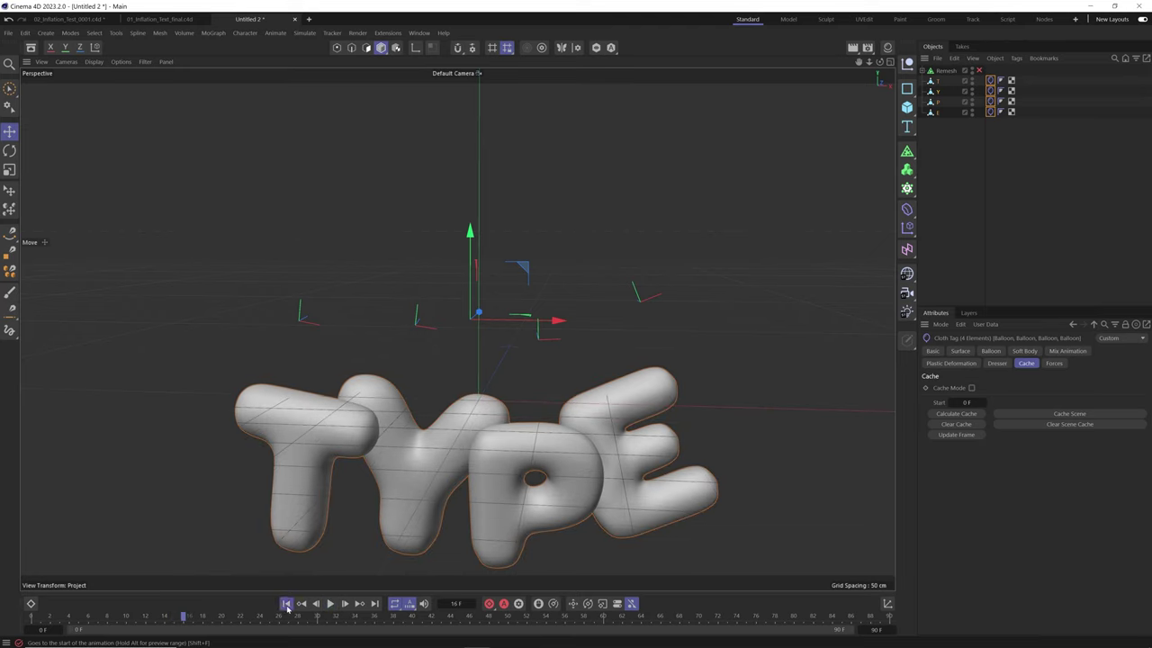
pyautogui.click(286, 604)
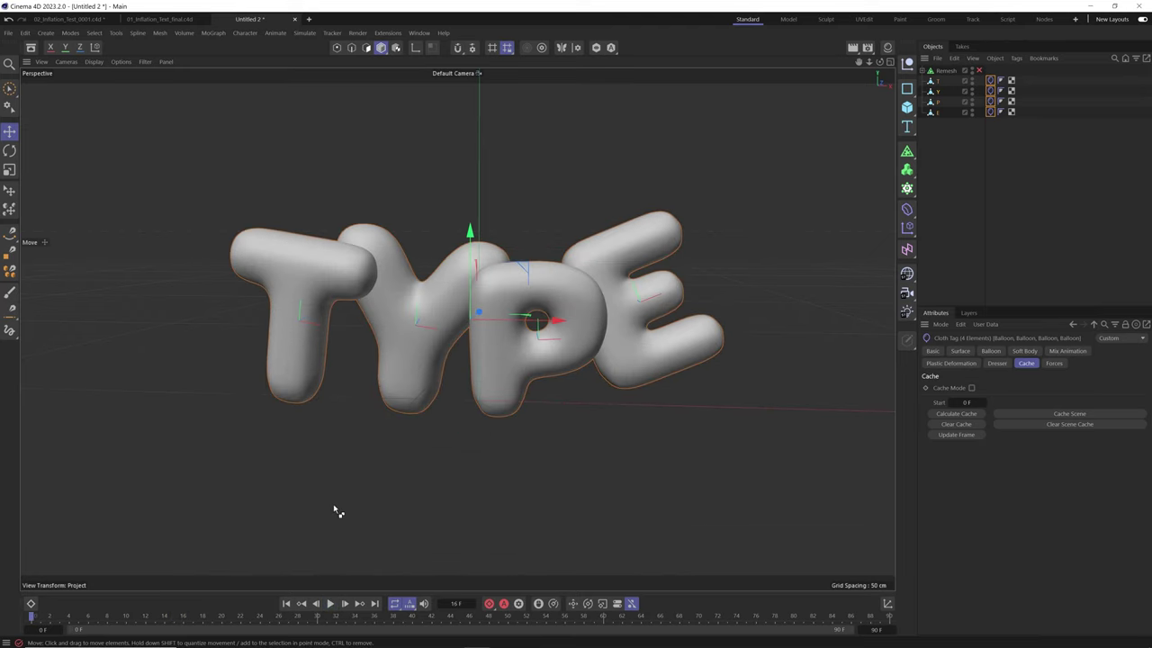
# Set the project's simulation gravity to 0 cm and play the simulation, checking the letters from above.
pyautogui.hotkey('ctrl', 'd')
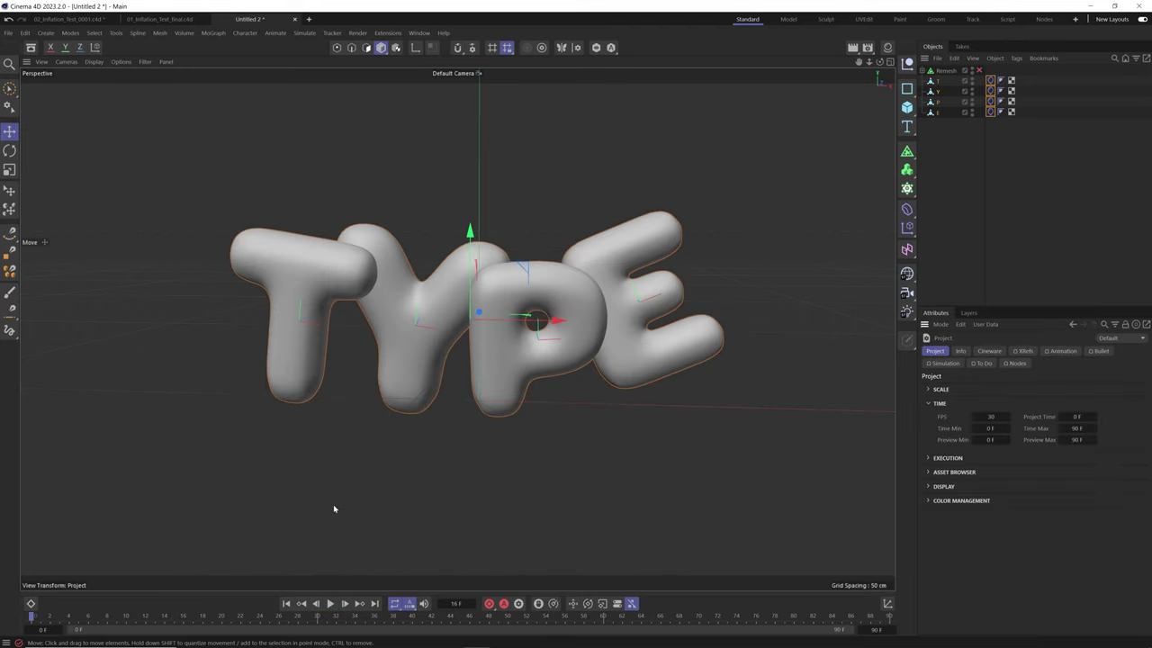
pyautogui.click(943, 364)
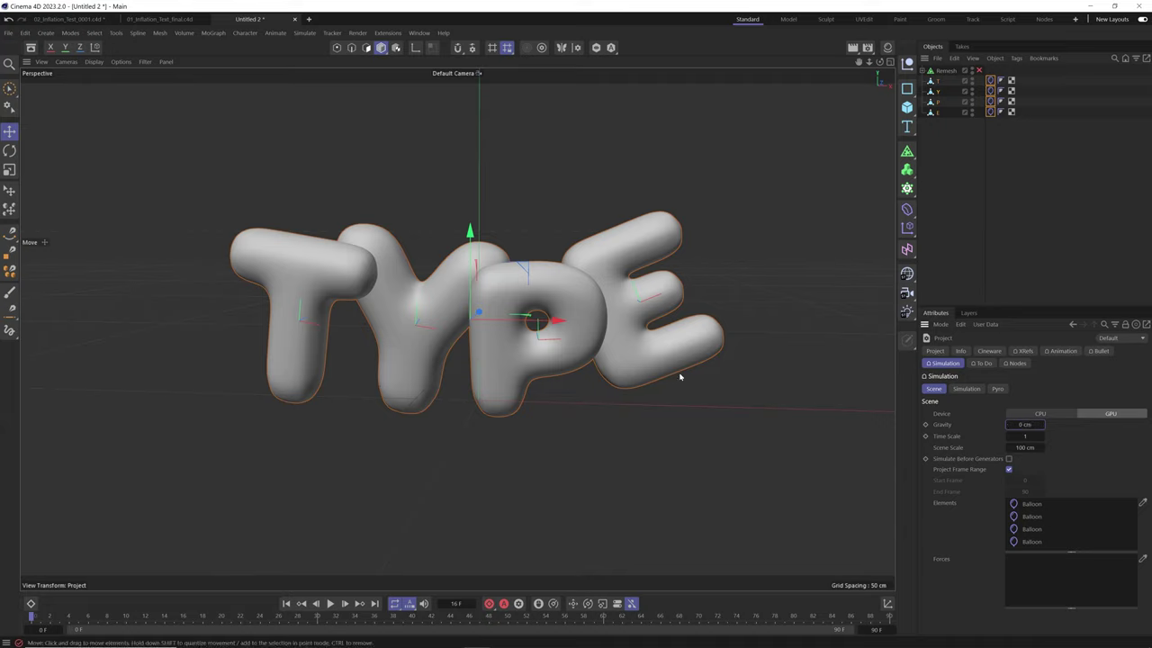
pyautogui.click(330, 604)
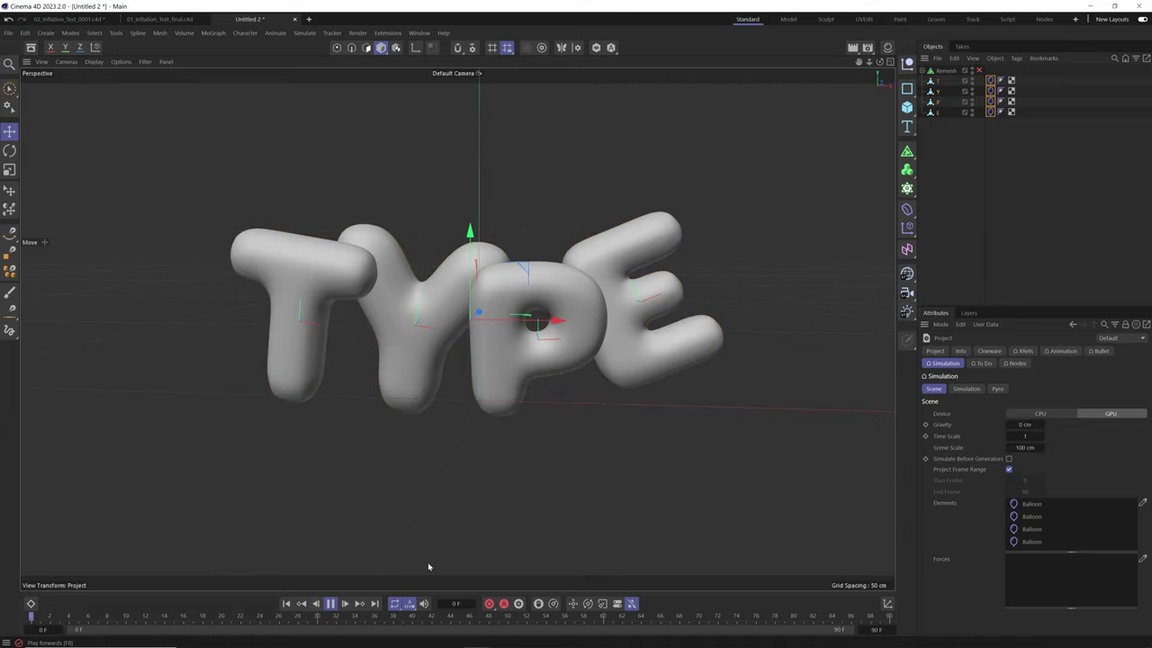
pyautogui.keyDown('alt'); pyautogui.moveTo(598, 331); pyautogui.dragTo(567, 450); pyautogui.keyUp('alt')
pyautogui.keyDown('alt'); pyautogui.moveTo(600, 287); pyautogui.dragTo(649, 291, button='right'); pyautogui.keyUp('alt')
pyautogui.press('F8')
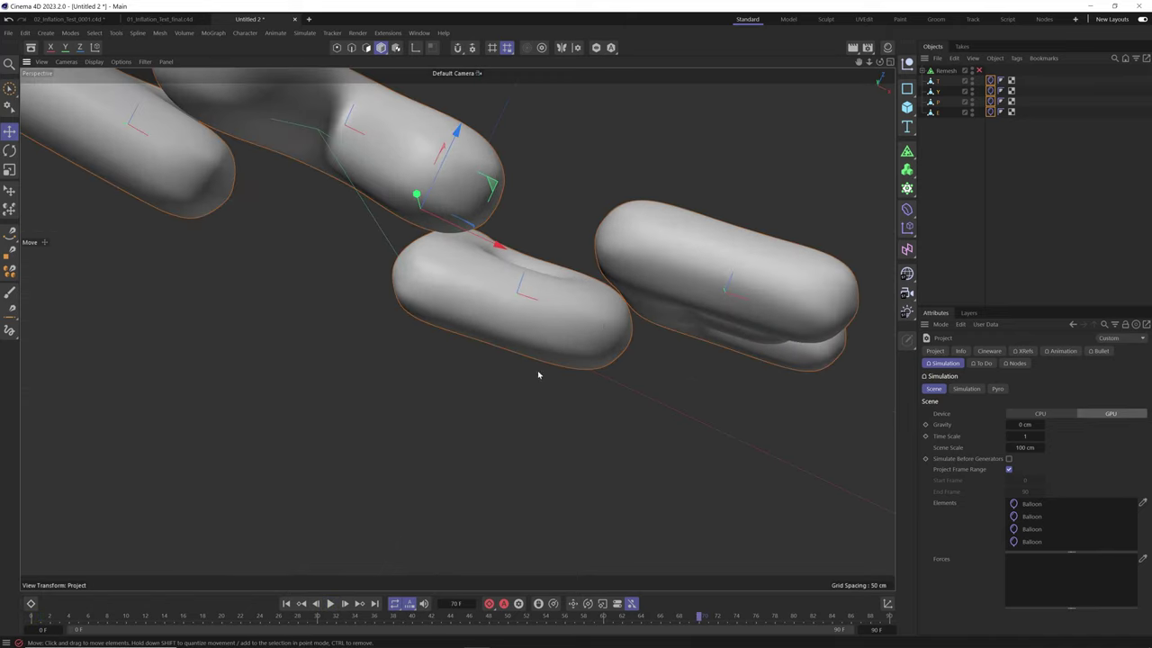
# Rewind to the start, nudge the P slightly forward in depth away from its neighbours, and replay the simulation.
pyautogui.click(288, 603)
pyautogui.click(528, 335)
pyautogui.keyDown('alt'); pyautogui.moveTo(536, 342); pyautogui.dragTo(562, 345); pyautogui.keyUp('alt')
pyautogui.moveTo(521, 237); pyautogui.dragTo(521, 245)
pyautogui.keyDown('alt'); pyautogui.moveTo(454, 329); pyautogui.dragTo(625, 281); pyautogui.keyUp('alt')
pyautogui.keyDown('alt'); pyautogui.moveTo(617, 327); pyautogui.dragTo(567, 360); pyautogui.keyUp('alt')
pyautogui.keyDown('alt'); pyautogui.moveTo(567, 360); pyautogui.dragTo(486, 378, button='right'); pyautogui.keyUp('alt')
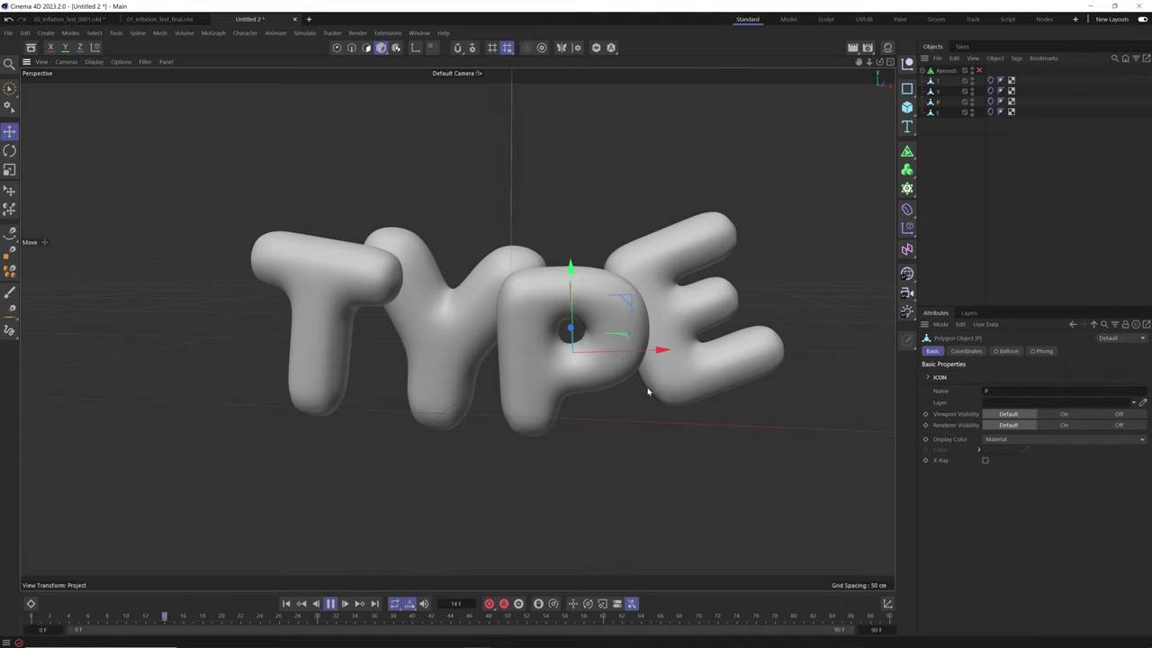
pyautogui.keyDown('alt'); pyautogui.moveTo(641, 386); pyautogui.dragTo(710, 320); pyautogui.keyUp('alt')
# Set overpressure to 3 and expansion time to 110 F on all four Balloon tags, play the simulation and rewind.
pyautogui.click(989, 112)
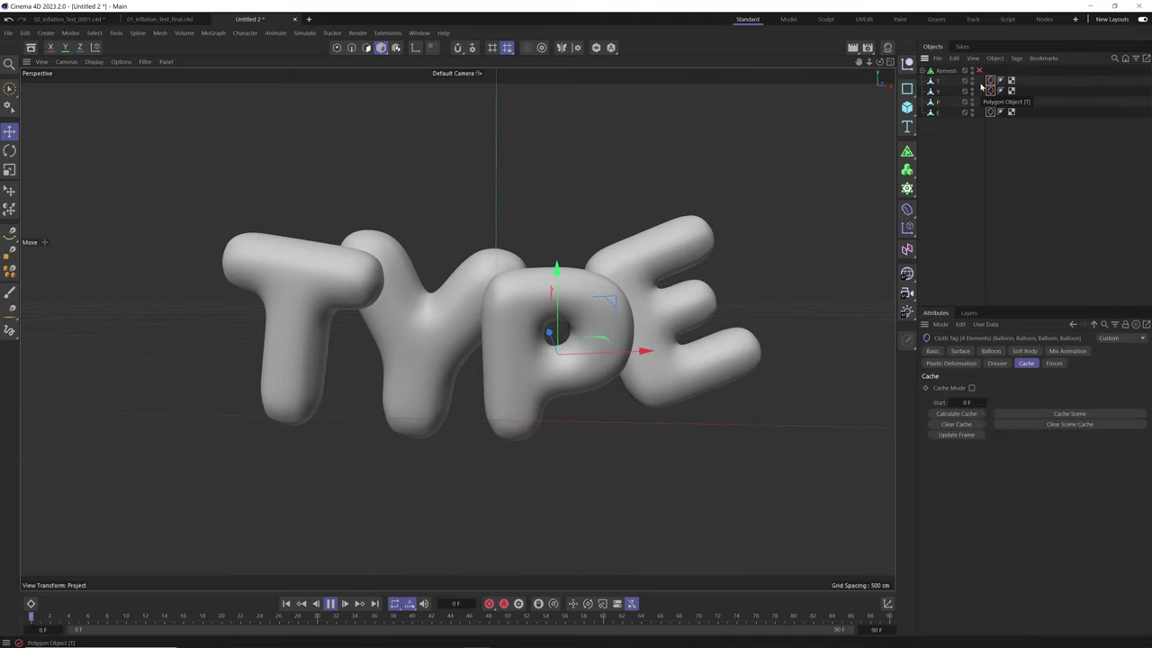
pyautogui.click(992, 351)
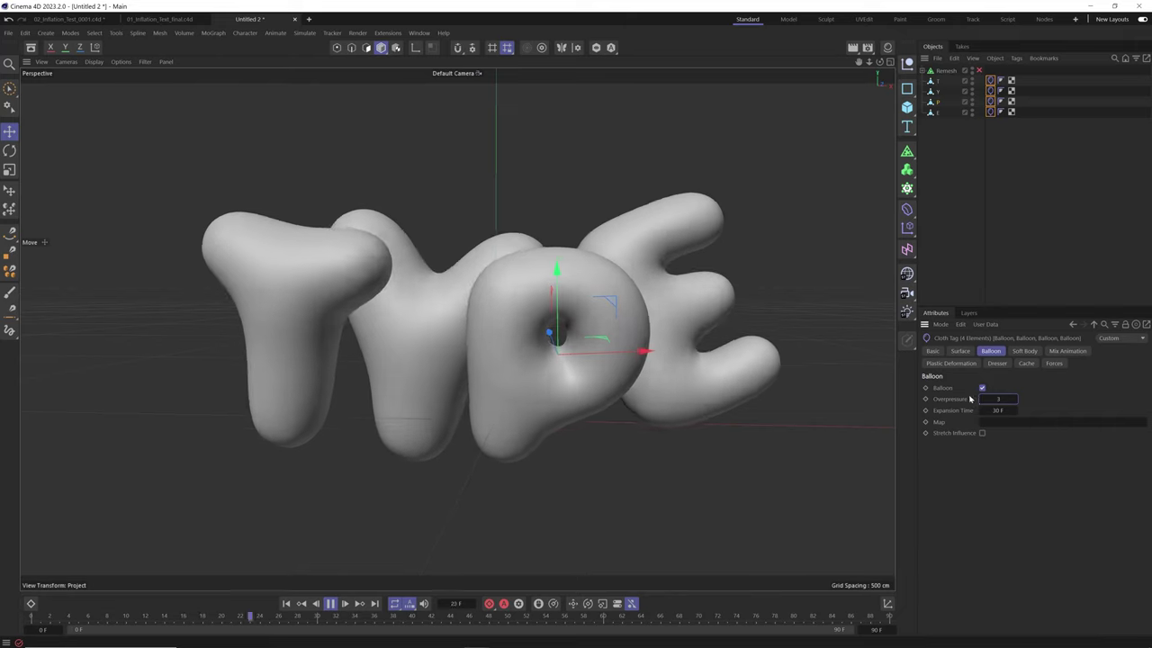
pyautogui.moveTo(1014, 410); pyautogui.dragTo(1027, 410)
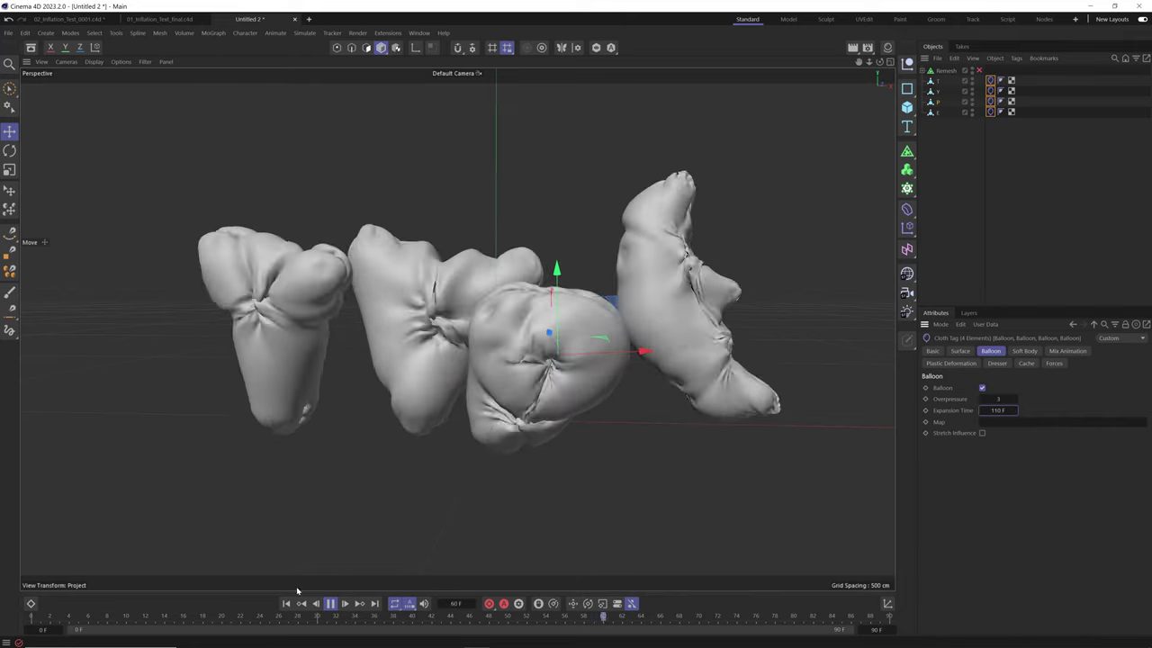
pyautogui.click(330, 602)
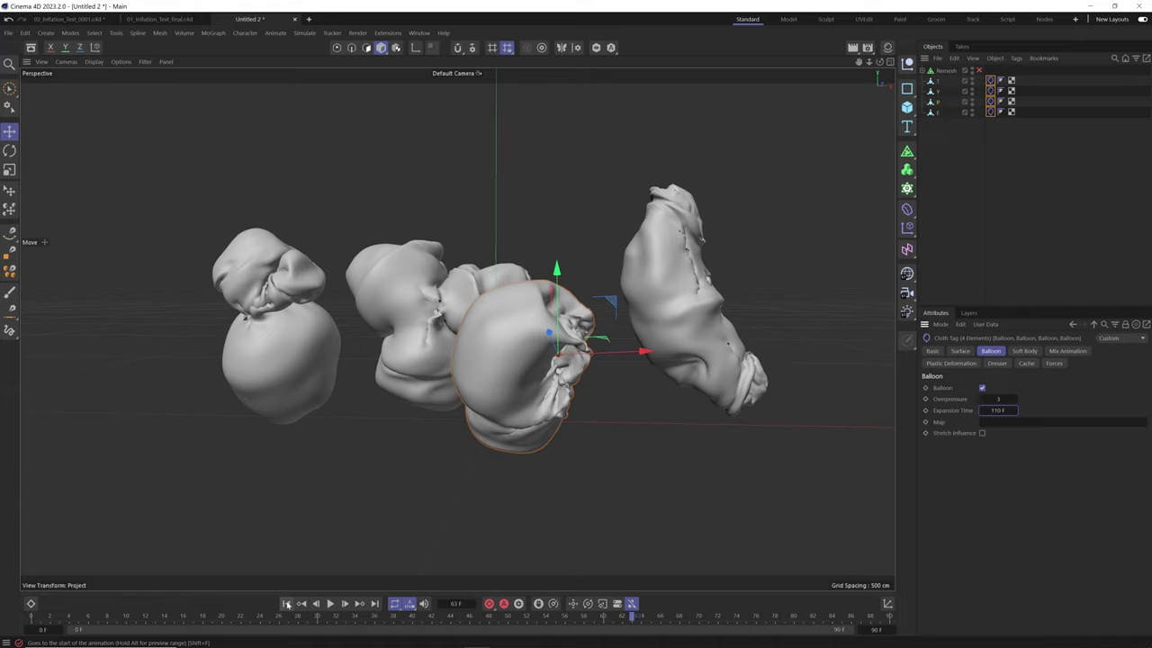
pyautogui.click(288, 605)
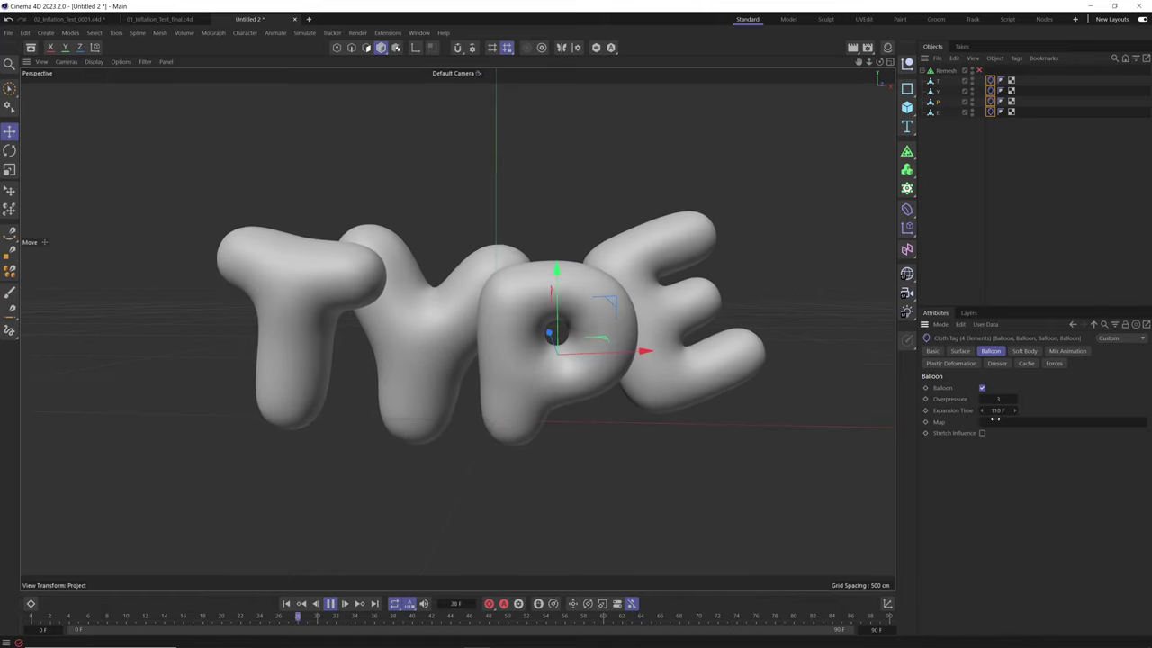
# Extend the project's end time to 300 frames and return to the first frame.
pyautogui.click(874, 630)
pyautogui.write('300')
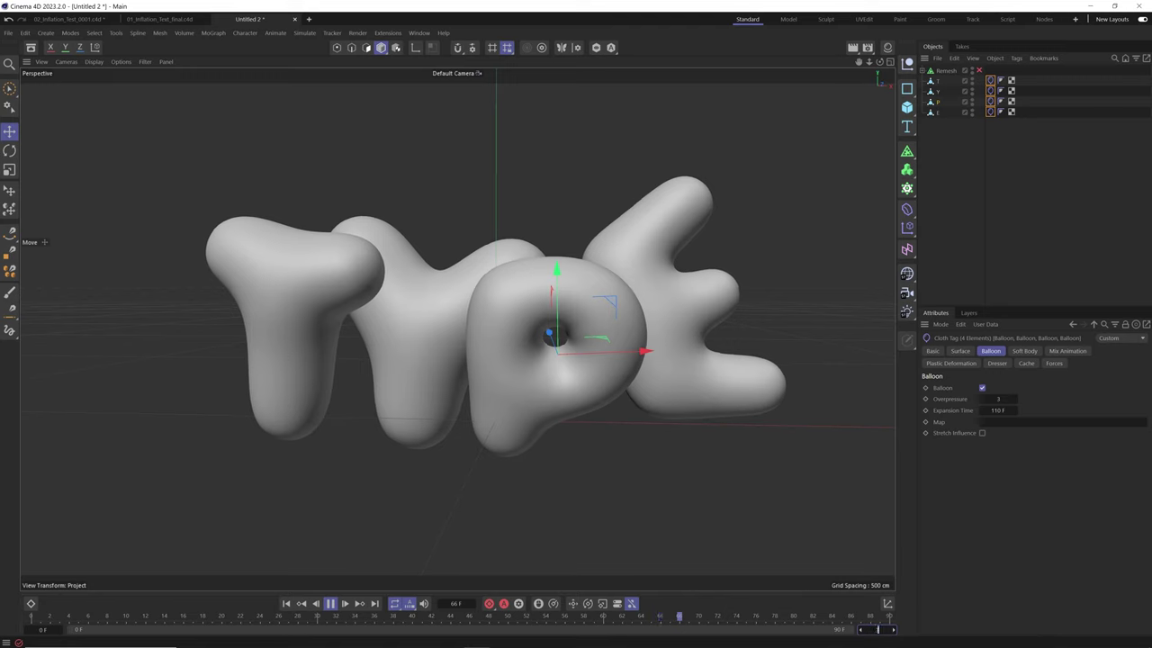
pyautogui.press('Return')
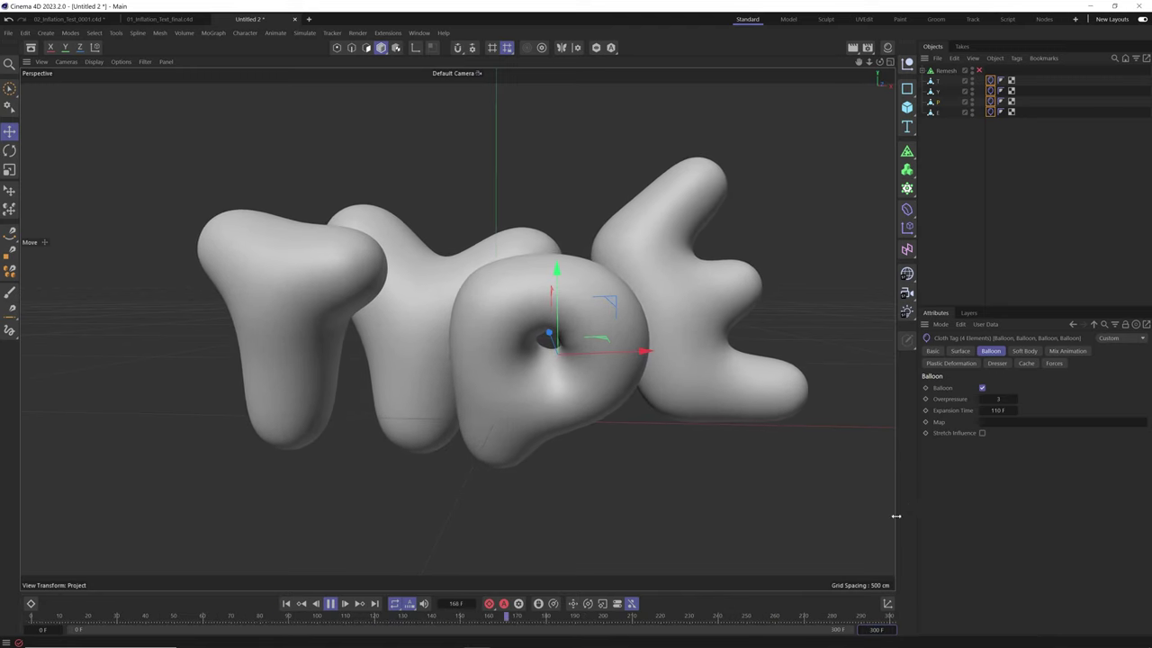
pyautogui.click(286, 603)
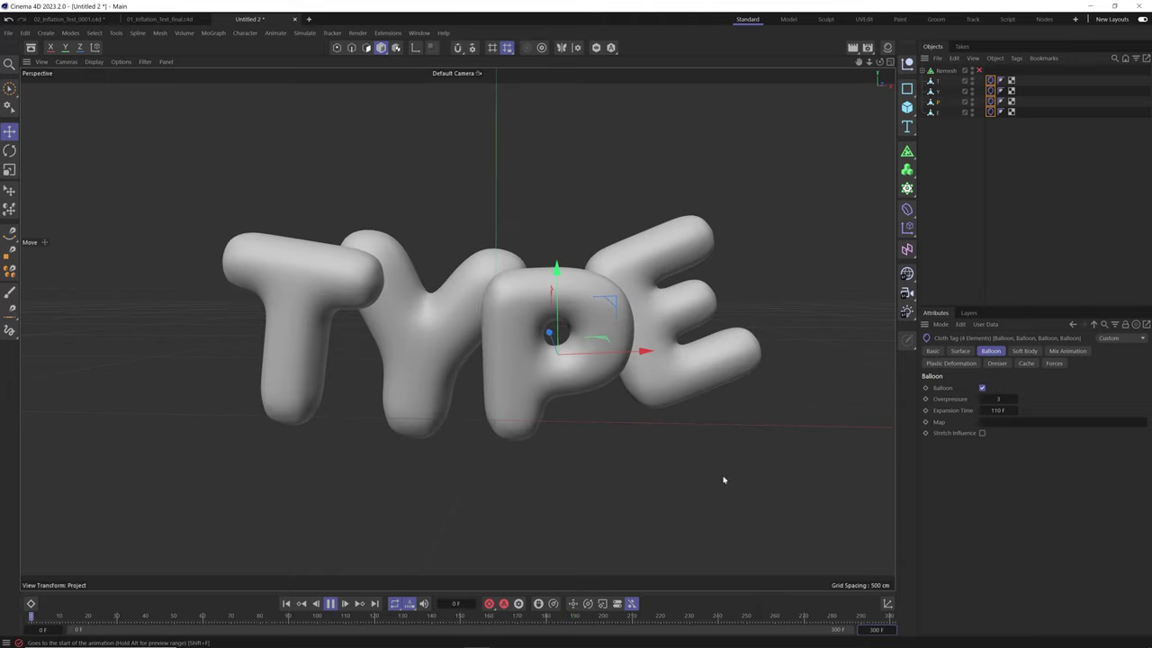
# Try expansion times of 20 F and 10 F on the Balloon tags, replaying the simulation with each.
pyautogui.click(997, 410)
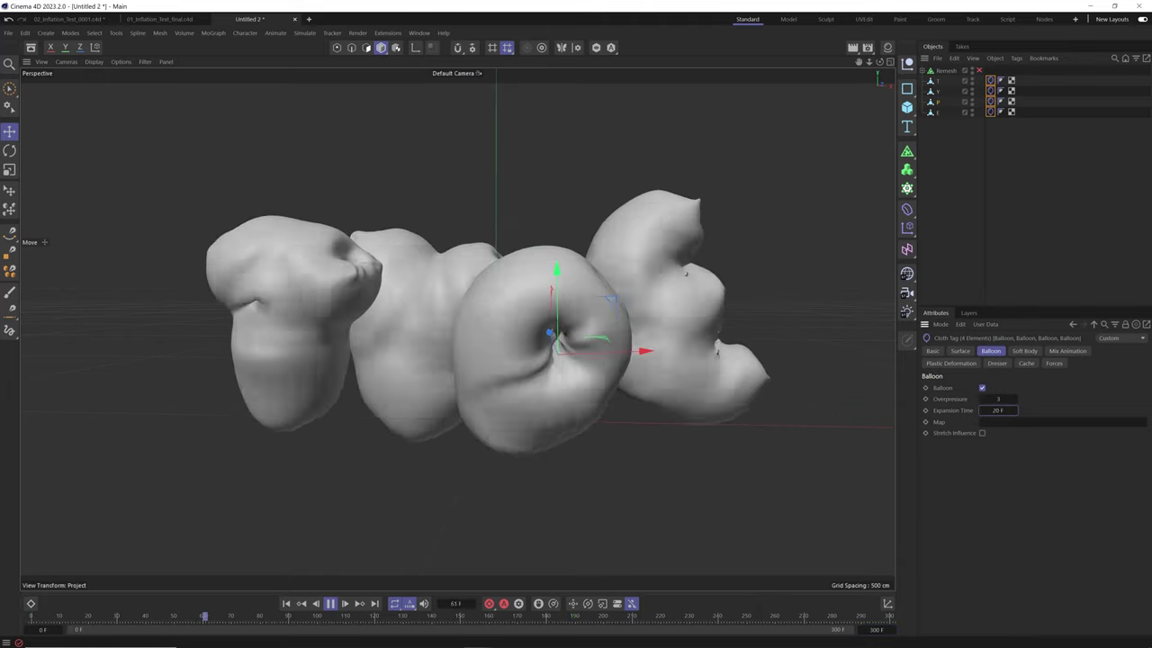
pyautogui.write('20')
pyautogui.press('Return')
pyautogui.click(286, 604)
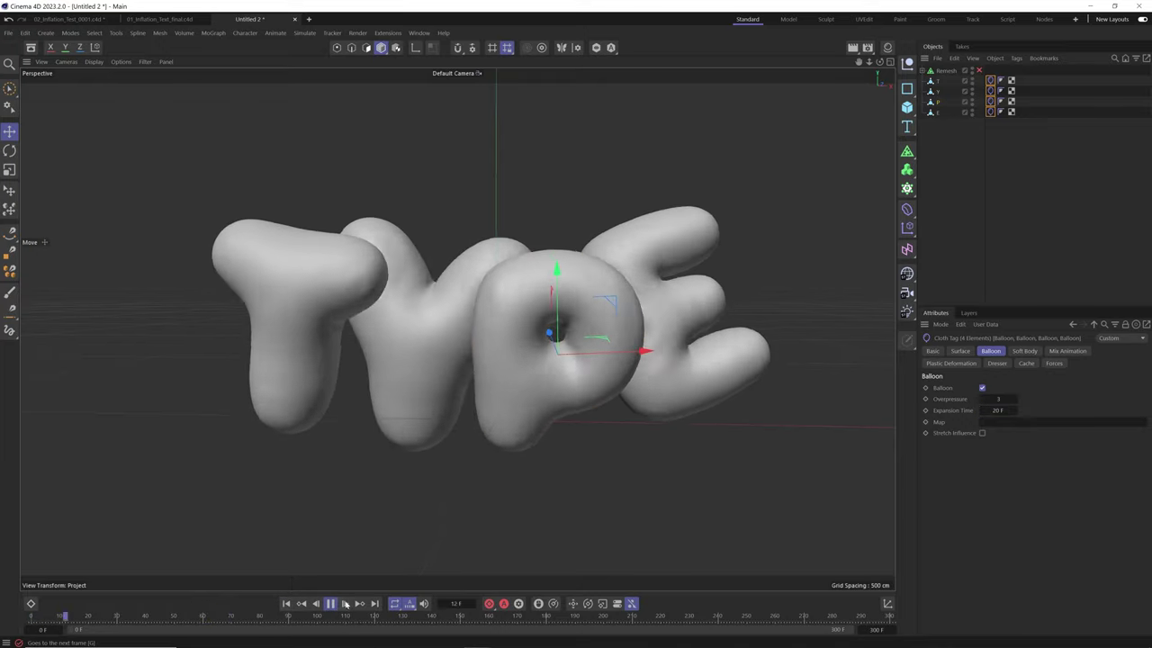
pyautogui.click(330, 603)
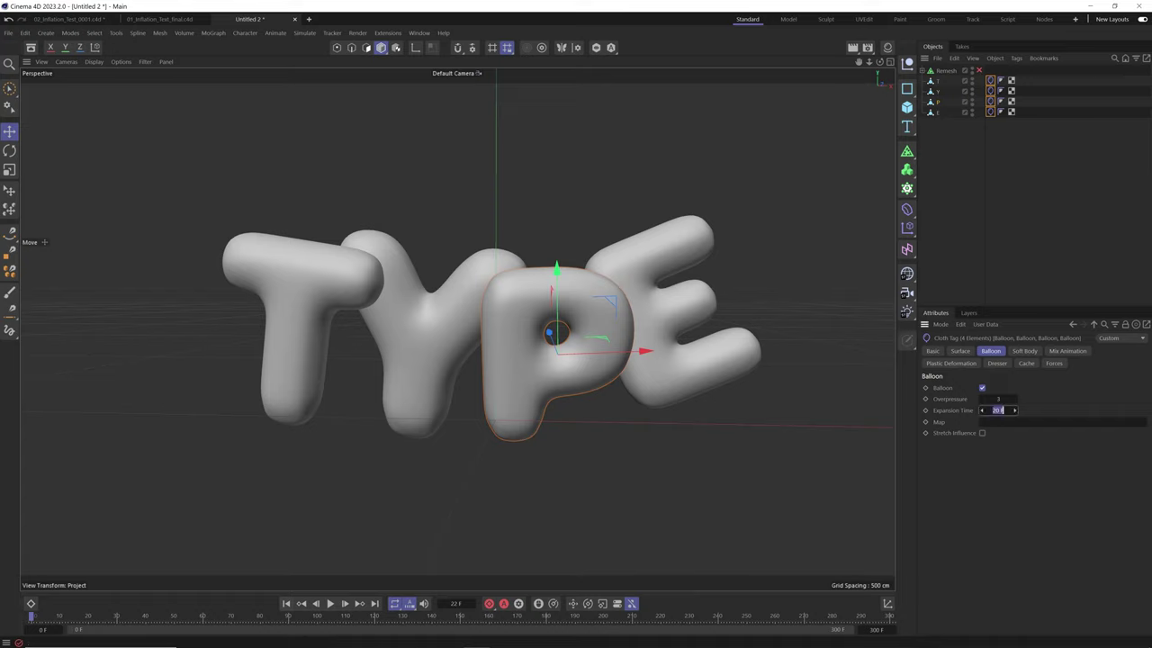
pyautogui.click(330, 604)
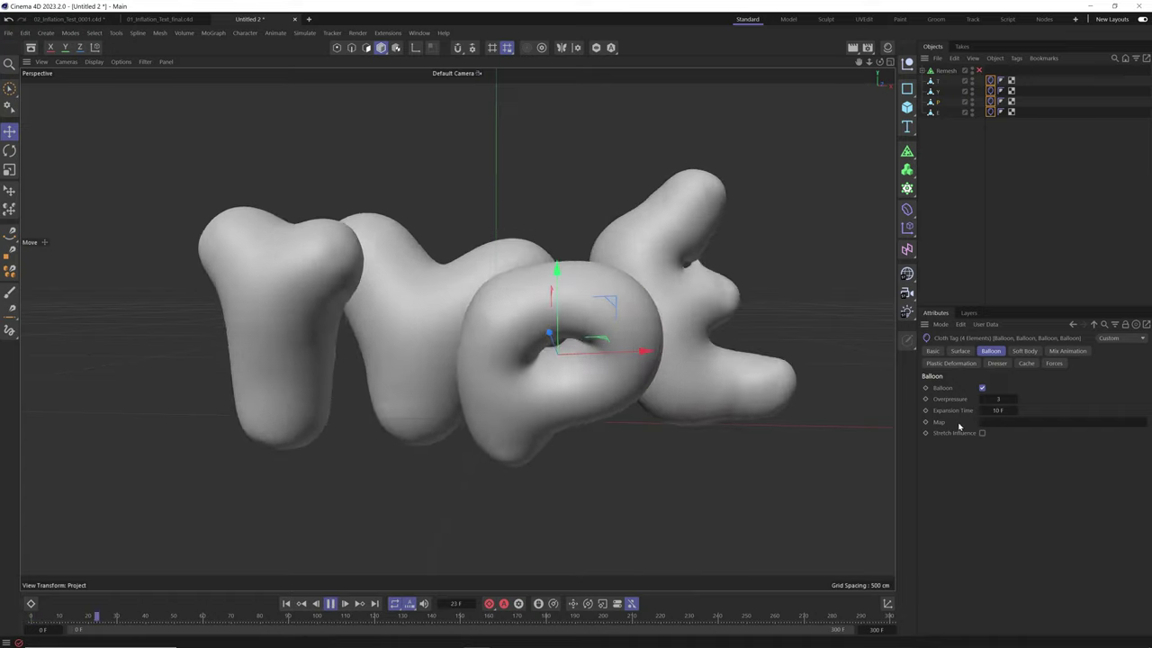
# Try an expansion time of 2 F on the Balloon tags, play the simulation and rewind.
pyautogui.click(997, 410)
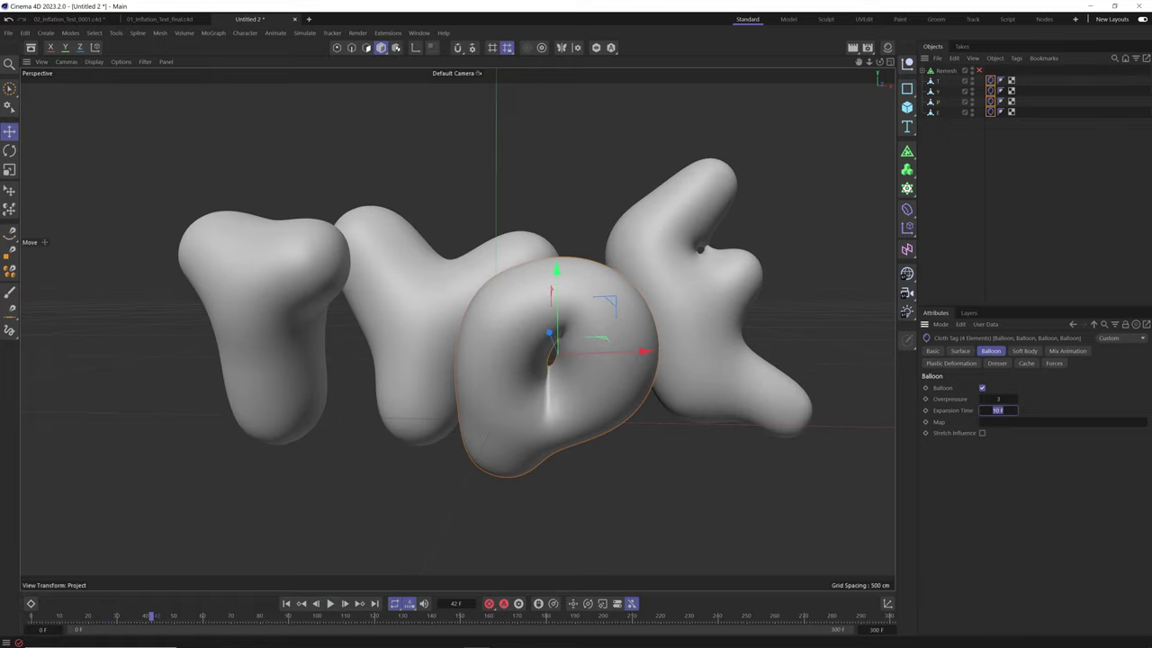
pyautogui.write('2')
pyautogui.press('Return')
pyautogui.click(286, 604)
pyautogui.click(331, 603)
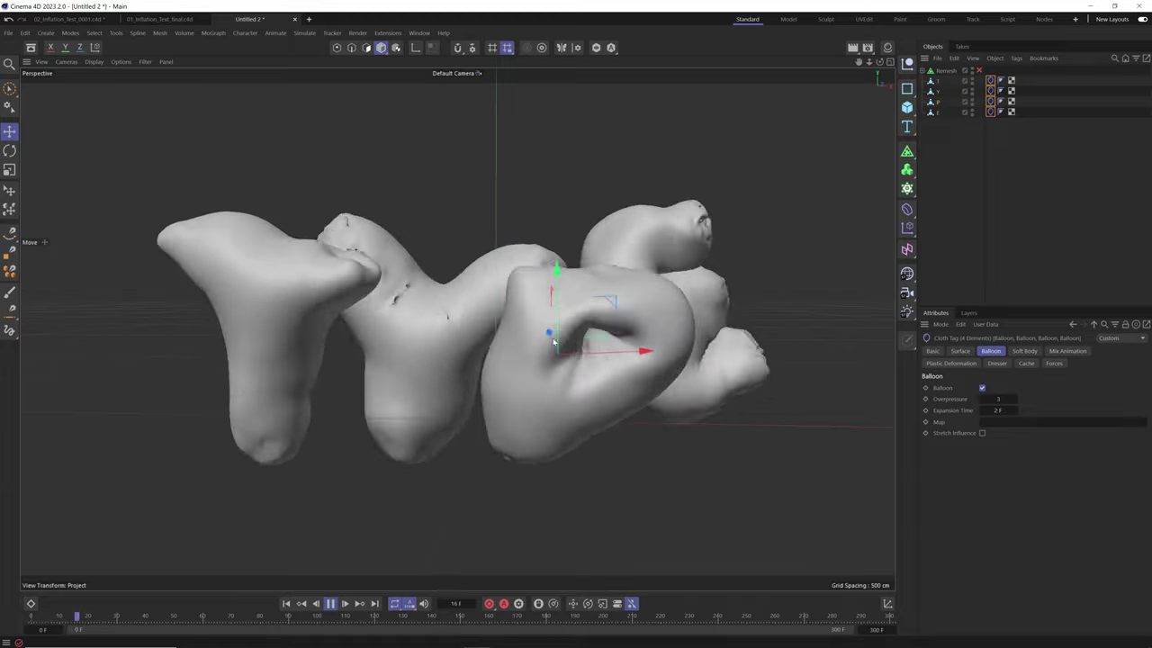
pyautogui.click(330, 604)
pyautogui.click(286, 604)
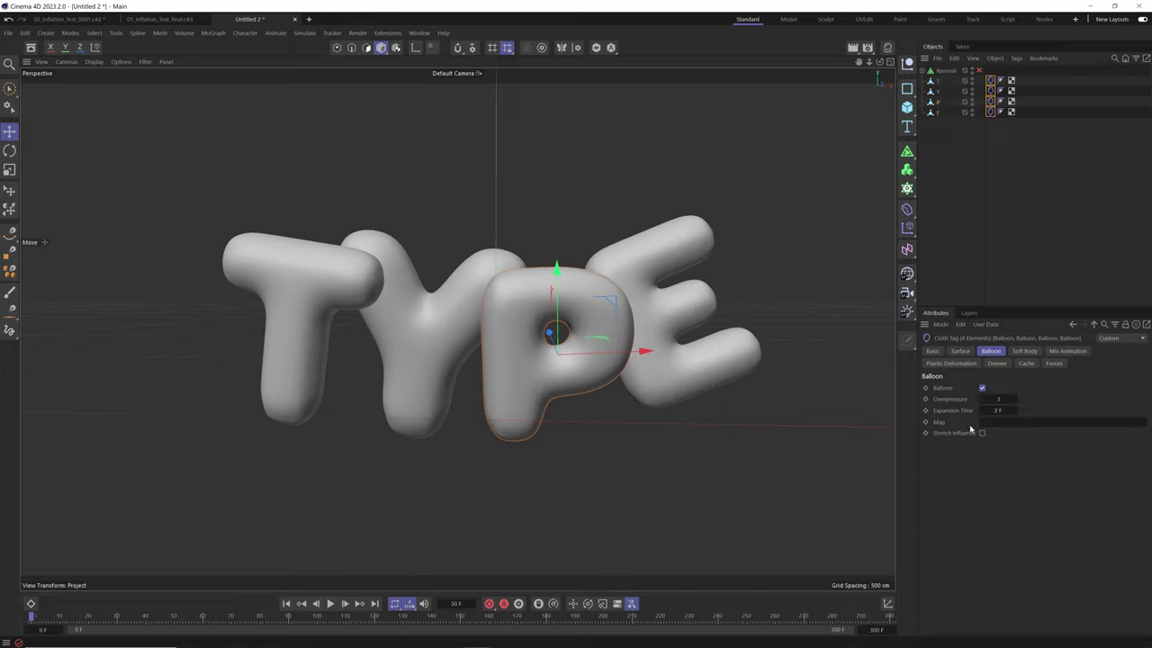
# Set the Balloon tags' expansion time to 15 F, play the simulation and return to the first frame.
pyautogui.click(997, 410)
pyautogui.write('5')
pyautogui.click(330, 604)
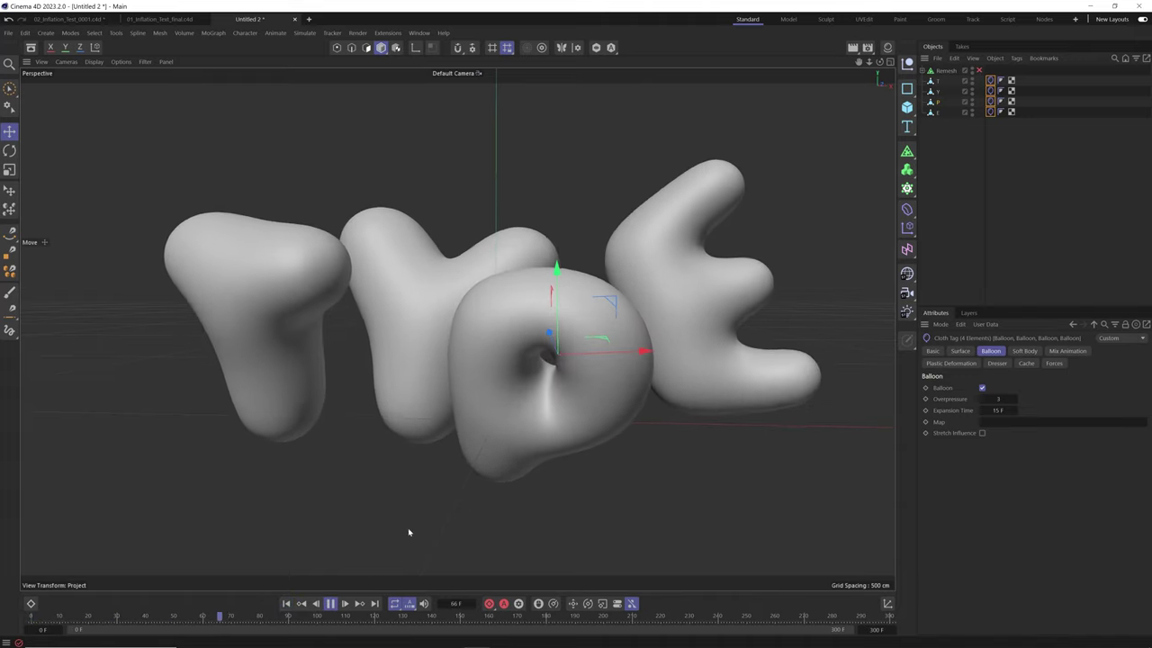
pyautogui.click(287, 604)
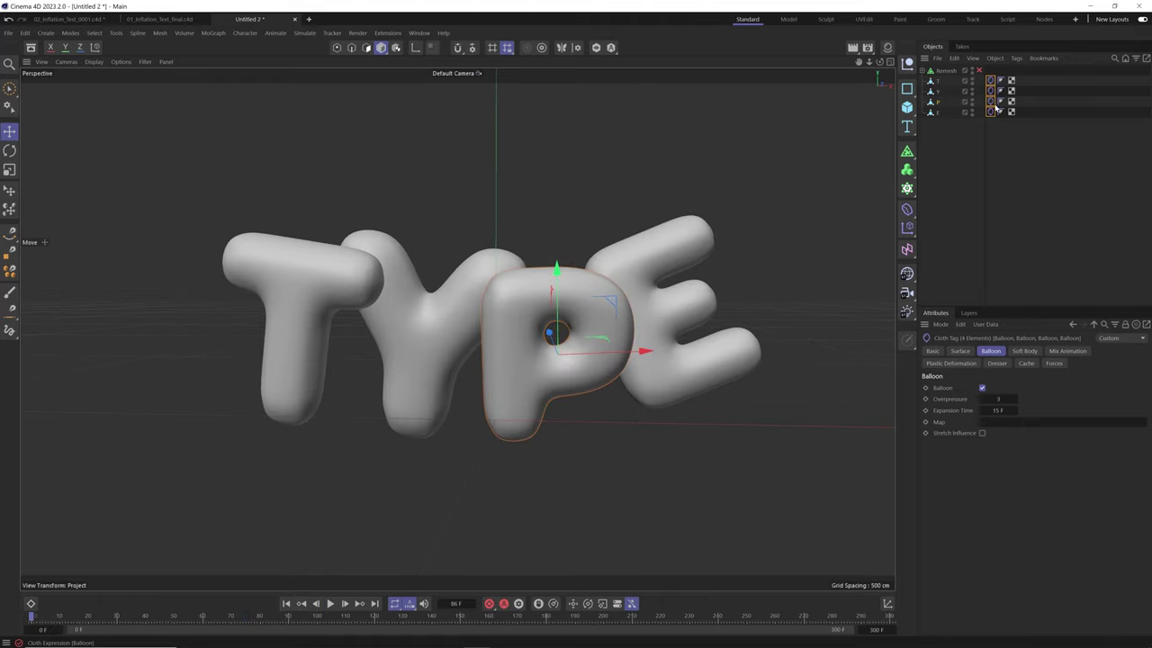
# Set the Balloon tags' surface bendiness to 10 and target length to 130 %.
pyautogui.click(960, 351)
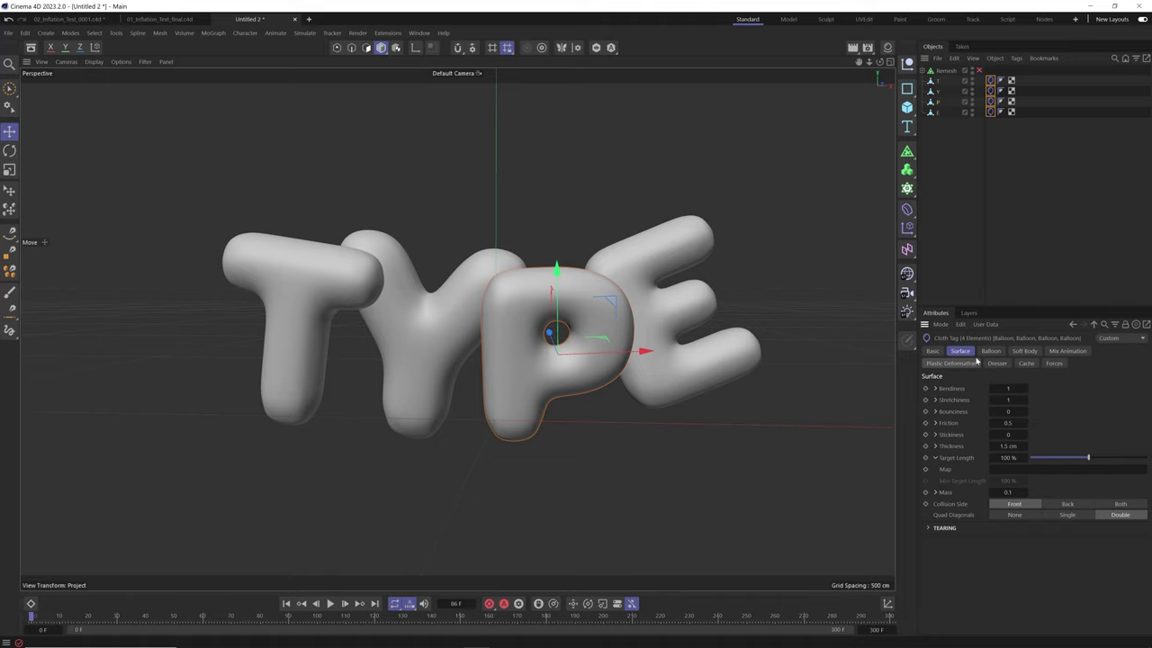
pyautogui.doubleClick(1006, 388)
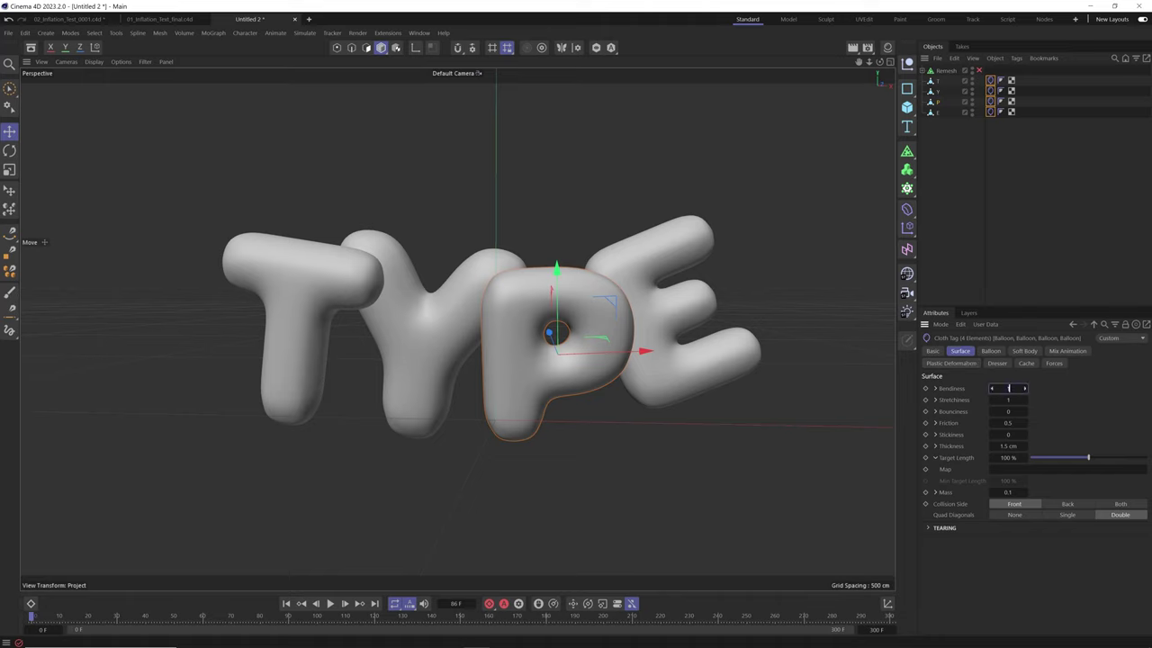
pyautogui.write('10')
pyautogui.click(1007, 457)
pyautogui.write('130')
pyautogui.press('Return')
# Play the simulation to examine how the letters inflate and drift with the new surface settings, and rewind.
pyautogui.click(329, 606)
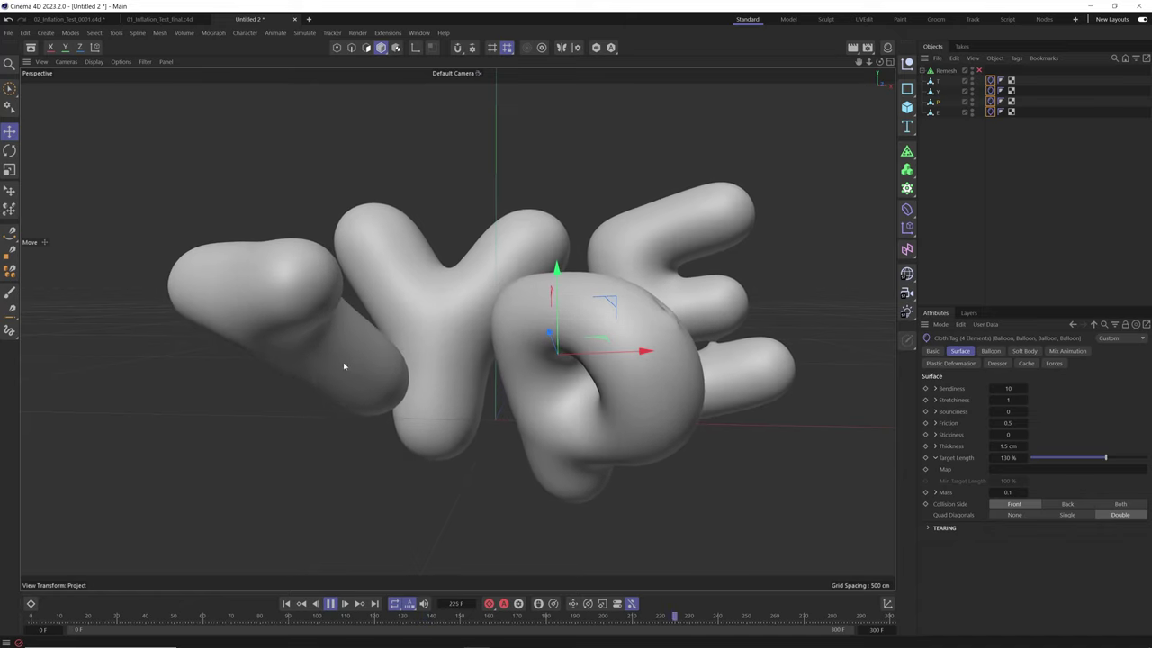
pyautogui.click(330, 603)
pyautogui.click(286, 603)
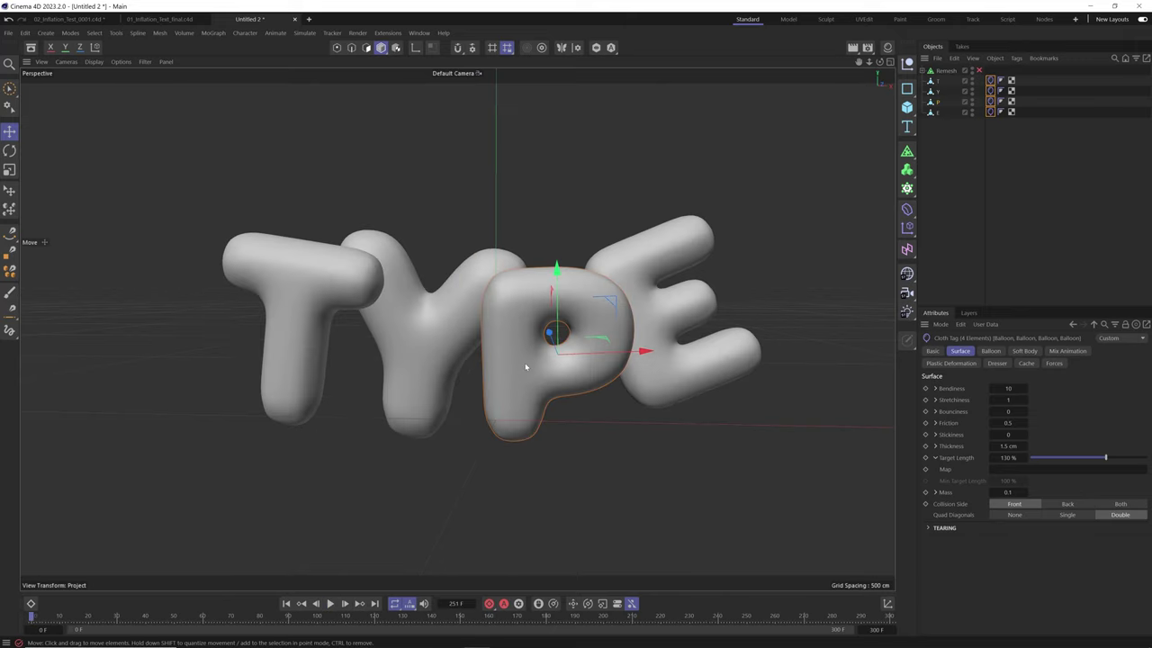
pyautogui.moveTo(547, 331)
pyautogui.keyDown('alt'); pyautogui.mouseDown()
pyautogui.moveTo(509, 444)
pyautogui.moveTo(545, 335)
pyautogui.mouseUp(); pyautogui.keyUp('alt')
# Add a Rigid Body tag to the T, inspect its collision, mass and Follow Position and Rotation force settings, and delete the tag.
pyautogui.click(1066, 351)
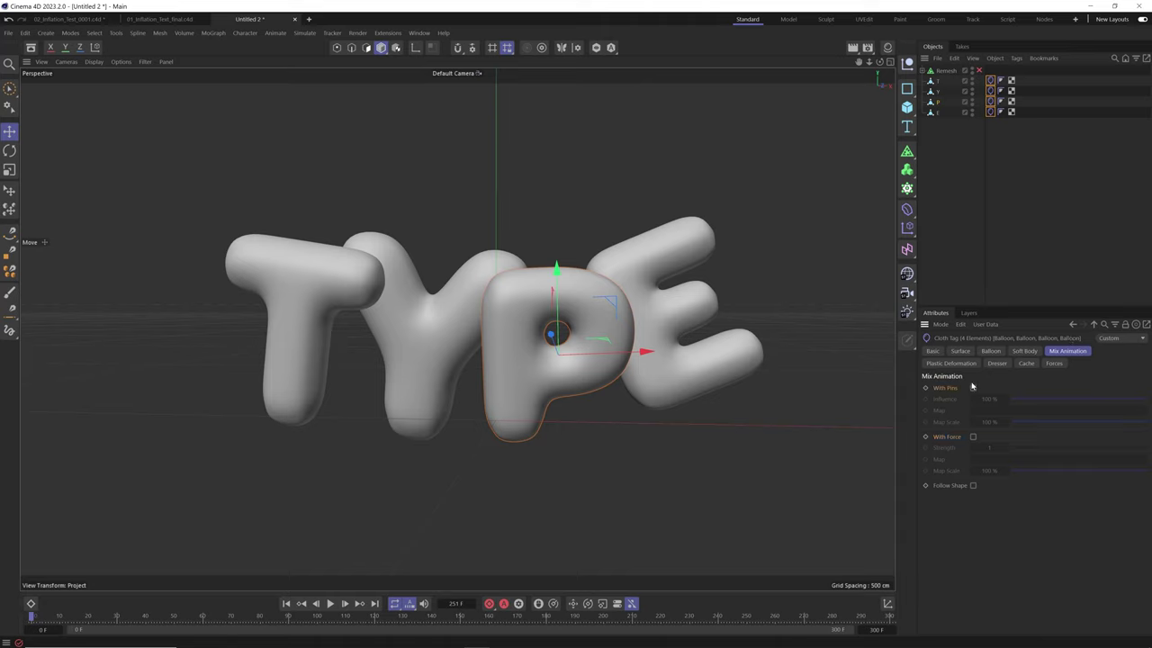
pyautogui.click(937, 82)
pyautogui.rightClick(937, 83)
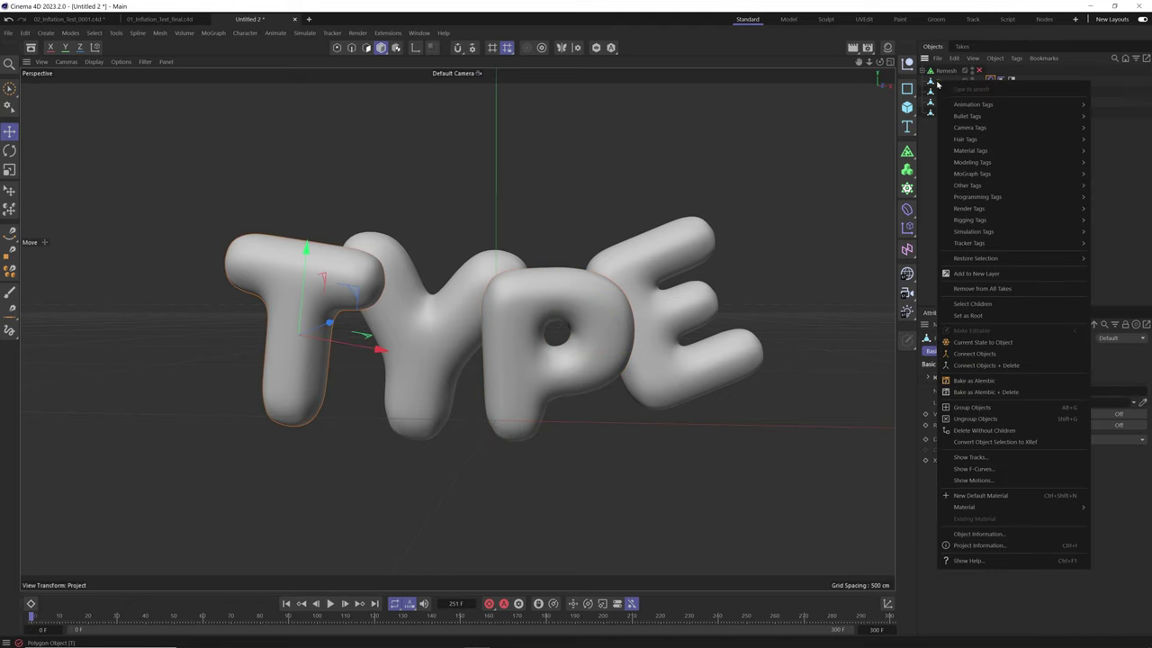
pyautogui.moveTo(1008, 116)
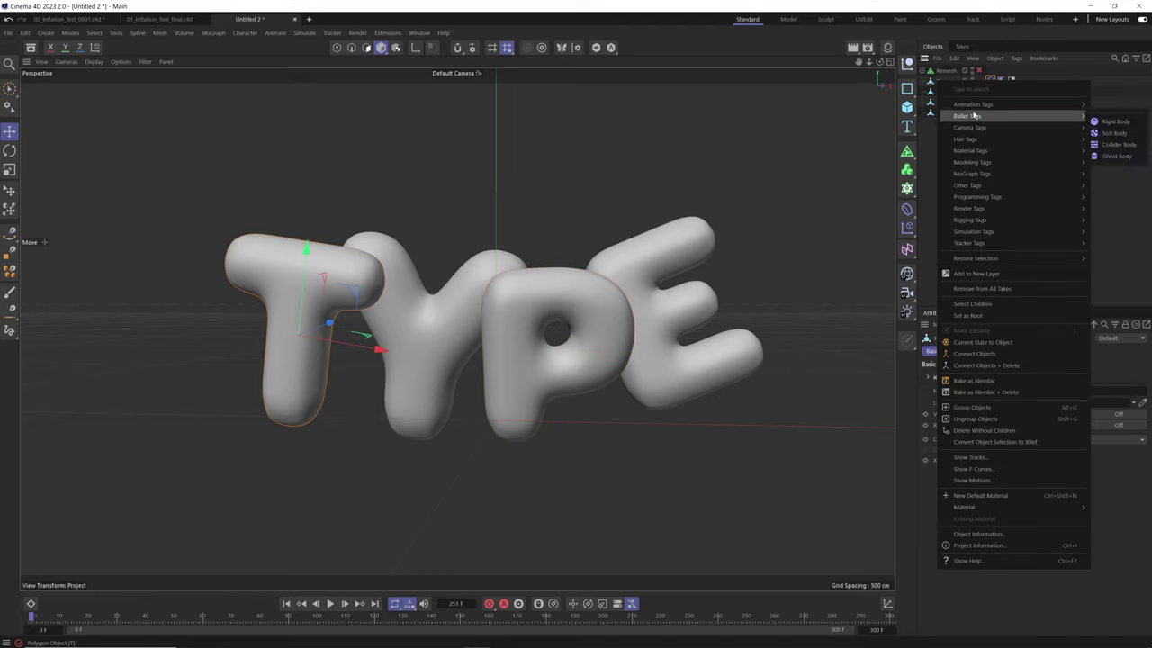
pyautogui.click(1117, 126)
pyautogui.click(1005, 352)
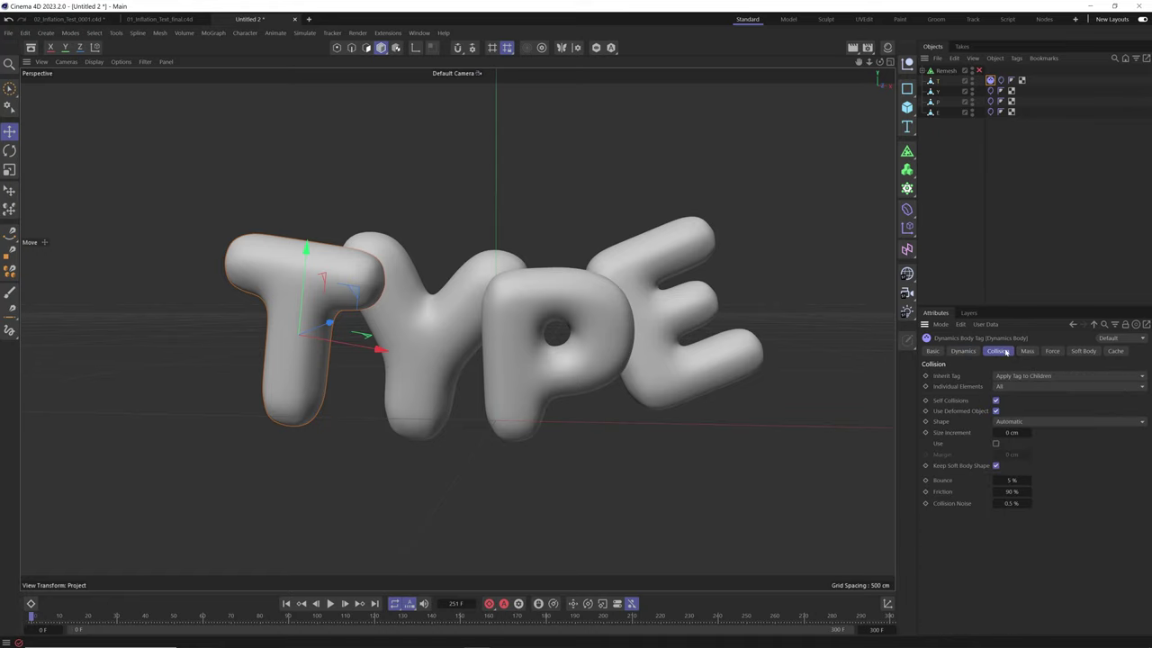
pyautogui.click(1028, 352)
pyautogui.click(1052, 351)
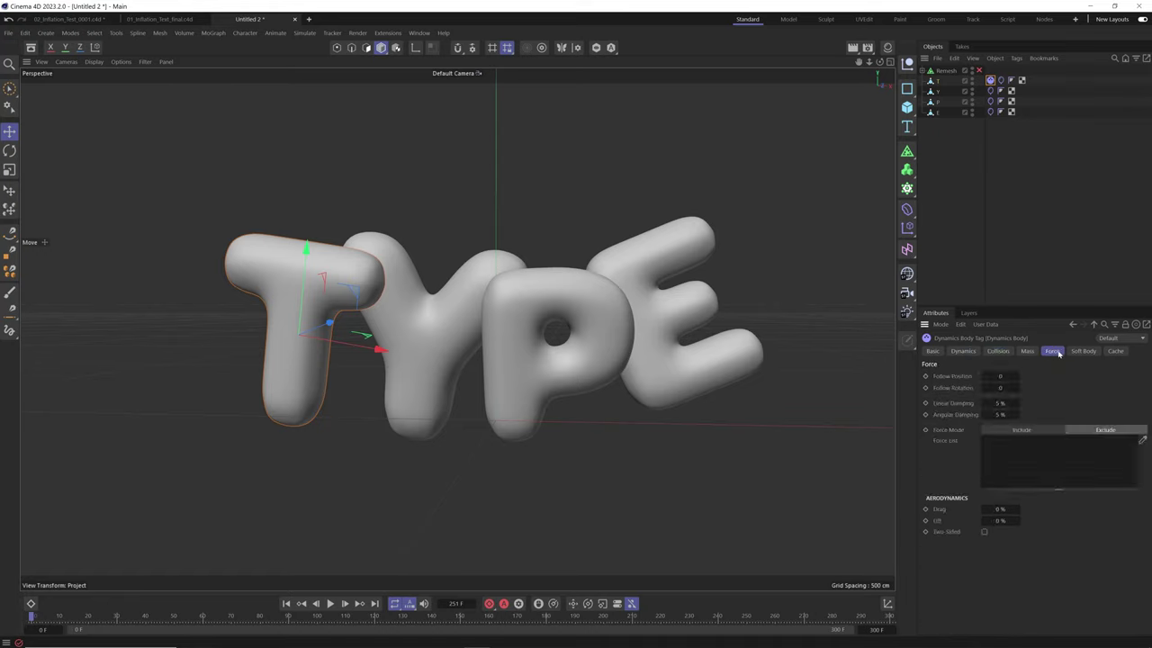
pyautogui.moveTo(964, 376); pyautogui.dragTo(960, 386)
pyautogui.click(951, 388)
pyautogui.press('Delete')
# Enable the With Force mix animation on the Balloon tags of all four letters.
pyautogui.click(991, 80)
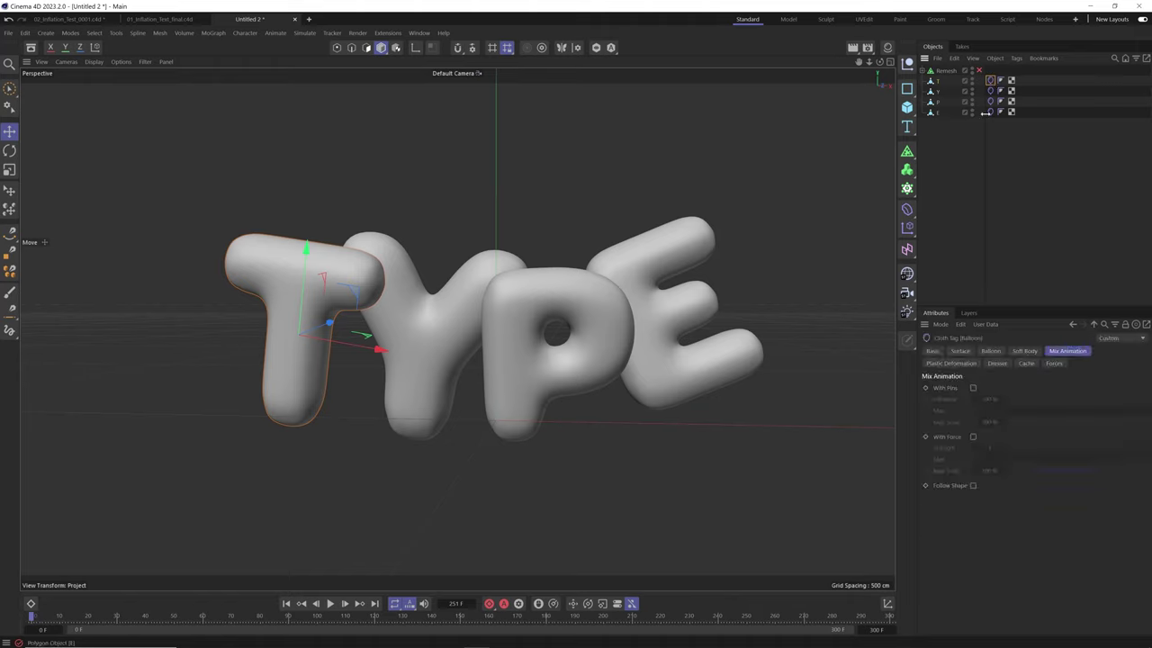
pyautogui.keyDown('shift'); pyautogui.click(990, 111); pyautogui.keyUp('shift')
pyautogui.click(953, 437)
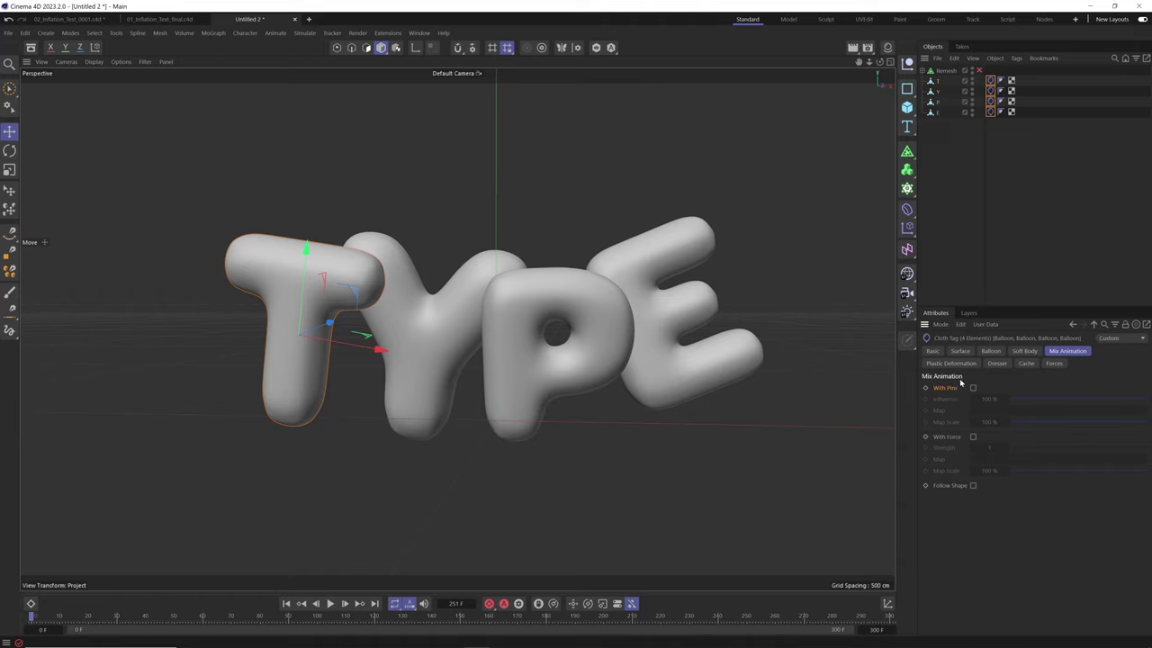
pyautogui.click(973, 437)
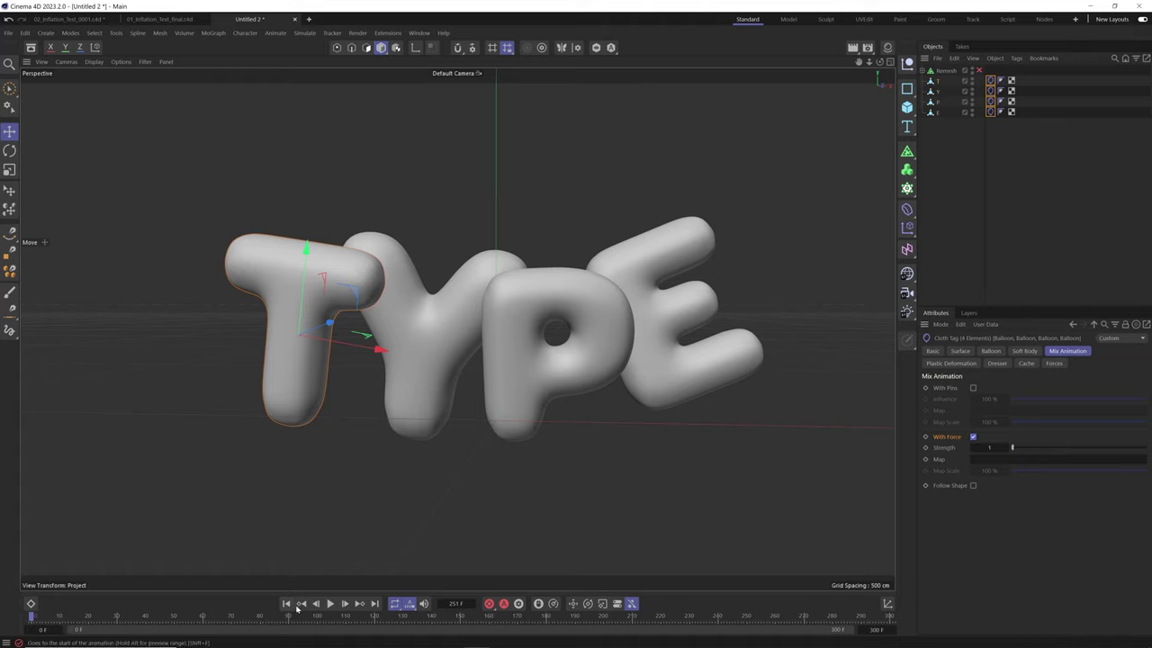
# Play the simulation with mix force strengths of 0.1 and 1 to compare how the letters hold their position, and stop it.
pyautogui.click(331, 604)
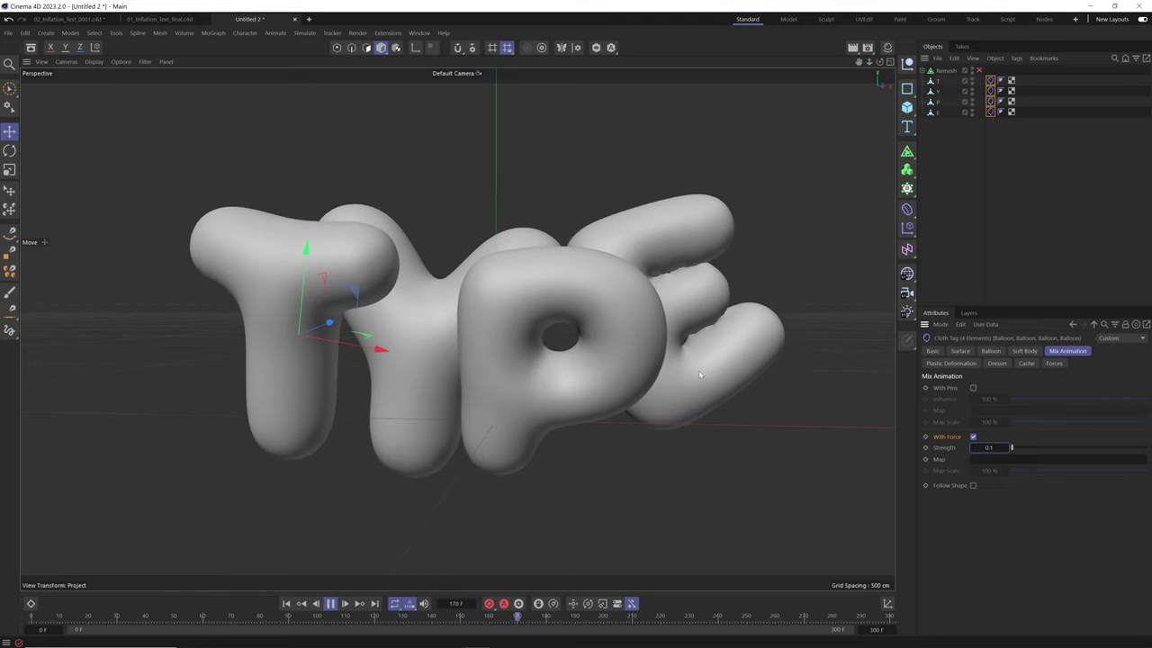
pyautogui.click(287, 604)
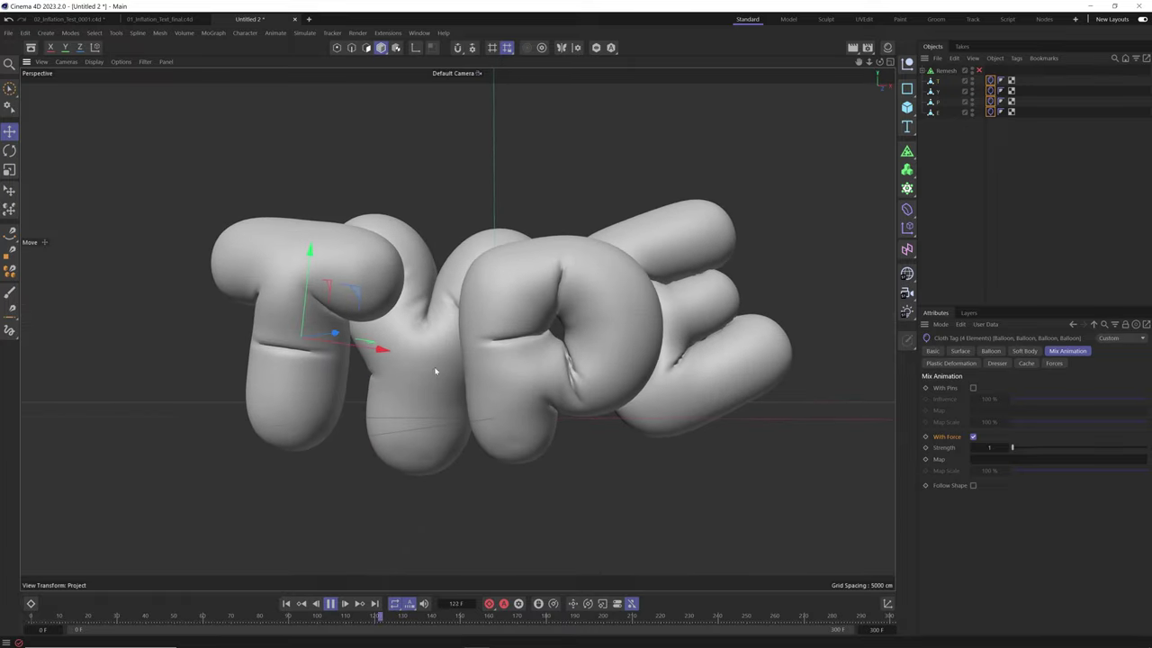
pyautogui.press('F8')
# Set the Balloon tags' target length to 100 % and replay the simulation from the first frame.
pyautogui.click(960, 350)
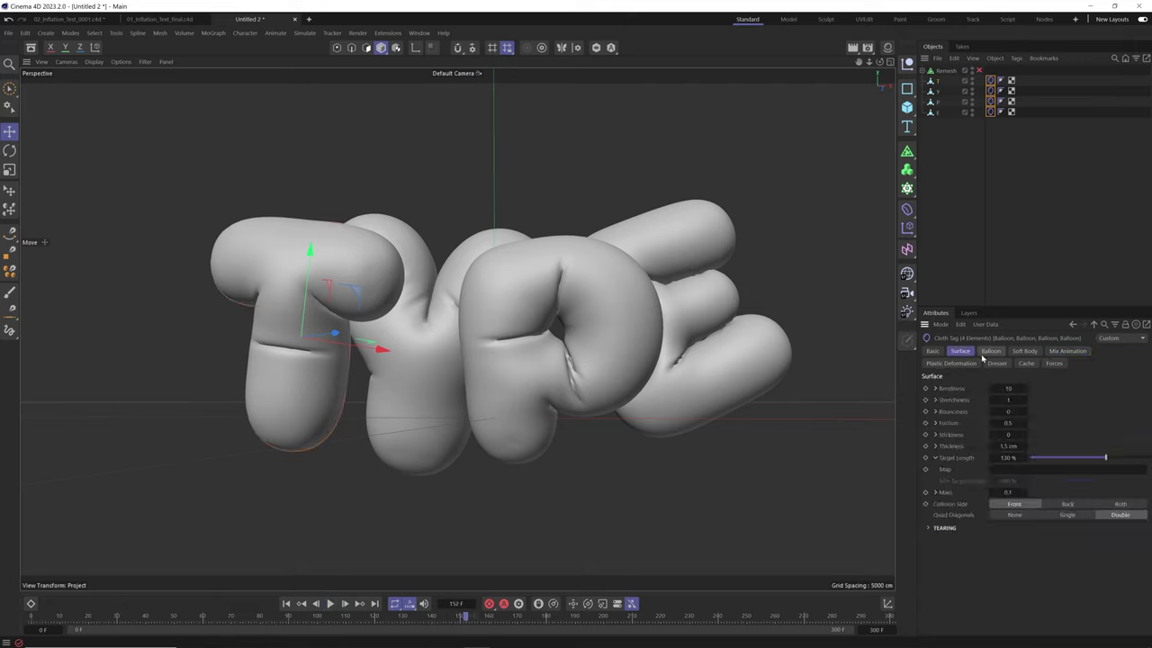
pyautogui.rightClick(1024, 458)
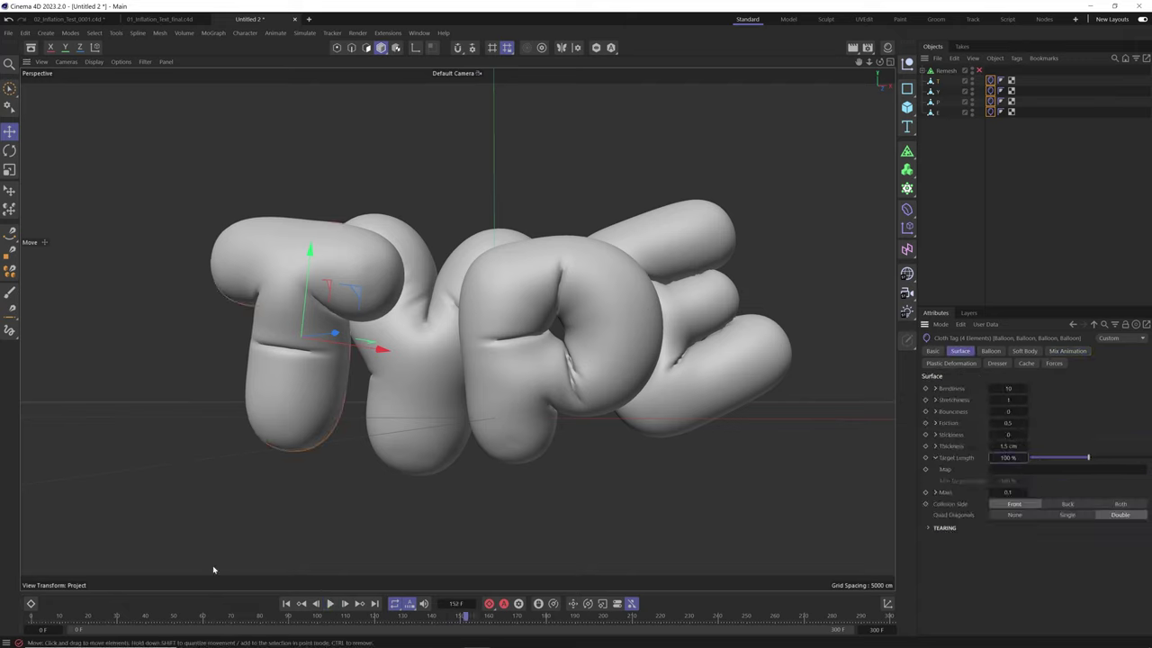
pyautogui.click(286, 604)
pyautogui.press('F8')
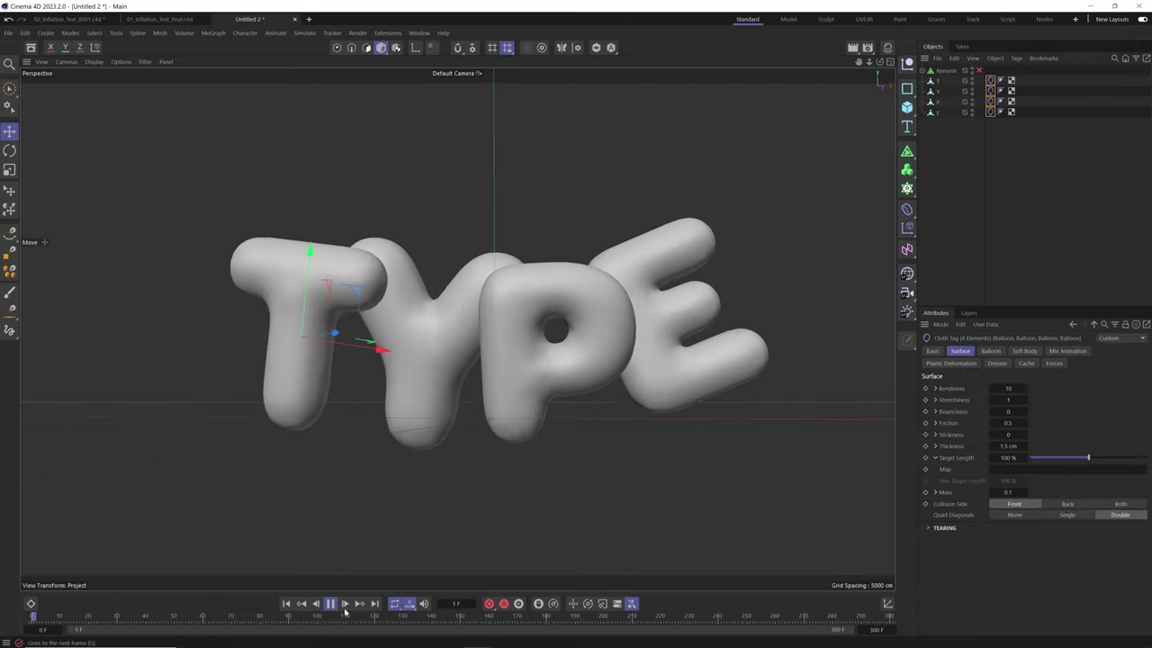
# Set the Balloon tags' target length to 130 % and restart the simulation.
pyautogui.click(1008, 457)
pyautogui.write('130')
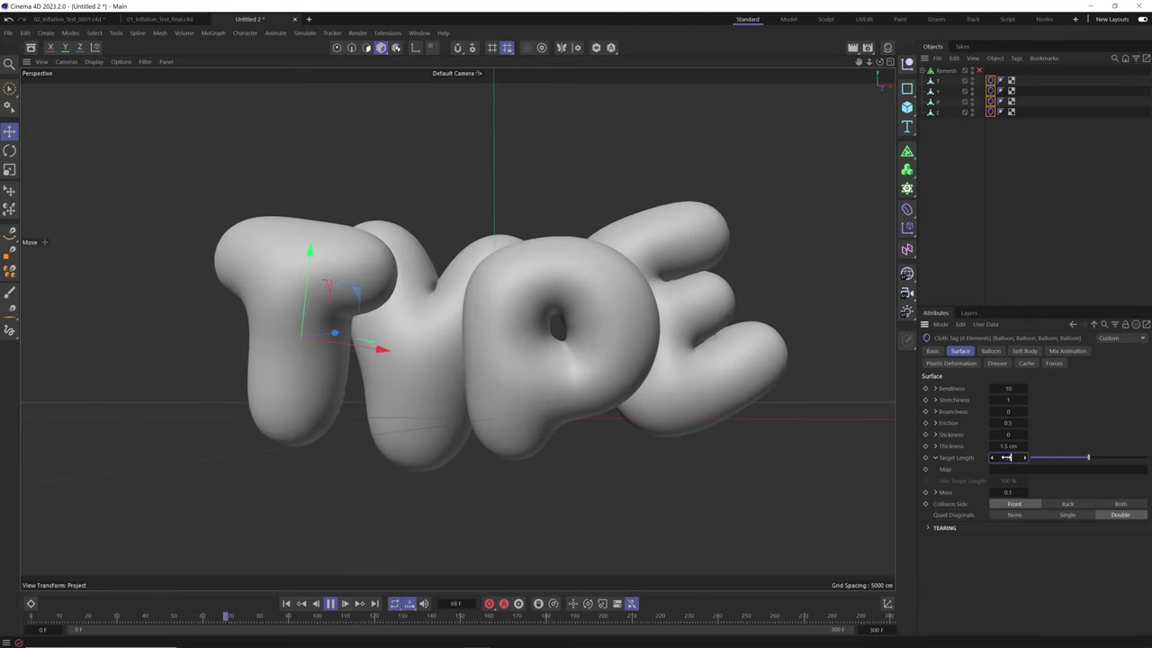
pyautogui.press('Return')
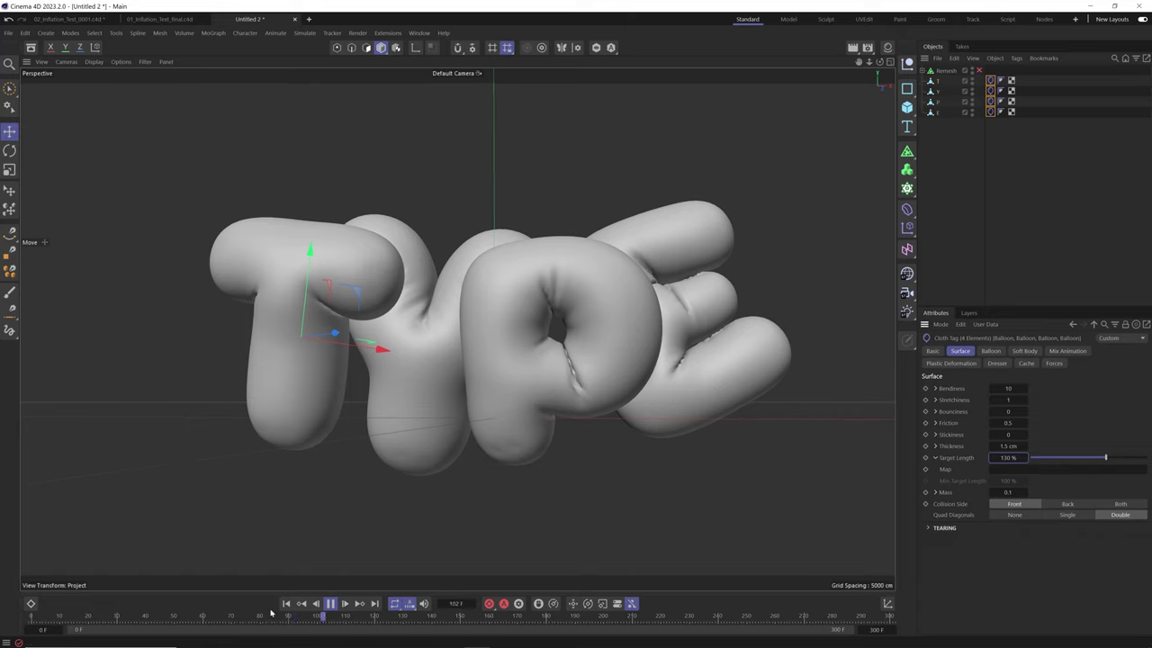
pyautogui.click(287, 604)
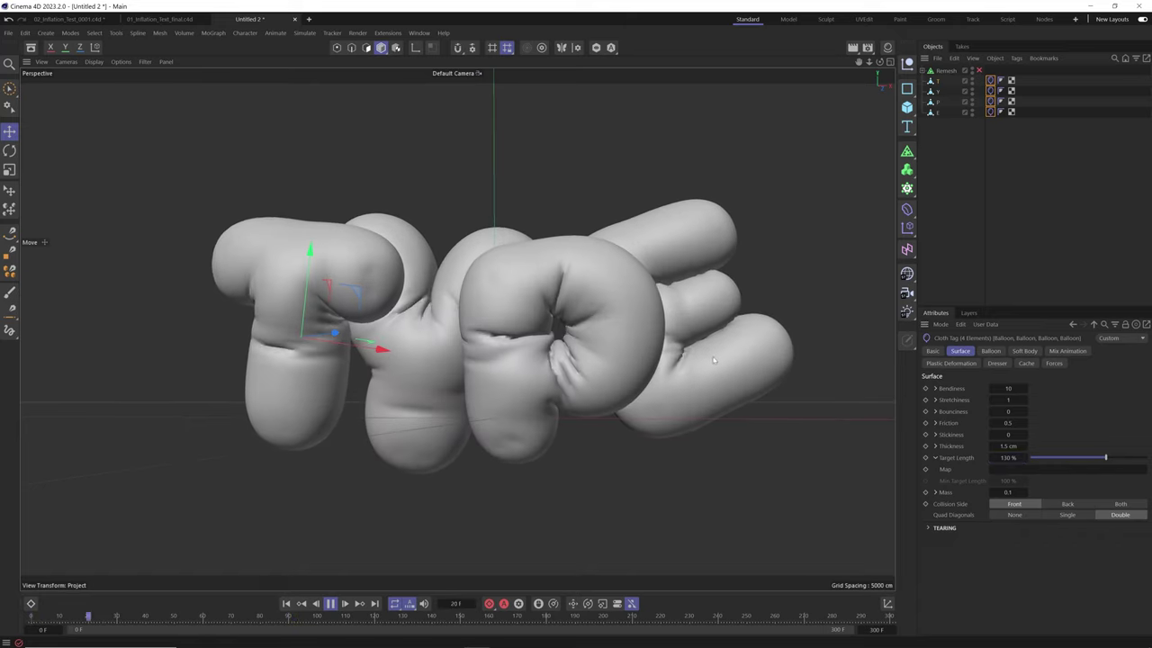
# Examine the creased letters and the Balloon tags' forces and mix animation settings, and stop the simulation.
pyautogui.keyDown('alt'); pyautogui.moveTo(681, 346); pyautogui.dragTo(645, 381); pyautogui.keyUp('alt')
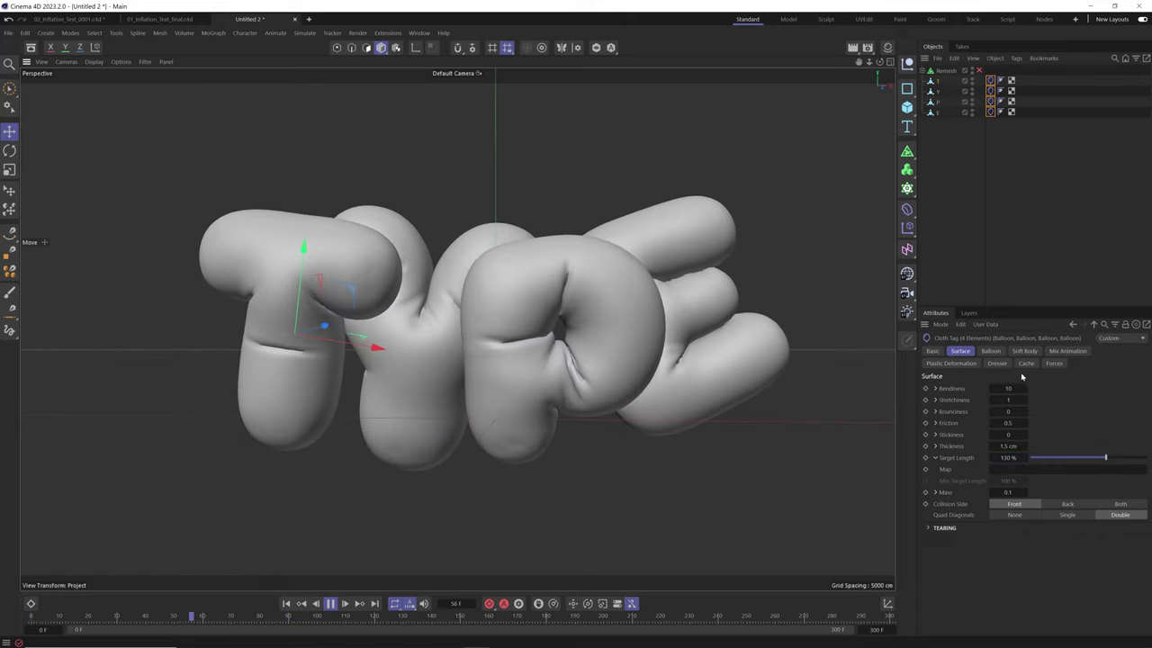
pyautogui.click(1052, 363)
pyautogui.click(1067, 351)
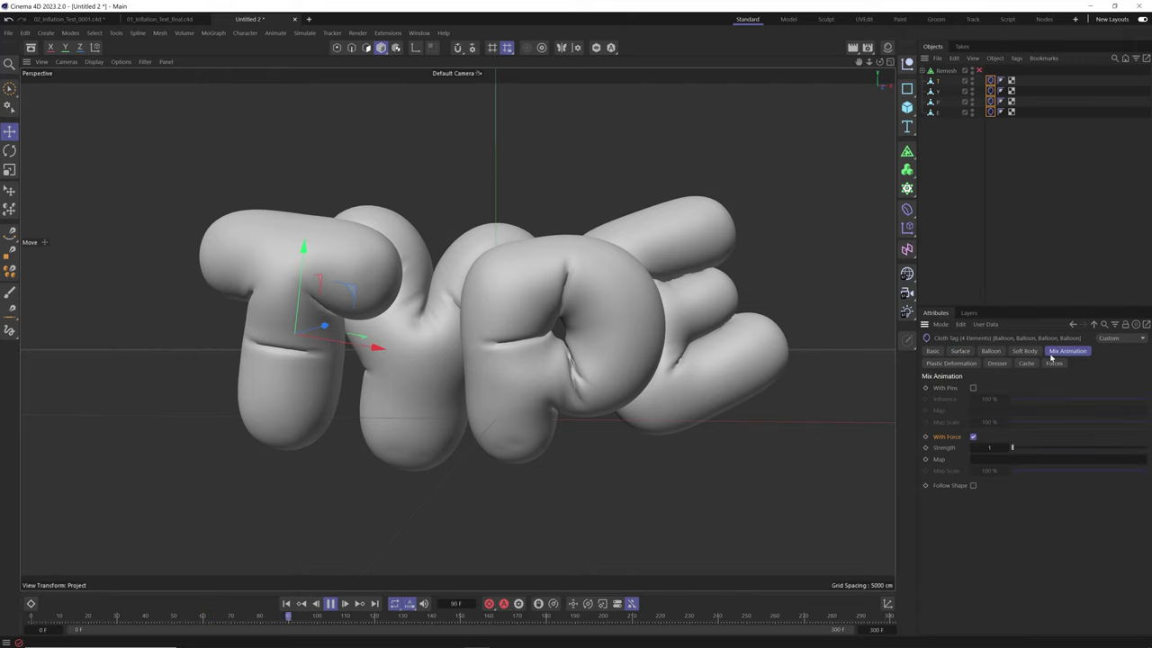
pyautogui.keyDown('alt'); pyautogui.moveTo(620, 346); pyautogui.dragTo(650, 357); pyautogui.keyUp('alt')
pyautogui.press('F8')
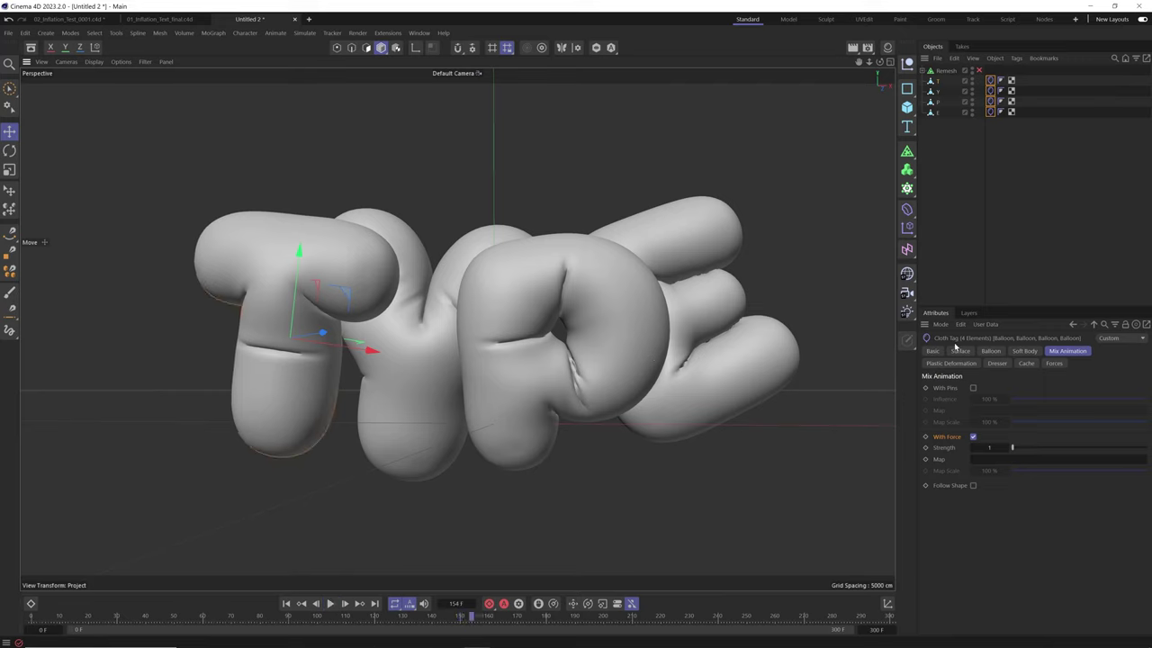
# Set the project simulation's collision passes and extra iterations both to 4, and replay from the first frame.
pyautogui.hotkey('ctrl', 'd')
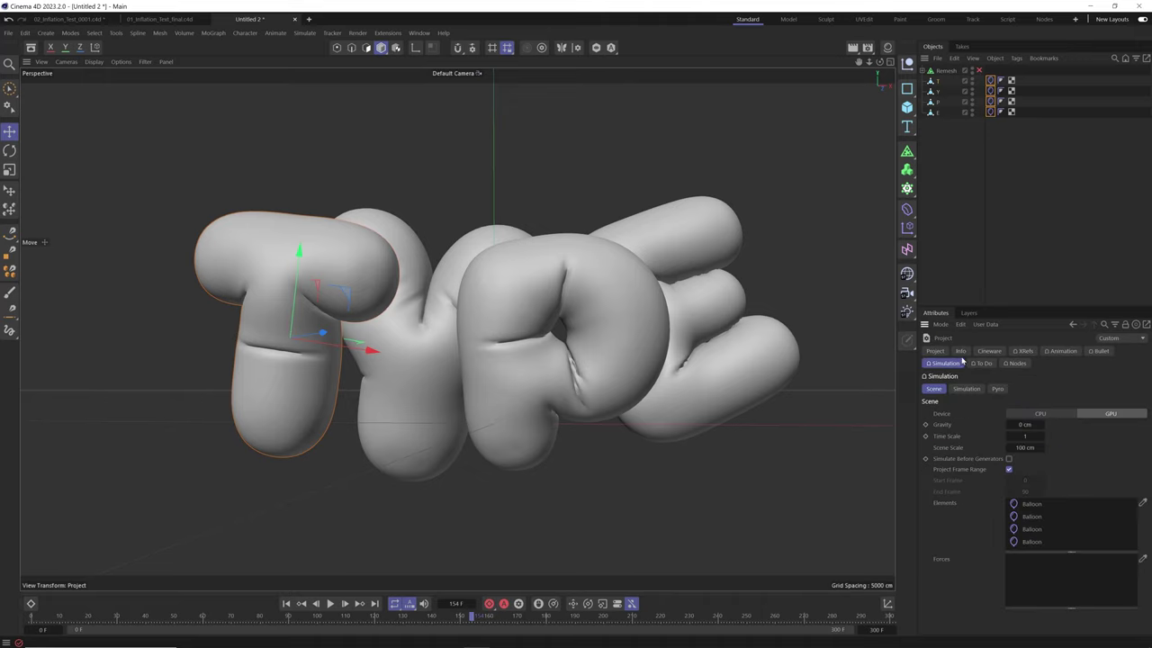
pyautogui.click(963, 391)
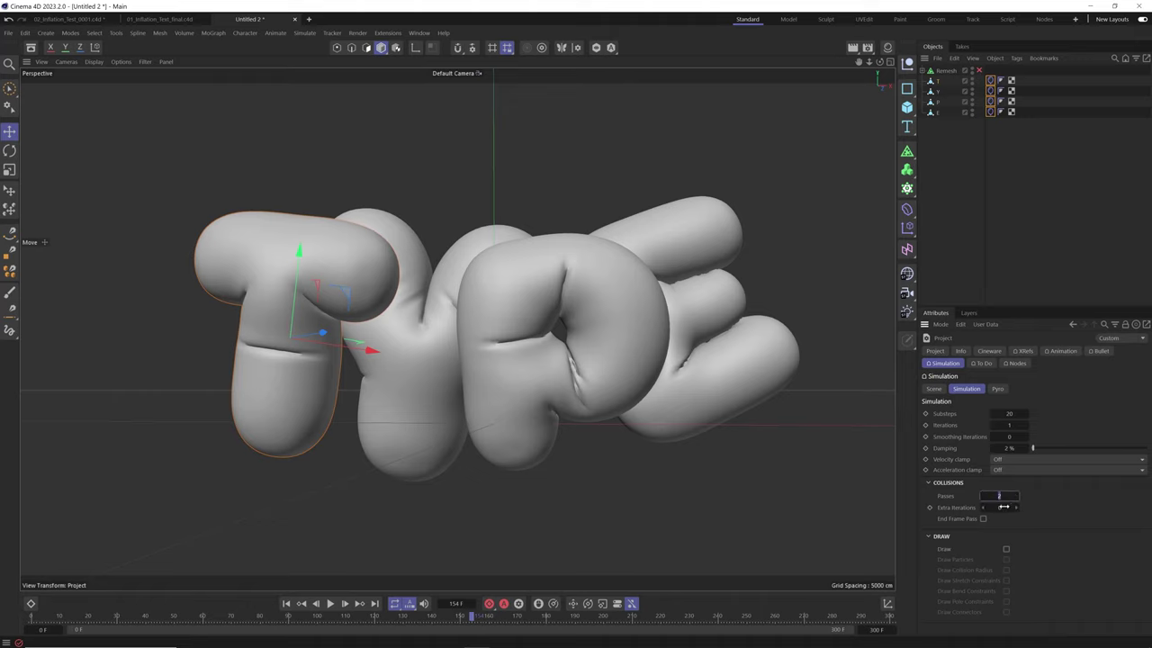
pyautogui.moveTo(1001, 509); pyautogui.dragTo(1040, 511)
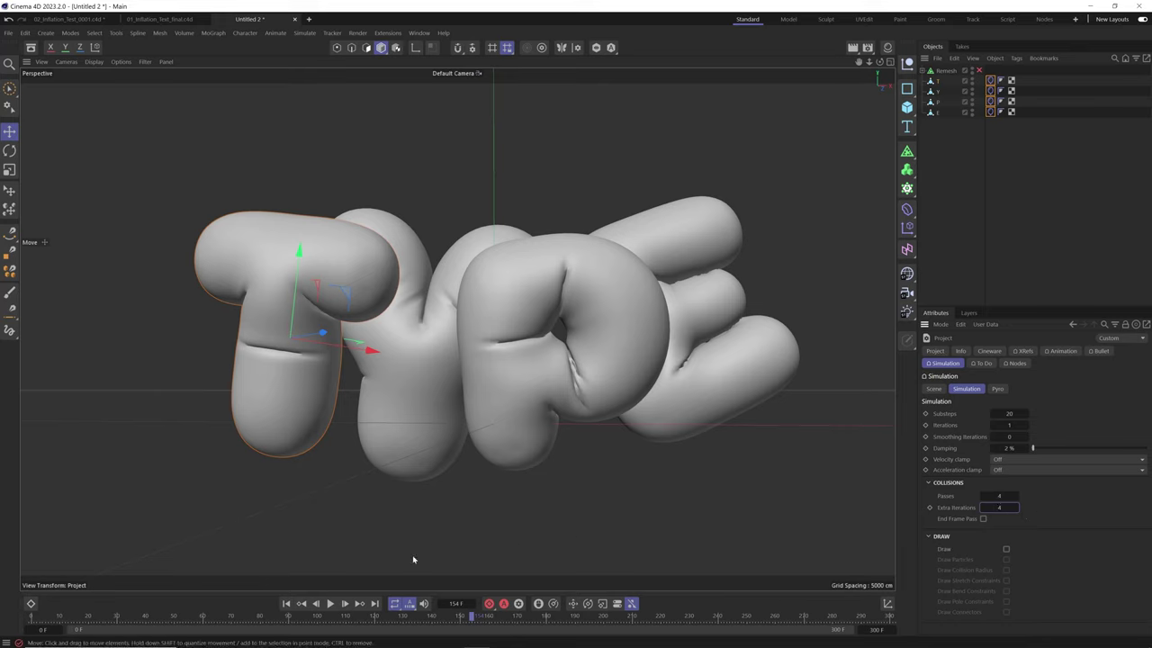
pyautogui.click(286, 603)
pyautogui.click(330, 604)
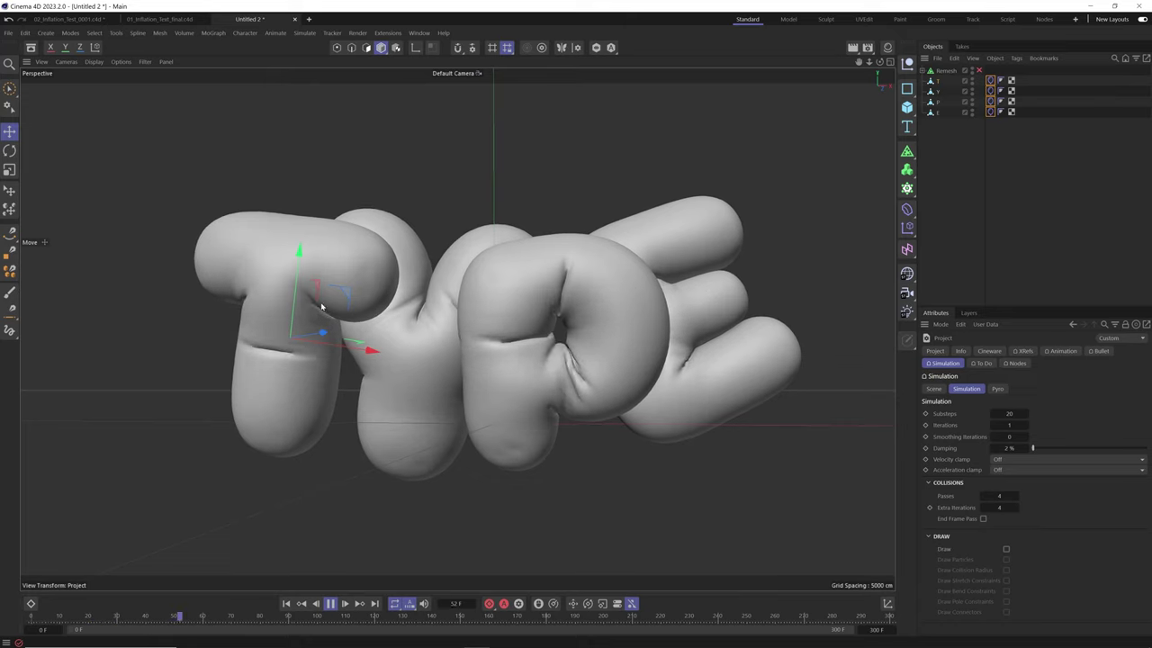
# Set the project simulation's smoothing iterations to 2 and damping to 4 %, and restart the playback.
pyautogui.click(1008, 437)
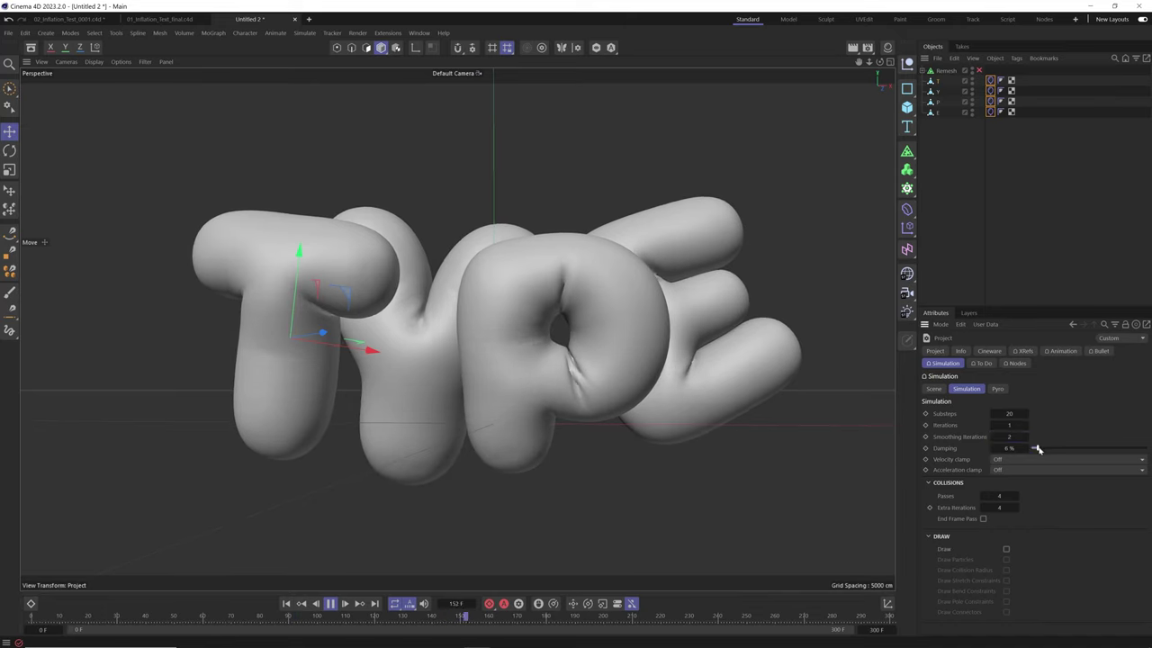
pyautogui.click(286, 604)
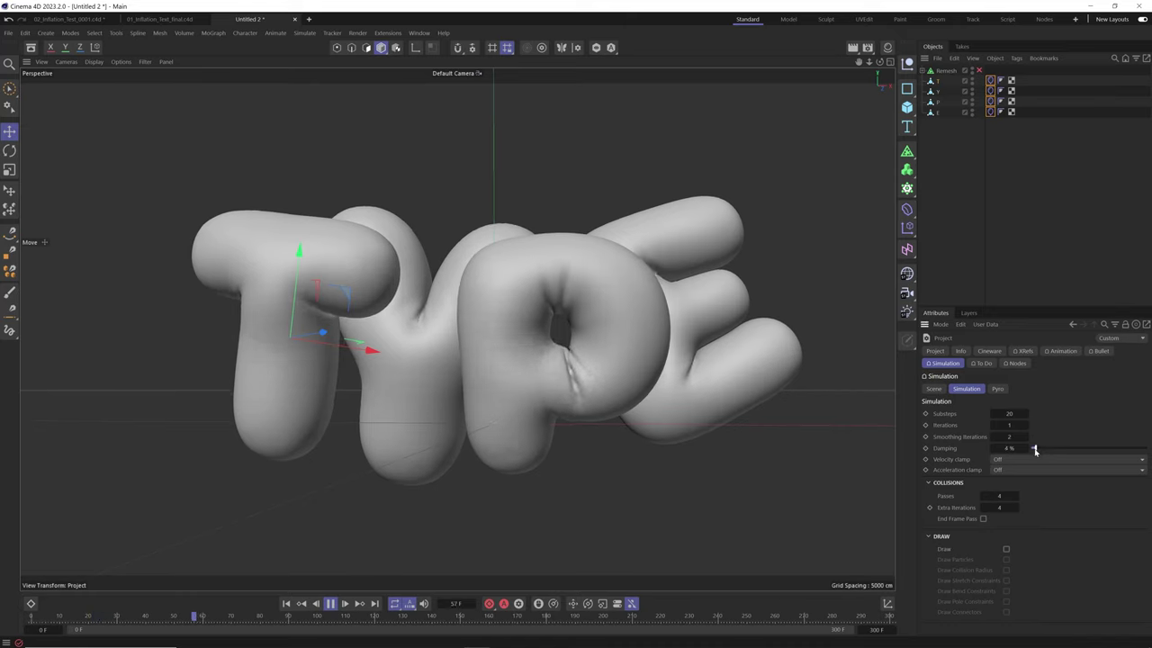
pyautogui.click(285, 609)
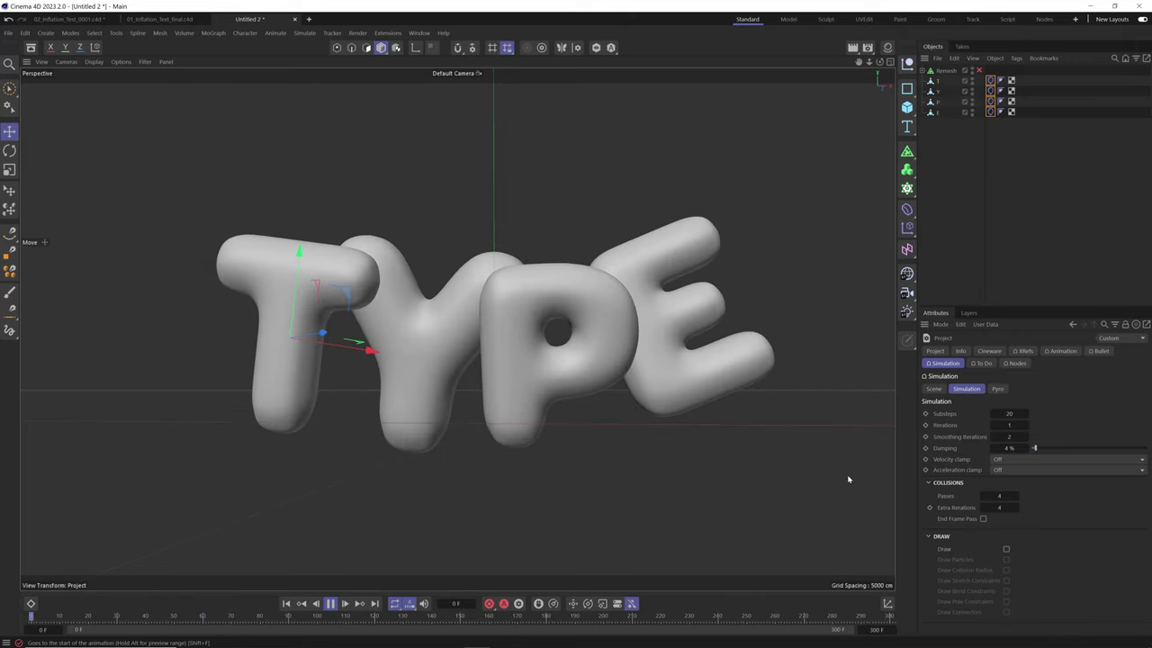
# Set the project simulation's substeps to 15 and restart the playback.
pyautogui.click(1010, 413)
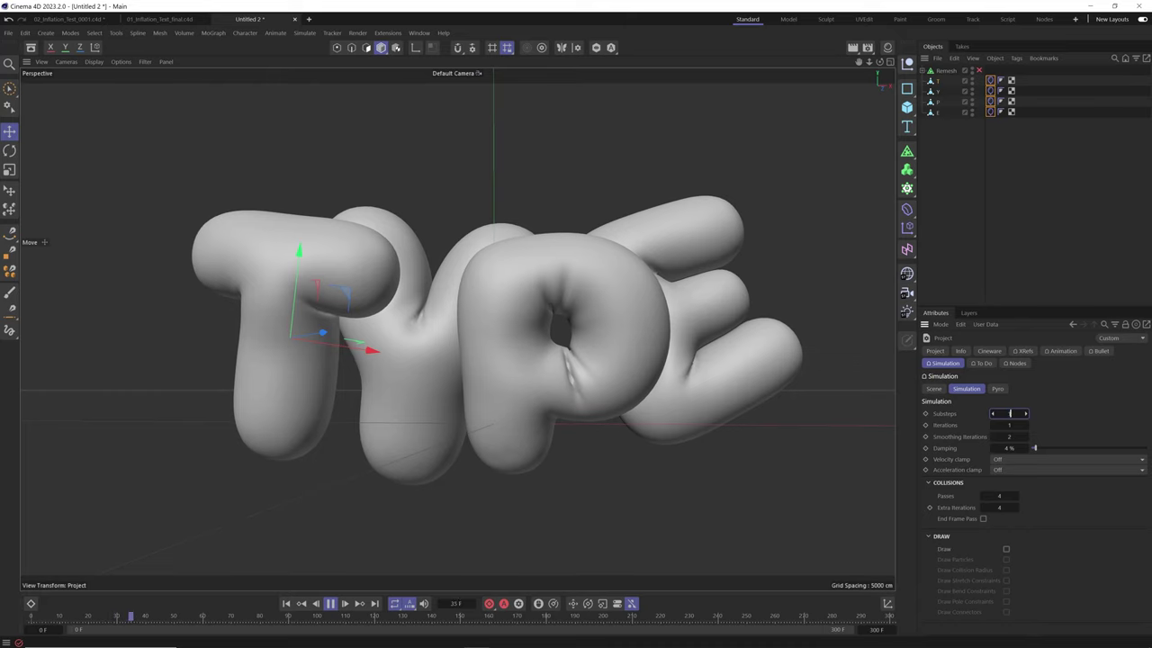
pyautogui.press('Return')
pyautogui.click(286, 604)
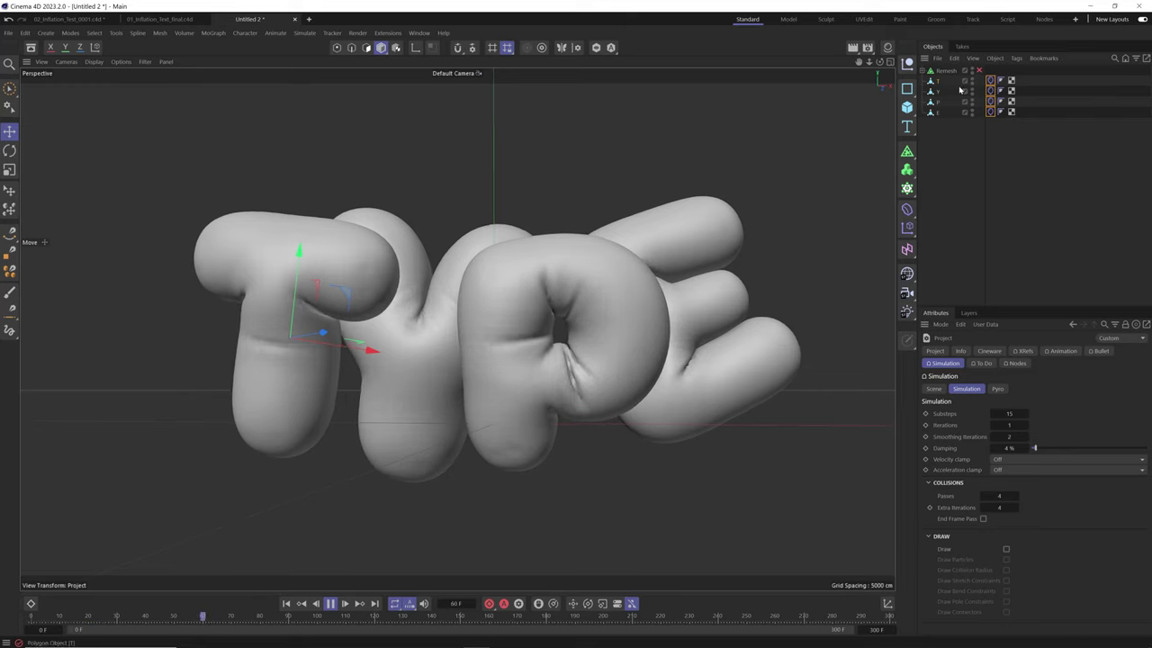
# Set the surface bendiness of all four letters' Balloon tags to 20 and replay the simulation from the first frame.
pyautogui.click(990, 80)
pyautogui.keyDown('shift'); pyautogui.click(990, 112); pyautogui.keyUp('shift')
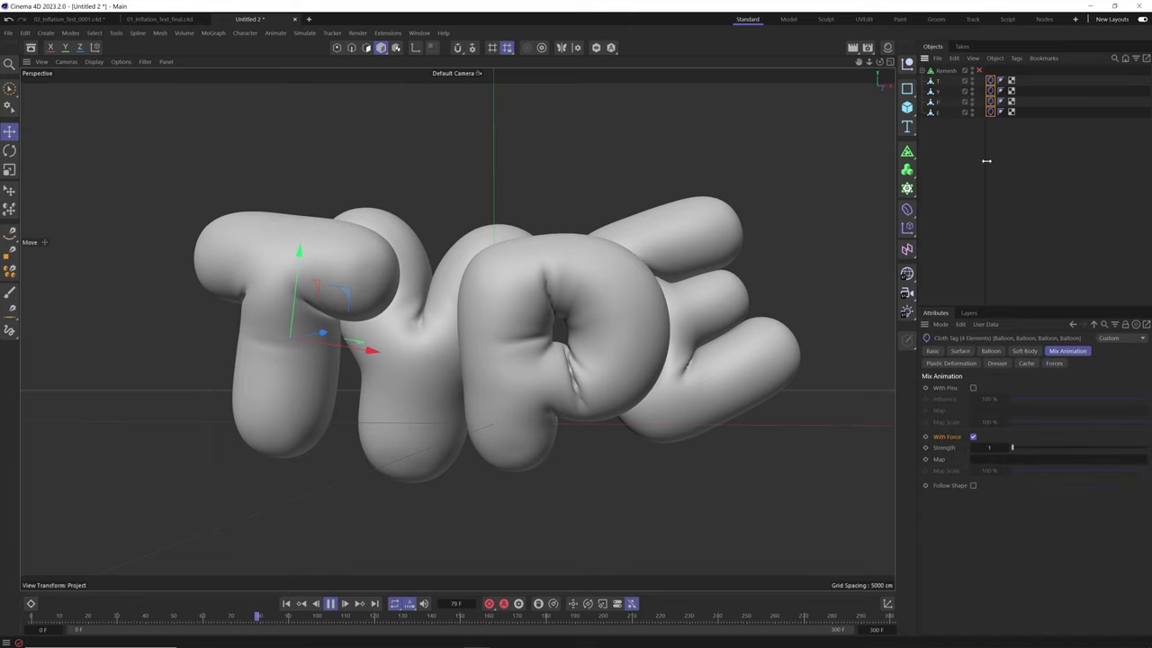
pyautogui.click(964, 351)
pyautogui.doubleClick(1007, 388)
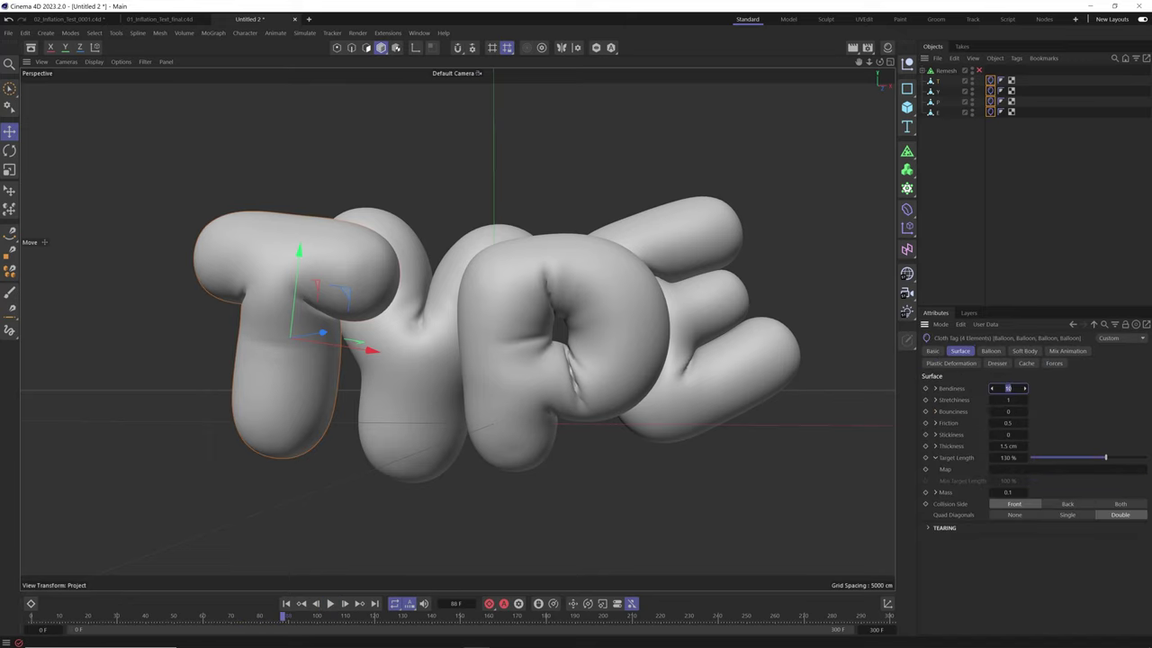
pyautogui.write('20')
pyautogui.click(286, 603)
pyautogui.click(330, 603)
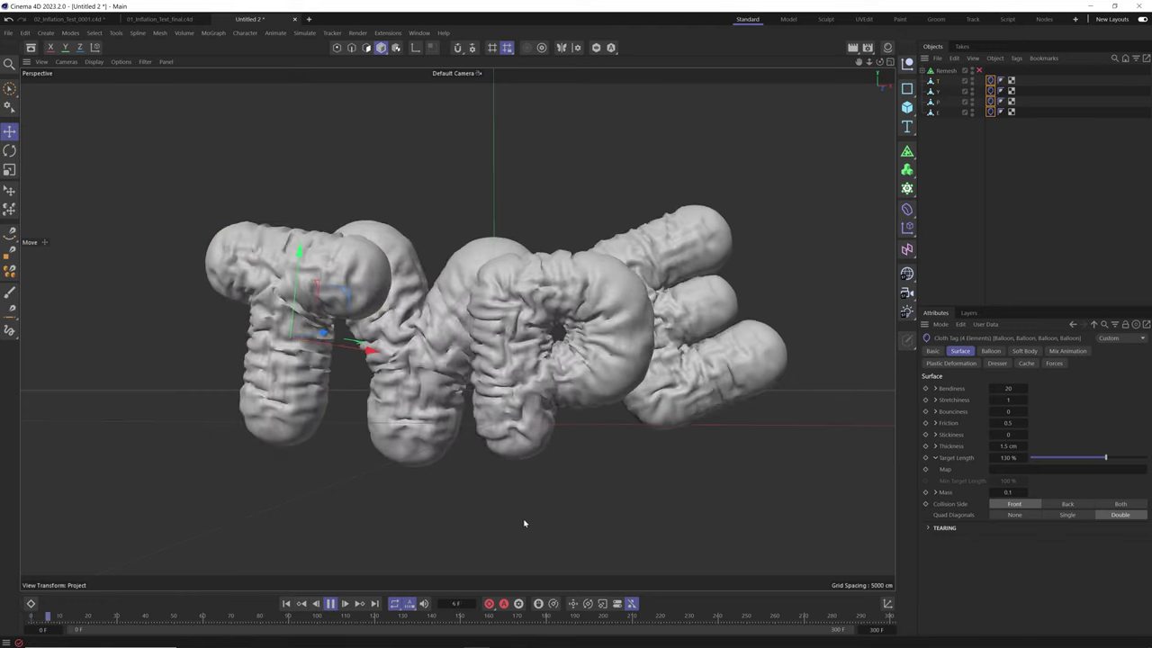
# Set the Balloon tags' stretchiness to 2 and target length to 145 %, restarting the simulation to test the changes.
pyautogui.moveTo(1007, 399); pyautogui.dragTo(1041, 416)
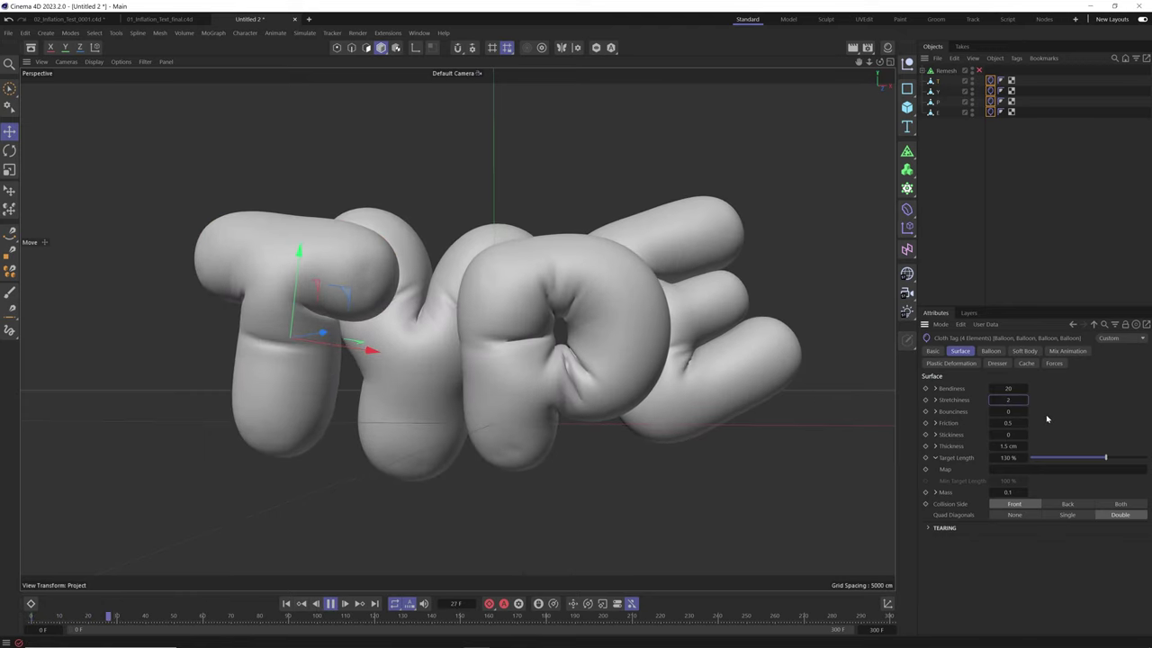
pyautogui.click(302, 611)
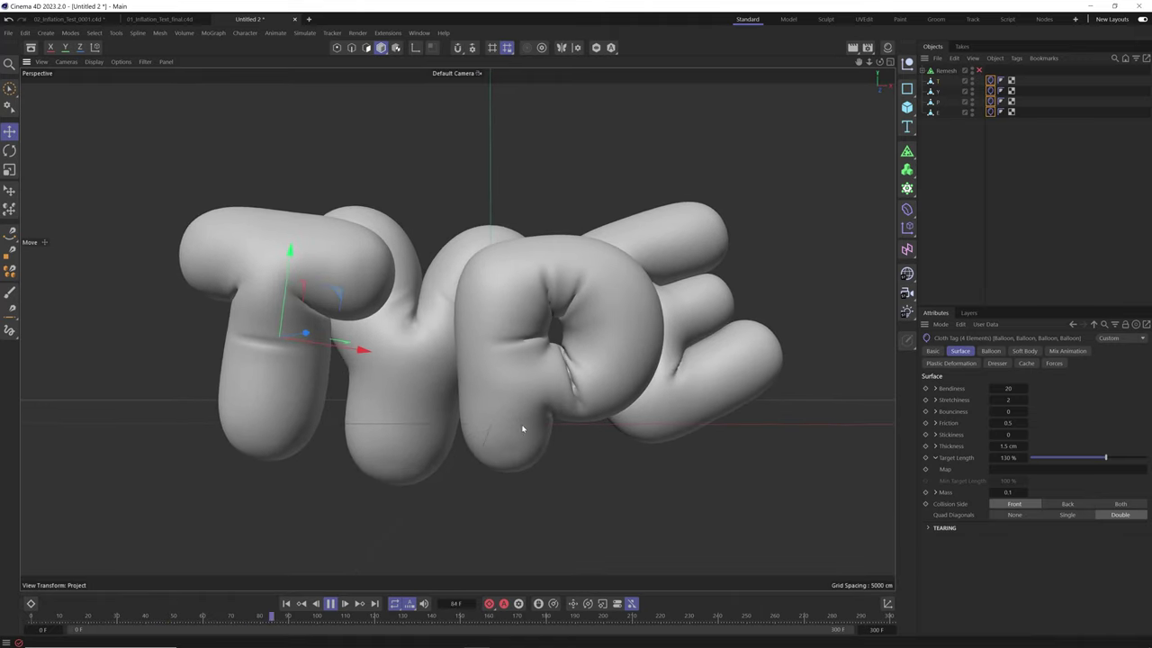
pyautogui.moveTo(1102, 459); pyautogui.dragTo(1114, 458)
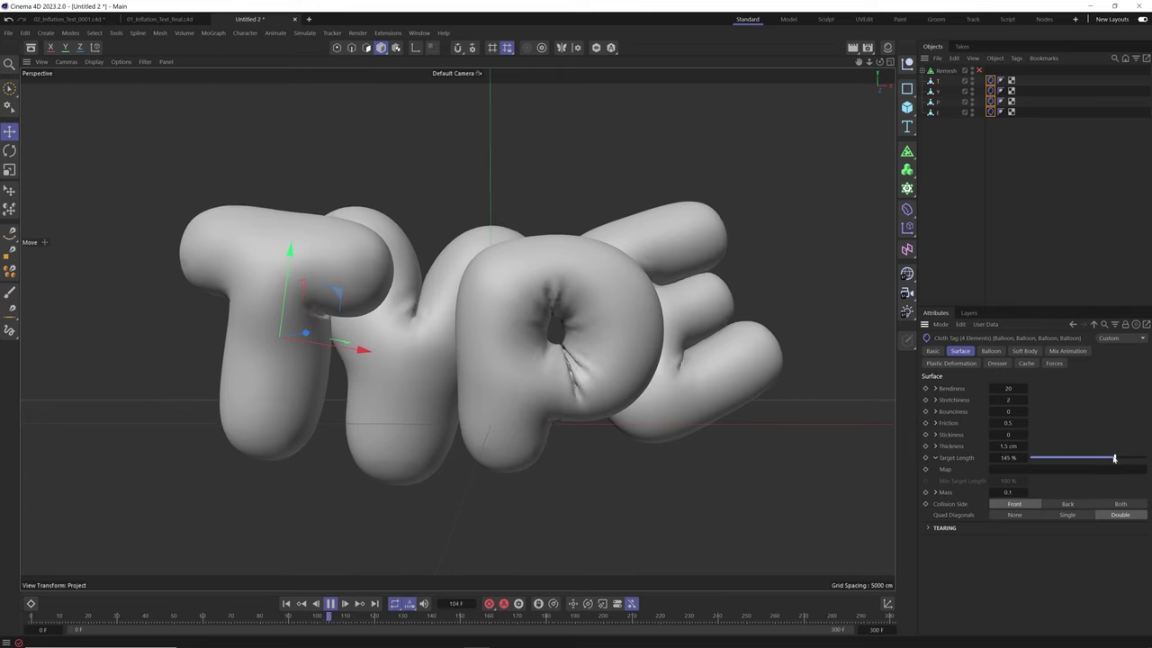
pyautogui.click(287, 604)
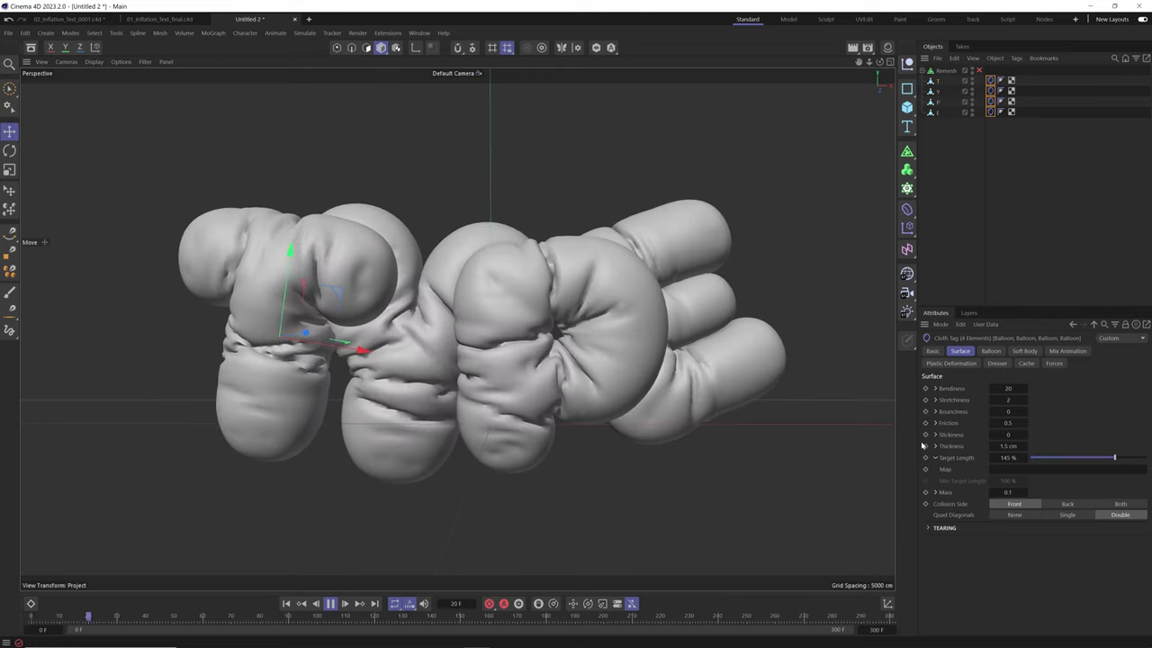
# Try an overpressure of 5 on the Balloon tags during playback and settle on 3.5.
pyautogui.click(989, 351)
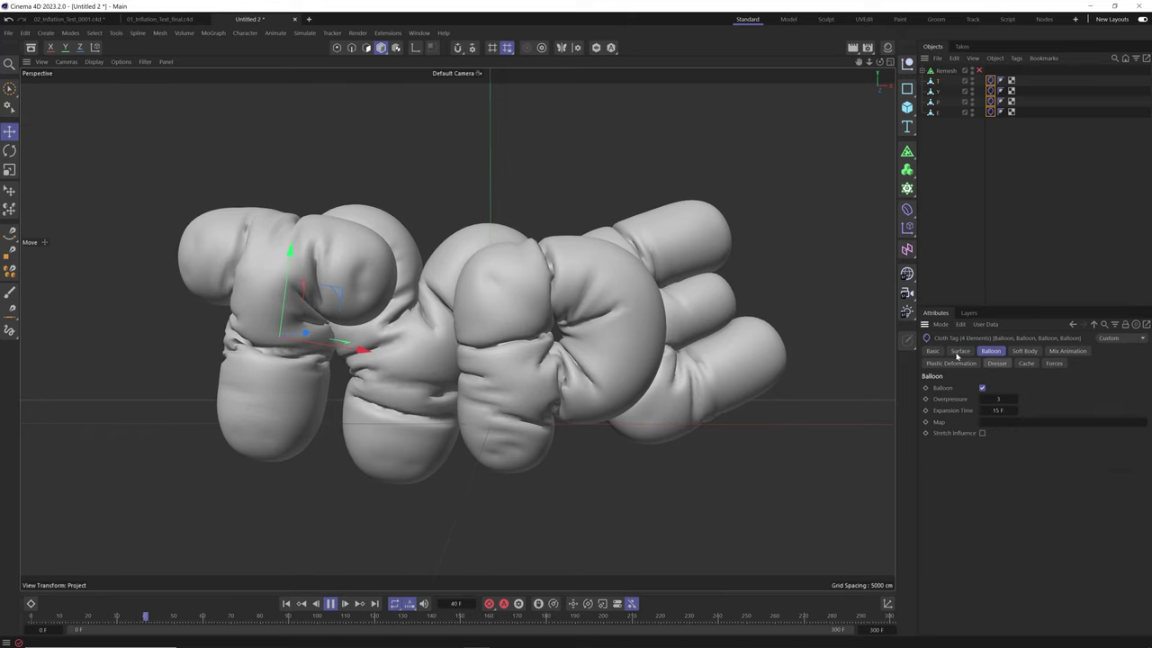
pyautogui.click(959, 351)
pyautogui.click(989, 351)
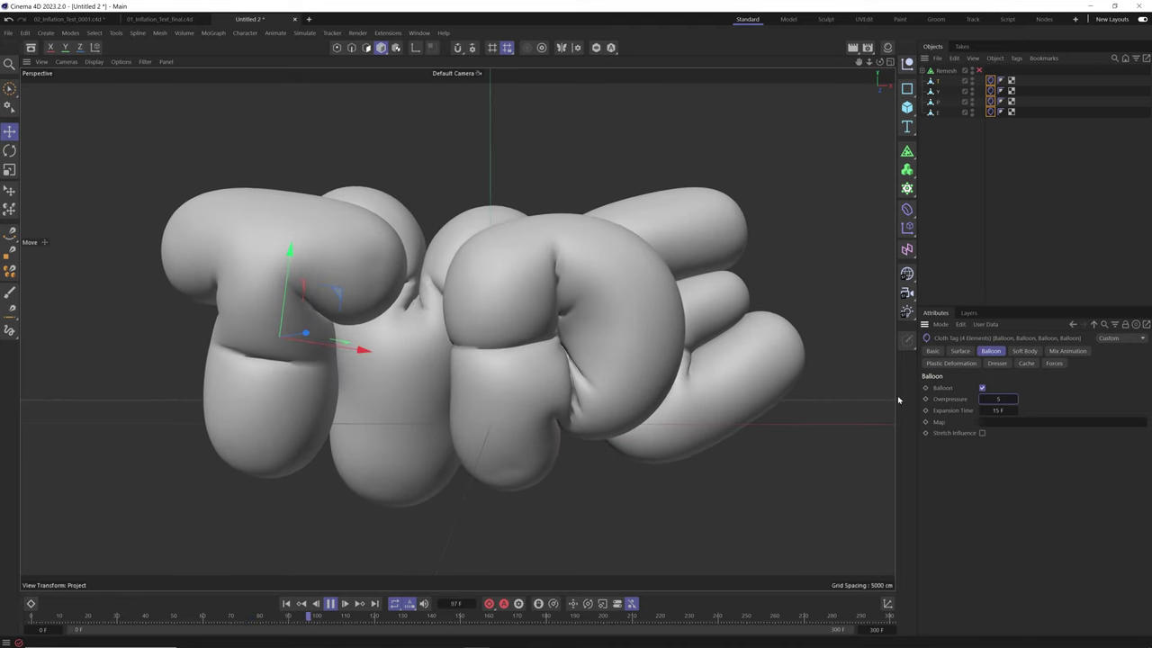
pyautogui.doubleClick(1000, 397)
pyautogui.write('3')
pyautogui.press('Return')
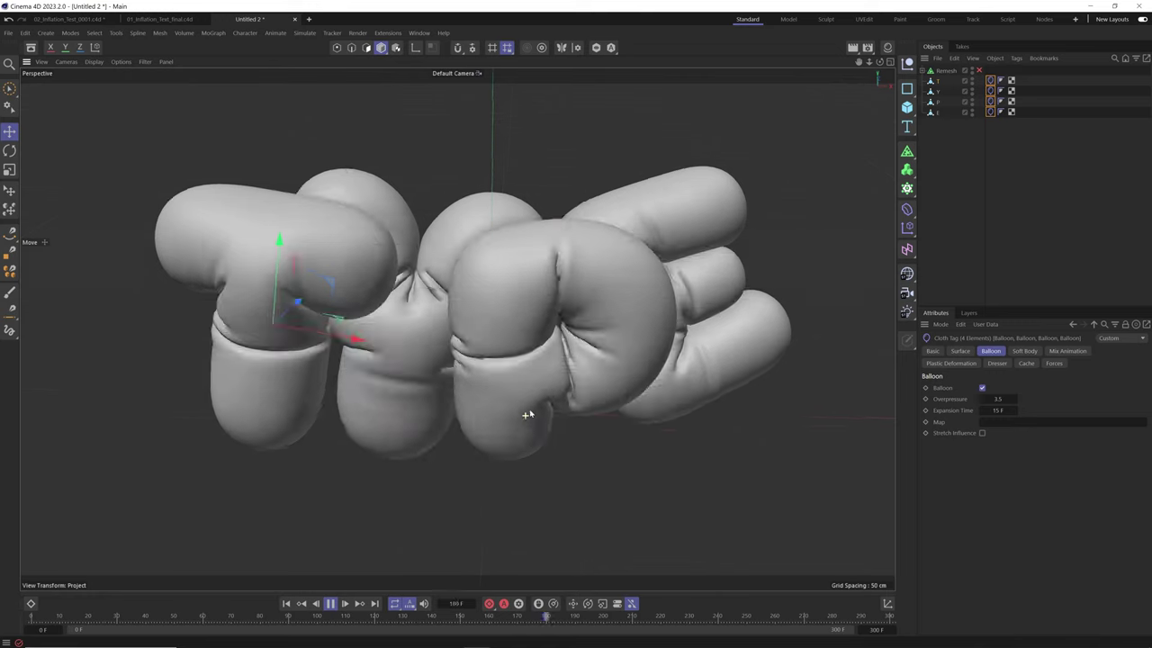
# Reposition the letter P against its neighbours while the simulation plays, and return to the first frame.
pyautogui.click(565, 468)
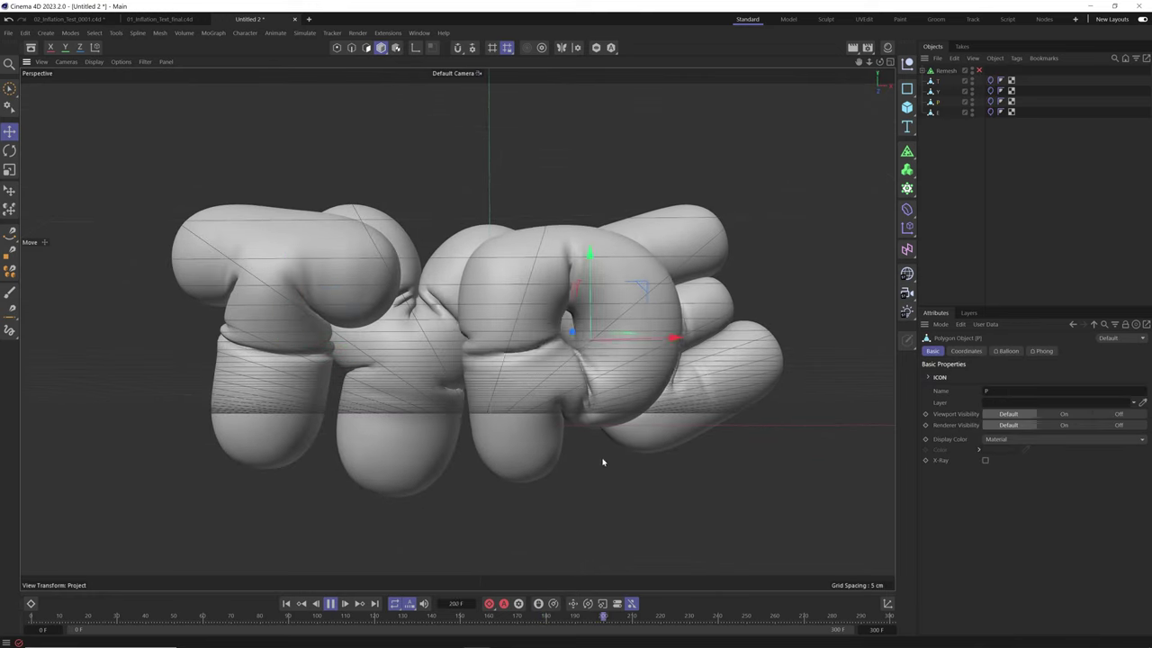
pyautogui.moveTo(604, 462); pyautogui.dragTo(666, 416)
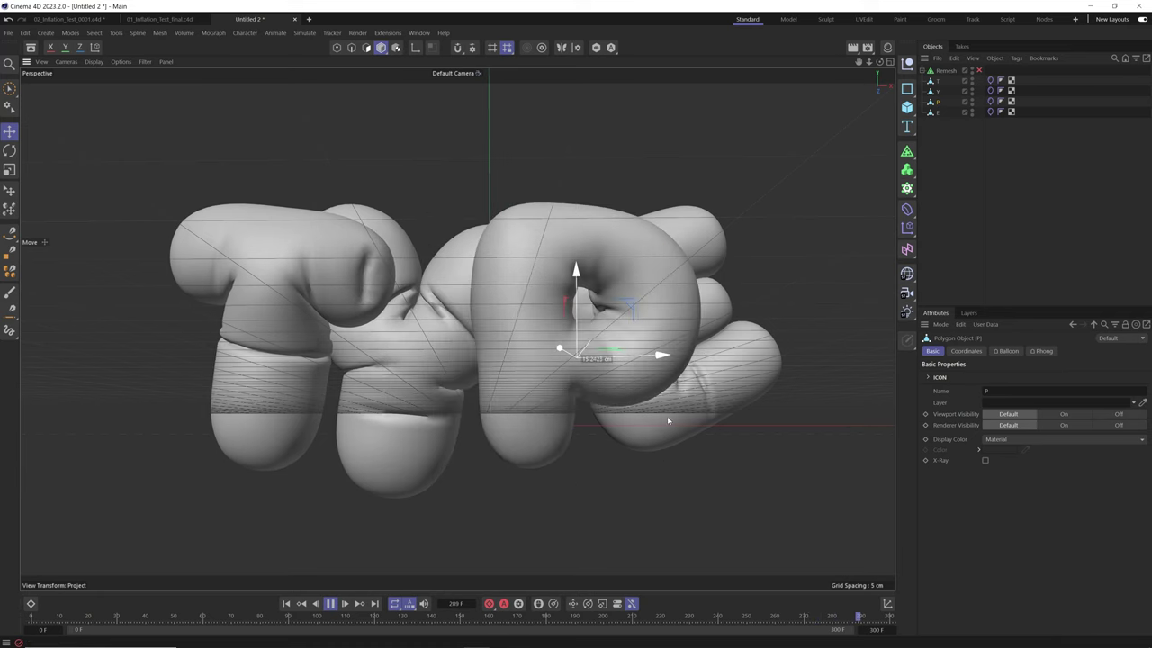
pyautogui.click(990, 80)
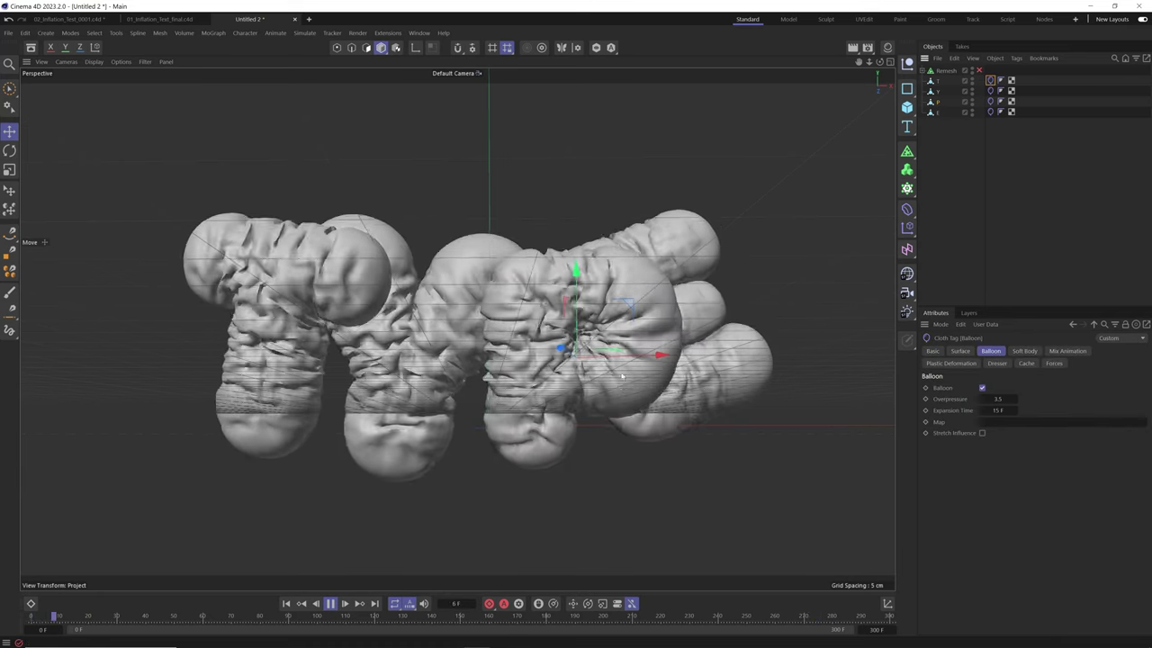
pyautogui.moveTo(604, 307); pyautogui.dragTo(564, 326)
pyautogui.click(287, 603)
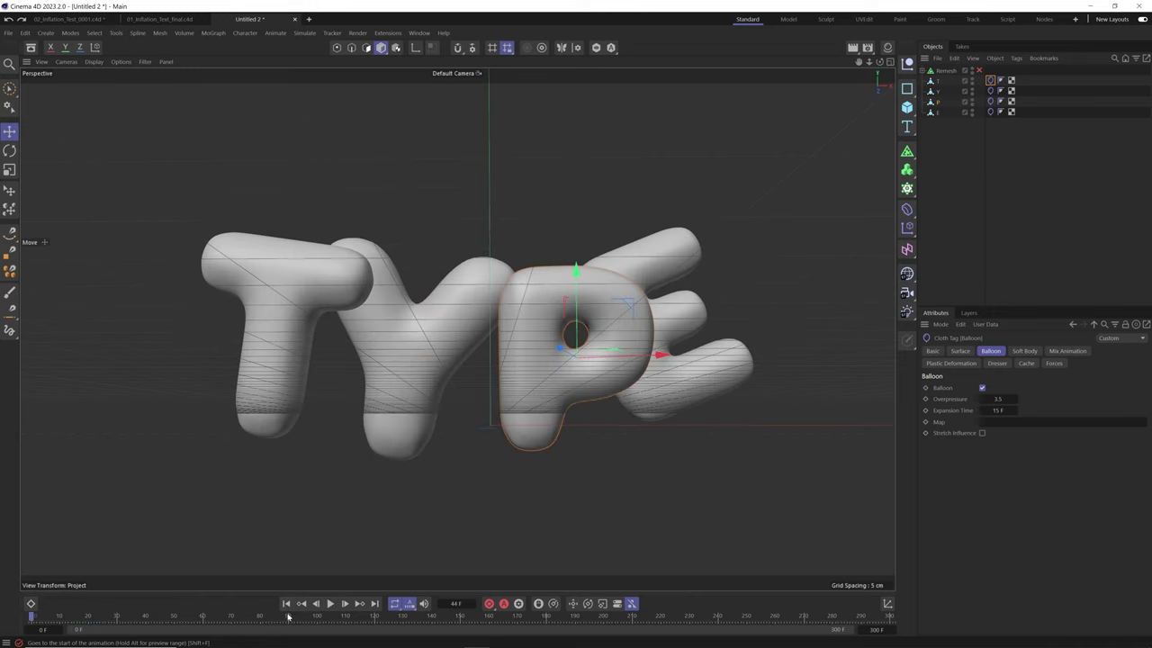
# Add Vibrate tags to all four letters and enable position vibration with amplitudes of 43, 26 and 57 cm.
pyautogui.click(933, 113)
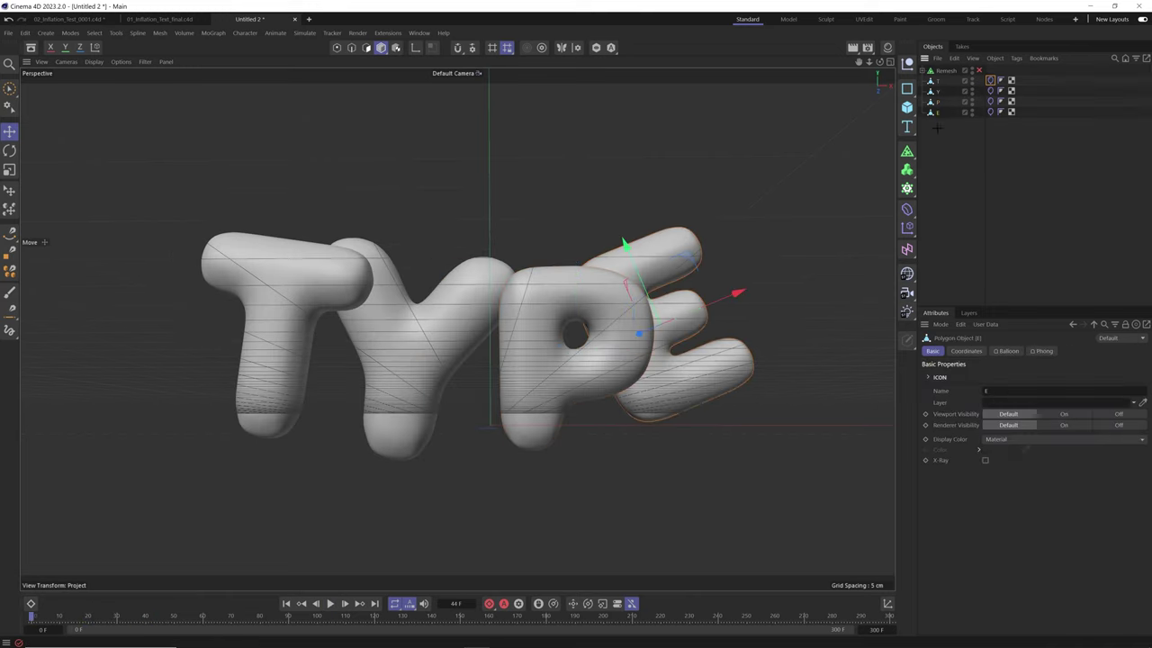
pyautogui.keyDown('shift'); pyautogui.click(937, 82); pyautogui.keyUp('shift')
pyautogui.rightClick(936, 82)
pyautogui.moveTo(945, 117)
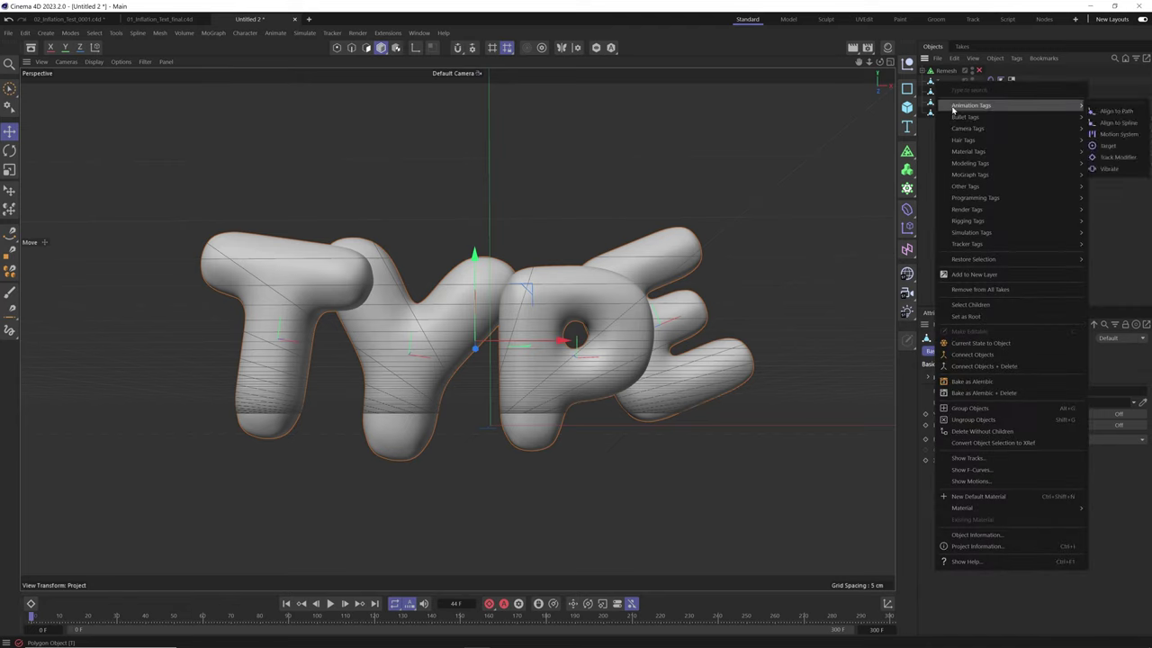
pyautogui.click(1115, 161)
pyautogui.click(979, 411)
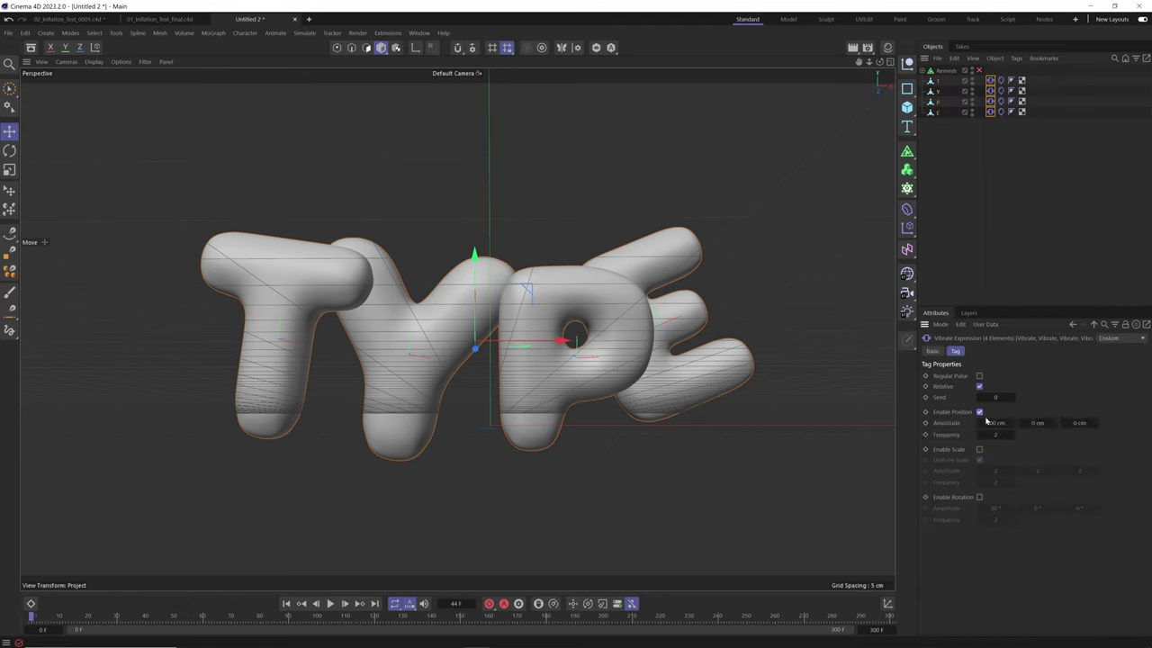
pyautogui.moveTo(997, 422); pyautogui.dragTo(966, 422)
pyautogui.moveTo(1075, 423); pyautogui.dragTo(1092, 423)
# Enable rotation vibration with amplitudes of 126.4°, 69° and 29°, and set the position and rotation frequencies to 0.5.
pyautogui.click(978, 498)
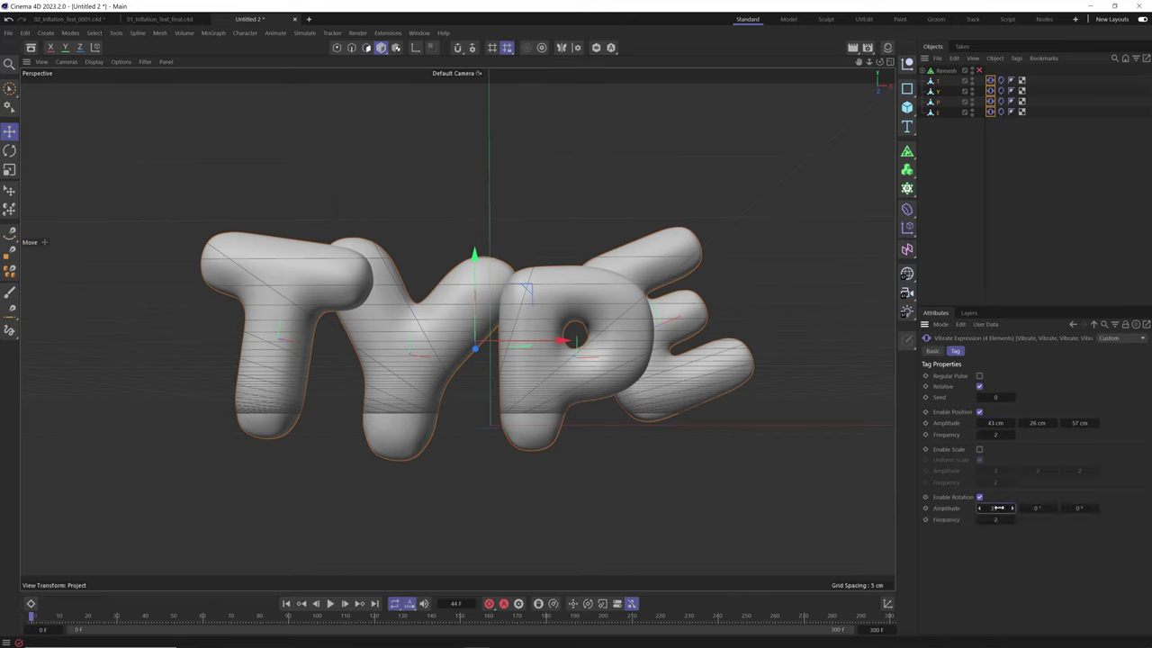
pyautogui.moveTo(998, 507); pyautogui.dragTo(1002, 507)
pyautogui.moveTo(1038, 507); pyautogui.dragTo(1088, 507)
pyautogui.click(996, 434)
pyautogui.press('Tab')
pyautogui.moveTo(991, 506); pyautogui.dragTo(1046, 500)
pyautogui.click(1011, 521)
# Enable scale vibration at frequency 0.1 and give each letter's Vibrate tag a different seed.
pyautogui.click(980, 450)
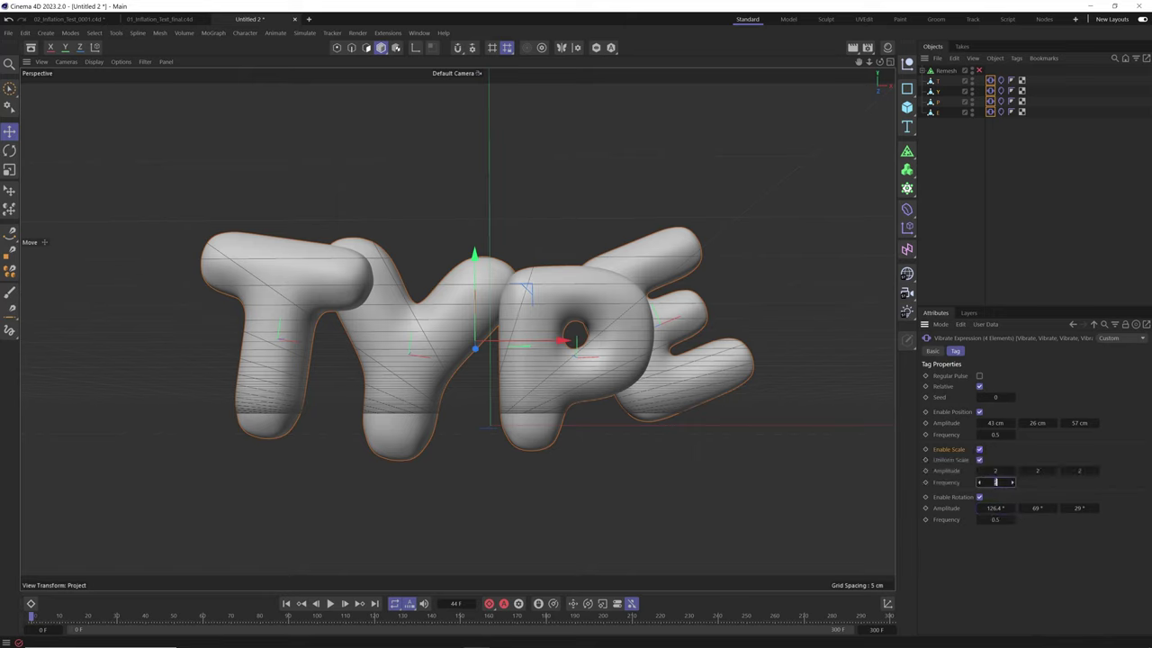
pyautogui.click(995, 396)
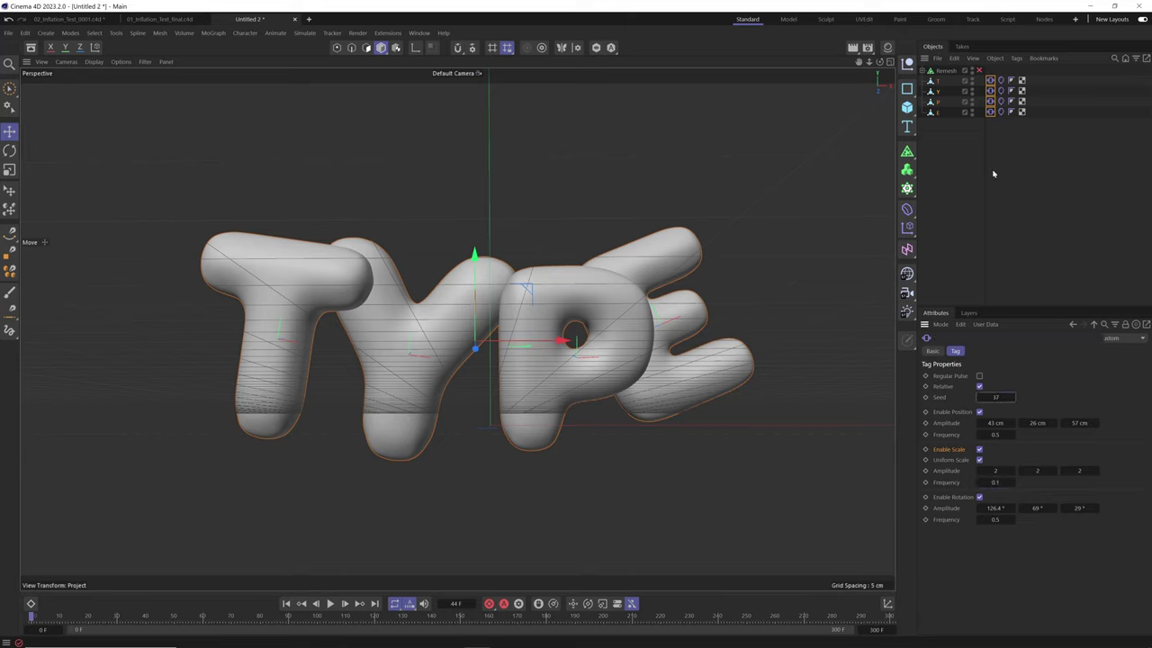
pyautogui.click(990, 80)
pyautogui.click(990, 92)
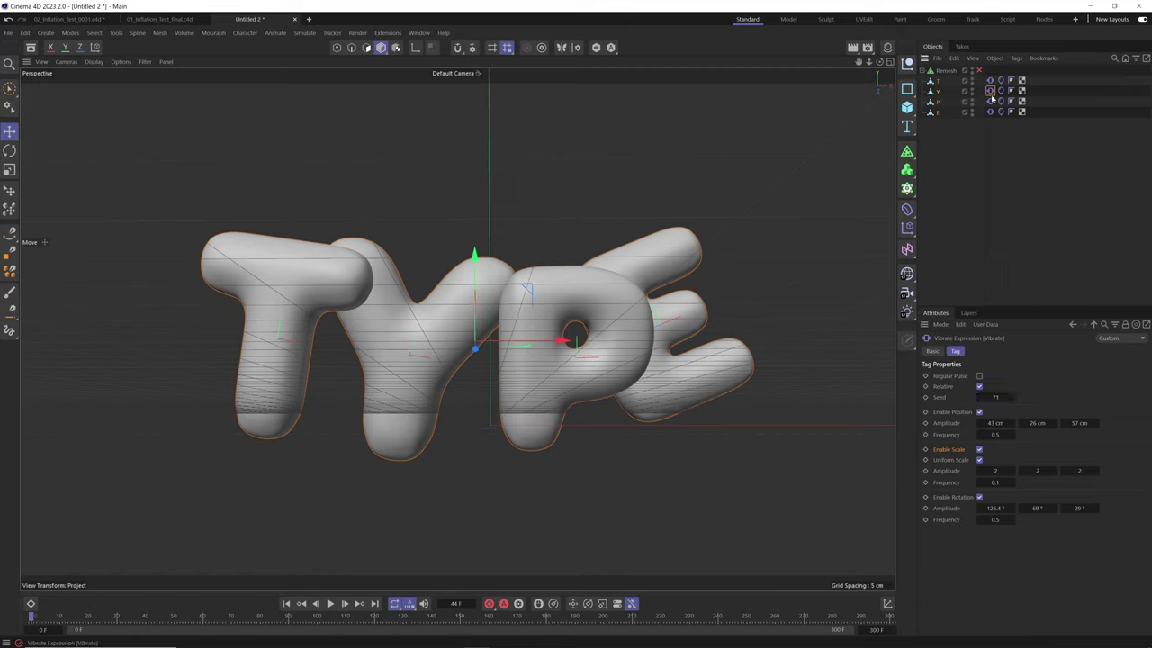
pyautogui.click(990, 112)
pyautogui.keyDown('shift'); pyautogui.click(992, 82); pyautogui.keyUp('shift')
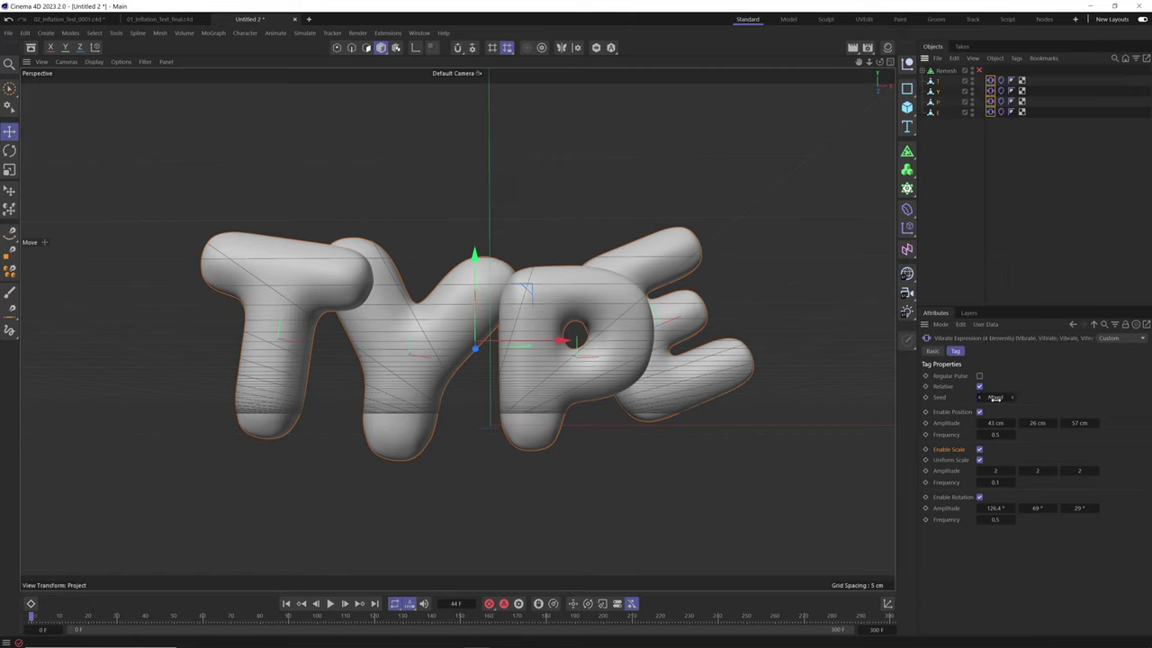
pyautogui.click(995, 397)
pyautogui.click(990, 91)
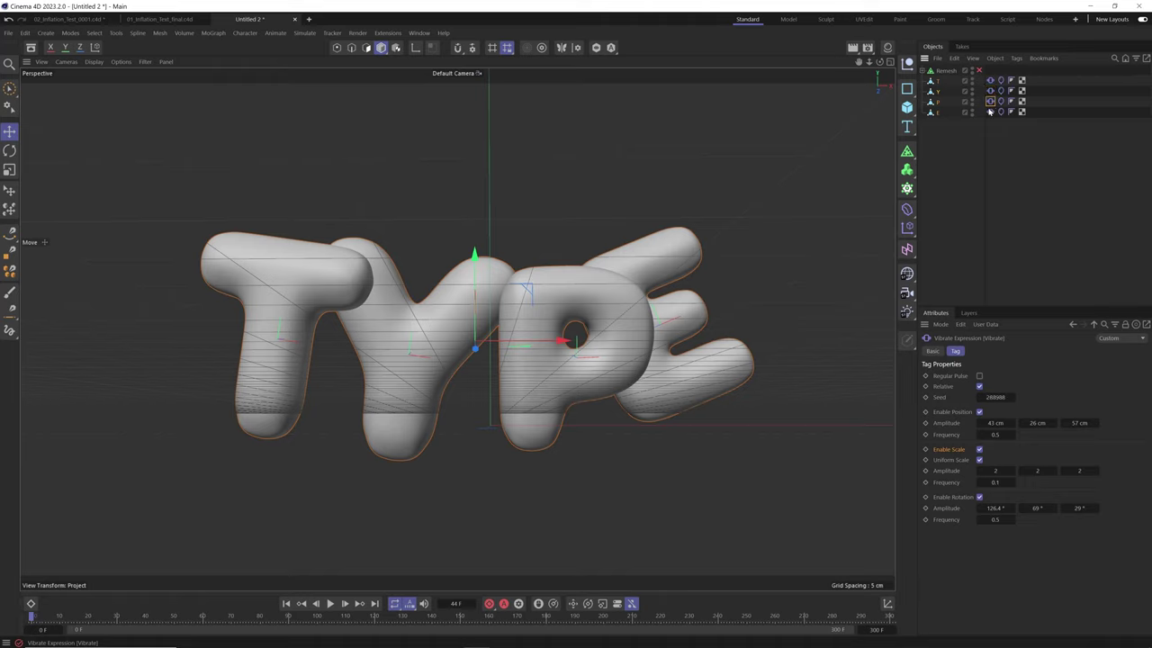
# Check the seed values on the individual letters' Vibrate tags and clear the selection.
pyautogui.click(940, 81)
pyautogui.click(938, 91)
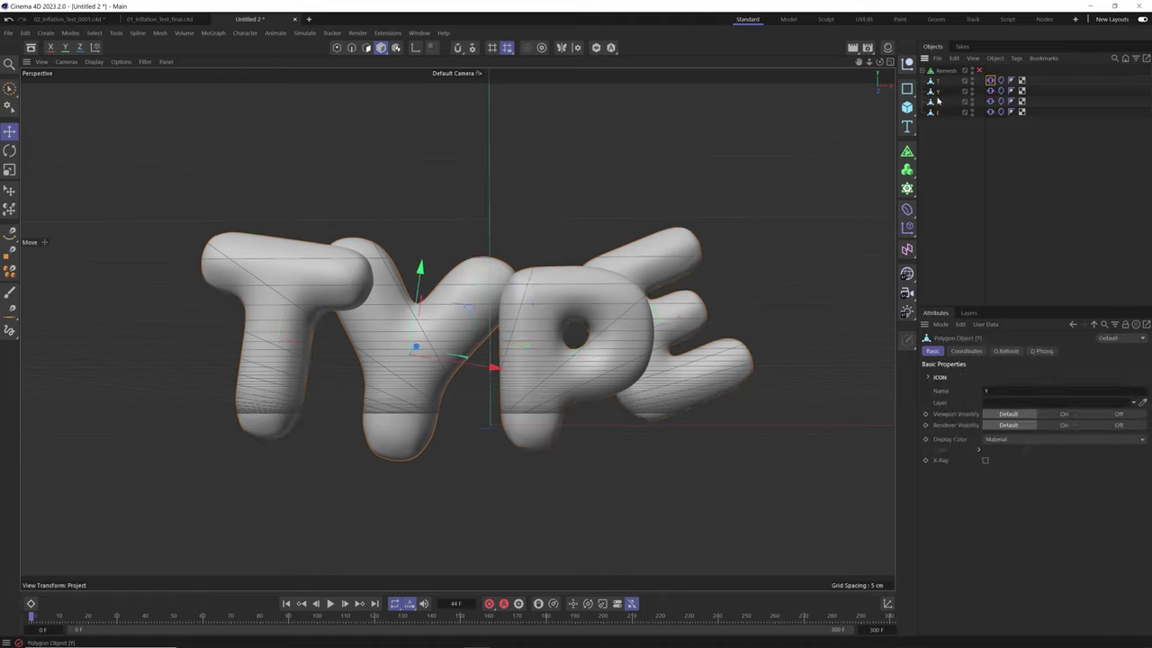
pyautogui.click(936, 102)
pyautogui.click(935, 112)
pyautogui.click(990, 80)
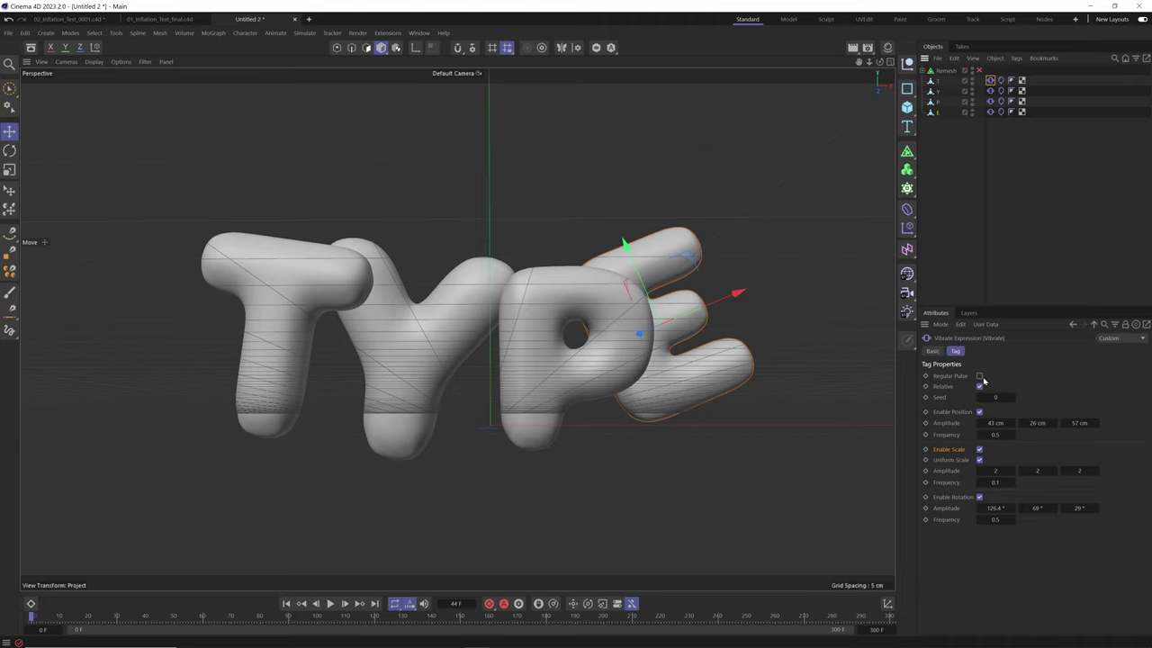
pyautogui.click(990, 102)
pyautogui.click(984, 113)
pyautogui.click(1000, 92)
pyautogui.click(989, 102)
pyautogui.click(990, 112)
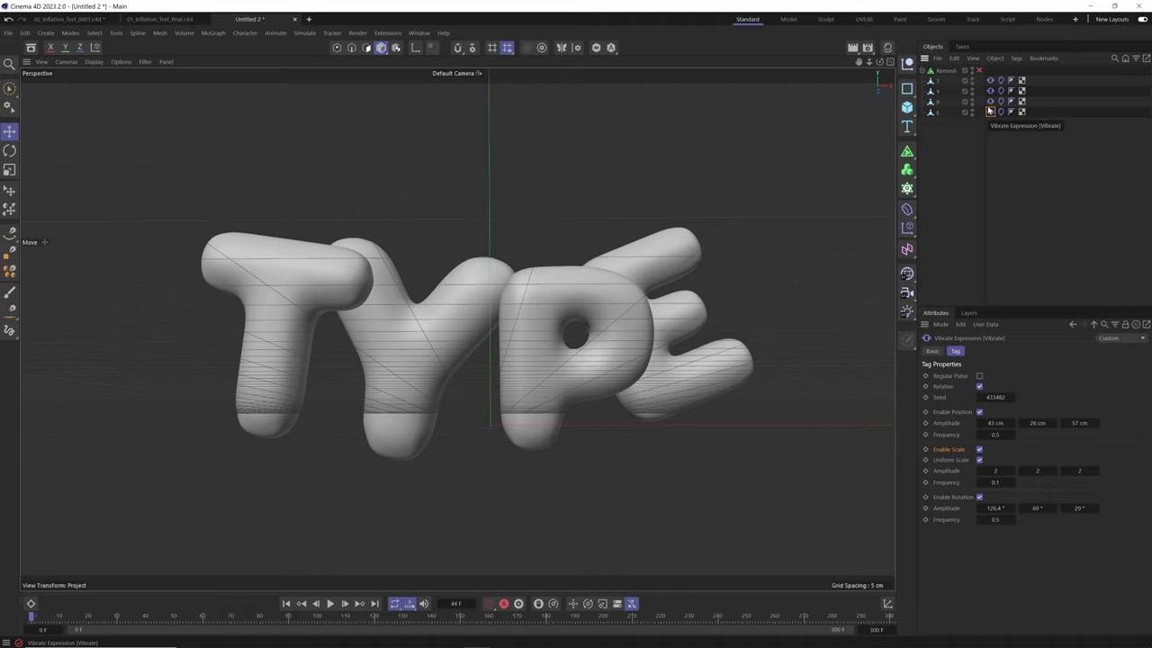
pyautogui.click(928, 266)
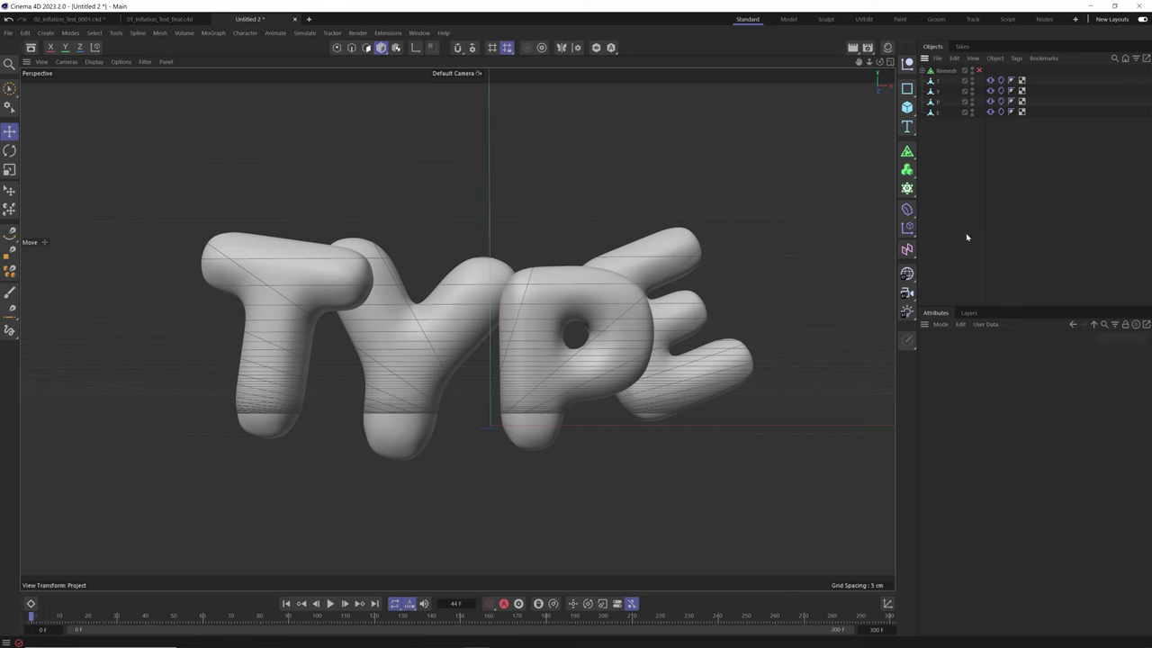
# Play the simulation with the vibration applied, return to the first frame and inspect the T's Vibrate tag.
pyautogui.click(328, 605)
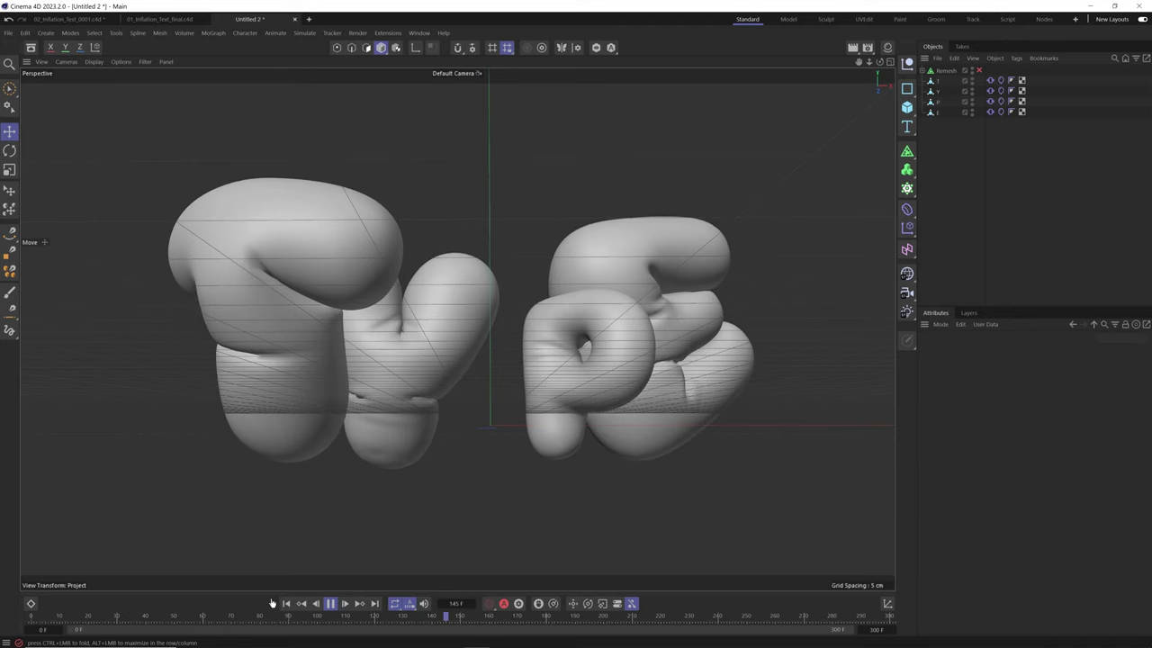
pyautogui.click(286, 602)
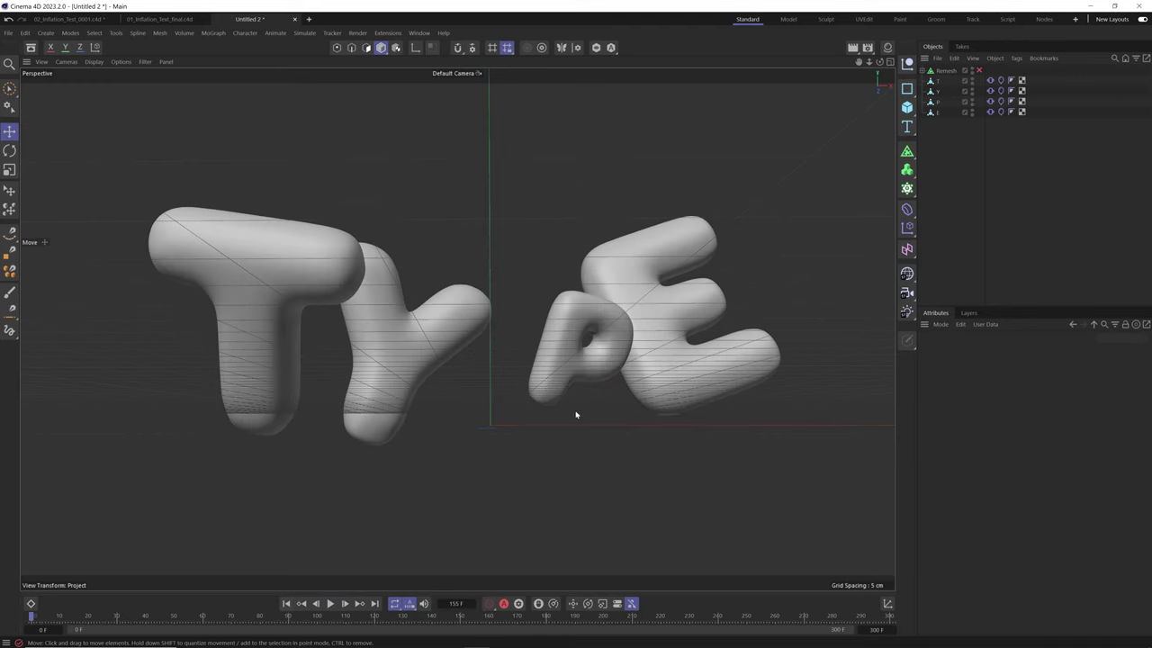
pyautogui.click(990, 80)
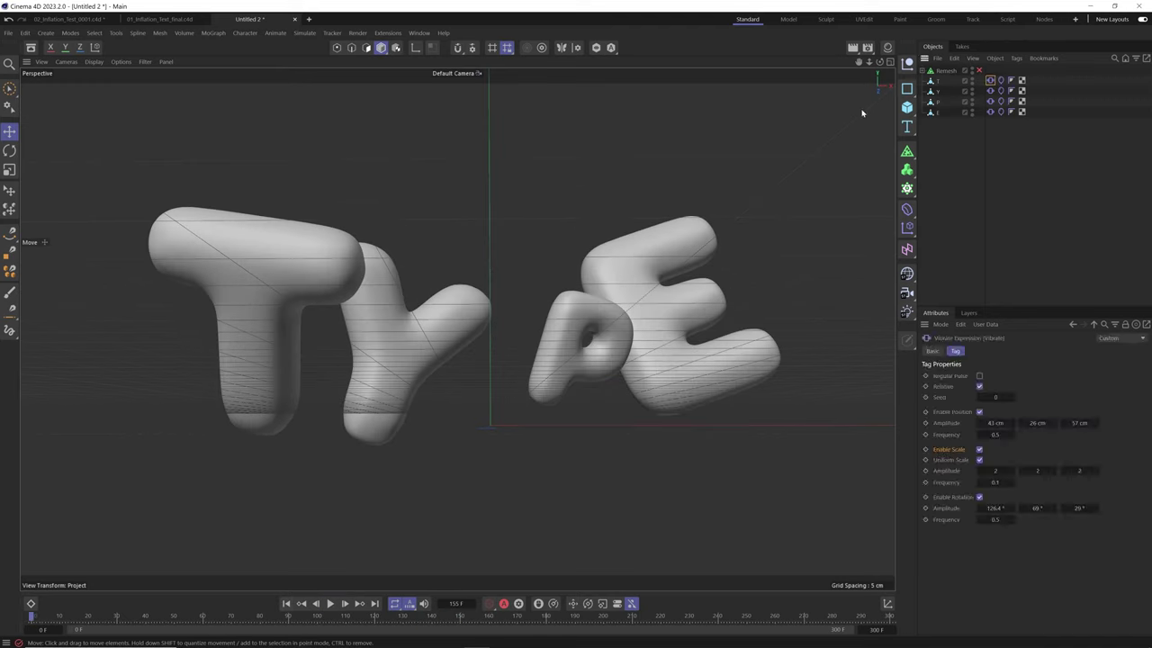
# Move the letters P and E closer to the Y and scale up the P.
pyautogui.click(581, 321)
pyautogui.keyDown('alt'); pyautogui.moveTo(587, 327); pyautogui.dragTo(584, 375); pyautogui.keyUp('alt')
pyautogui.moveTo(700, 283); pyautogui.dragTo(611, 285)
pyautogui.click(684, 261)
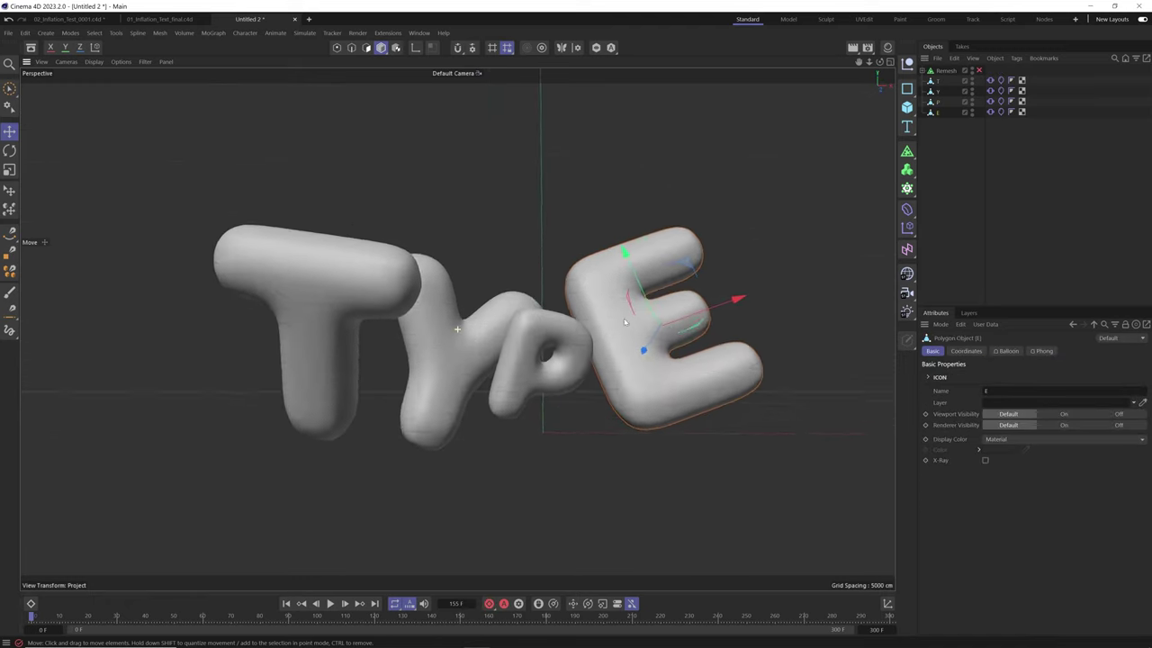
pyautogui.click(540, 333)
pyautogui.press('r')
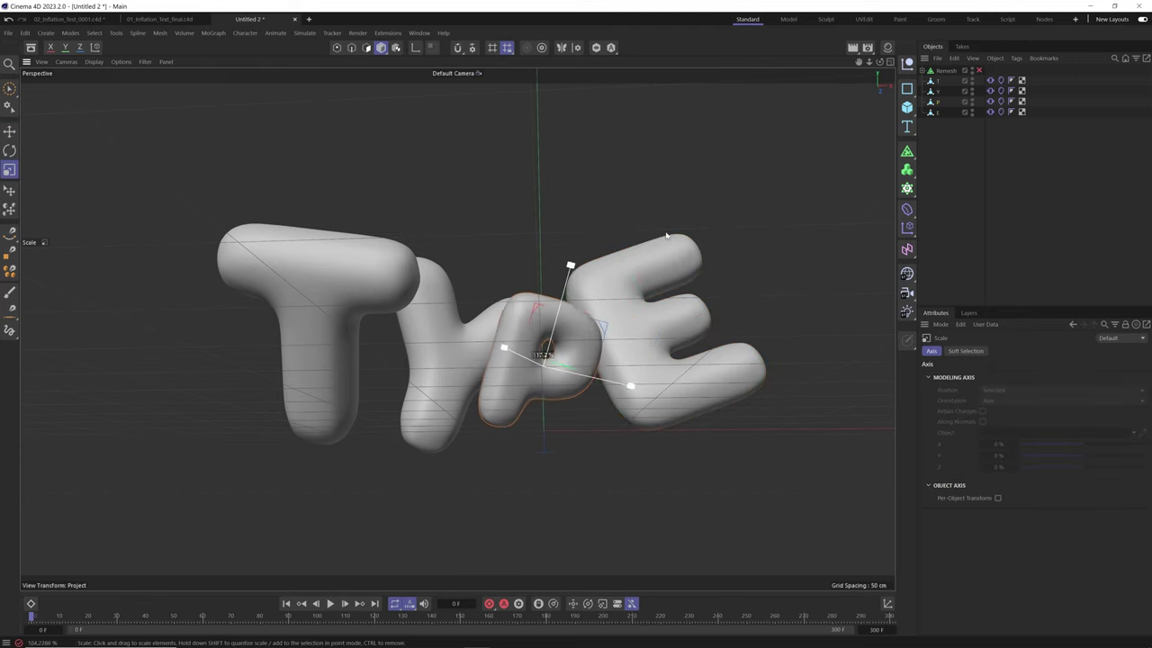
pyautogui.hotkey('ctrl', 'z')
pyautogui.click(361, 291)
pyautogui.press('e')
pyautogui.click(514, 261)
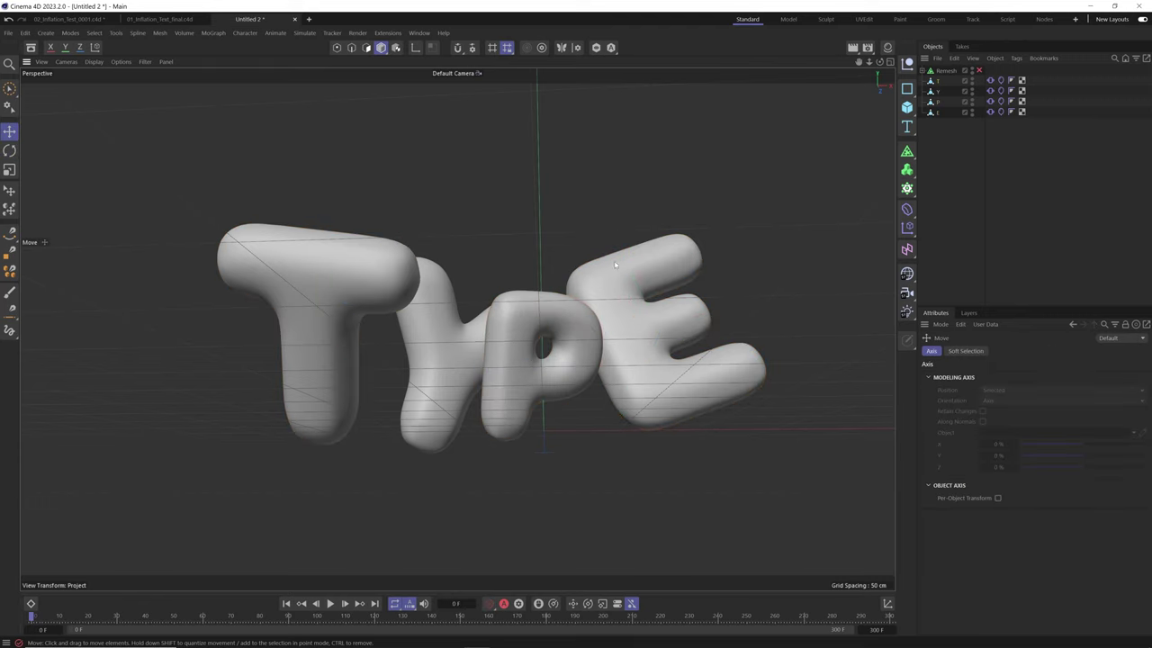
pyautogui.keyDown('alt'); pyautogui.moveTo(530, 292); pyautogui.dragTo(498, 379); pyautogui.keyUp('alt')
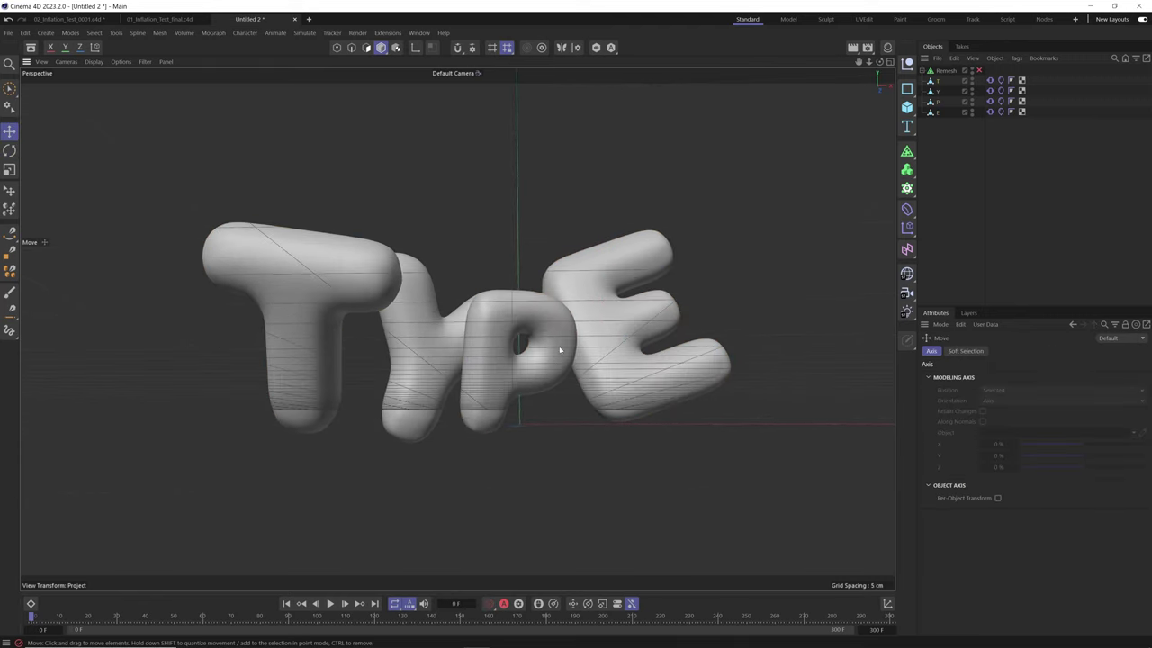
# Examine the Map setting of the T's Balloon tag.
pyautogui.click(998, 81)
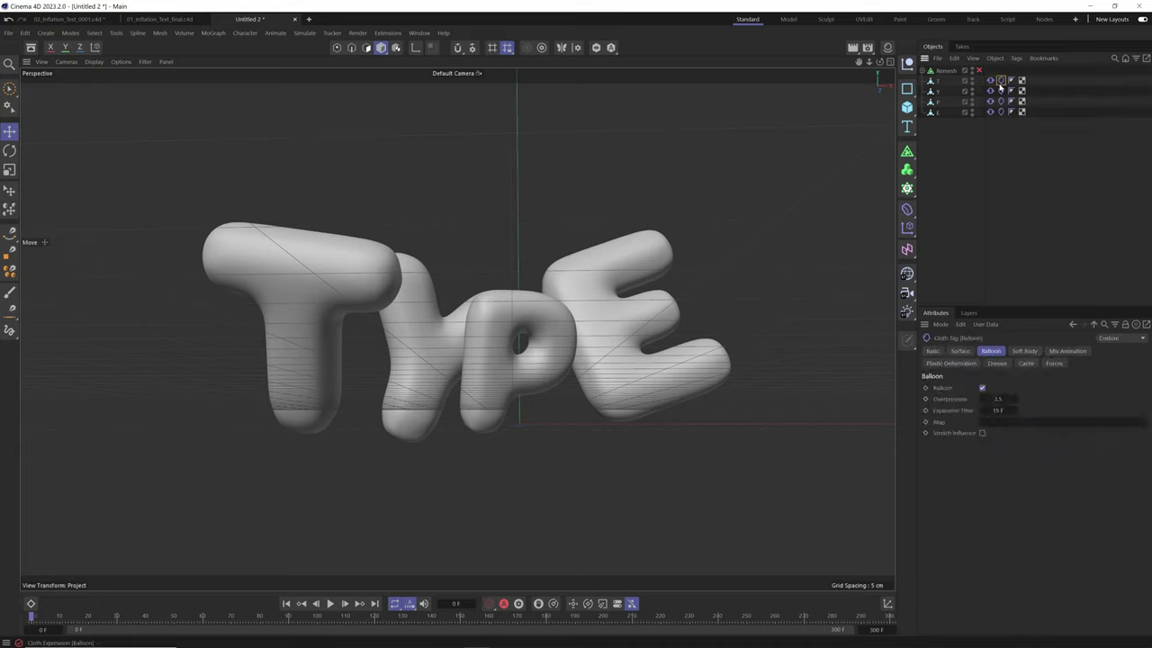
pyautogui.click(1037, 153)
pyautogui.click(1000, 81)
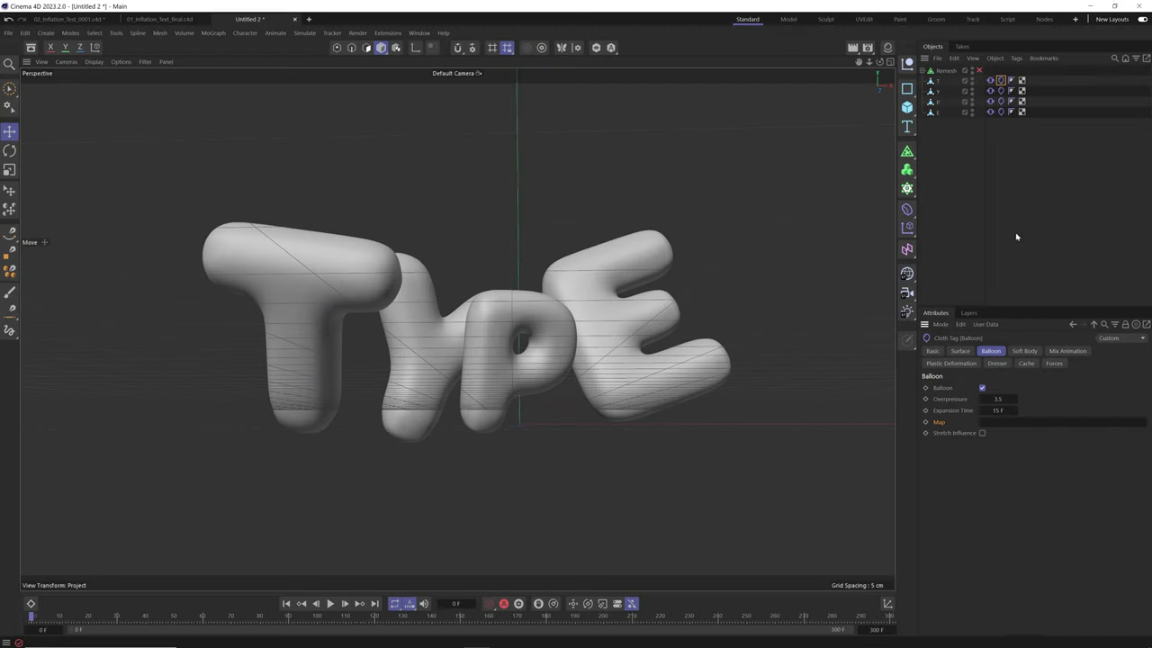
pyautogui.click(1016, 237)
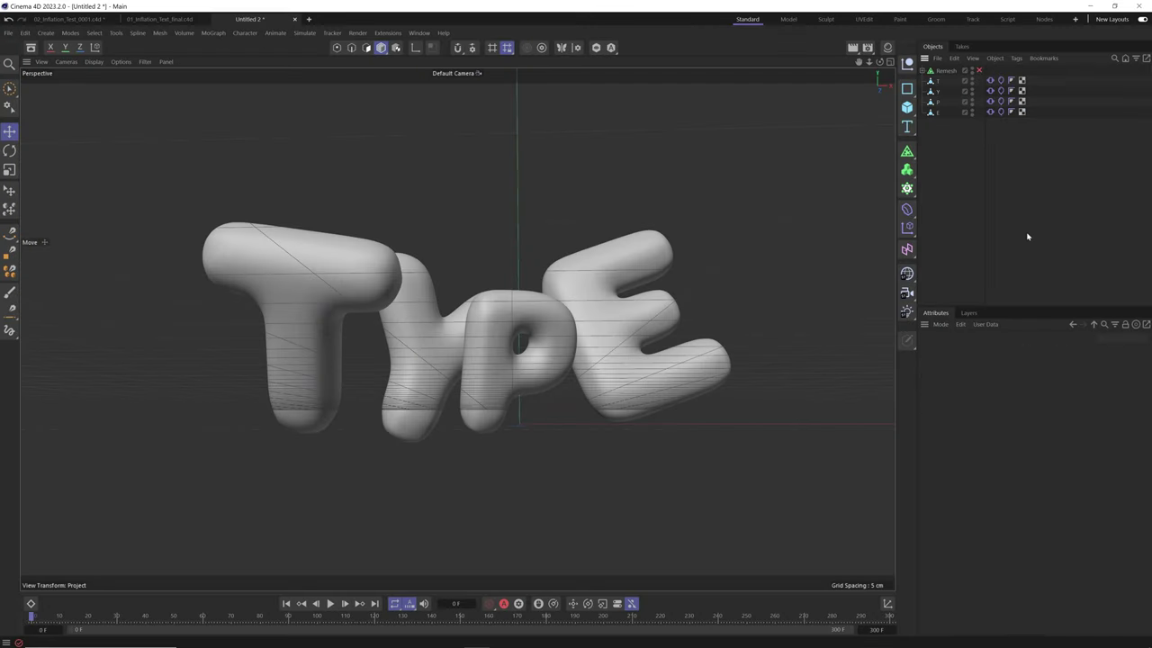
# Add a Vertex Map tag to each of the four letters.
pyautogui.moveTo(935, 90); pyautogui.dragTo(949, 85)
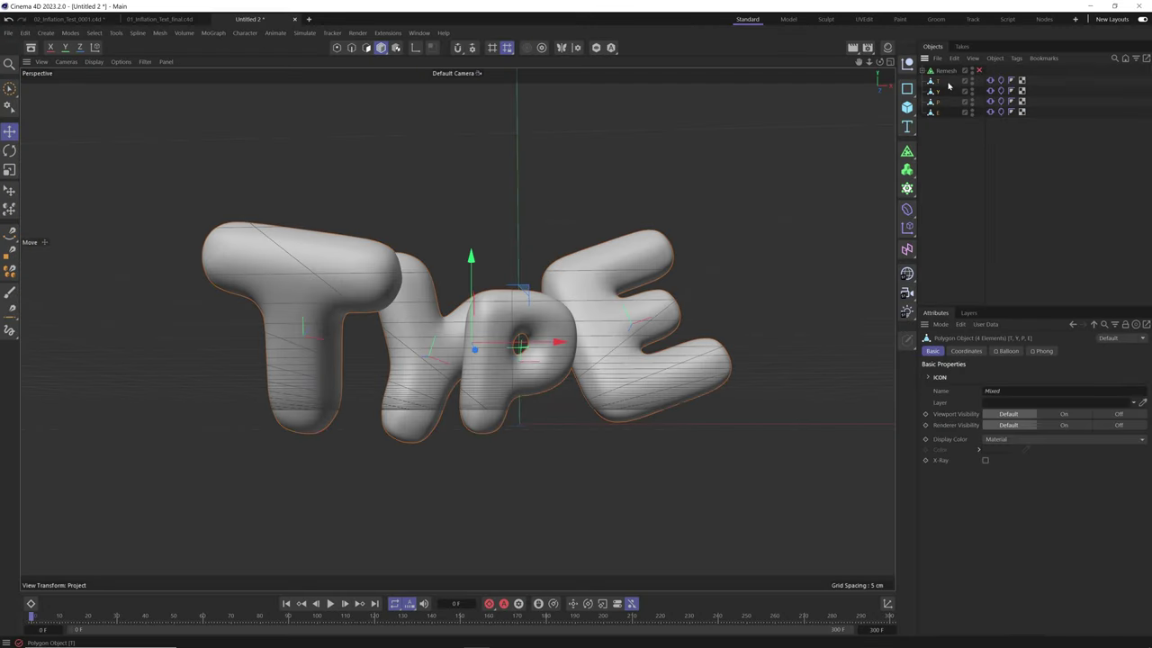
pyautogui.hotkey('shift', 'c')
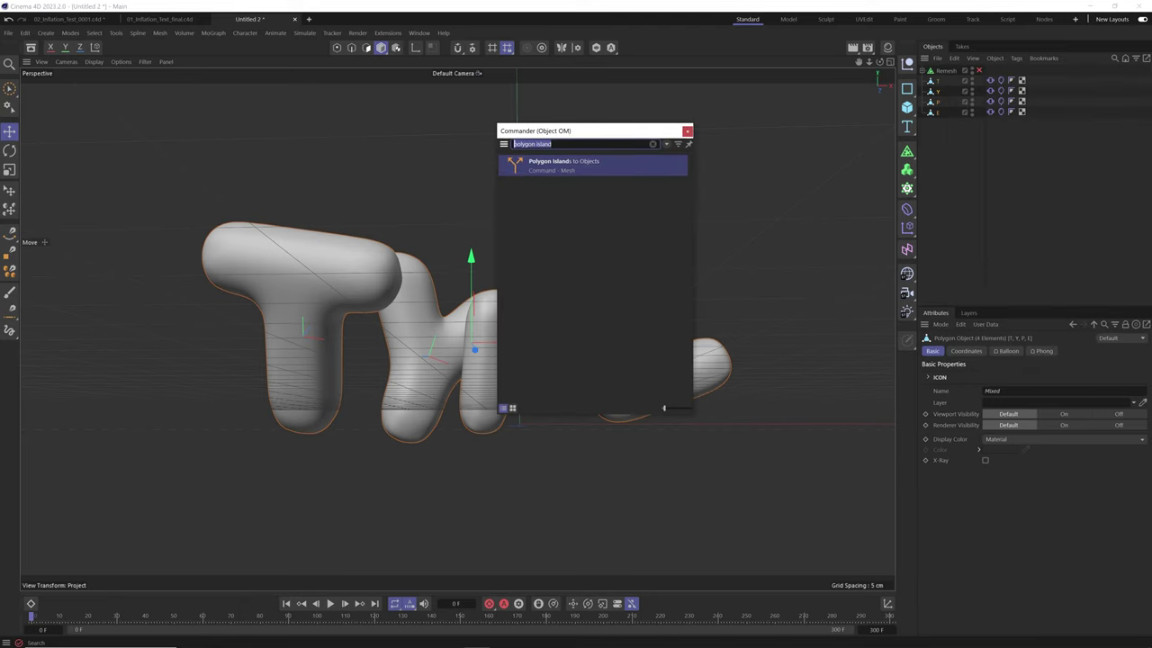
pyautogui.write('v')
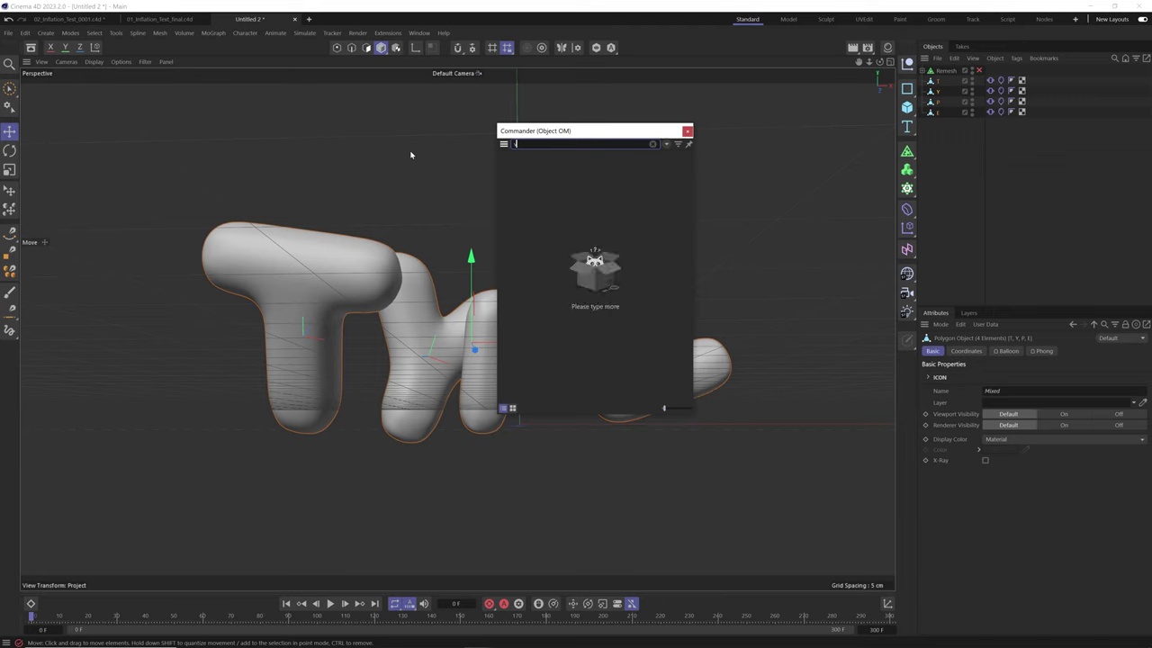
pyautogui.write('erte')
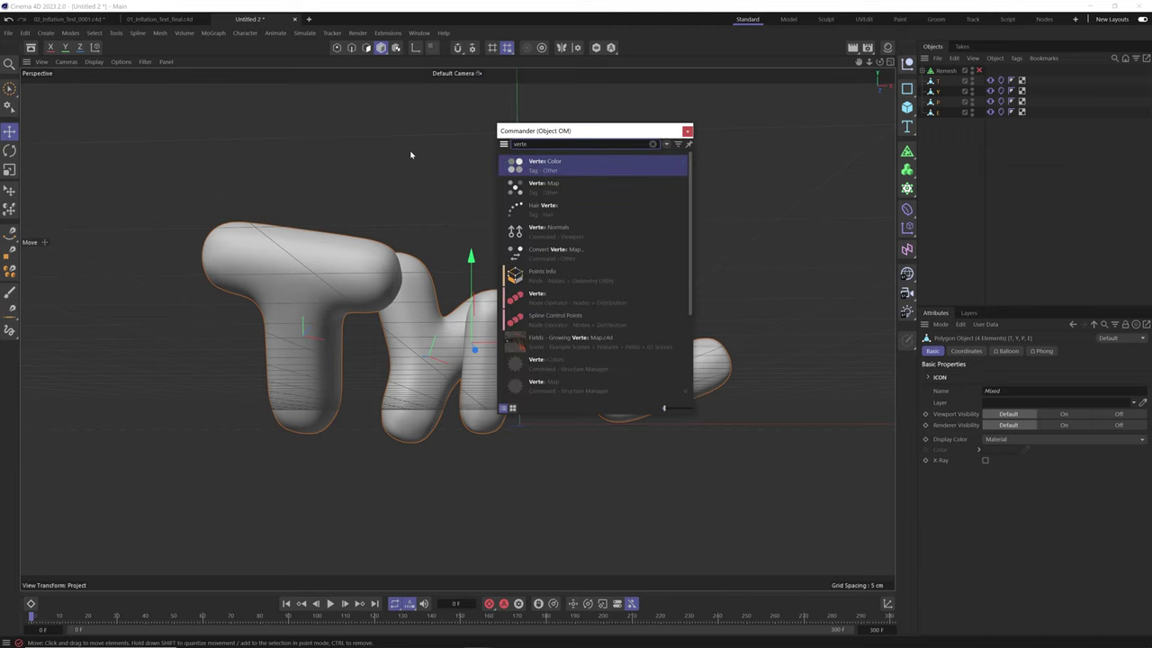
pyautogui.write('x map')
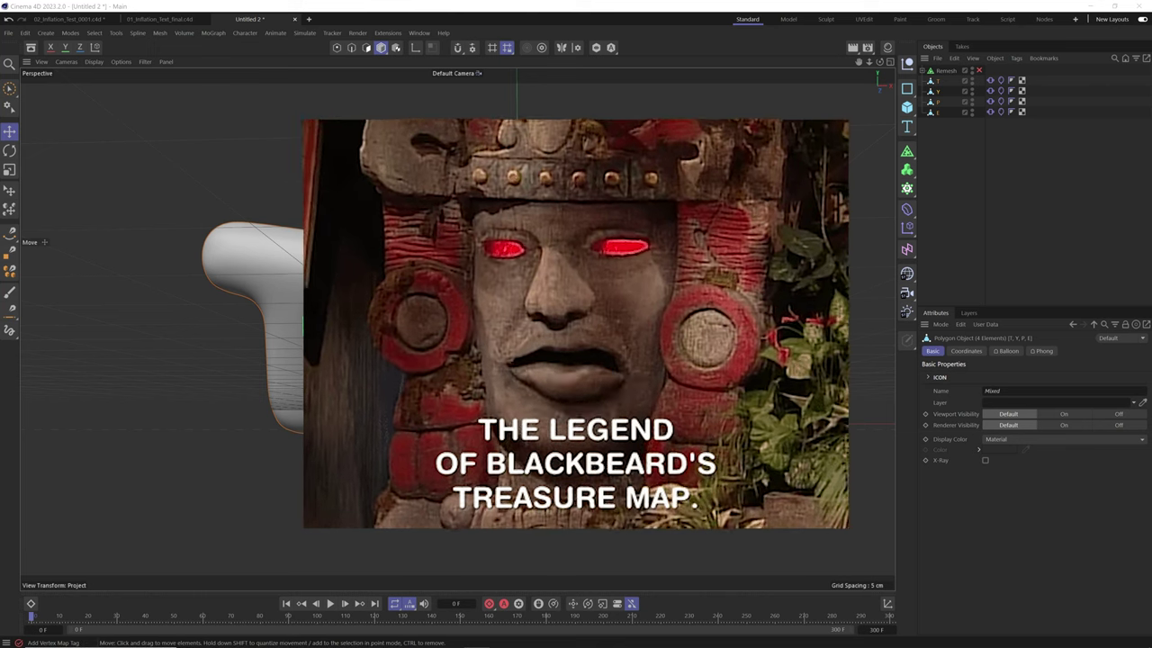
pyautogui.click(567, 171)
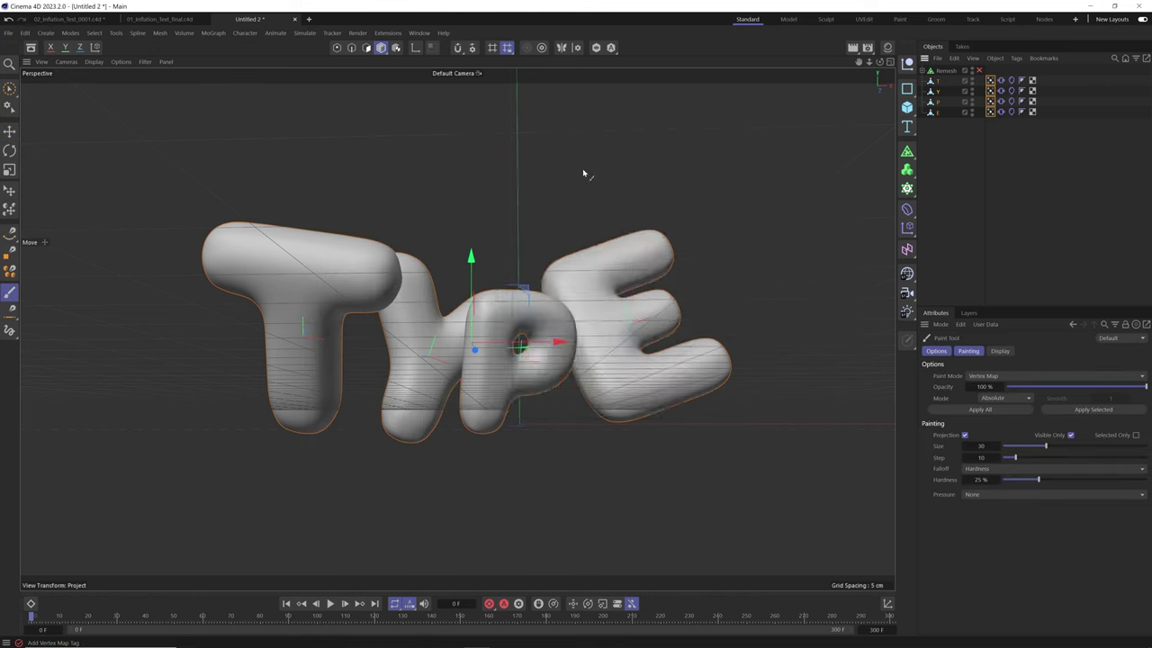
# Replace the Freeze layer in the T's vertex map with a Linear Field and move the field out from under the T.
pyautogui.click(991, 81)
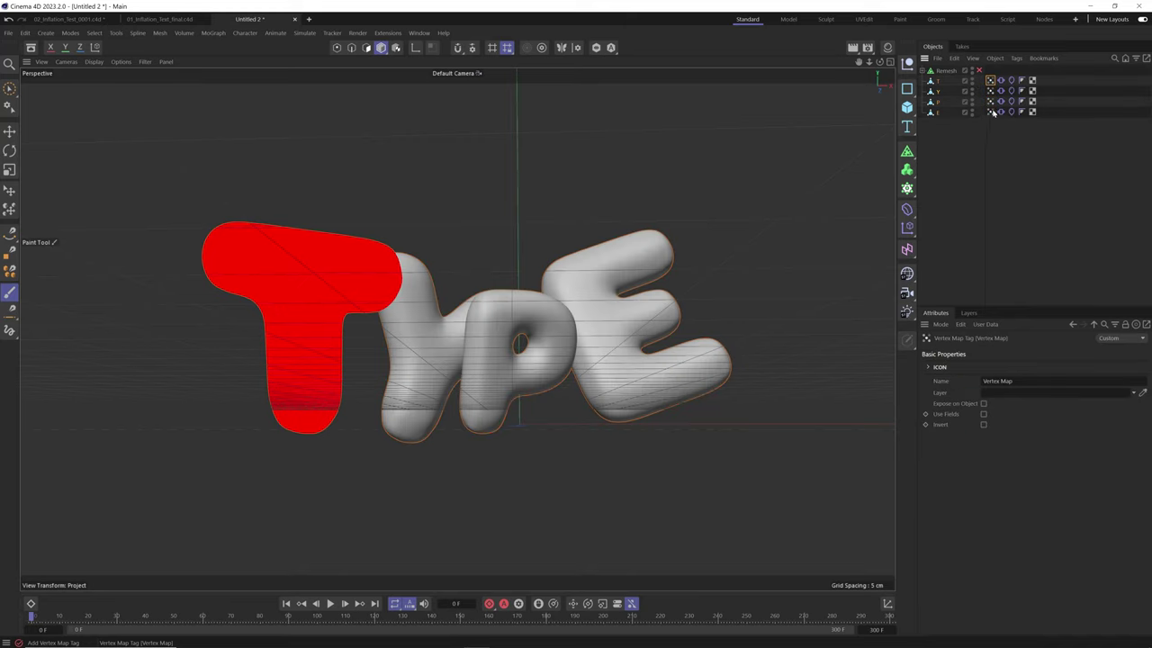
pyautogui.keyDown('shift'); pyautogui.click(990, 111); pyautogui.keyUp('shift')
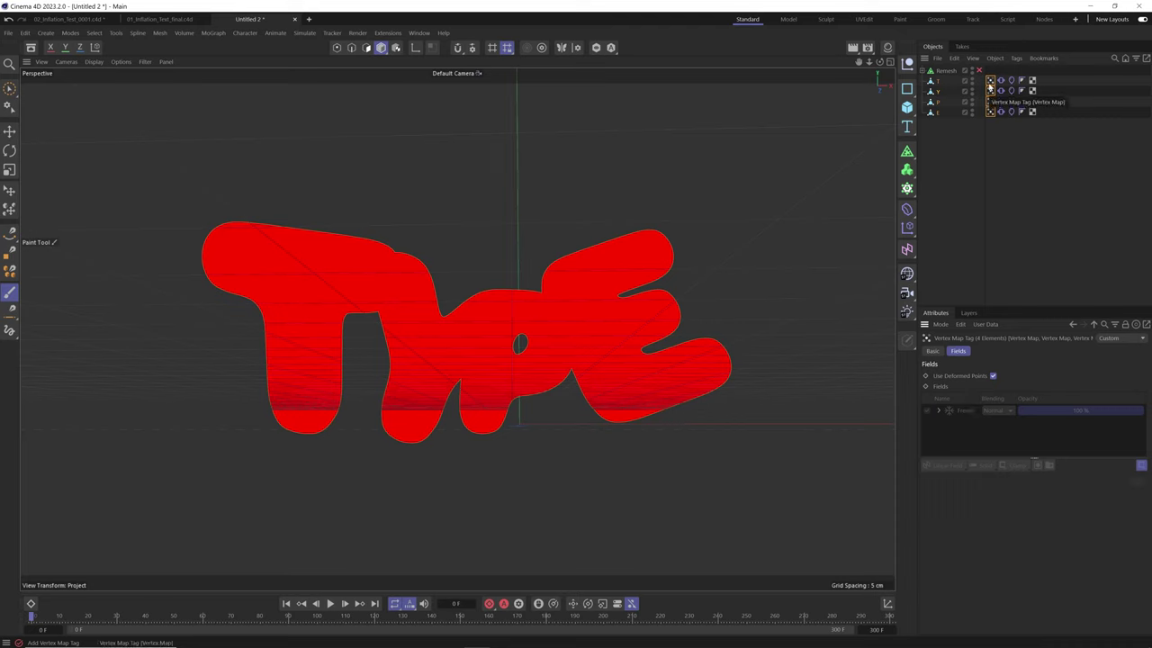
pyautogui.click(990, 81)
pyautogui.click(966, 411)
pyautogui.press('Delete')
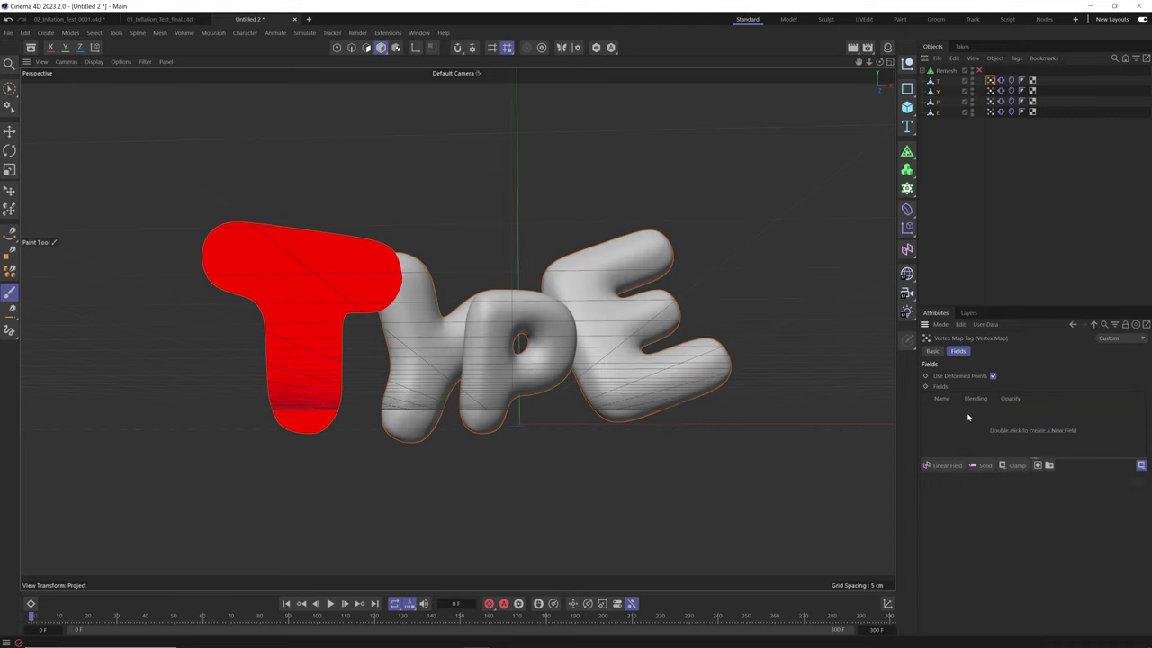
pyautogui.click(941, 465)
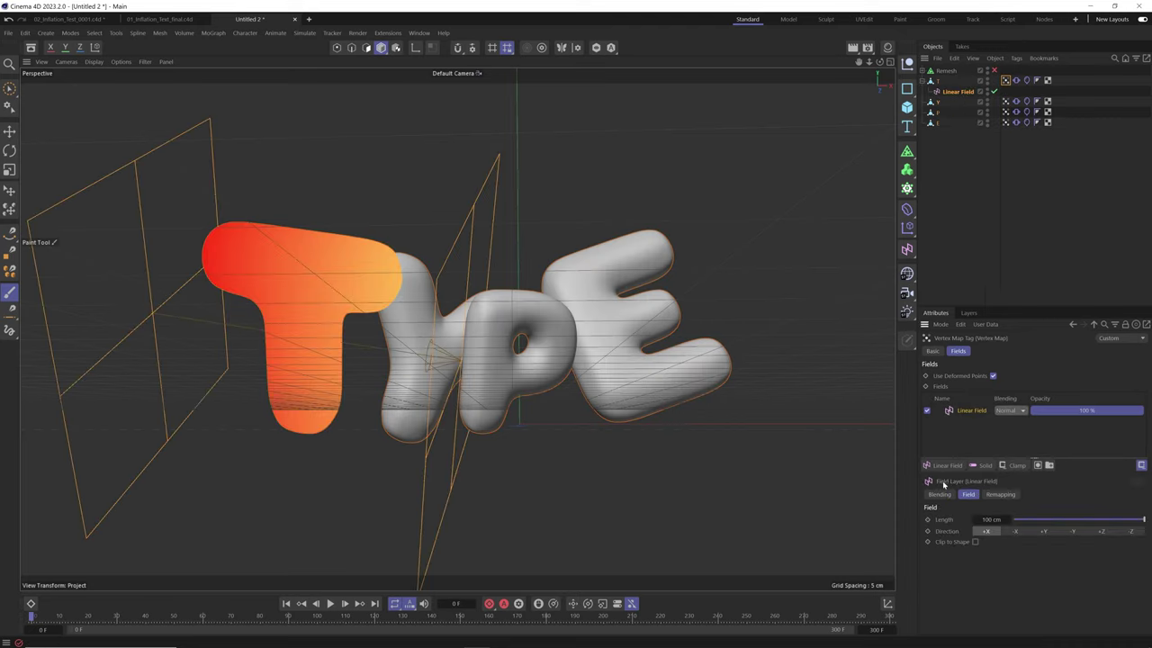
pyautogui.moveTo(957, 92); pyautogui.dragTo(954, 189)
# Move the Linear Field toward the left side of the T and straighten its orientation along the word.
pyautogui.press('e')
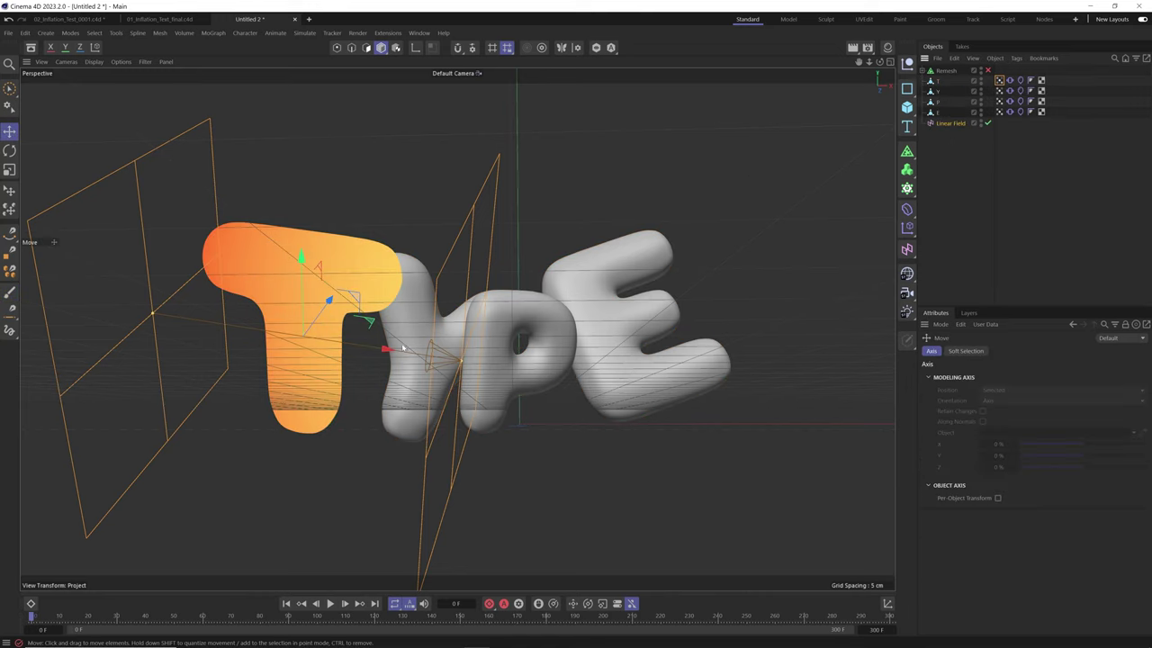
pyautogui.moveTo(403, 347); pyautogui.dragTo(358, 349)
pyautogui.press('r')
pyautogui.moveTo(252, 347); pyautogui.dragTo(246, 325)
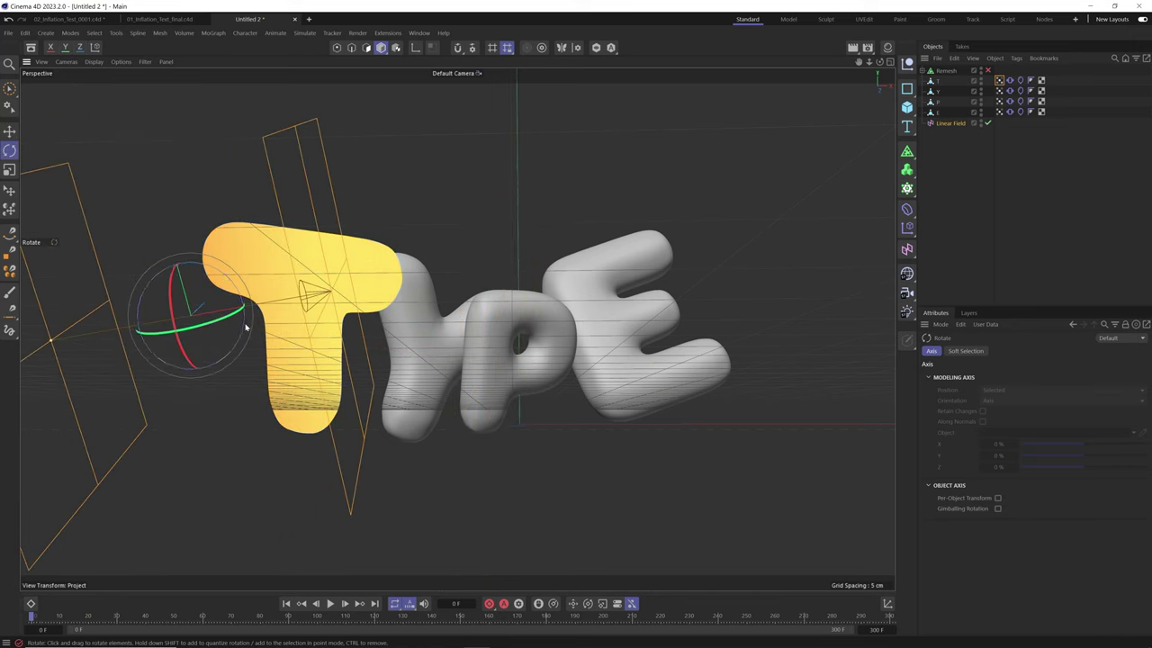
pyautogui.hotkey('ctrl', 'z')
pyautogui.hotkey('ctrl', 'z')
pyautogui.press('e')
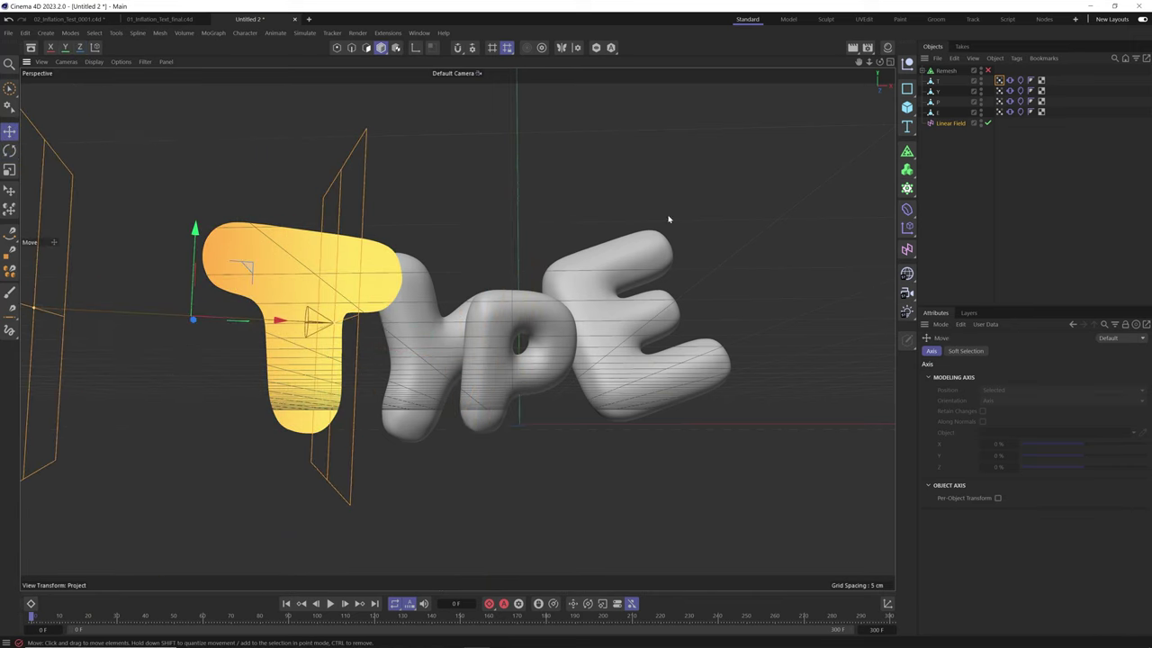
# Delete the Vertex Map tags from the letters Y, P and E.
pyautogui.click(999, 92)
pyautogui.click(999, 80)
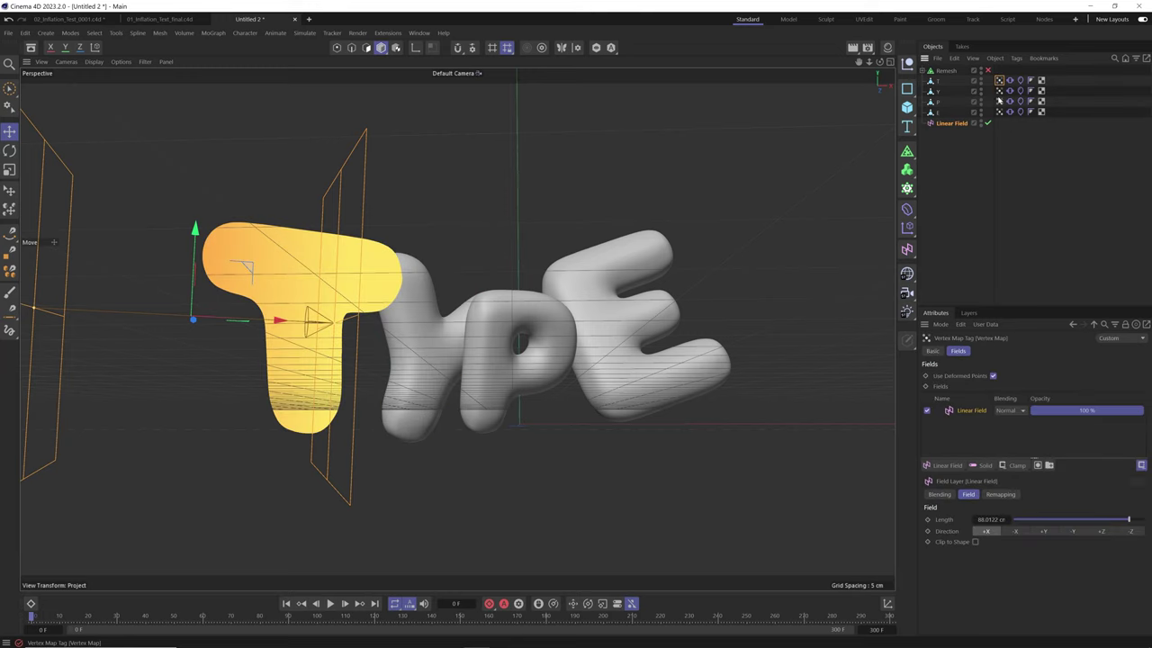
pyautogui.click(999, 91)
pyautogui.press('Delete')
pyautogui.click(999, 102)
pyautogui.press('Delete')
pyautogui.click(999, 112)
pyautogui.press('Delete')
# Copy the T's field-driven Vertex Map tag onto the letters Y, P and E.
pyautogui.click(999, 81)
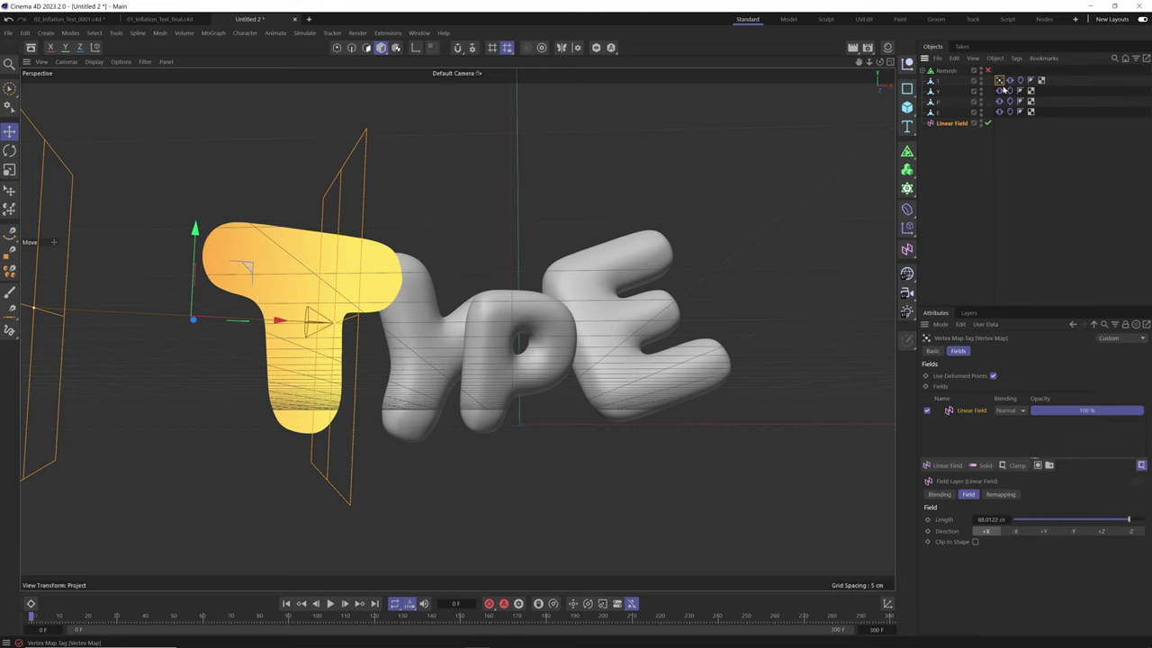
pyautogui.click(999, 91)
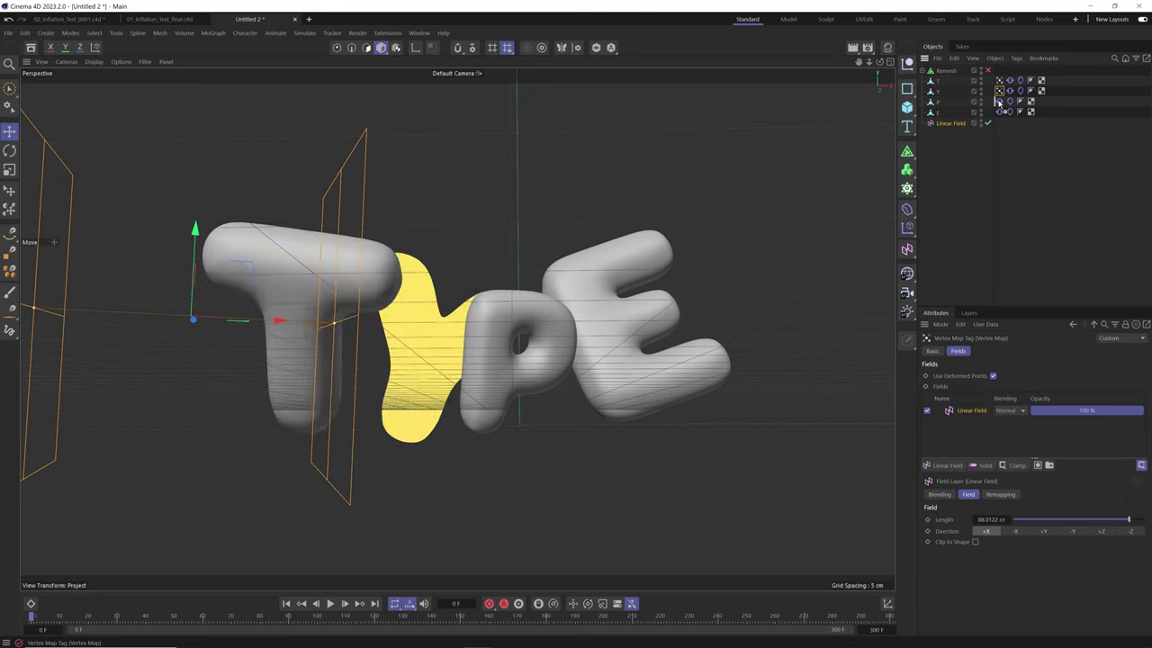
pyautogui.click(998, 101)
pyautogui.click(998, 112)
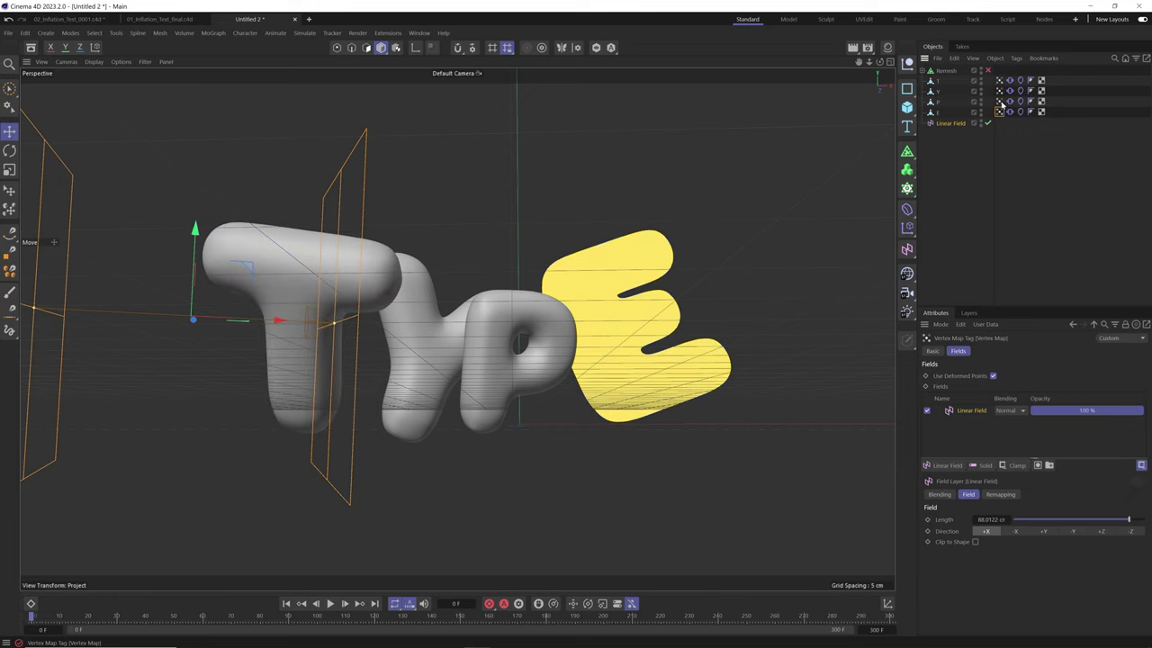
pyautogui.click(998, 101)
# Check each letter's vertex map and the Linear Field, and display all four vertex maps together.
pyautogui.click(998, 81)
pyautogui.click(999, 92)
pyautogui.click(999, 102)
pyautogui.click(999, 111)
pyautogui.click(948, 123)
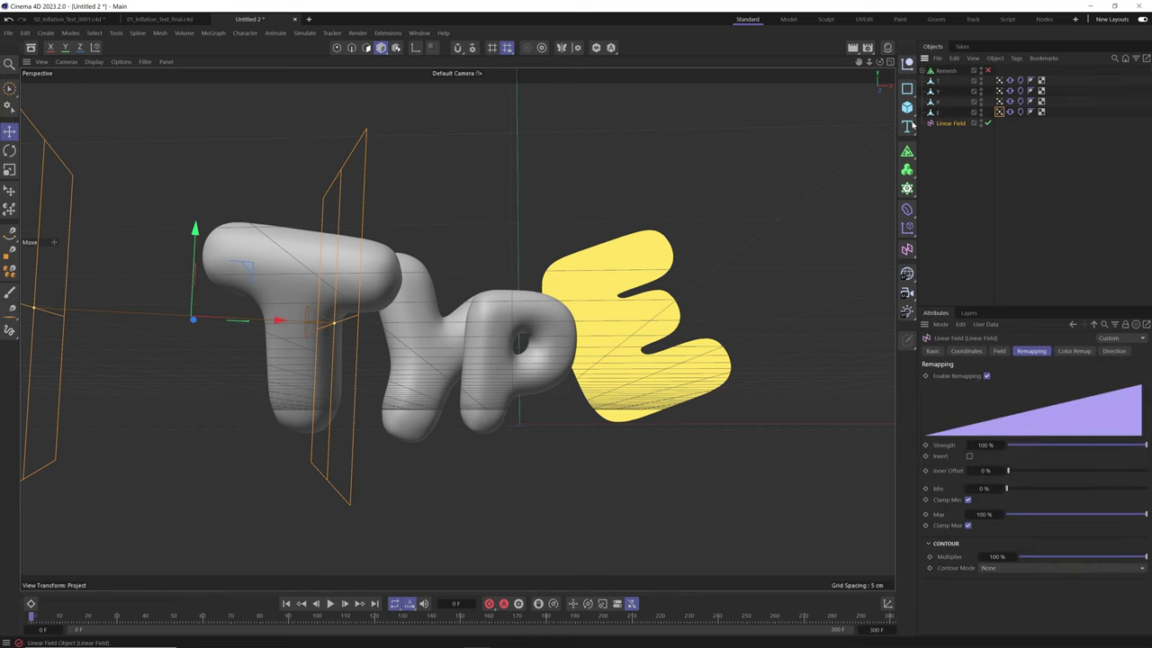
pyautogui.click(998, 80)
pyautogui.click(999, 112)
pyautogui.keyDown('shift'); pyautogui.click(998, 80); pyautogui.keyUp('shift')
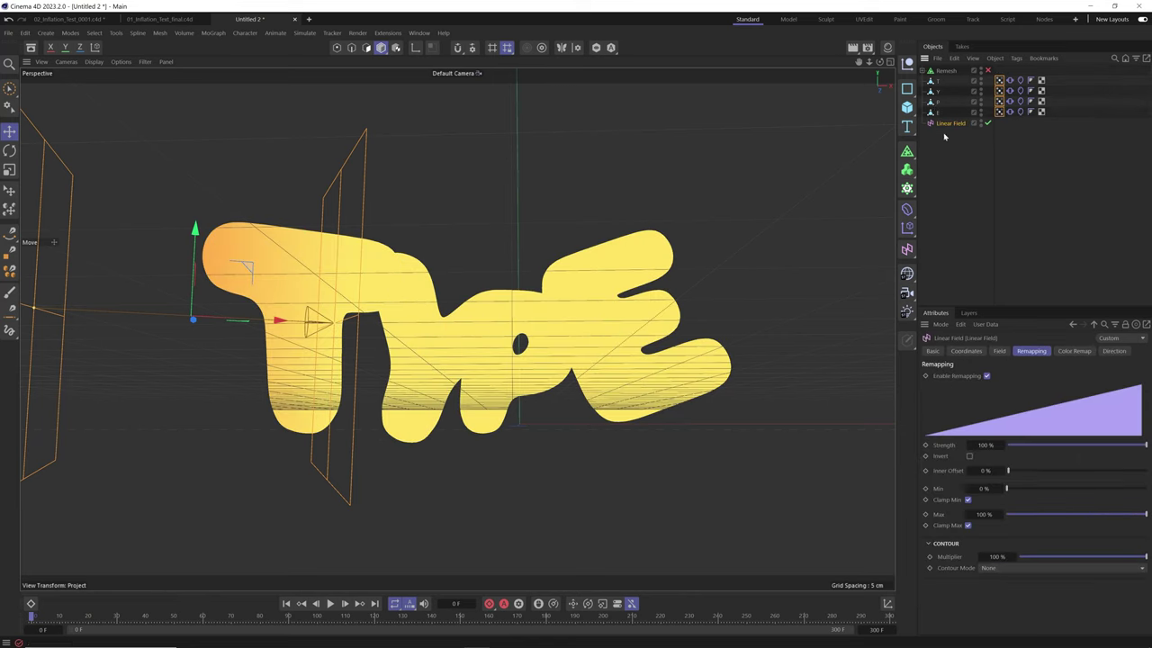
# Slide the Linear Field across the letters, shorten its length to about 80 cm and place it left of the T.
pyautogui.moveTo(376, 307); pyautogui.dragTo(409, 279)
pyautogui.press('r')
pyautogui.press('e')
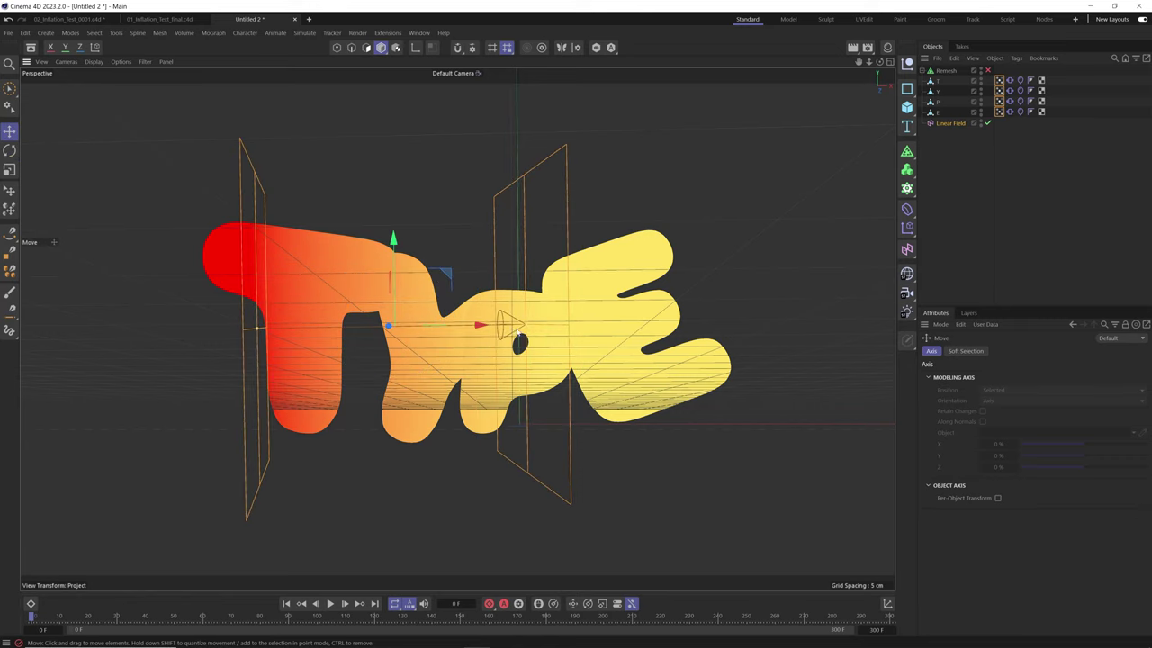
pyautogui.moveTo(531, 328); pyautogui.dragTo(513, 331)
pyautogui.moveTo(396, 310); pyautogui.dragTo(97, 331)
pyautogui.keyDown('alt'); pyautogui.moveTo(360, 341); pyautogui.dragTo(411, 345); pyautogui.keyUp('alt')
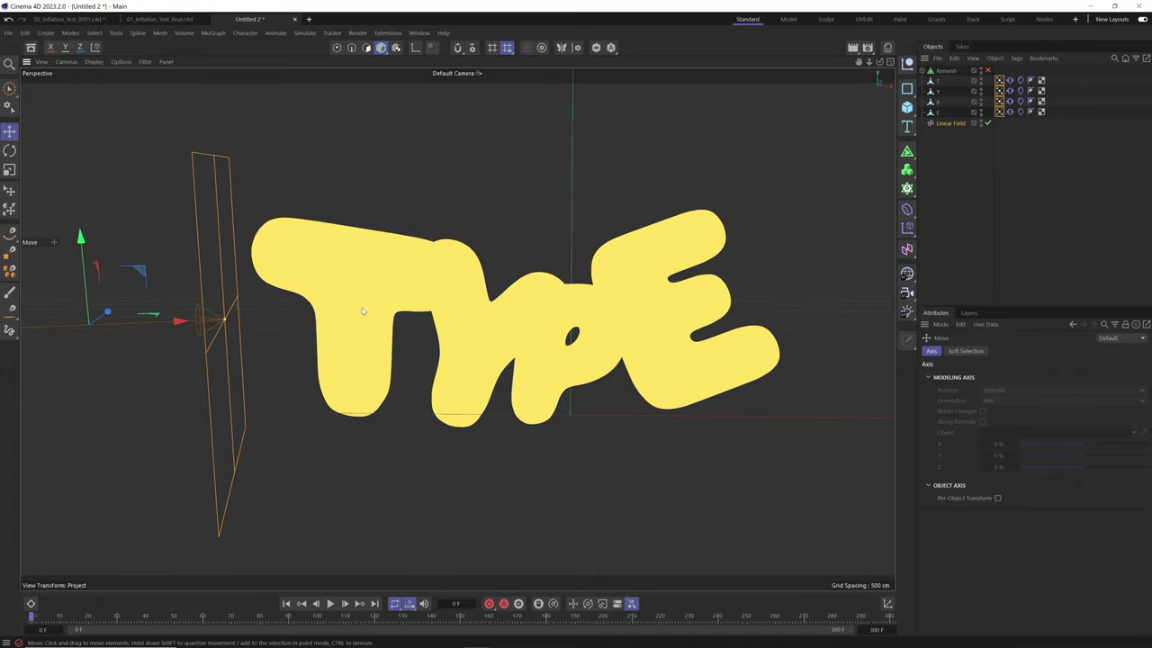
# Assign the vertex map to the Target Length Map in the Surface settings of all four Balloon tags.
pyautogui.click(966, 159)
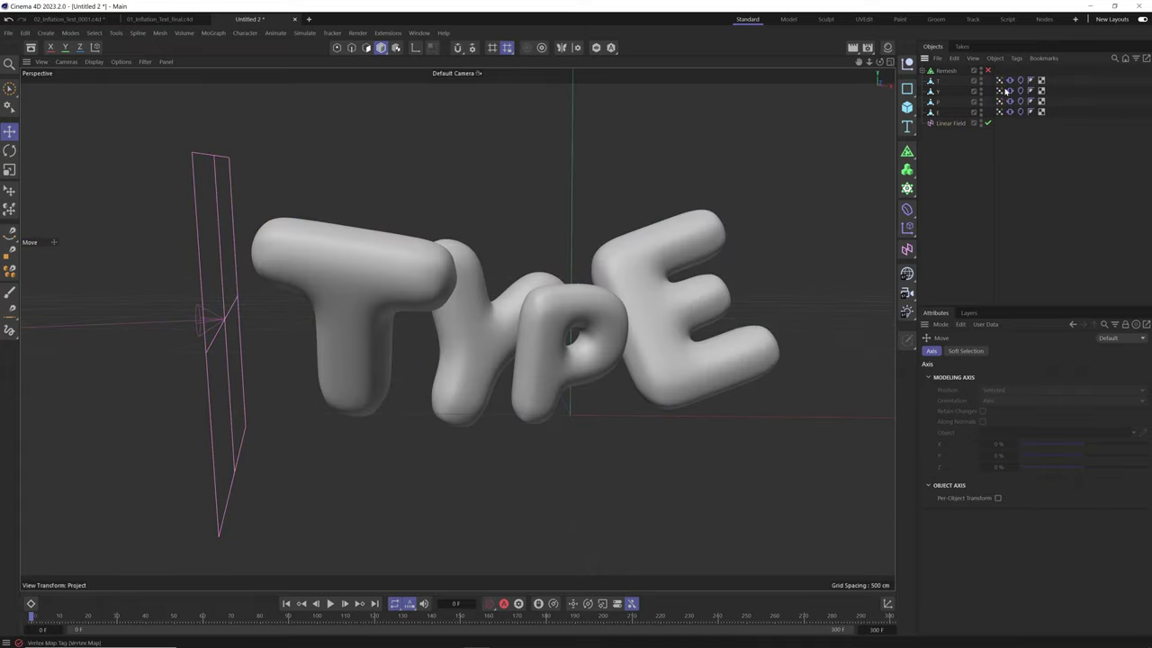
pyautogui.click(1009, 81)
pyautogui.keyDown('shift'); pyautogui.click(1011, 112); pyautogui.keyUp('shift')
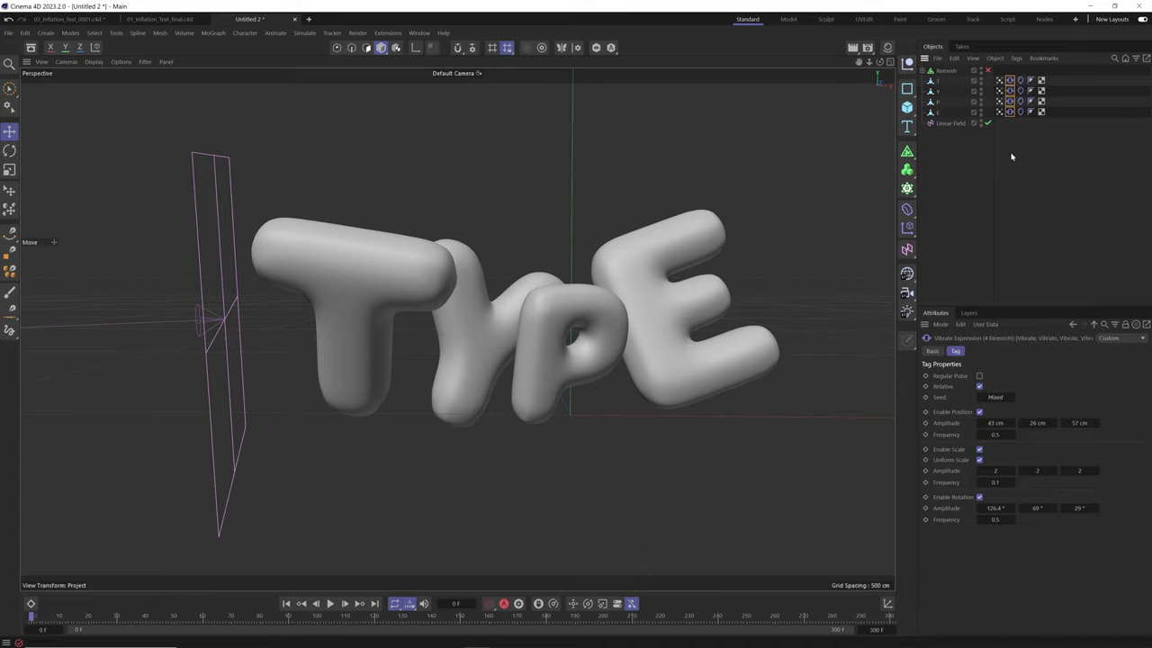
pyautogui.click(1019, 80)
pyautogui.keyDown('shift'); pyautogui.click(1020, 111); pyautogui.keyUp('shift')
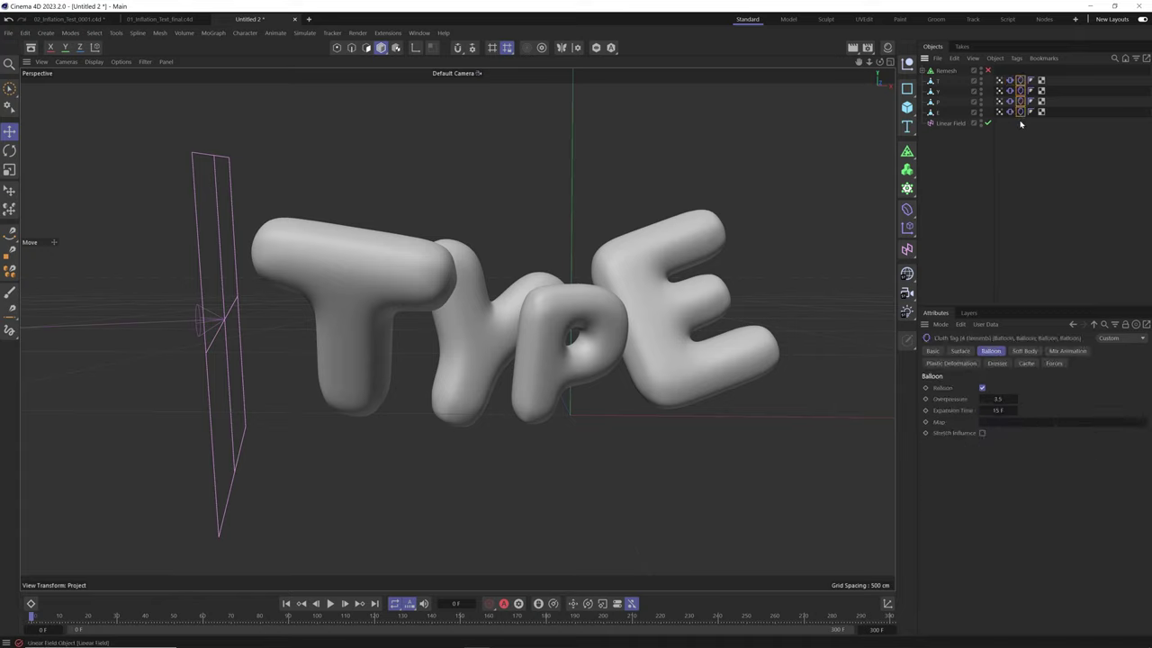
pyautogui.click(961, 351)
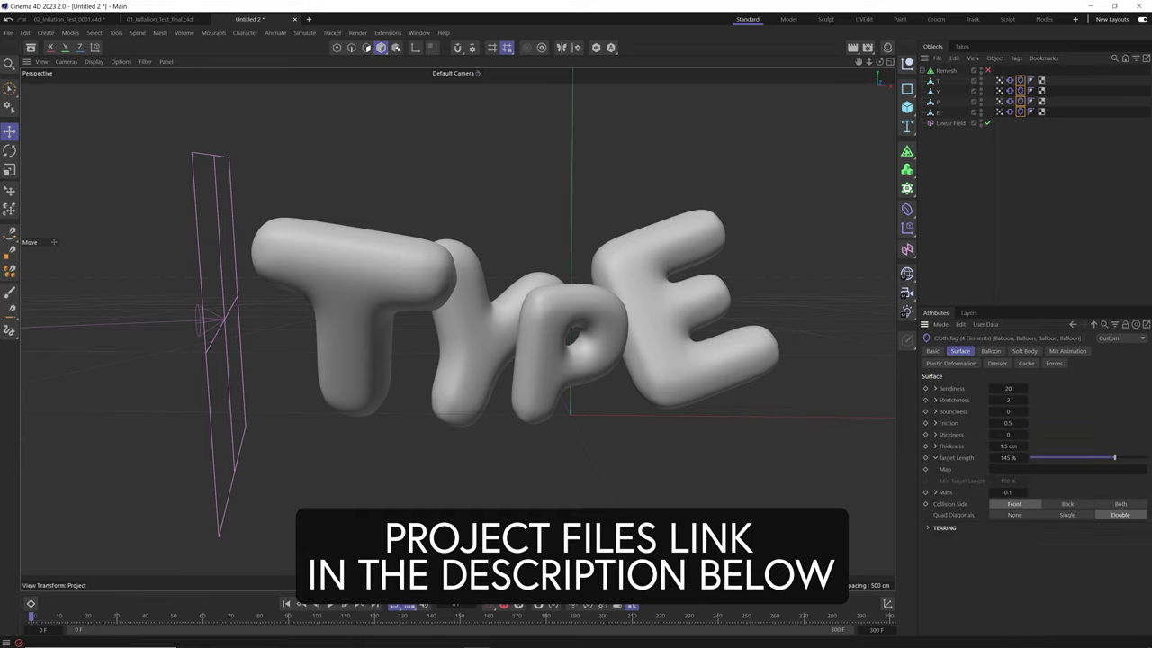
pyautogui.click(935, 458)
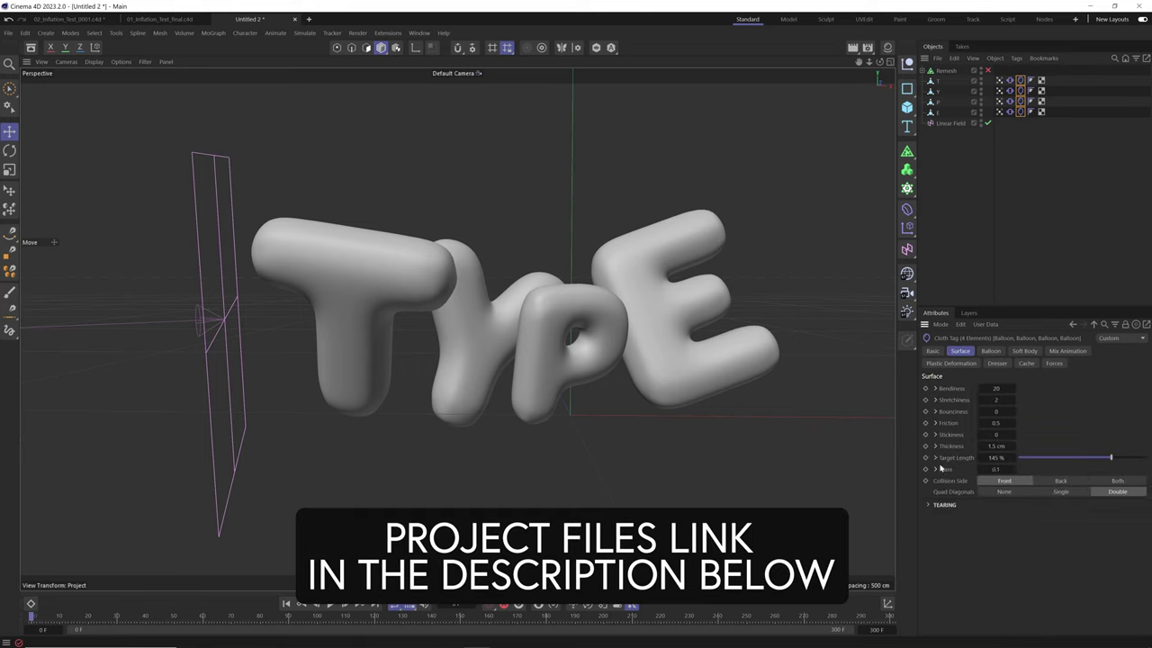
pyautogui.click(936, 458)
pyautogui.click(935, 458)
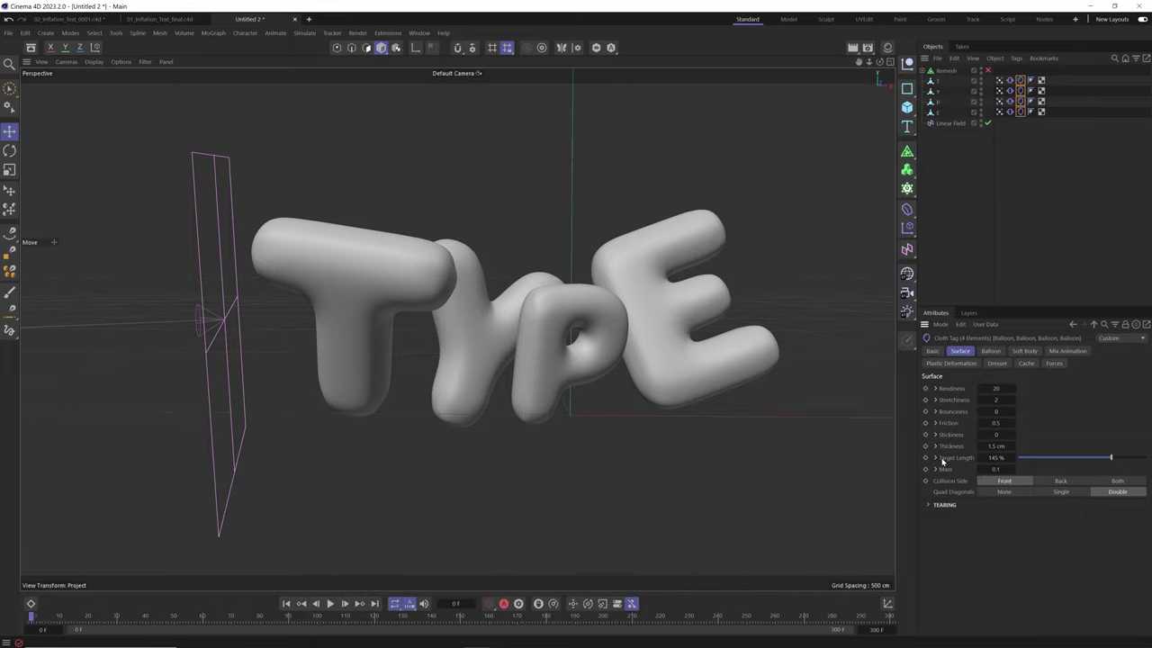
pyautogui.click(941, 460)
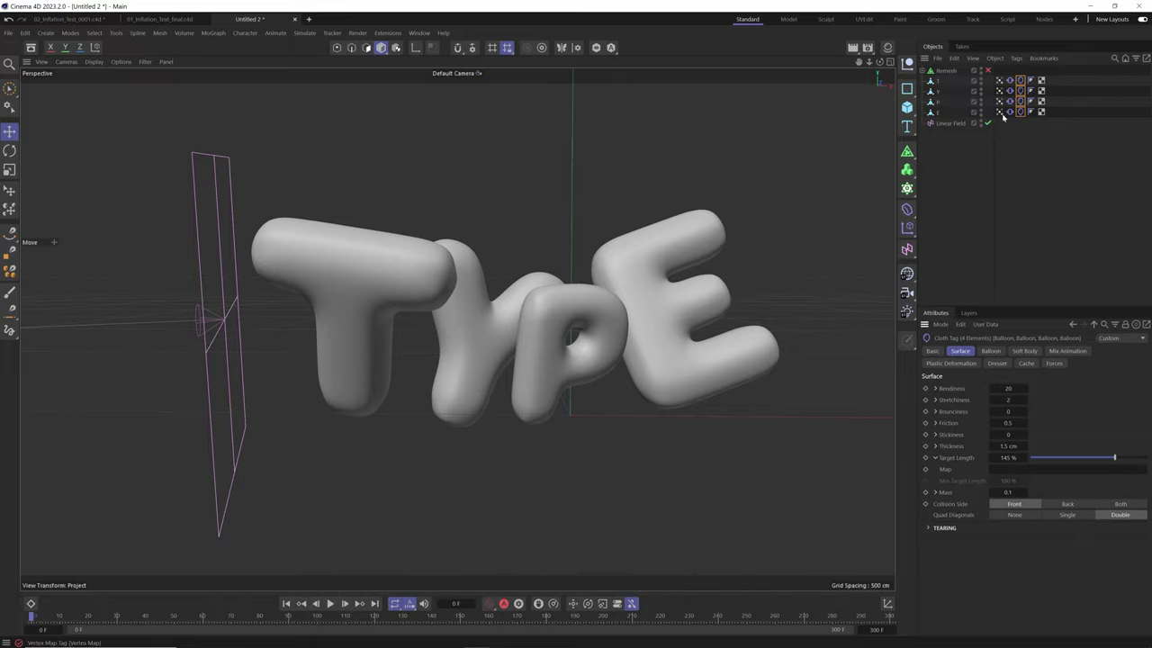
pyautogui.moveTo(1001, 114); pyautogui.dragTo(1004, 392)
pyautogui.moveTo(1054, 470); pyautogui.dragTo(1054, 472)
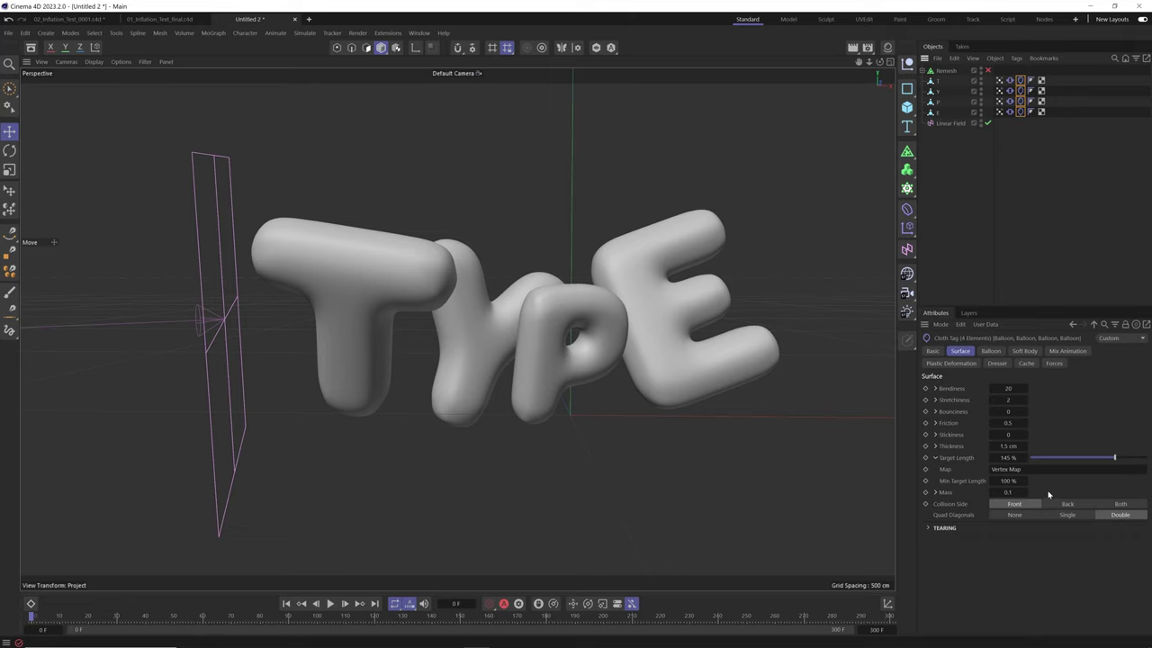
# Assign the vertex map to the With Force Map in the Mix Animation settings of all four Balloon tags.
pyautogui.click(999, 80)
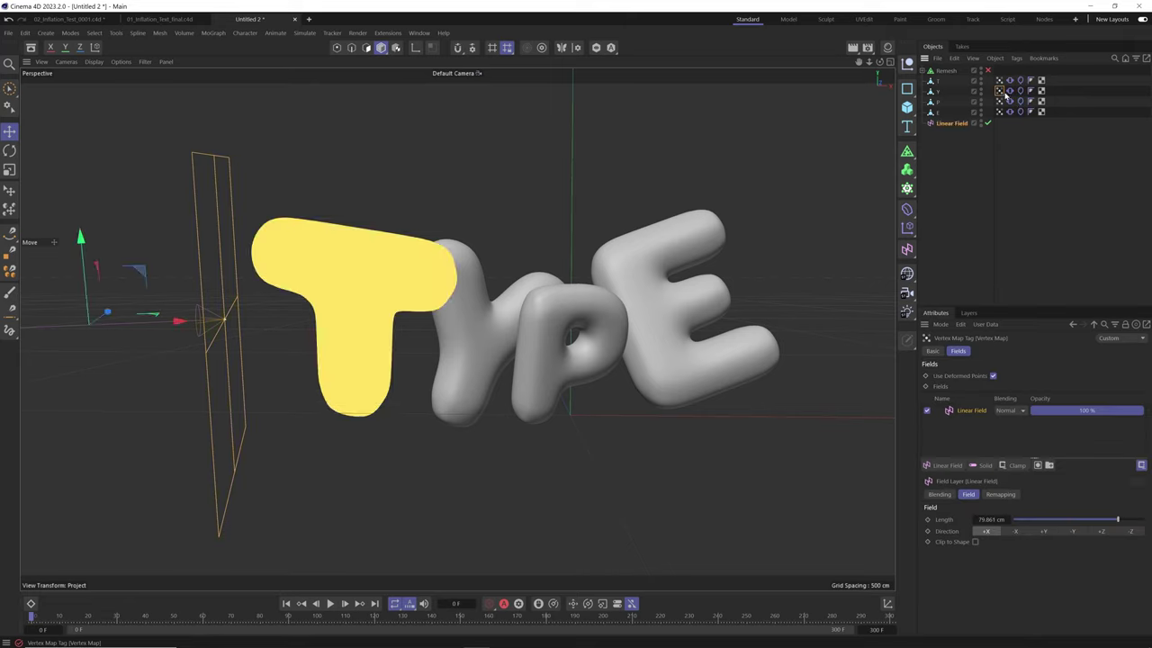
pyautogui.click(999, 100)
pyautogui.click(998, 112)
pyautogui.click(1020, 81)
pyautogui.keyDown('shift'); pyautogui.click(1019, 111); pyautogui.keyUp('shift')
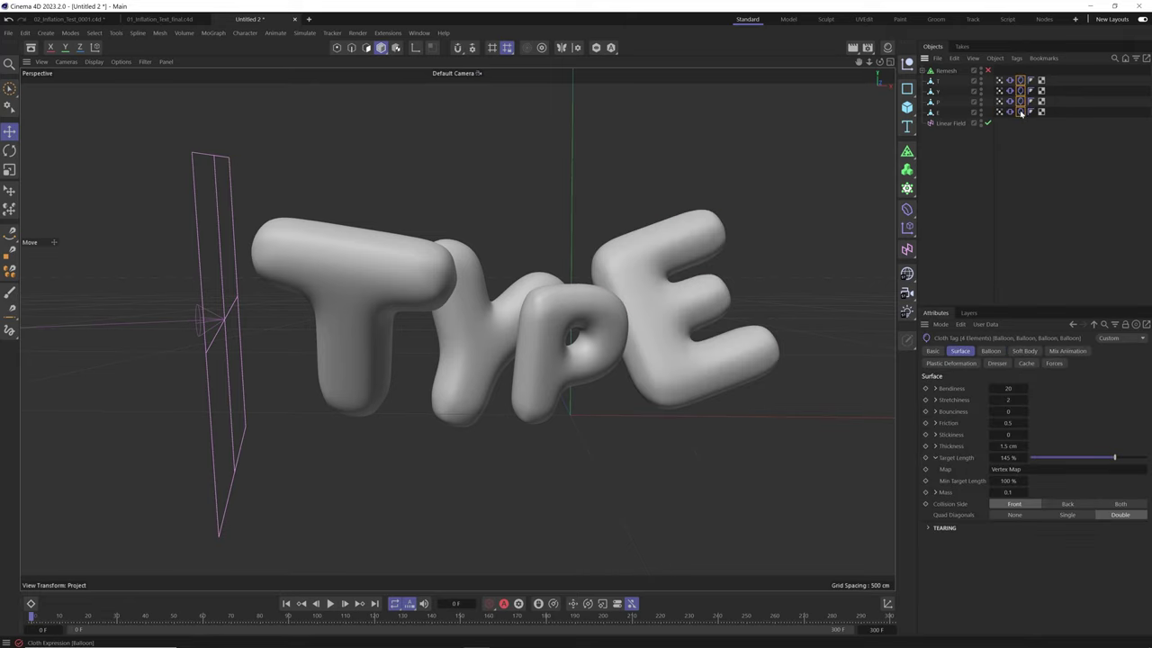
pyautogui.click(990, 351)
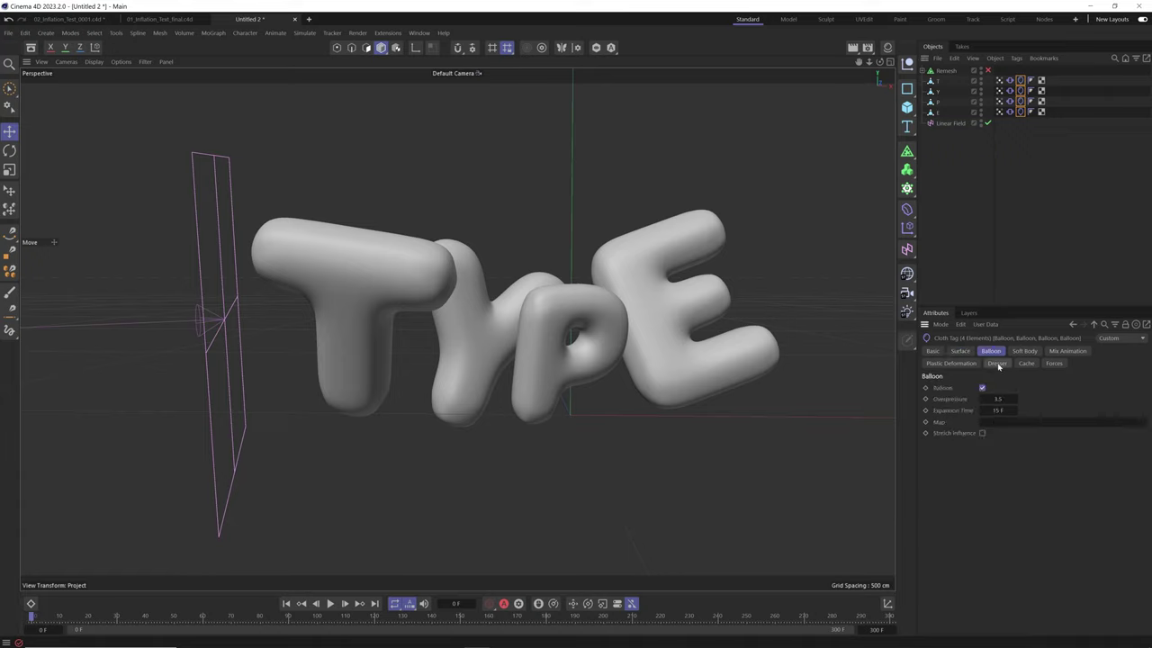
pyautogui.click(997, 113)
pyautogui.click(1066, 351)
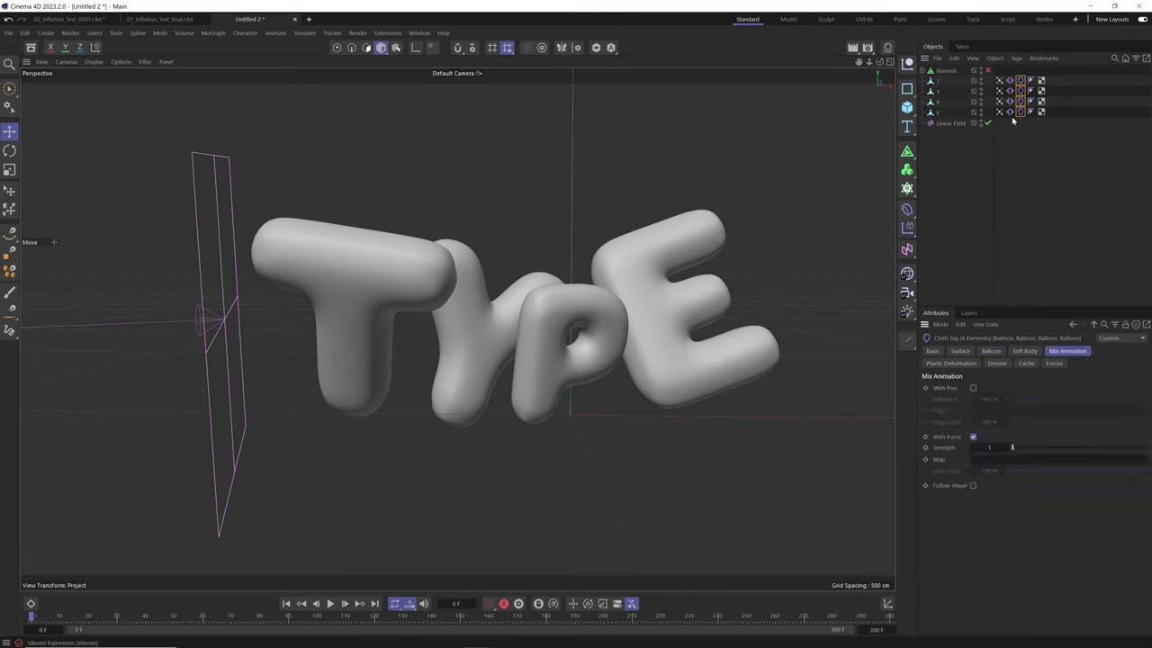
pyautogui.moveTo(1001, 117); pyautogui.dragTo(1054, 463)
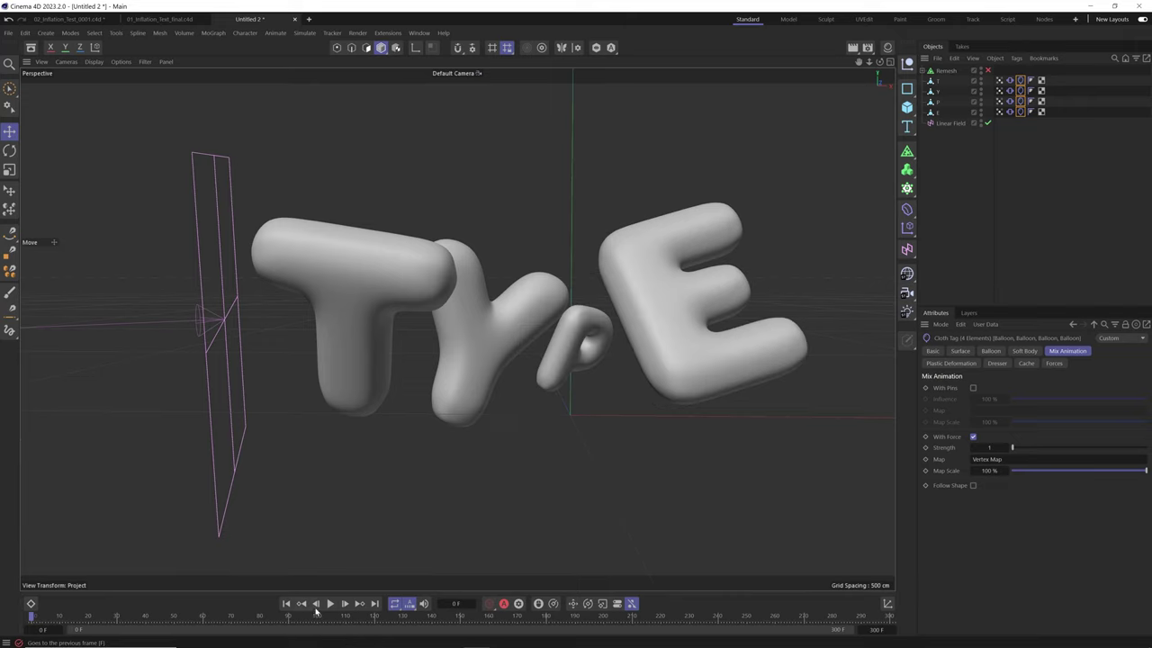
# Play the simulation and move the Linear Field beside the T to test its influence on the letters.
pyautogui.click(941, 236)
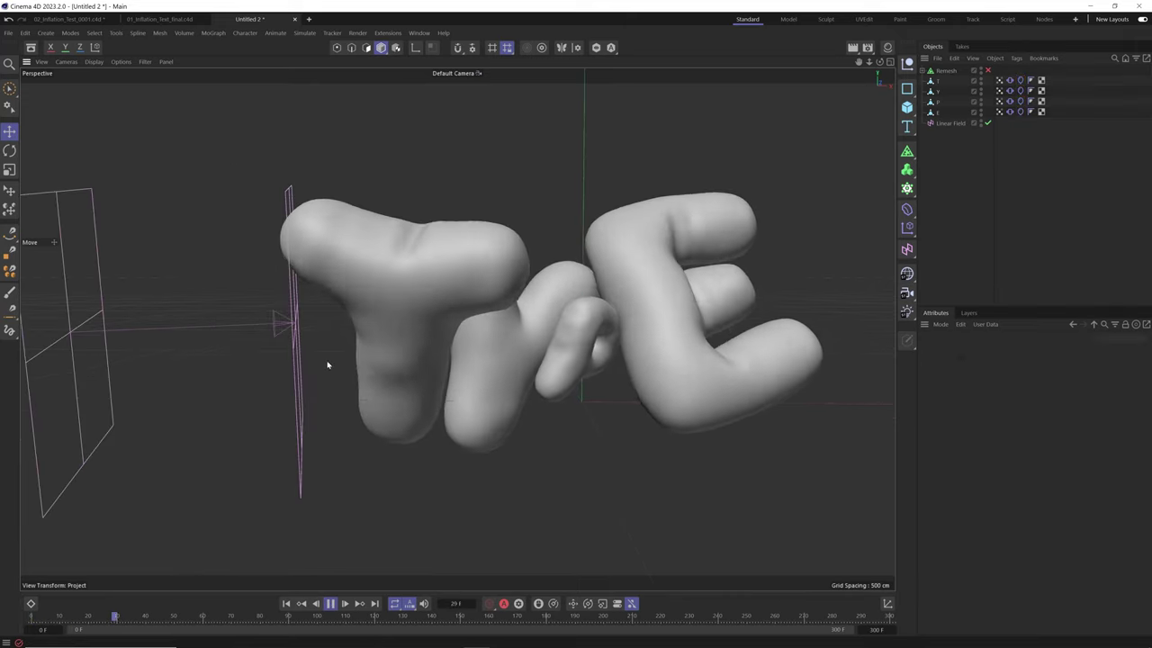
pyautogui.click(299, 358)
pyautogui.moveTo(343, 341); pyautogui.dragTo(191, 321)
# Review the Mix Animation settings of the four Balloon tags during playback and return to the first frame.
pyautogui.click(1010, 81)
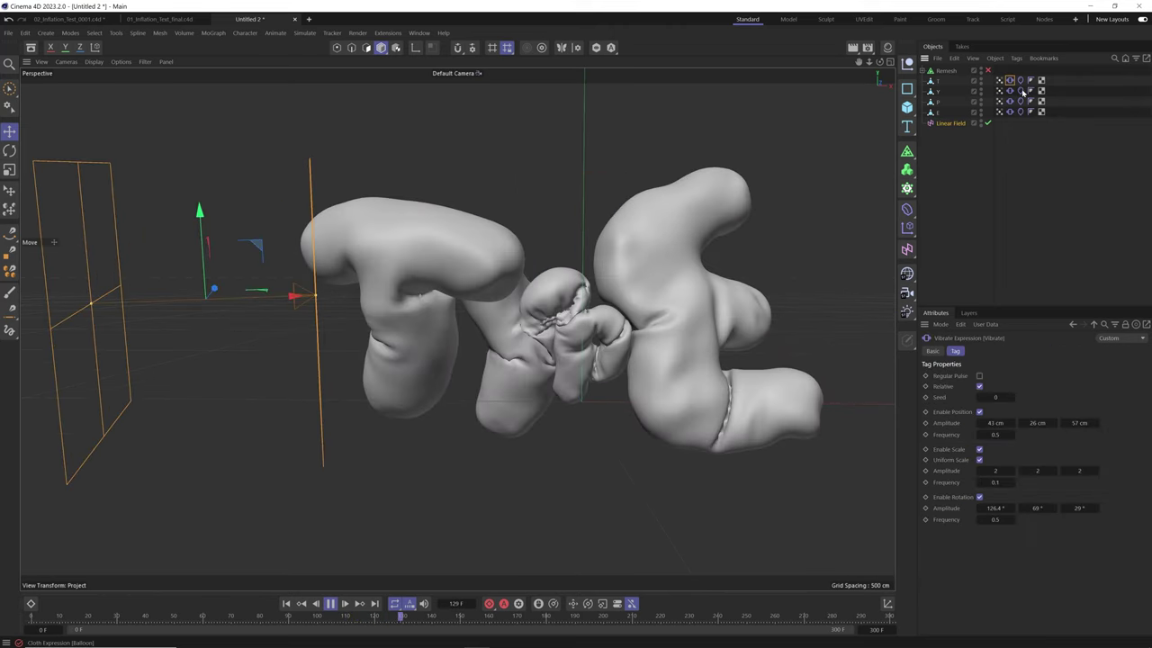
pyautogui.click(1019, 81)
pyautogui.keyDown('shift'); pyautogui.click(1029, 113); pyautogui.keyUp('shift')
pyautogui.click(1020, 81)
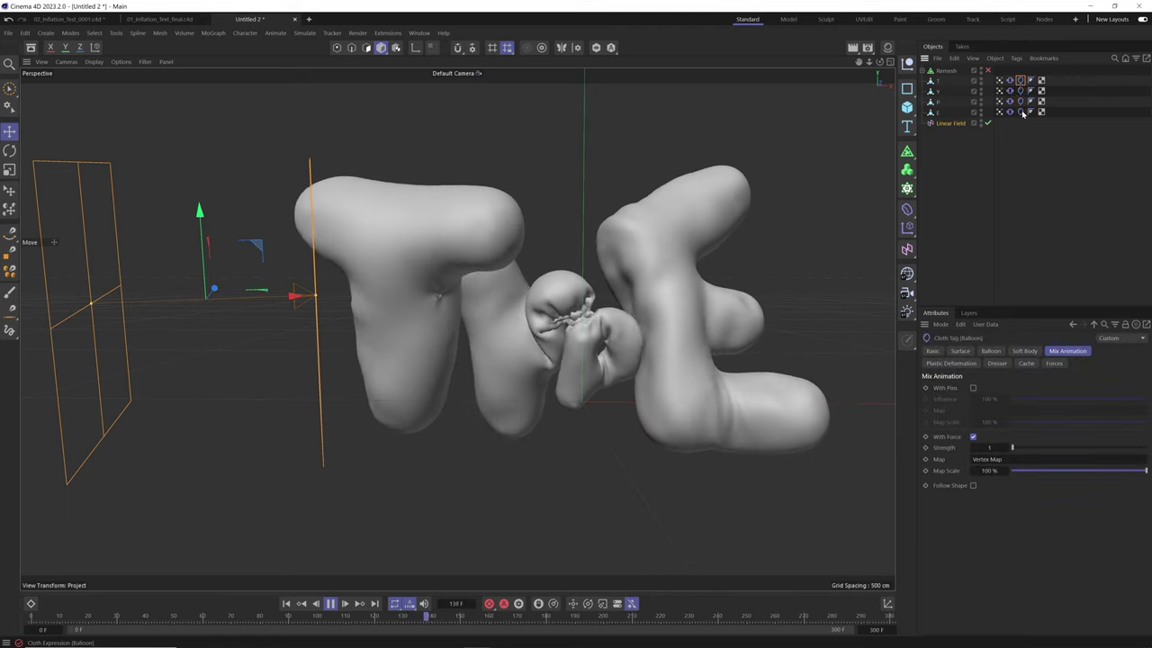
pyautogui.keyDown('shift'); pyautogui.click(1021, 112); pyautogui.keyUp('shift')
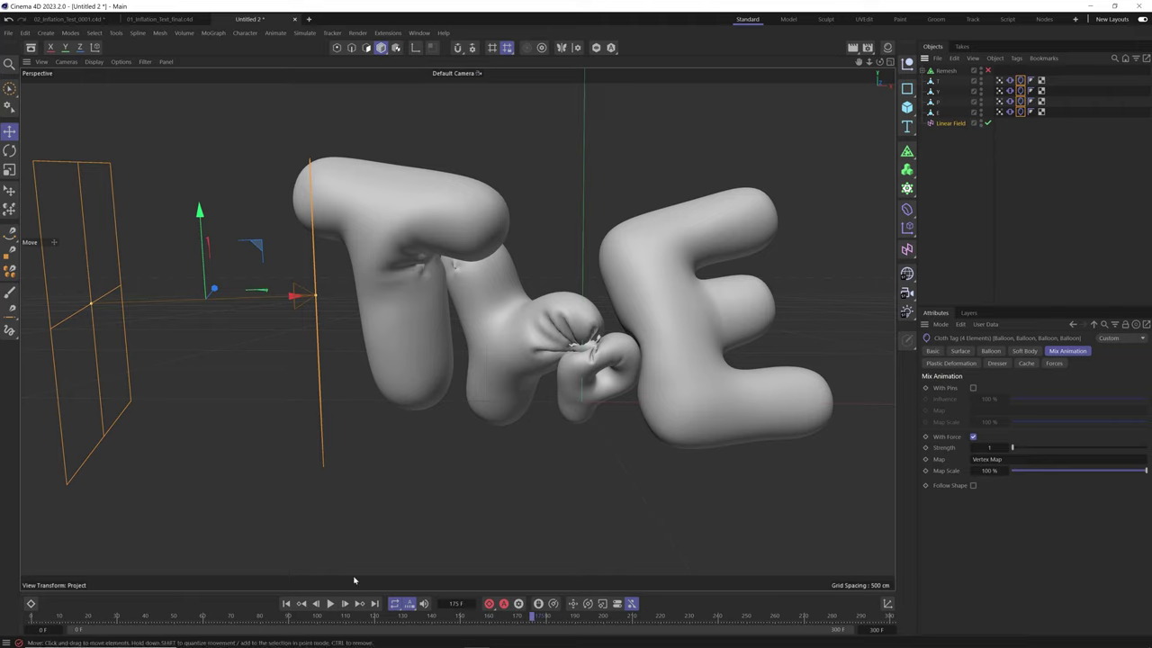
pyautogui.click(286, 603)
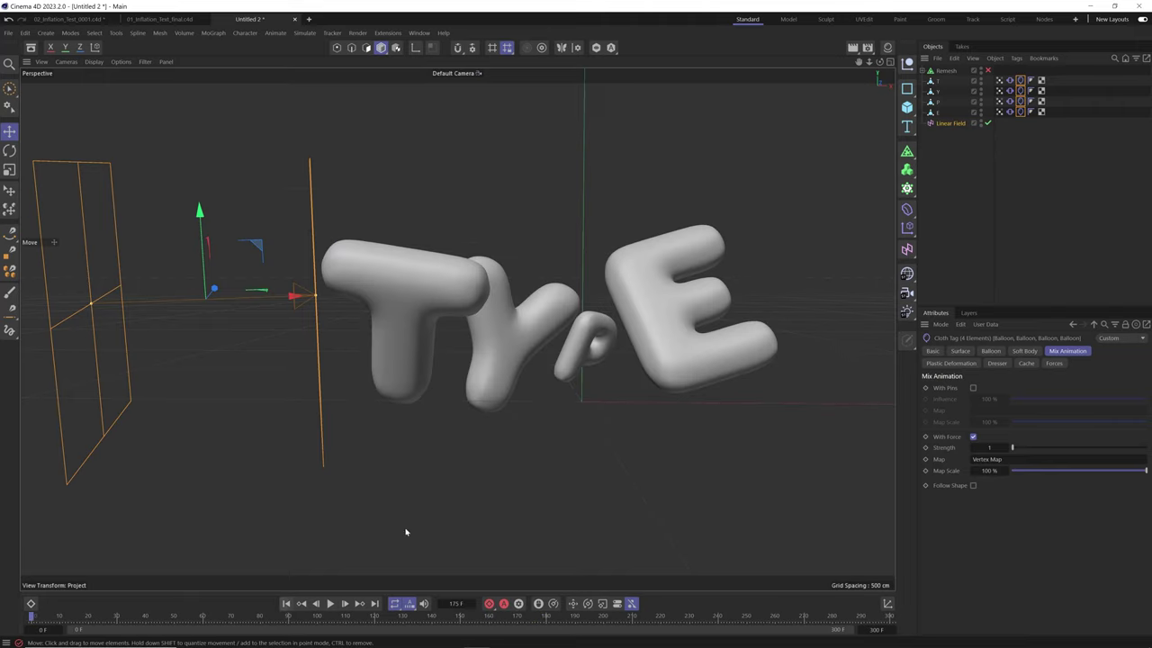
# Duplicate the Vertex Map tag on the T.
pyautogui.click(999, 80)
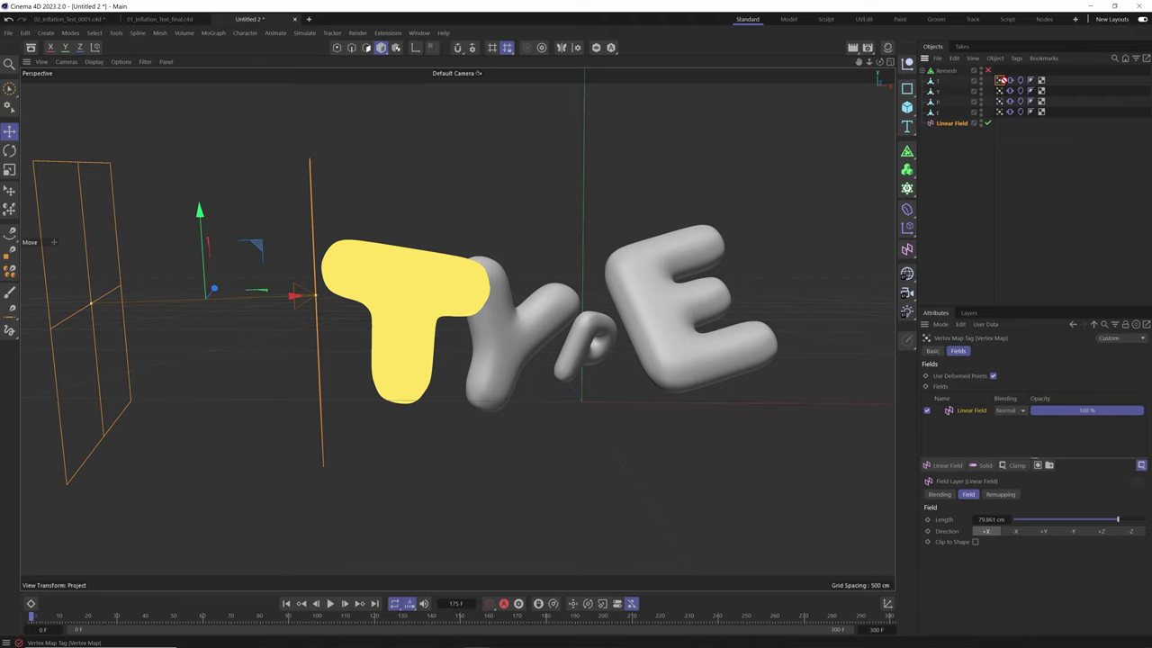
pyautogui.click(1009, 81)
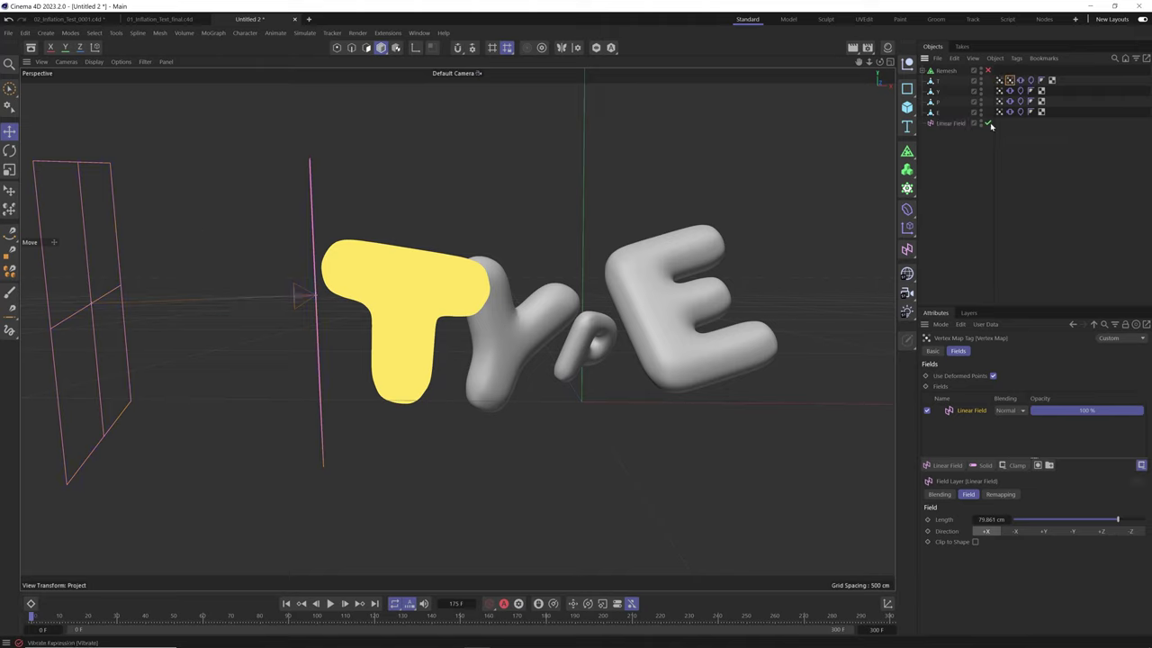
# Rename the duplicated vertex map on the T as Vertex Map Invert and enable its Invert option.
pyautogui.click(932, 351)
pyautogui.click(1011, 391)
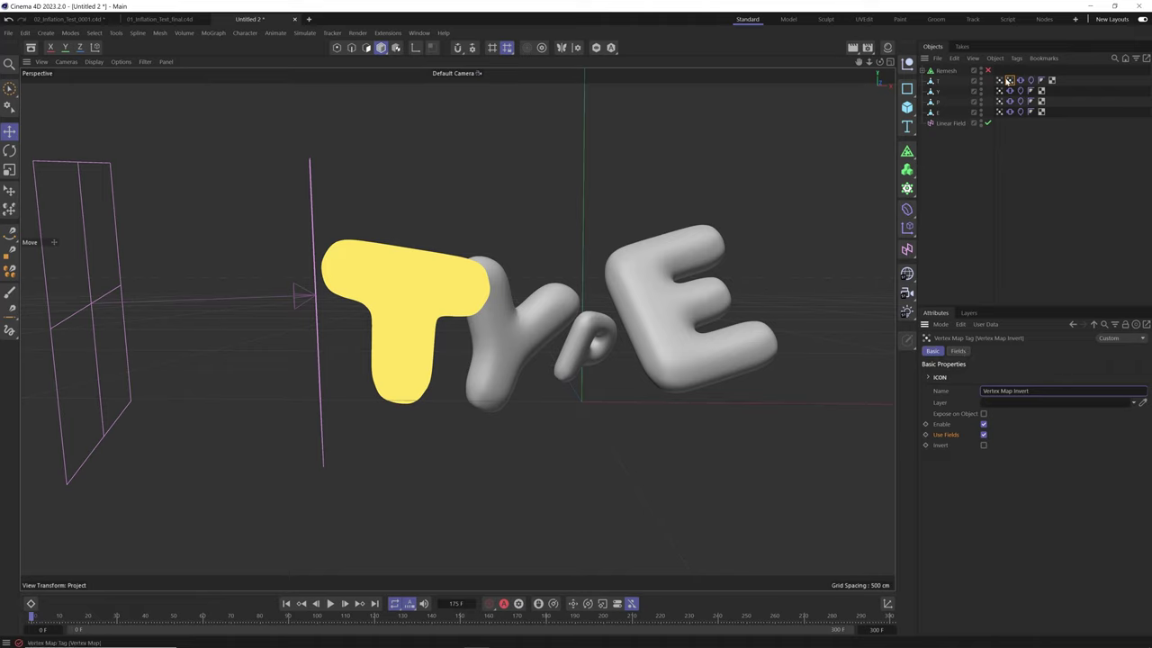
pyautogui.click(1001, 82)
pyautogui.click(1007, 81)
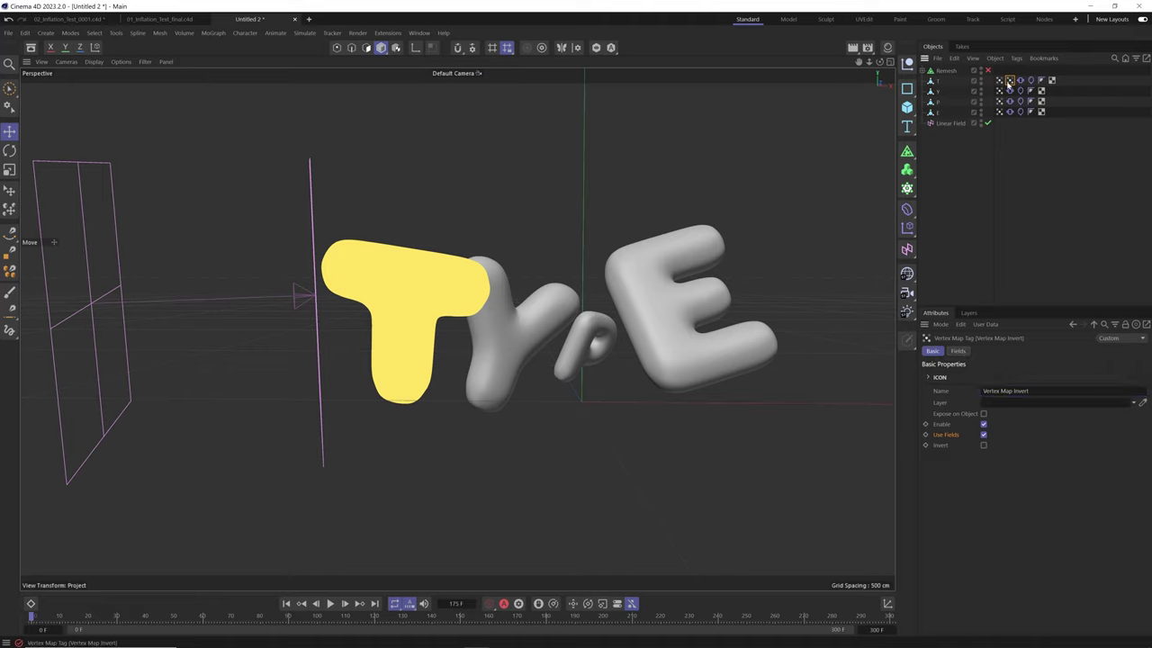
pyautogui.click(982, 446)
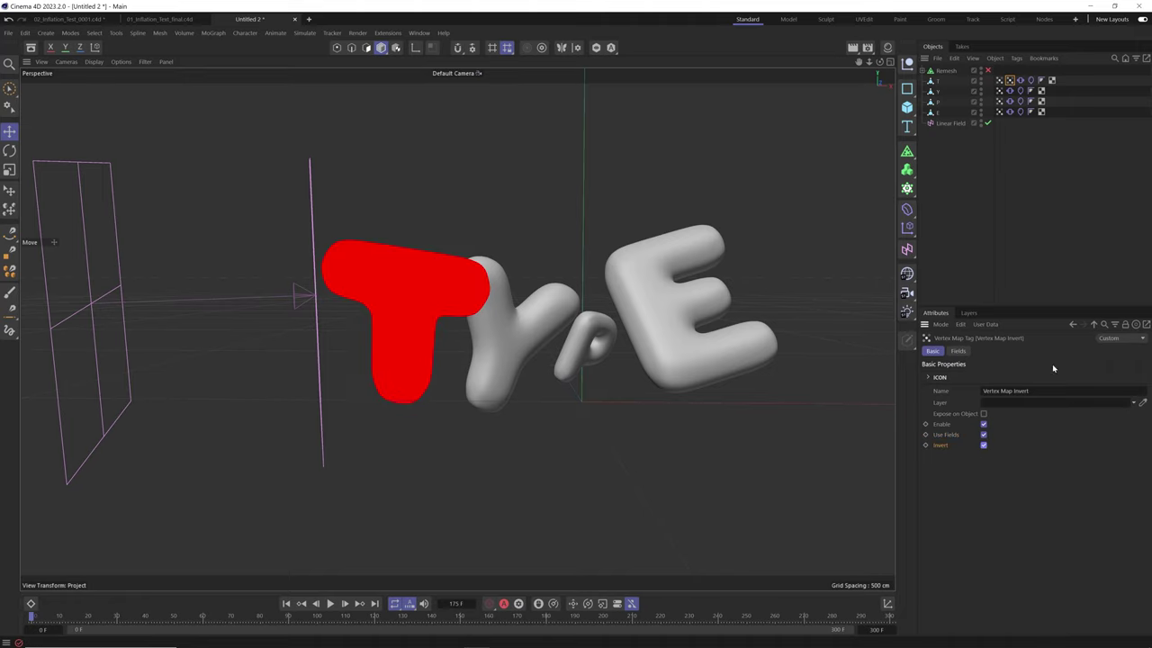
# Copy the Vertex Map Invert tag from the T onto the Y, P and E.
pyautogui.click(1009, 90)
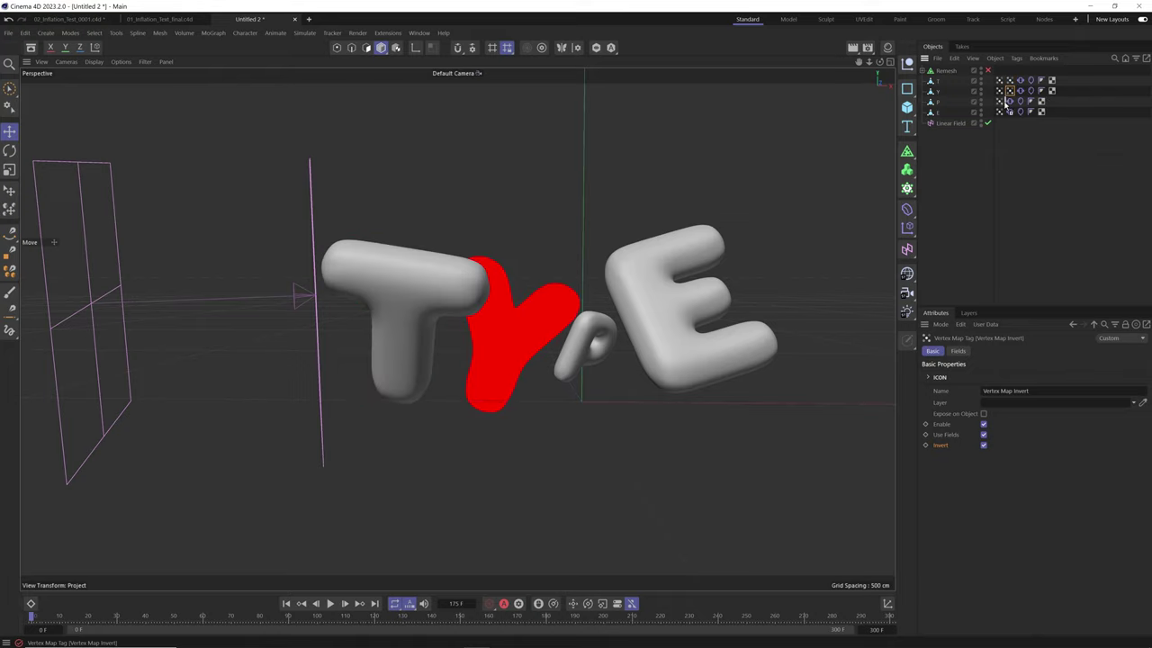
pyautogui.click(1008, 102)
pyautogui.click(1009, 112)
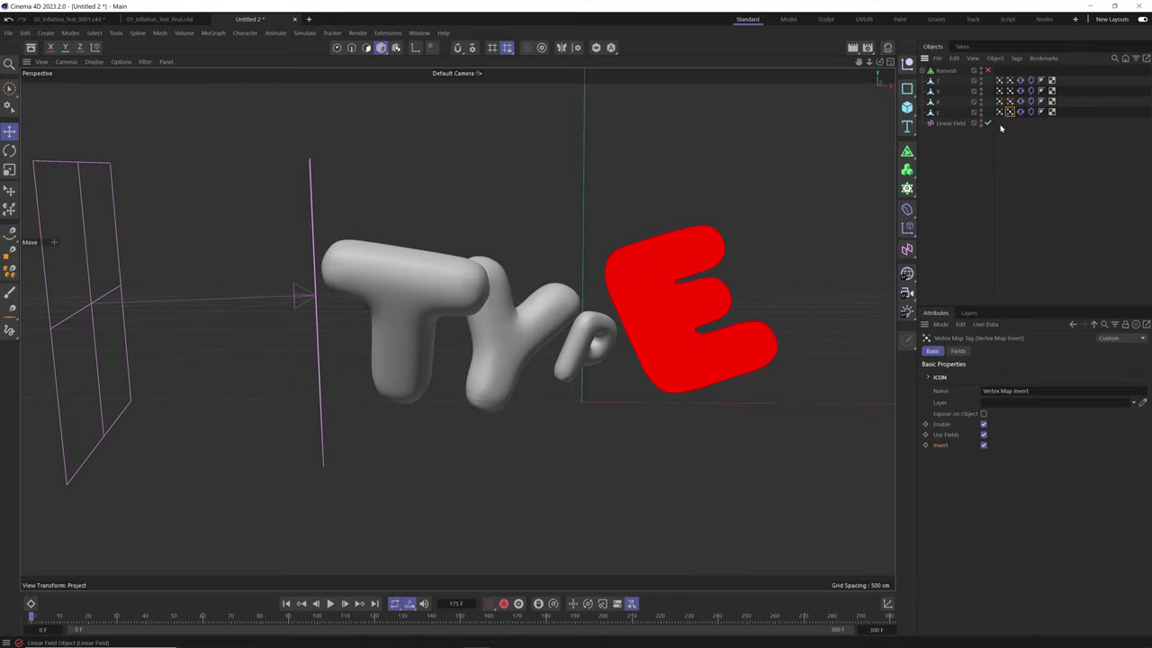
# Assign Vertex Map Invert as the With Force Map in the Mix Animation settings of all four Balloon tags.
pyautogui.click(1029, 81)
pyautogui.keyDown('shift'); pyautogui.click(1029, 112); pyautogui.keyUp('shift')
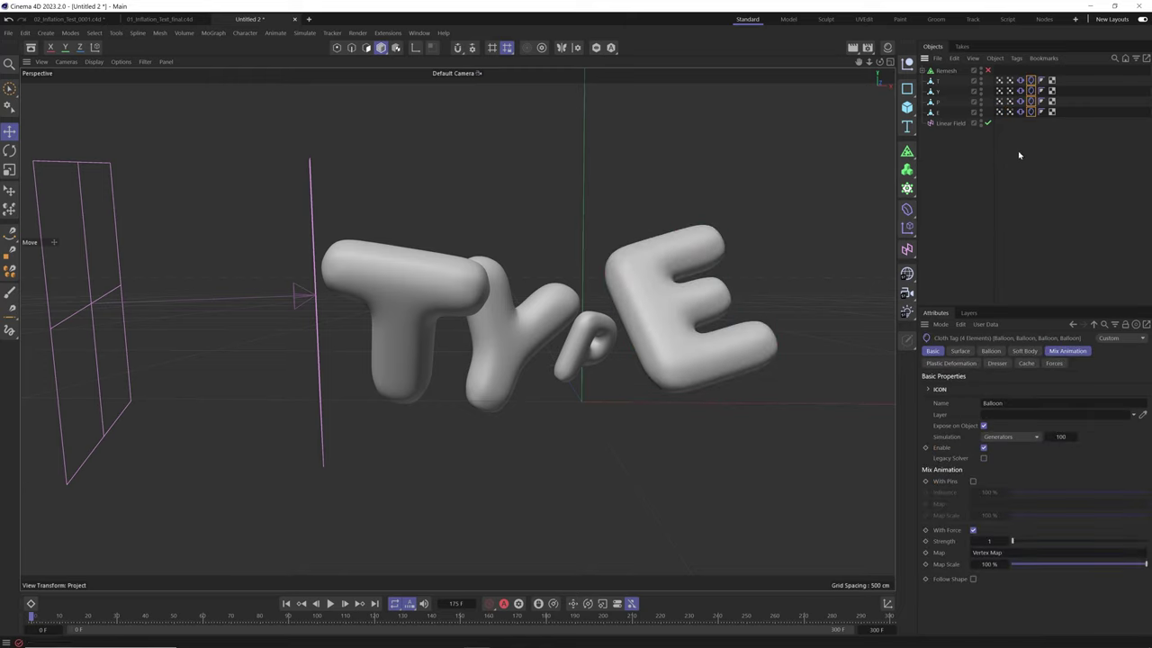
pyautogui.click(1073, 352)
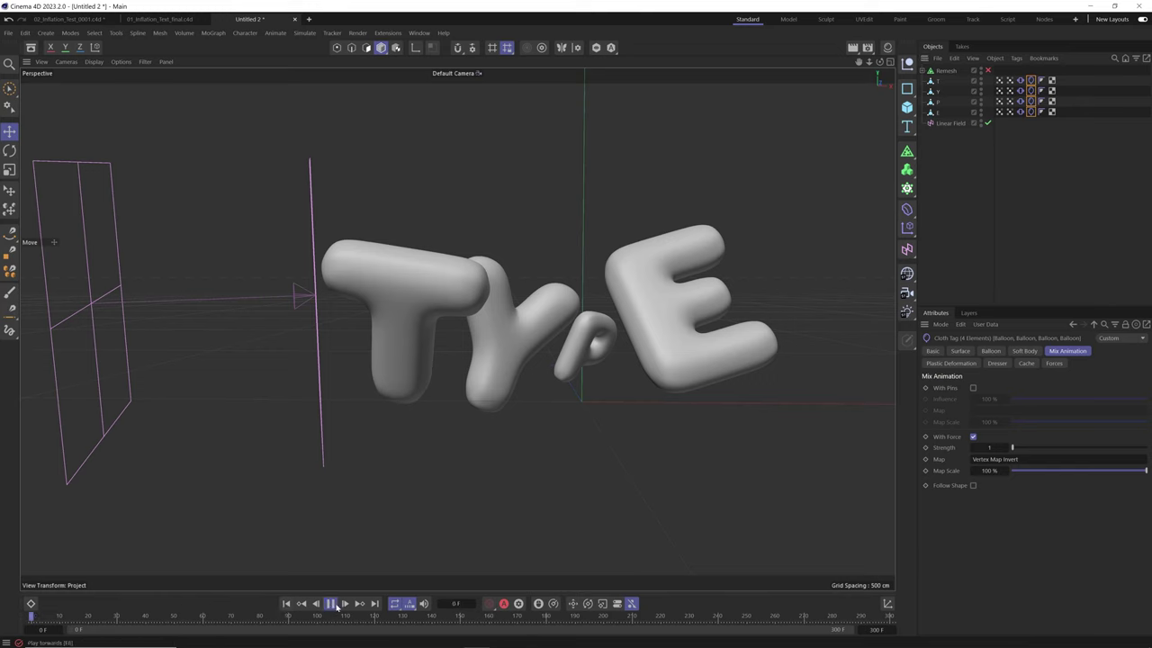
# Play the simulation, sweep the Linear Field across the letters and back over the E to test the inverted map, and stop playback.
pyautogui.click(297, 299)
pyautogui.moveTo(309, 311); pyautogui.dragTo(257, 301)
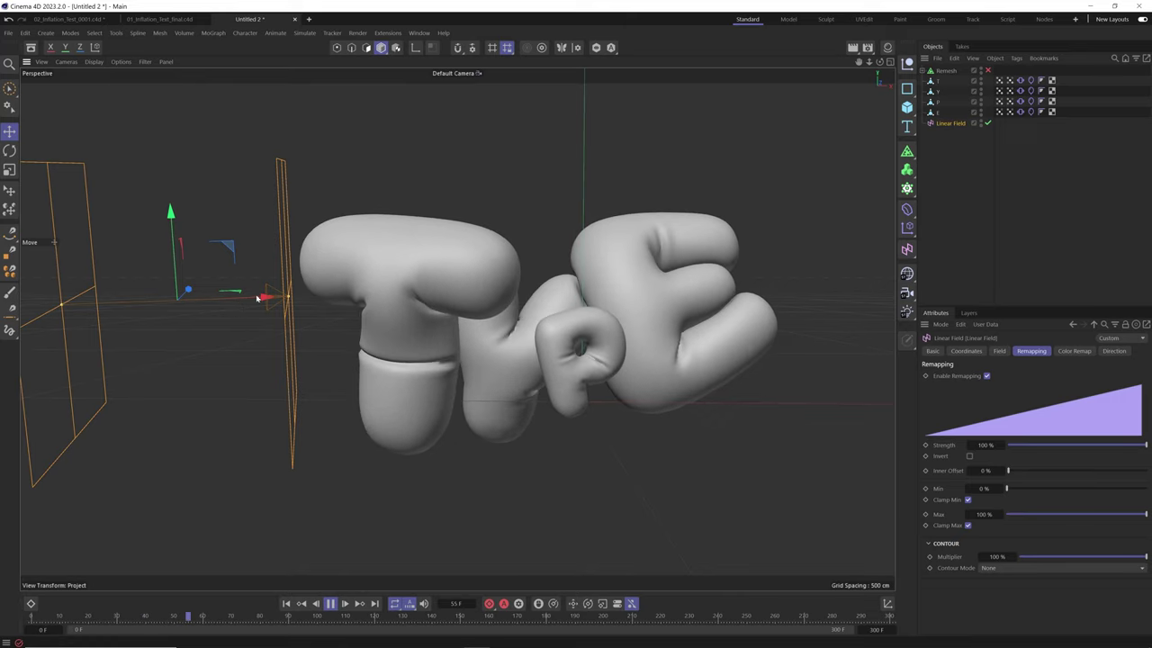
pyautogui.moveTo(267, 298); pyautogui.dragTo(882, 361)
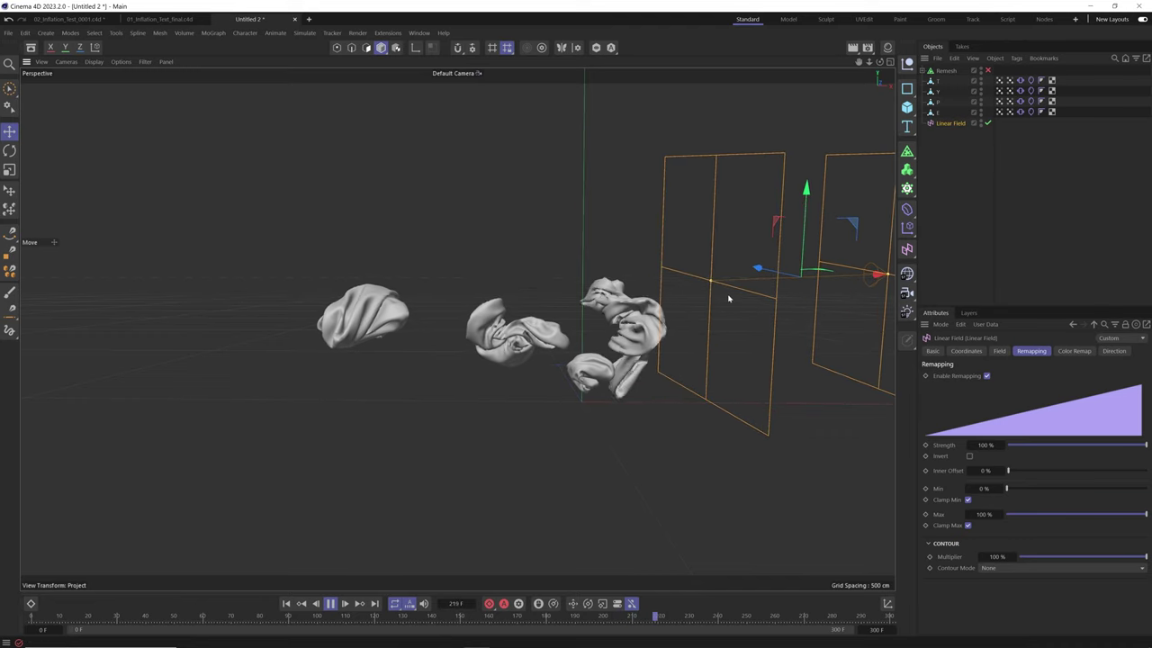
pyautogui.press('r')
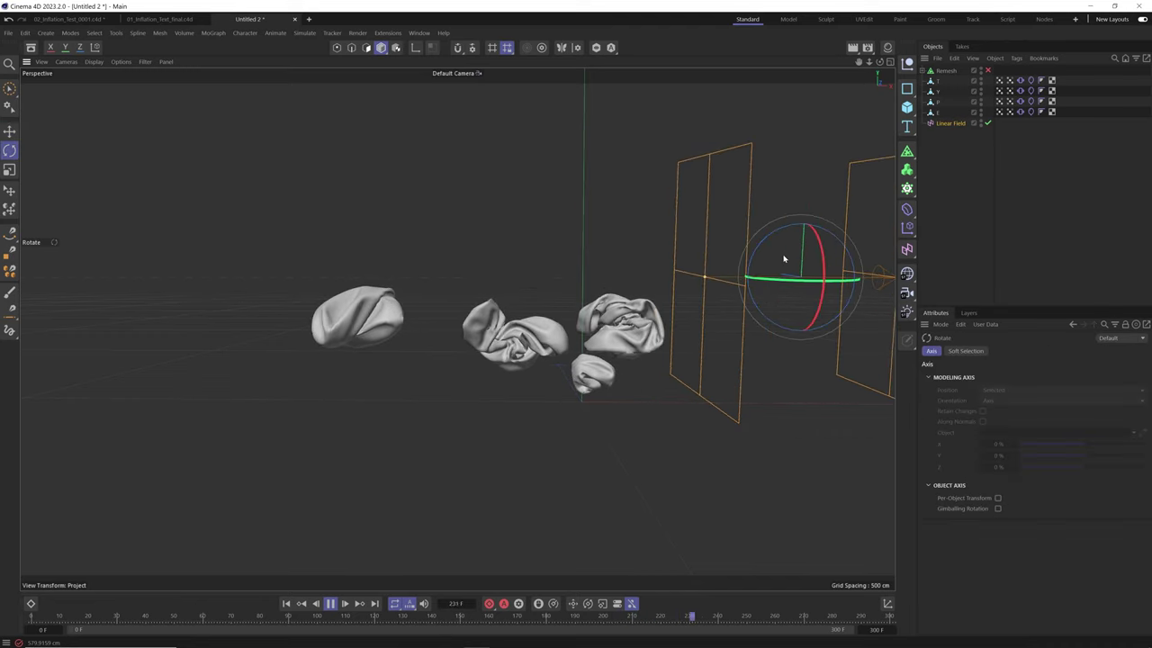
pyautogui.press('e')
pyautogui.keyDown('alt'); pyautogui.moveTo(765, 289); pyautogui.dragTo(642, 307); pyautogui.keyUp('alt')
pyautogui.press('F8')
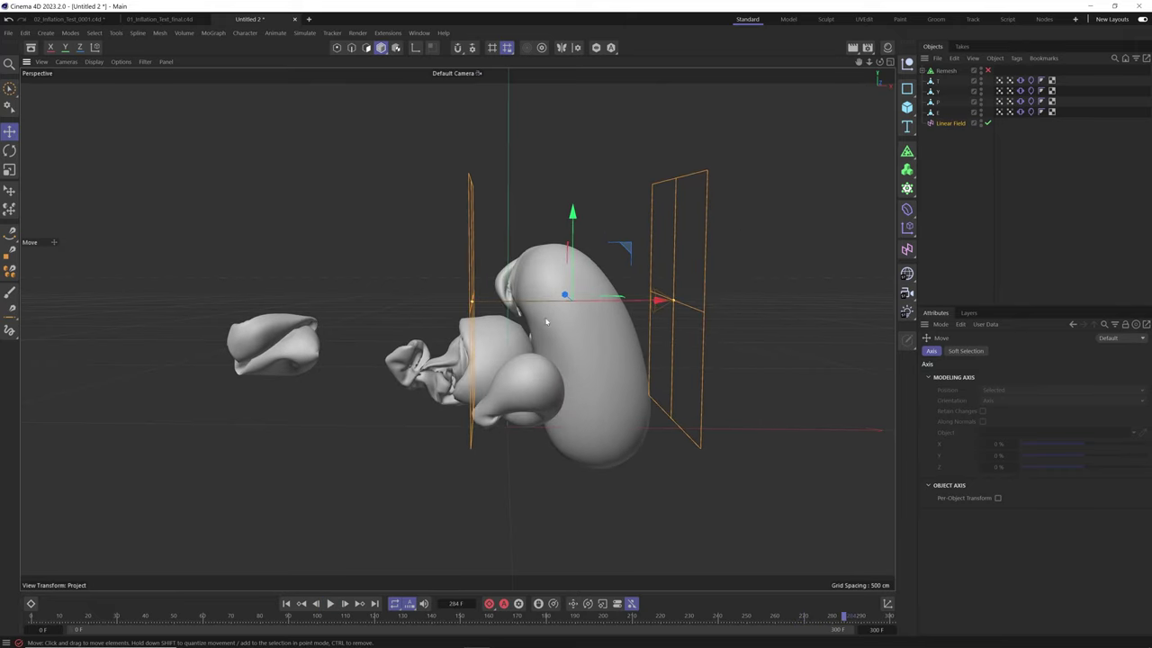
# Set the Linear Field's remapping Contour Mode to Quadratic with a Curve of 67 %.
pyautogui.click(950, 124)
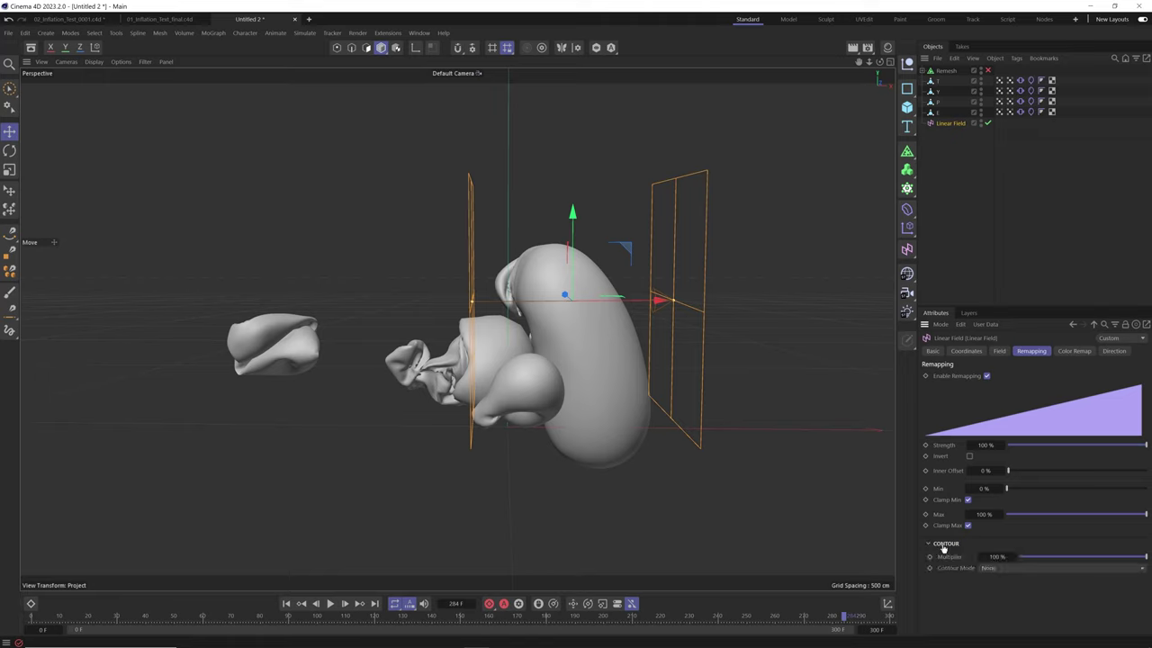
pyautogui.click(990, 567)
pyautogui.click(1016, 596)
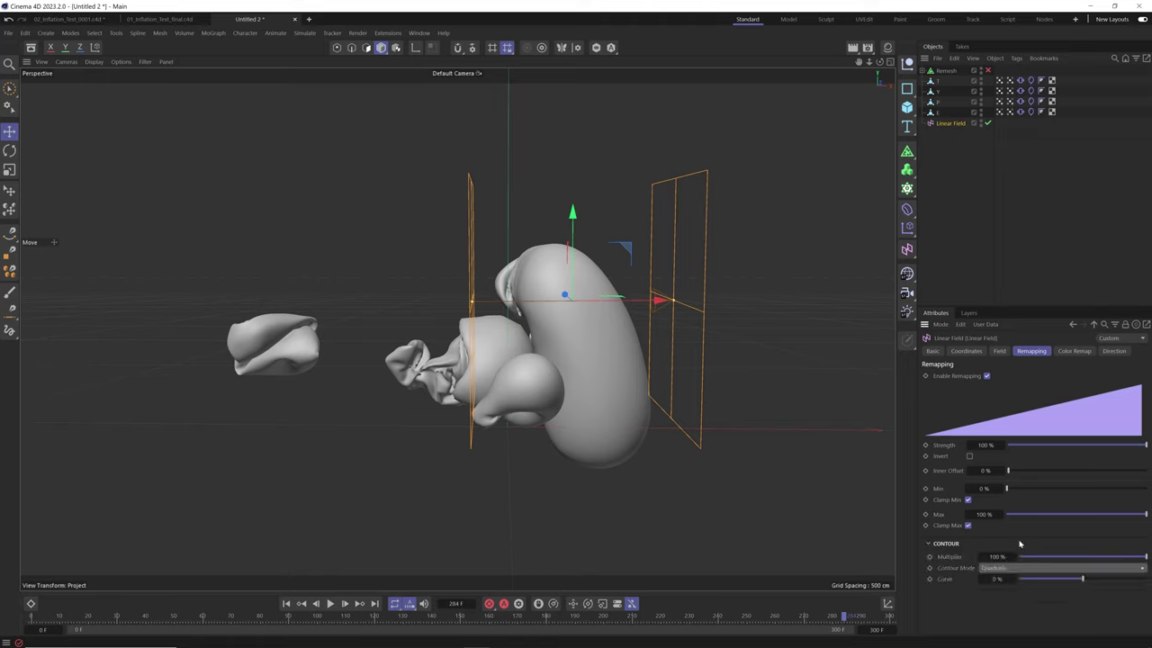
pyautogui.moveTo(1099, 579); pyautogui.dragTo(1107, 581)
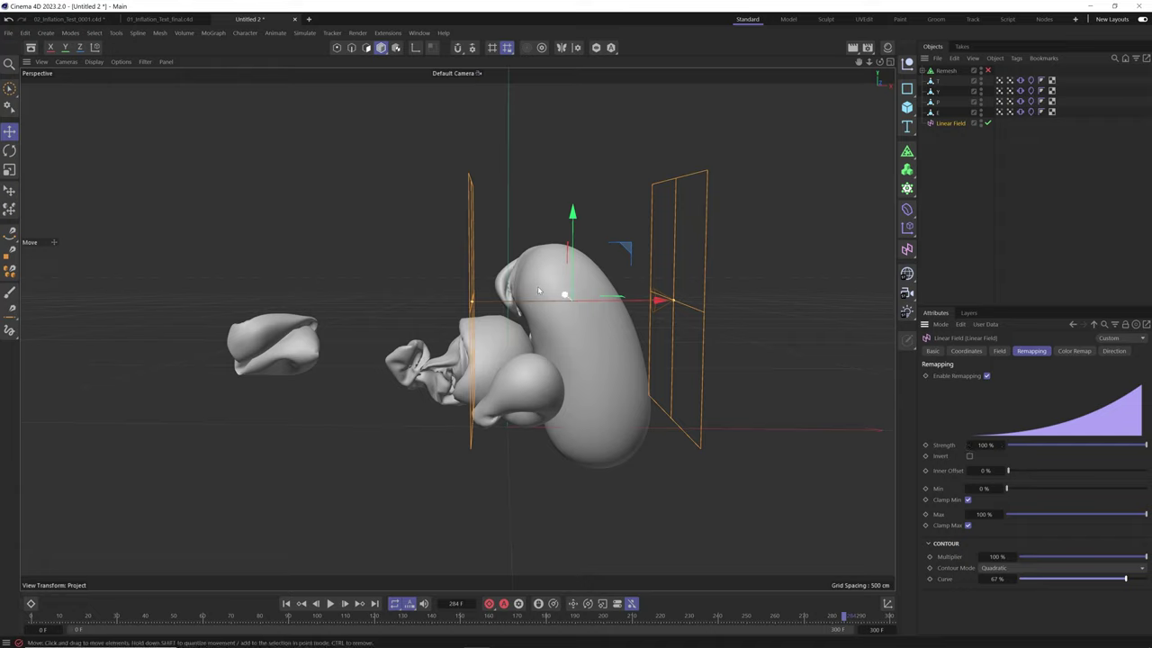
# Display the Vertex Map tags of all four letters and set the Linear Field's contour Curve to 58 %.
pyautogui.click(1008, 114)
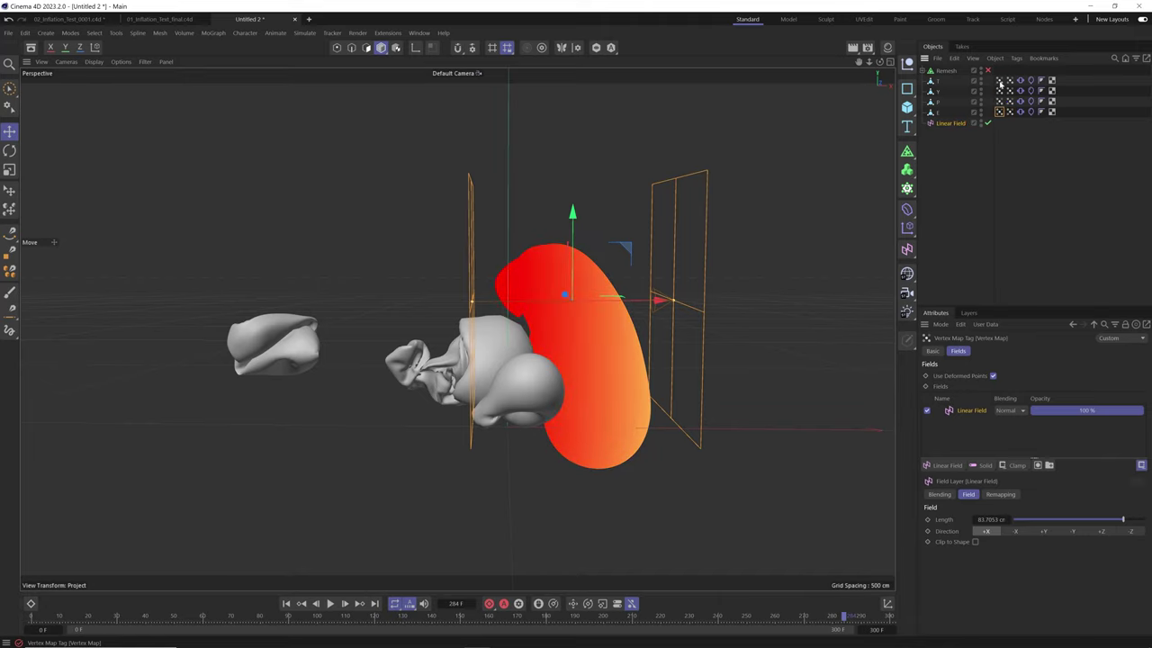
pyautogui.moveTo(999, 83); pyautogui.dragTo(969, 131)
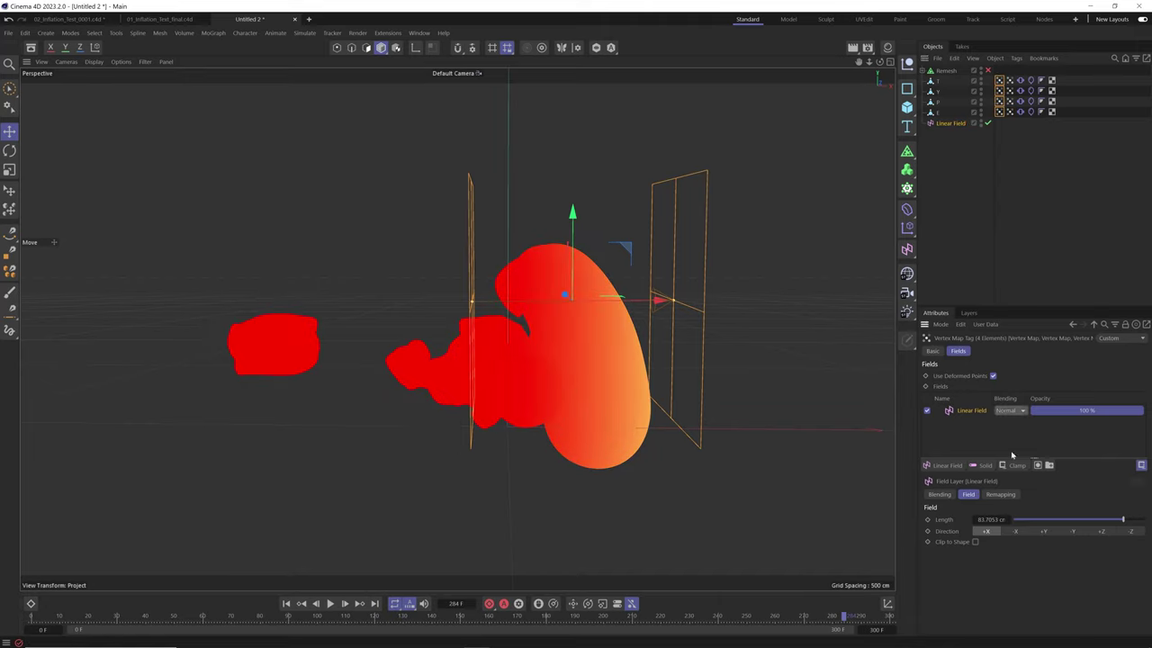
pyautogui.click(1000, 495)
pyautogui.scroll(-3, 1132, 478)
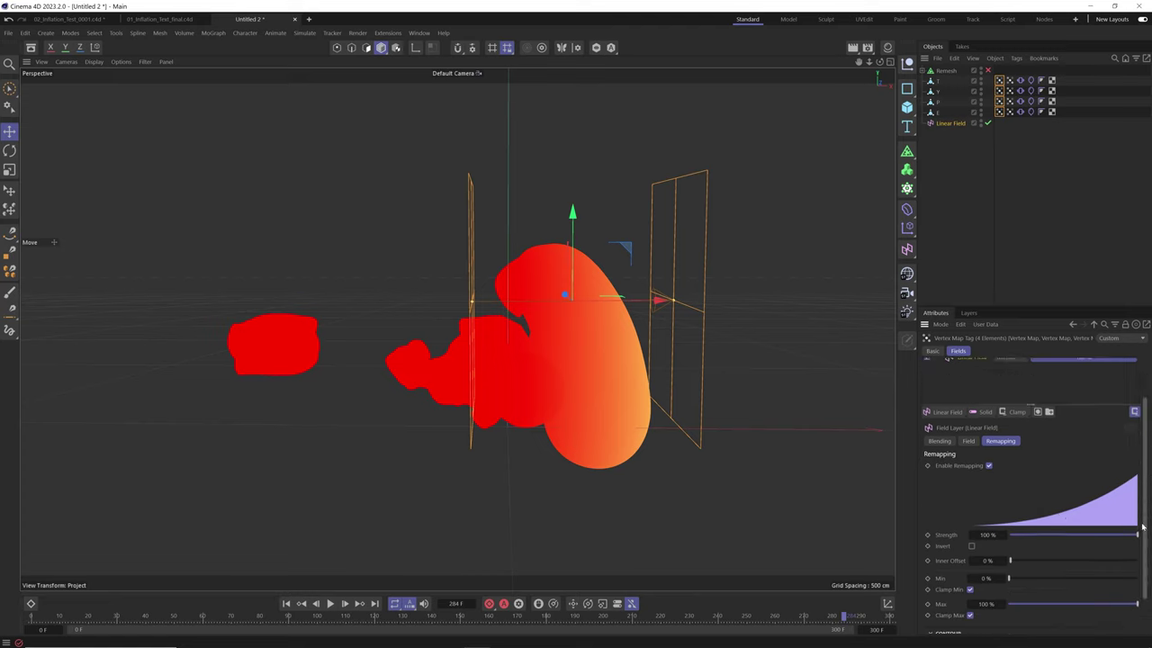
pyautogui.moveTo(1073, 622); pyautogui.dragTo(1111, 623)
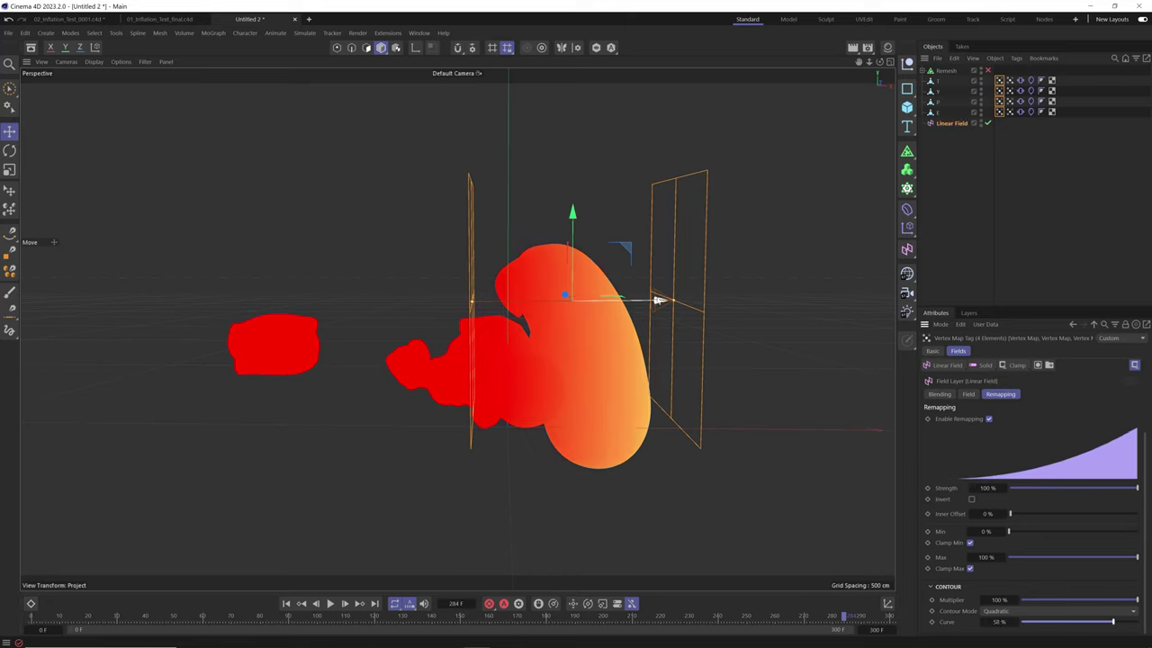
# Lengthen the Linear Field's falloff slightly and place the field in front of the T at the first frame.
pyautogui.moveTo(681, 303); pyautogui.dragTo(733, 308)
pyautogui.click(952, 123)
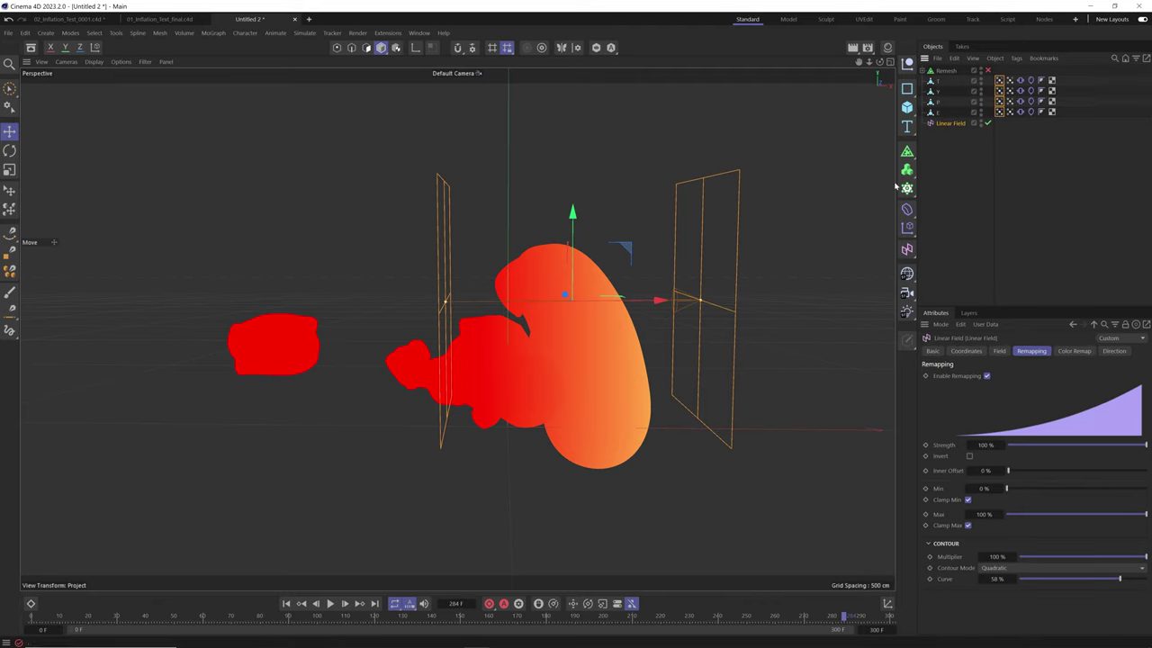
pyautogui.click(286, 601)
pyautogui.moveTo(640, 317); pyautogui.dragTo(338, 556)
pyautogui.click(1002, 135)
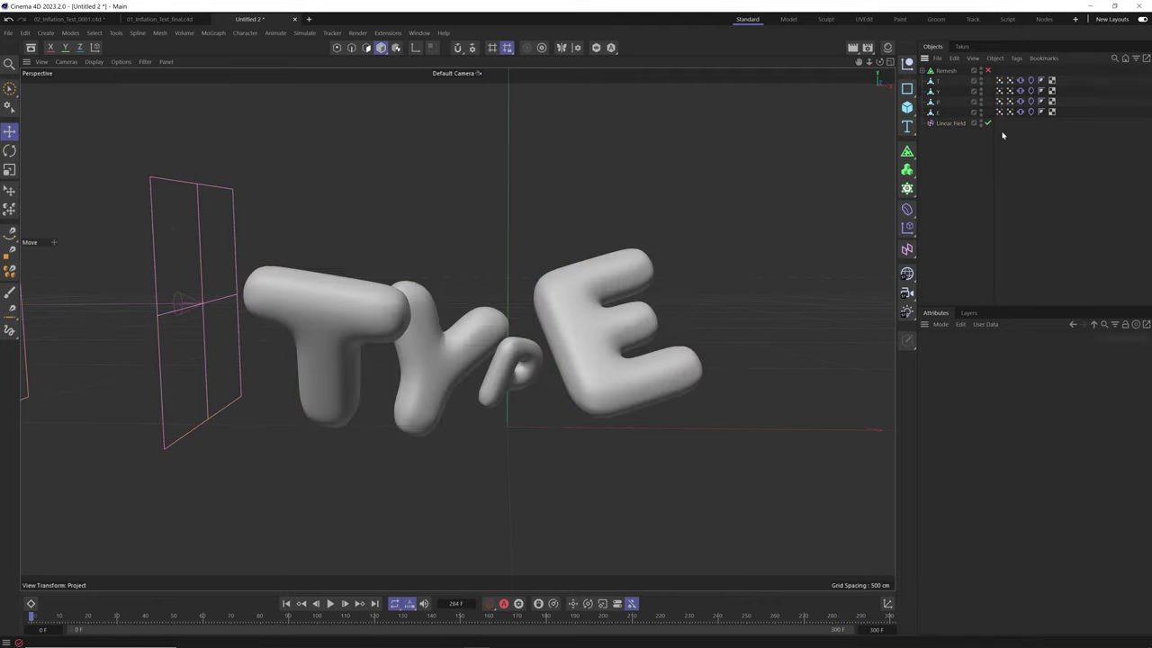
# Play the simulation while moving the Linear Field from the T past the E, and return to the first frame.
pyautogui.click(178, 306)
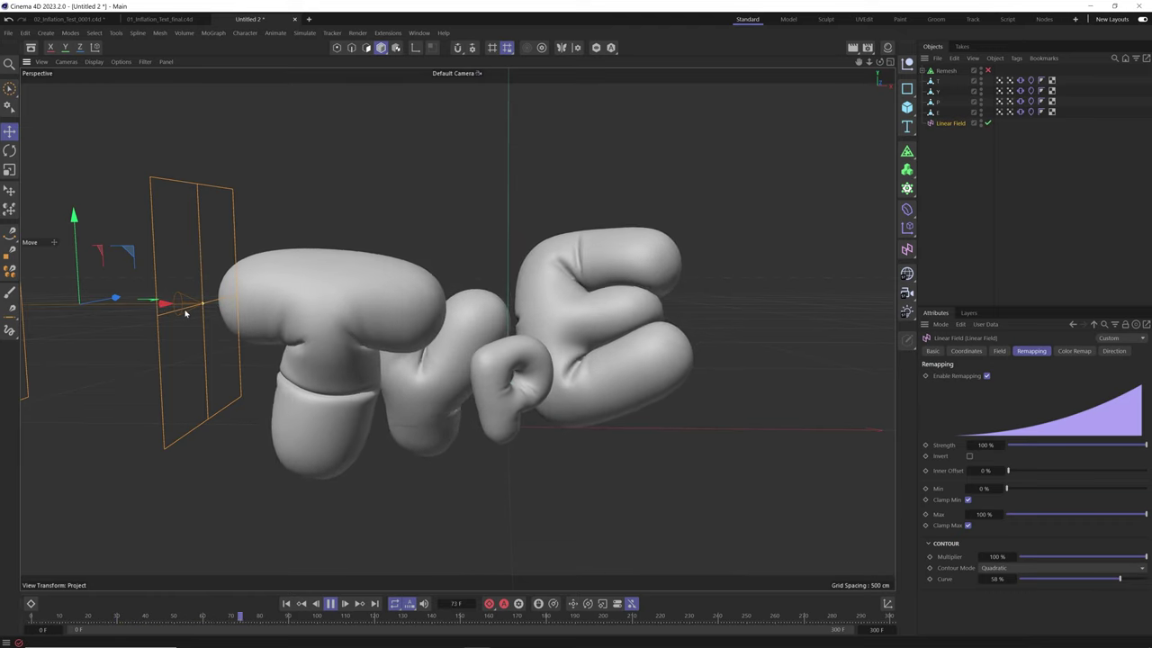
pyautogui.moveTo(190, 308); pyautogui.dragTo(867, 324)
pyautogui.click(330, 604)
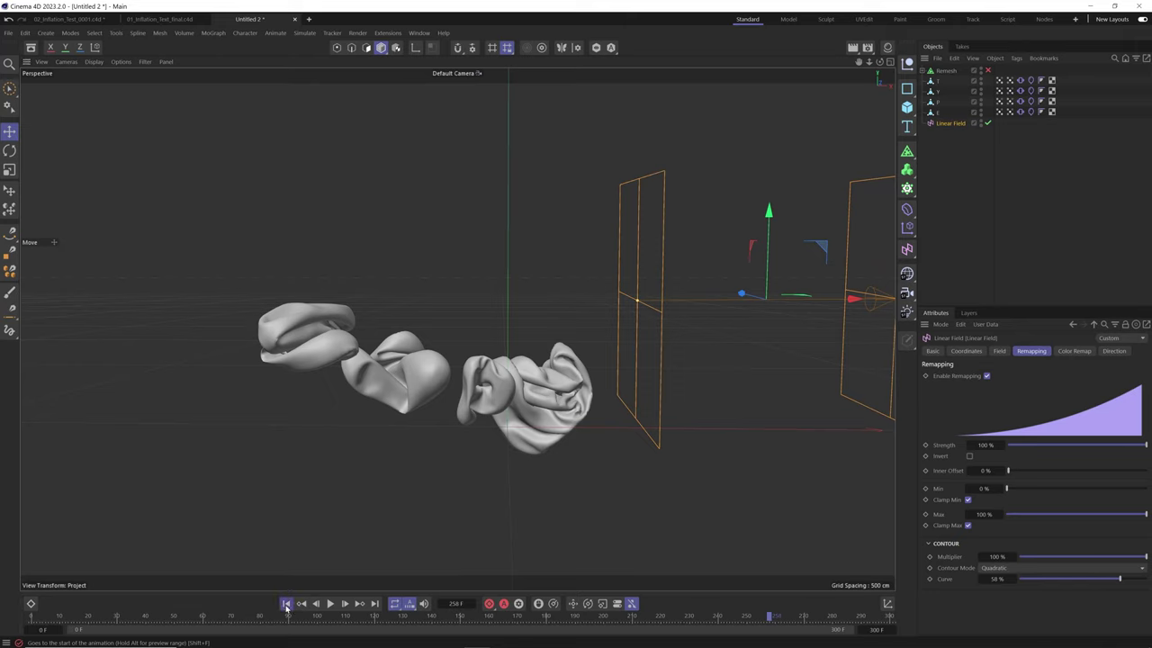
pyautogui.click(286, 604)
# Replay the simulation while moving the Linear Field from beyond the E back past the T, and return to the first frame.
pyautogui.scroll(-2, 570, 416)
pyautogui.keyDown('alt'); pyautogui.moveTo(570, 416); pyautogui.dragTo(521, 418, button='middle'); pyautogui.keyUp('alt')
pyautogui.moveTo(802, 323); pyautogui.dragTo(894, 321)
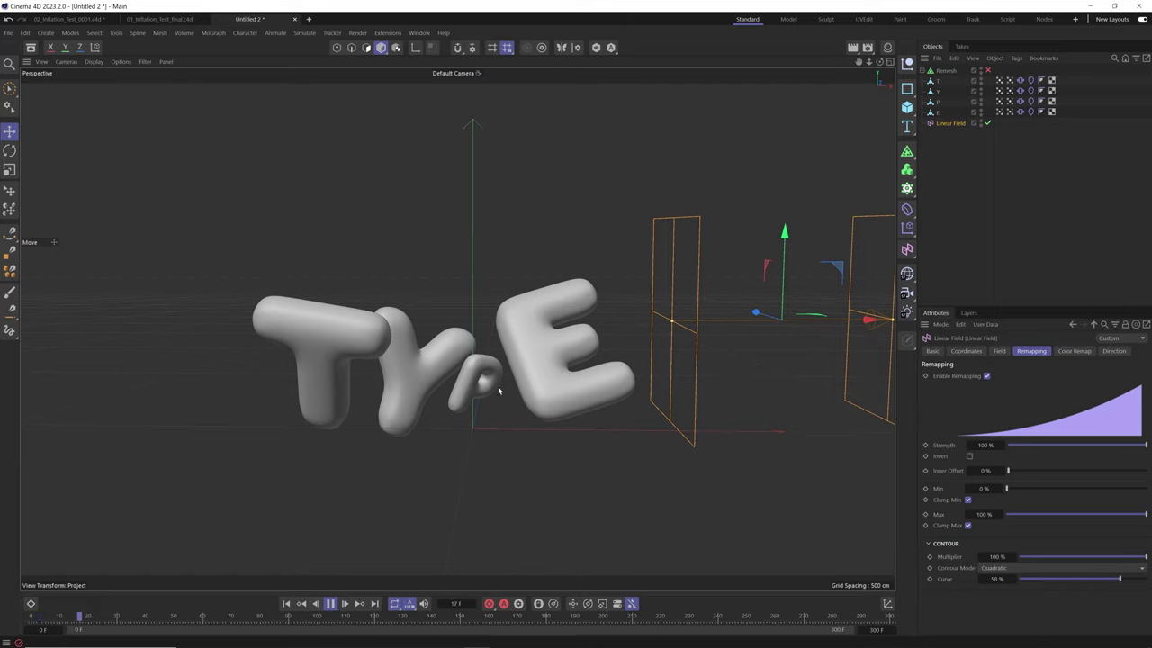
pyautogui.moveTo(867, 324); pyautogui.dragTo(526, 344)
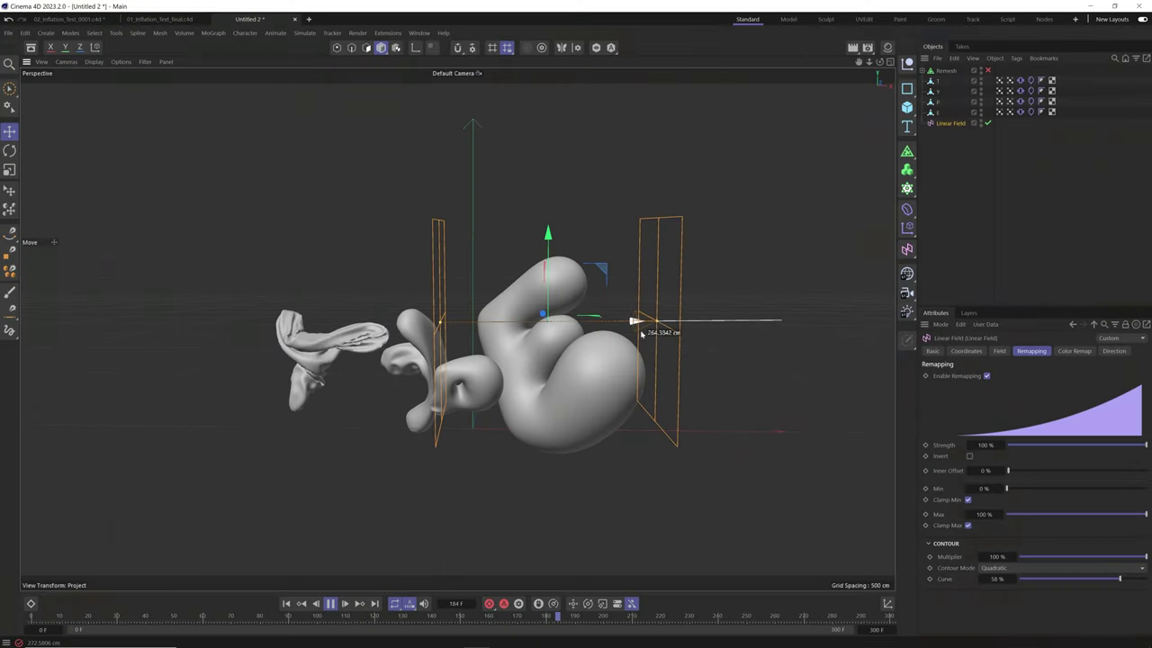
pyautogui.moveTo(642, 333); pyautogui.dragTo(135, 324)
pyautogui.click(287, 603)
# Add a Plane, lower it beneath the letters and center it under the word as a floor.
pyautogui.click(907, 106)
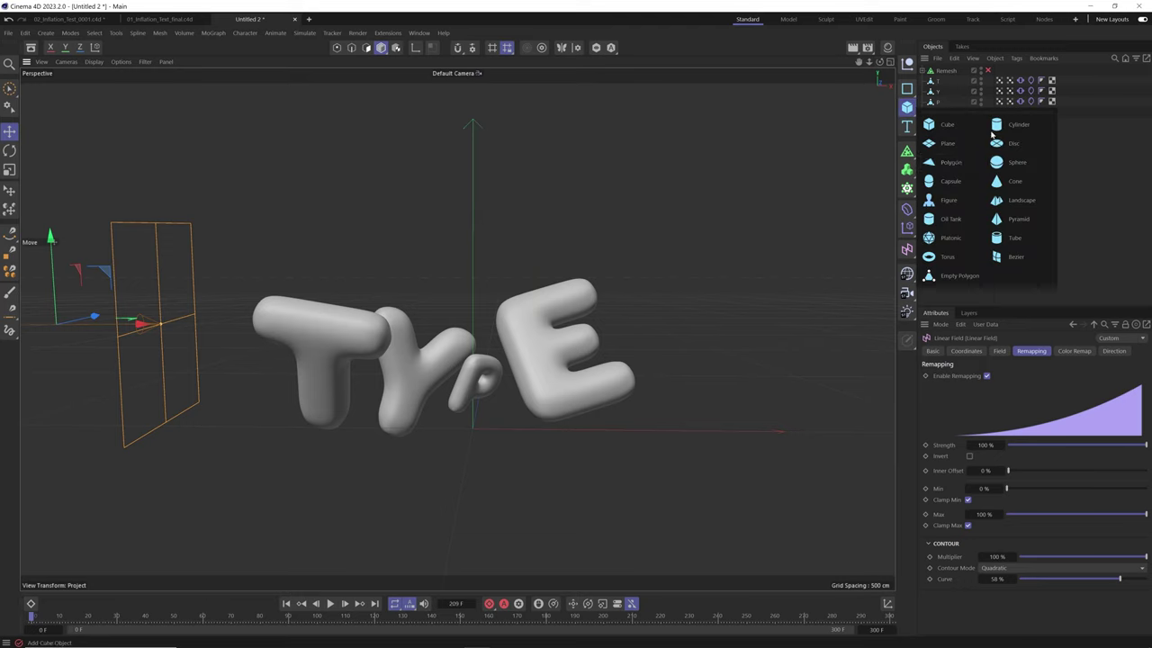
pyautogui.click(938, 147)
pyautogui.press('t')
pyautogui.moveTo(488, 455); pyautogui.dragTo(537, 372)
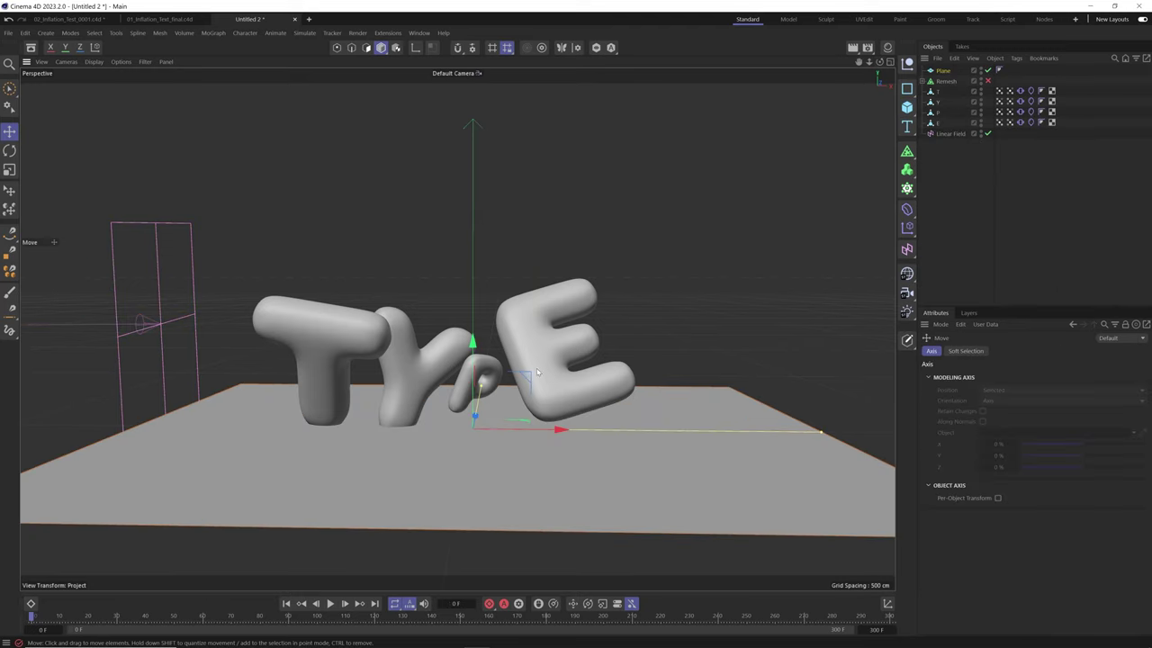
pyautogui.moveTo(480, 348); pyautogui.dragTo(537, 418)
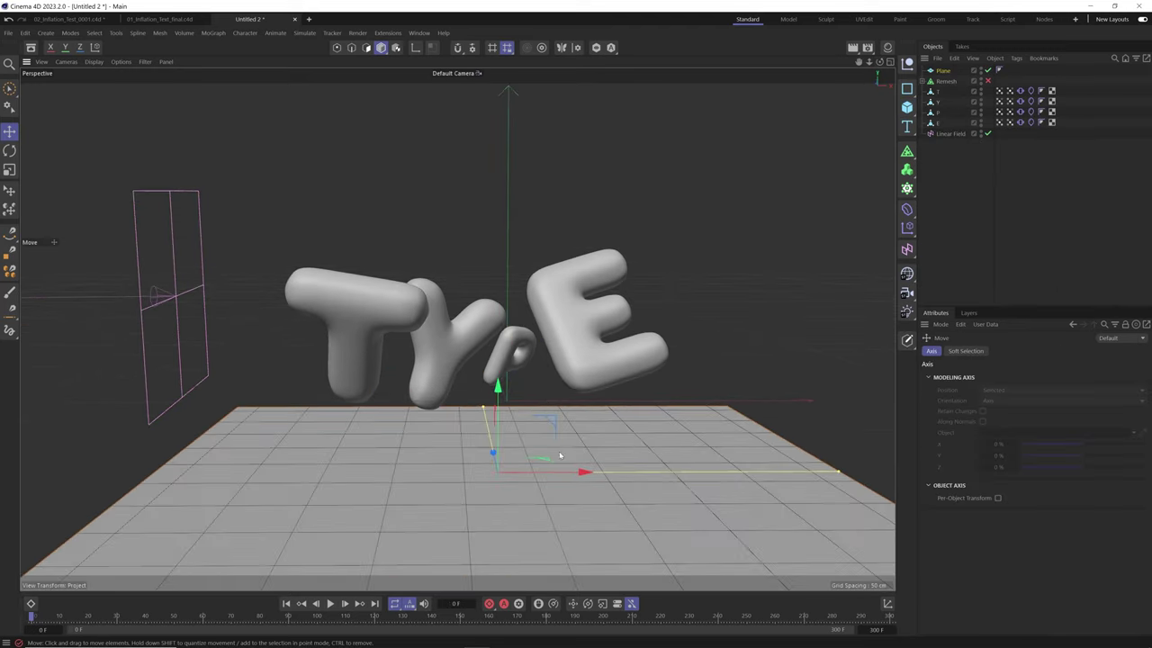
pyautogui.moveTo(557, 474); pyautogui.dragTo(536, 476)
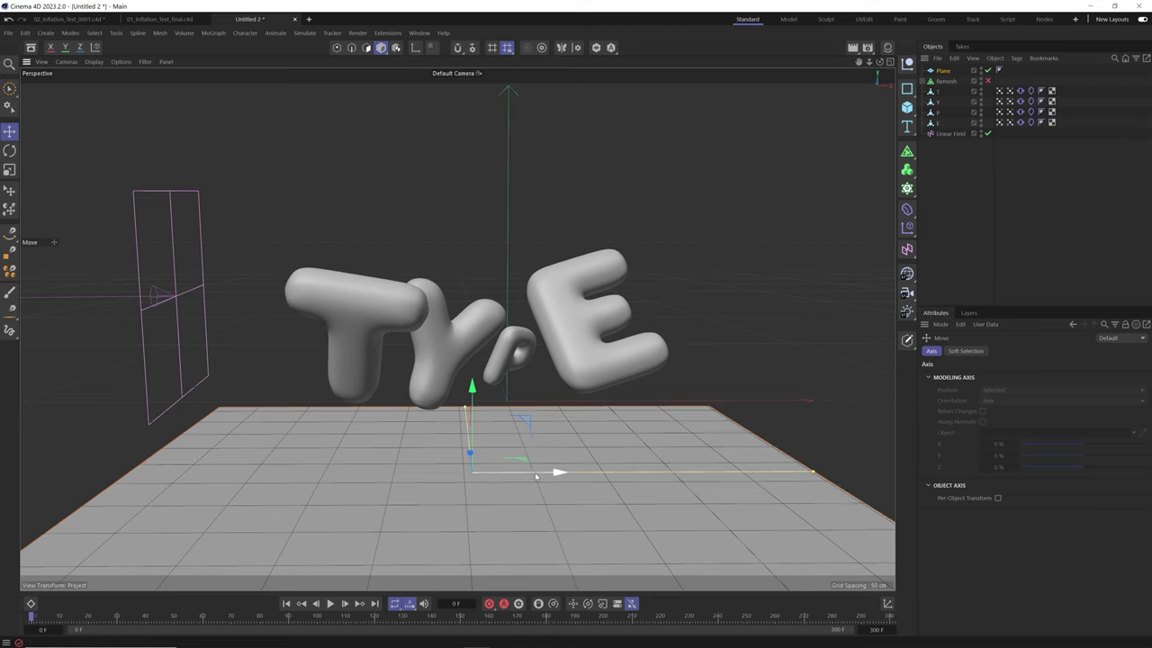
# Add a Collider simulation tag to the Plane.
pyautogui.rightClick(944, 73)
pyautogui.moveTo(990, 227)
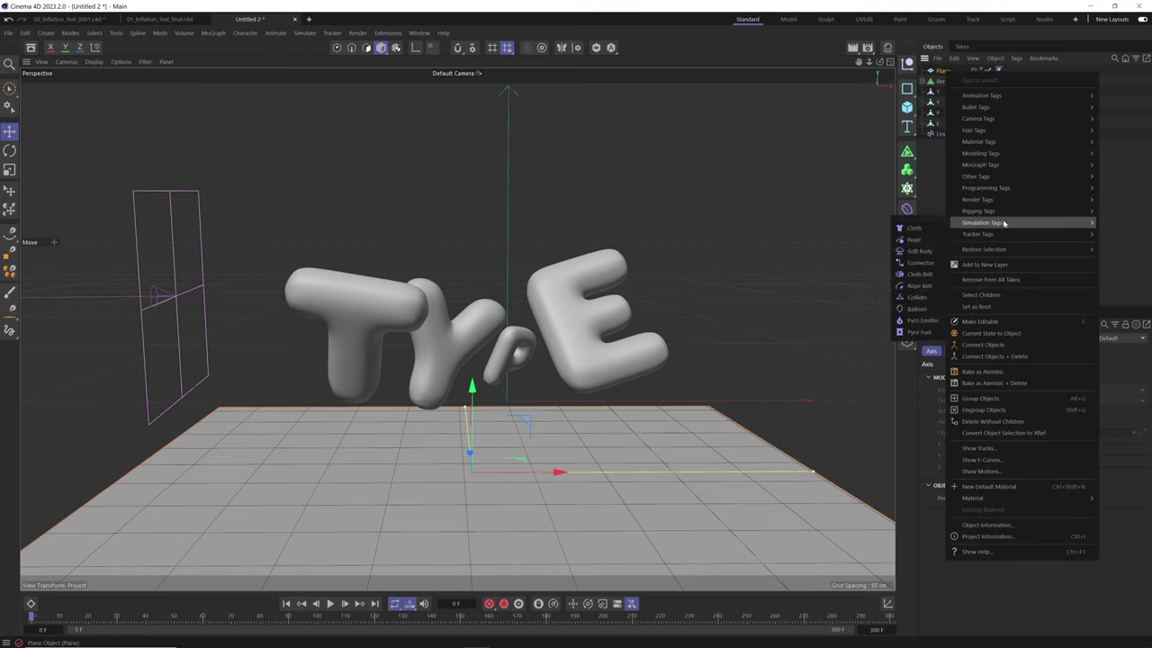
pyautogui.click(928, 305)
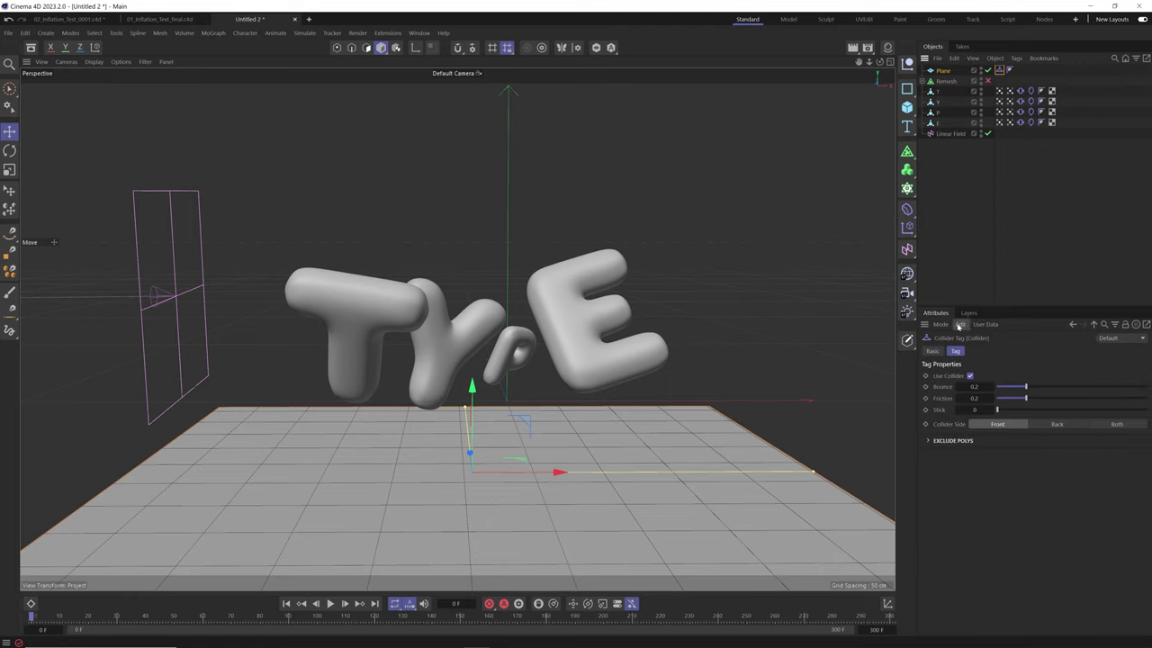
# Set the gravity in the project's simulation scene settings to -981 cm.
pyautogui.hotkey('ctrl', 'd')
pyautogui.click(934, 389)
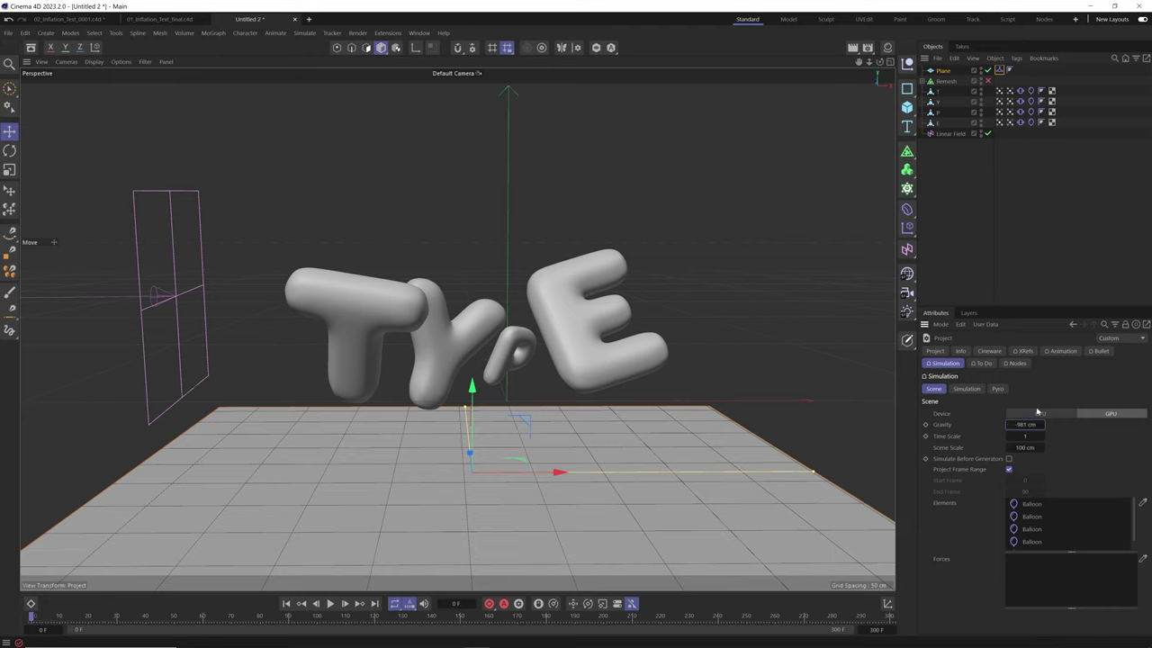
pyautogui.click(1043, 274)
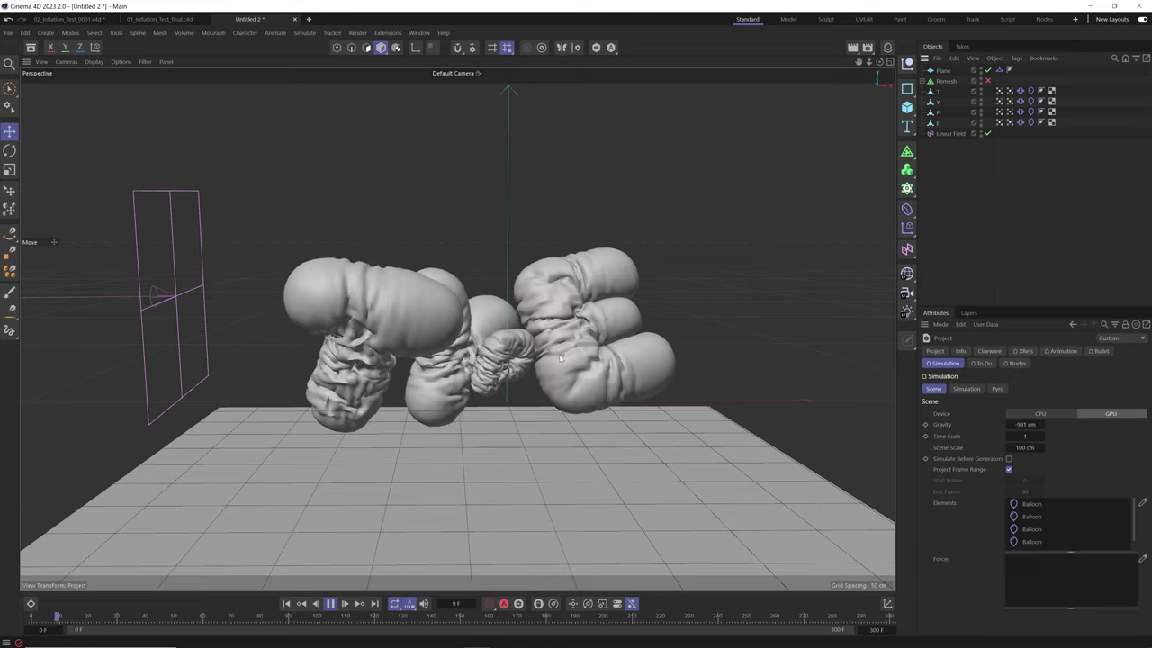
# Play the simulation with gravity and move the Linear Field slightly closer to the T.
pyautogui.click(180, 307)
pyautogui.moveTo(150, 300); pyautogui.dragTo(160, 377)
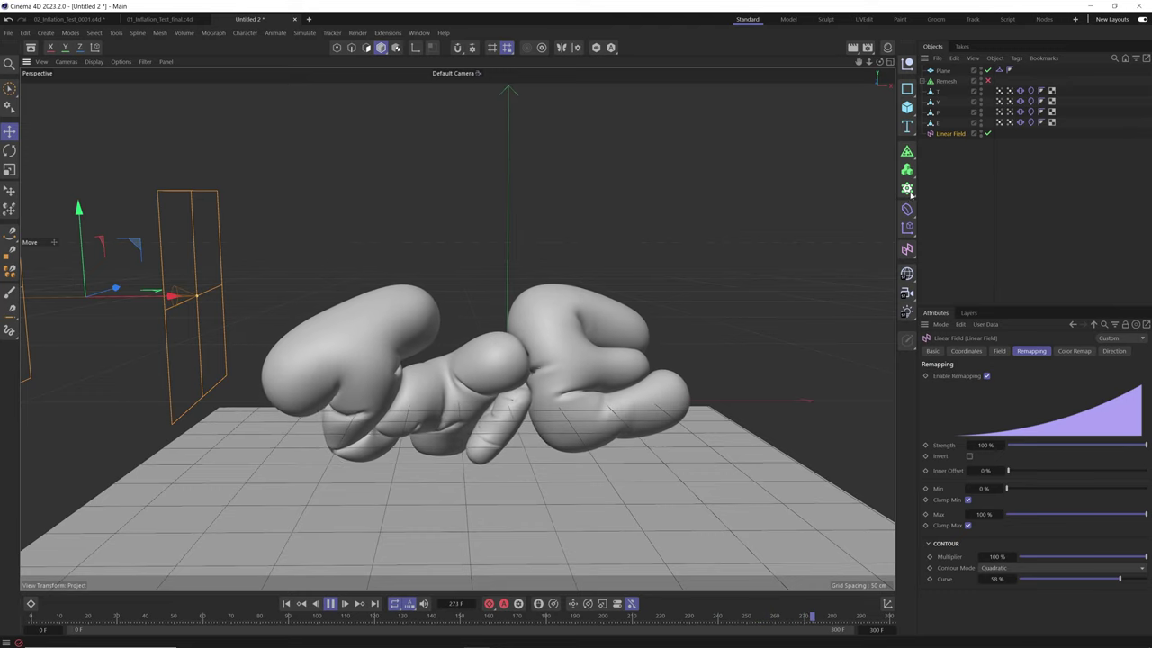
# Compare the Vibrate tag settings of the letters T, E and P while the simulation plays.
pyautogui.click(1019, 91)
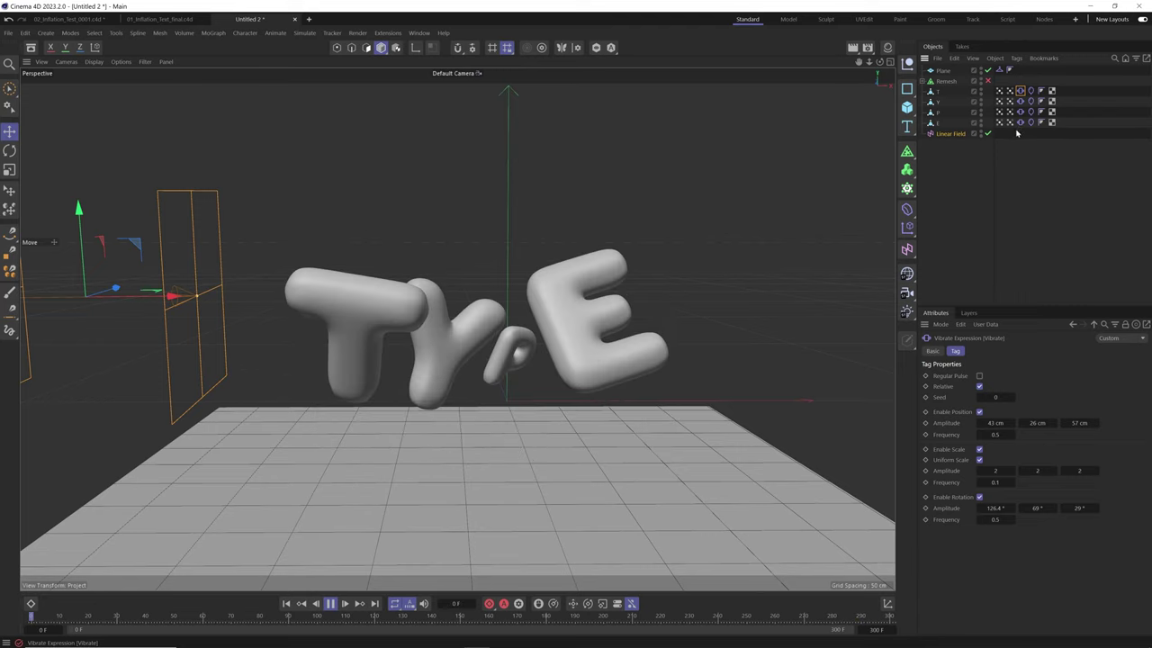
pyautogui.click(1020, 124)
pyautogui.click(1019, 112)
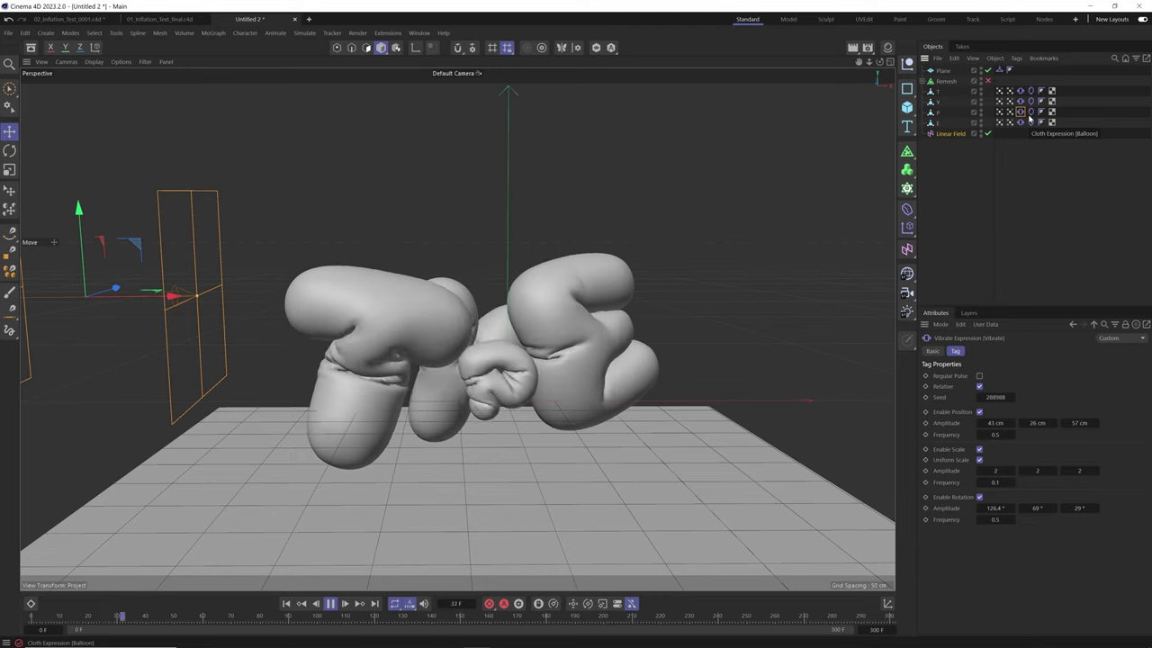
# Add a Turbulence force with a strength of about 73.8 cm and a scale of about 46.7 %.
pyautogui.click(305, 33)
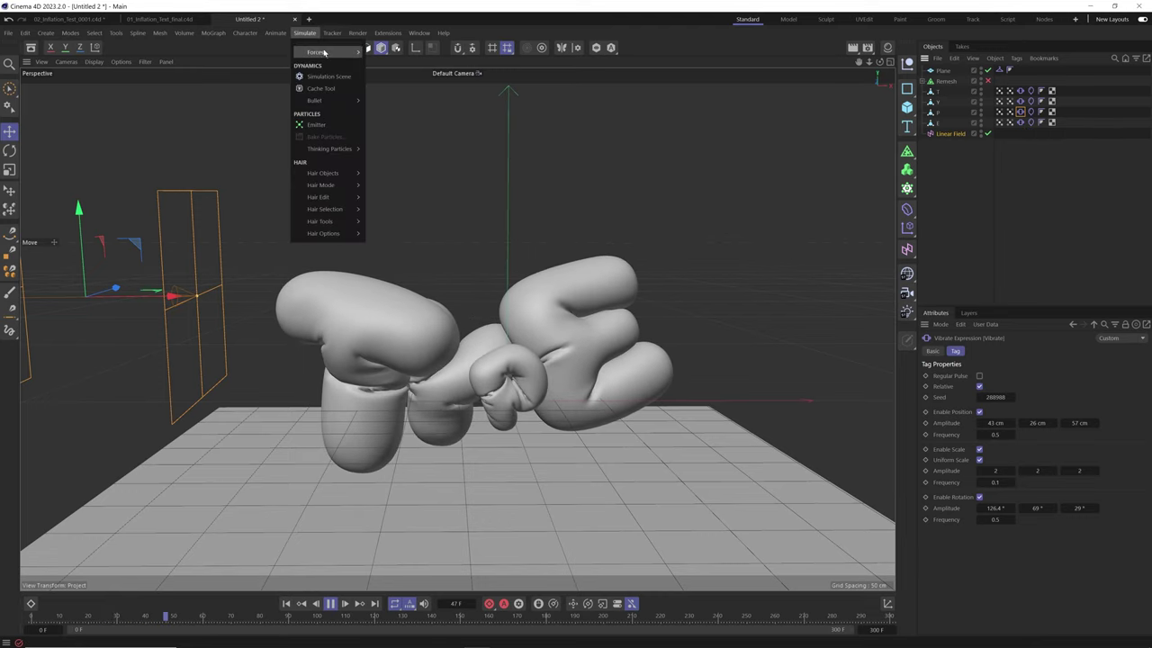
pyautogui.moveTo(324, 52)
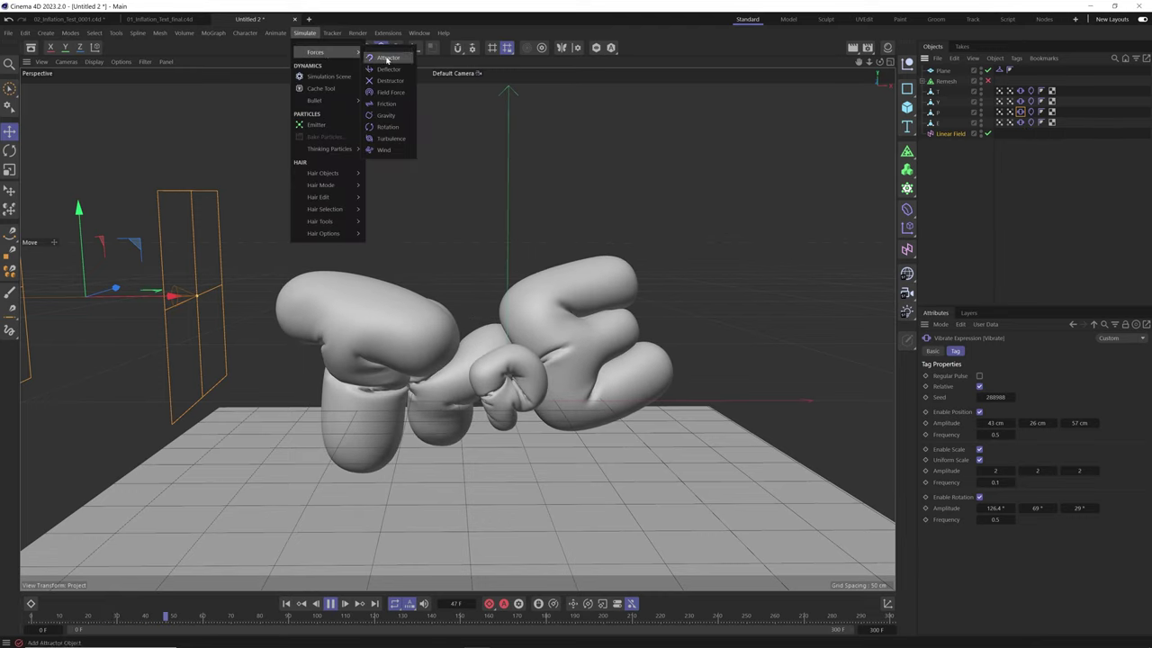
pyautogui.click(390, 138)
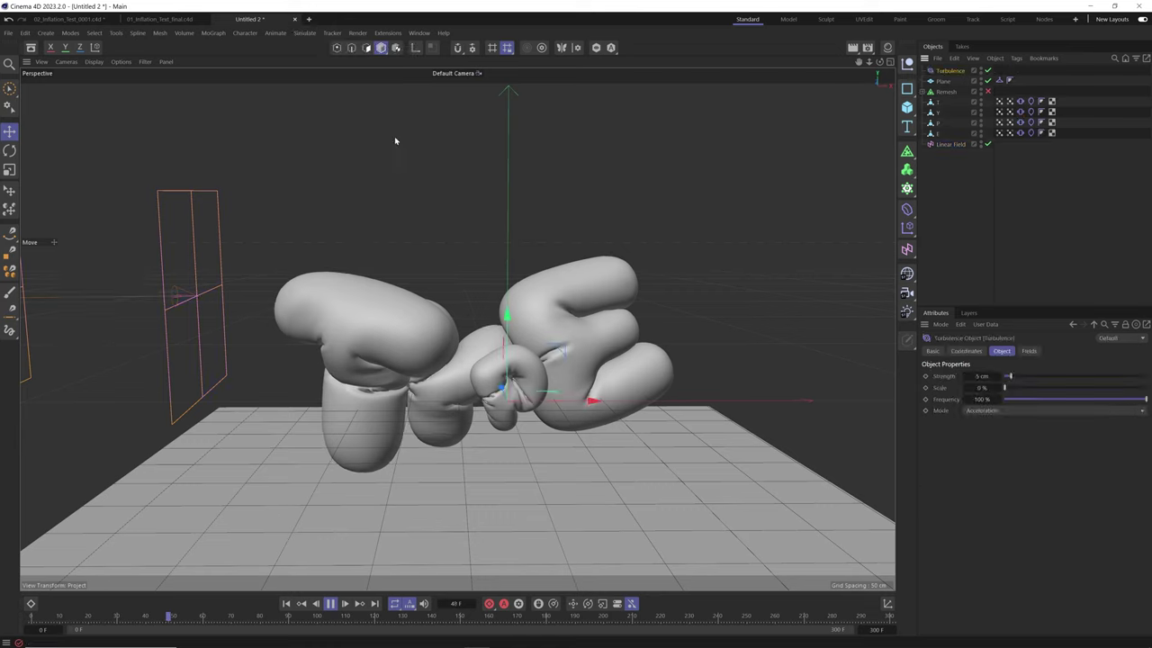
pyautogui.moveTo(1031, 387); pyautogui.dragTo(1070, 388)
pyautogui.click(1017, 376)
pyautogui.click(1060, 376)
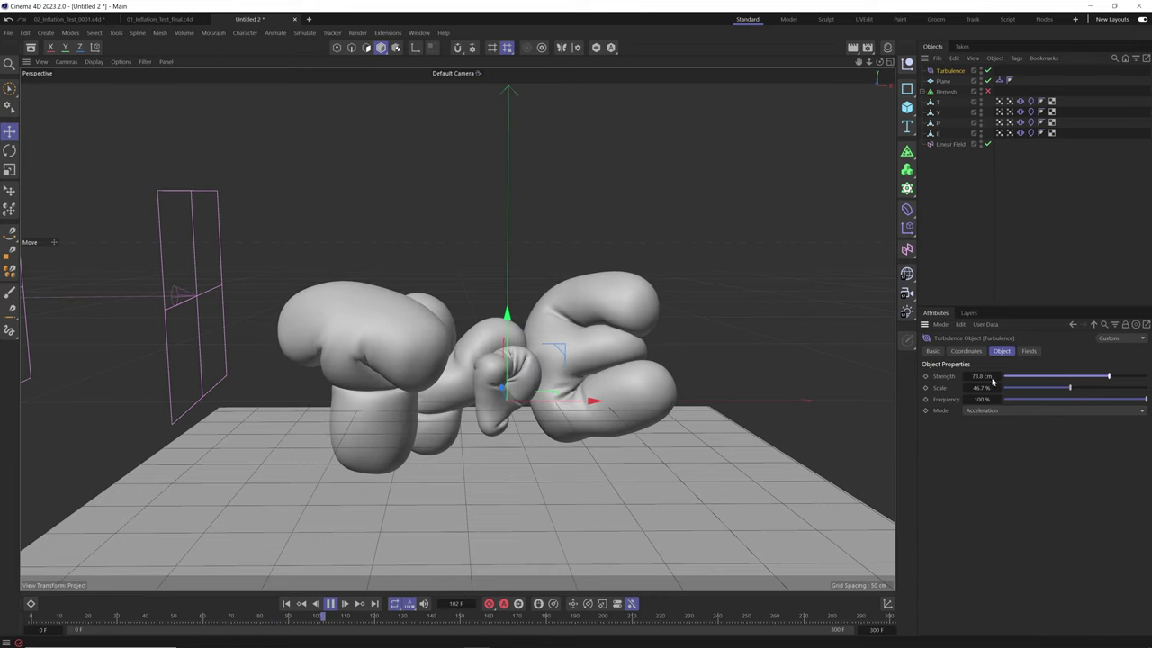
# Select the Vibrate tags of all four letters and open their basic properties.
pyautogui.click(1020, 102)
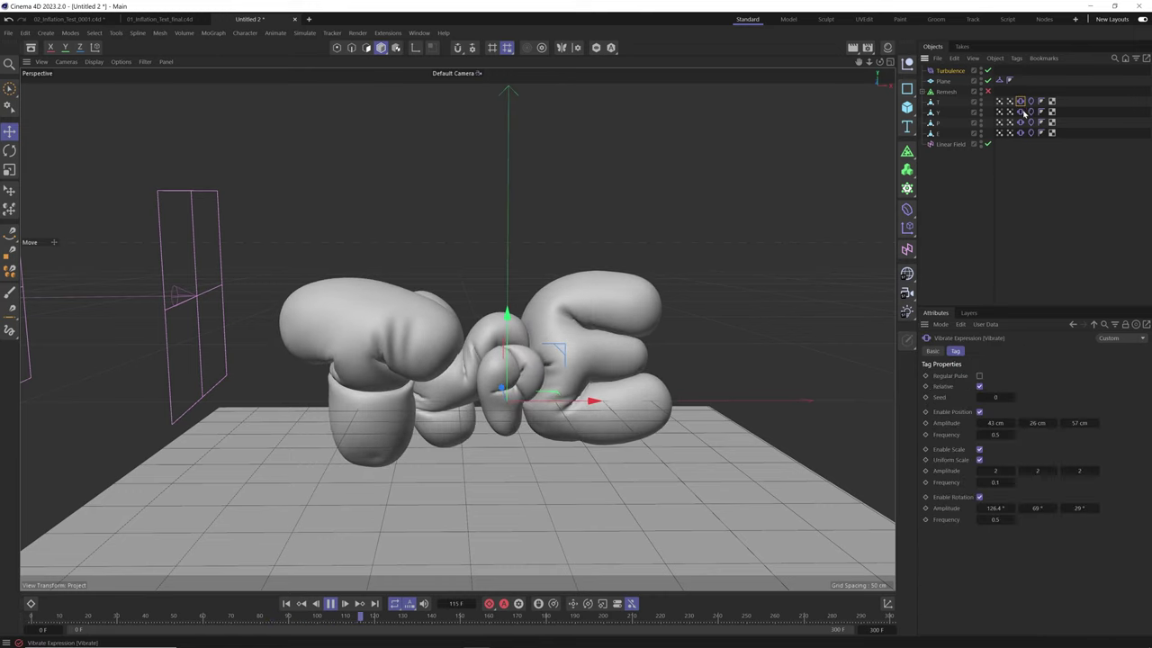
pyautogui.keyDown('shift'); pyautogui.click(1021, 133); pyautogui.keyUp('shift')
pyautogui.click(932, 351)
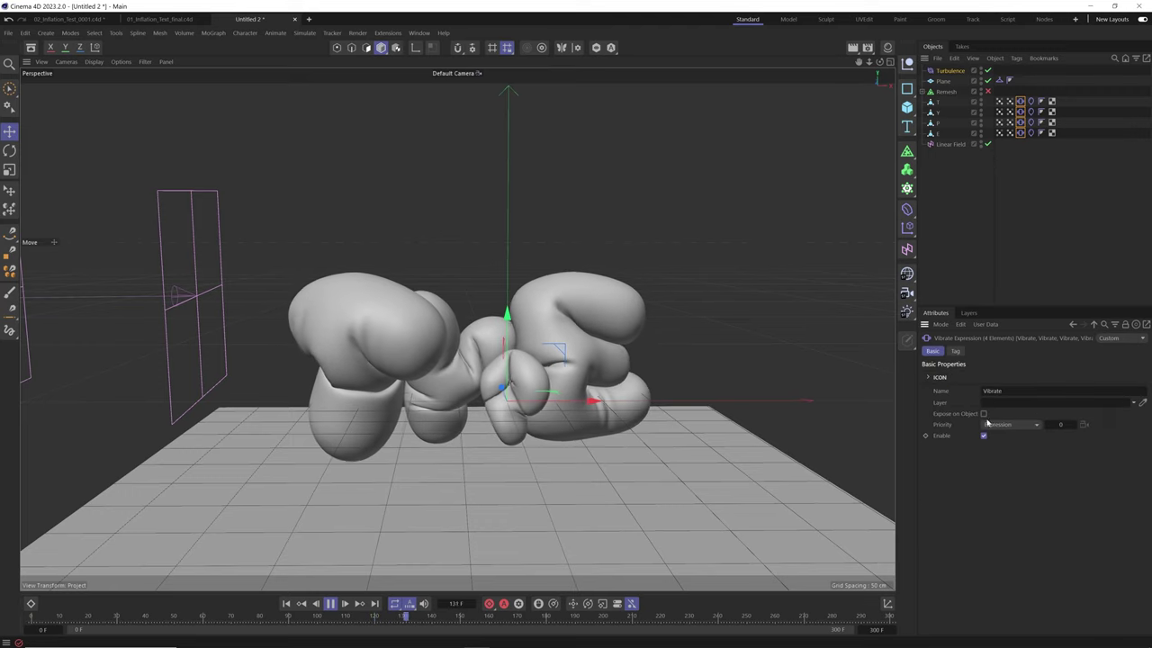
# Set the Turbulence strength to 500 cm, its scale to about 35 % and its frequency to about 40 %.
pyautogui.click(949, 71)
pyautogui.moveTo(1072, 391)
pyautogui.mouseDown()
pyautogui.moveTo(1108, 390)
pyautogui.moveTo(1034, 392)
pyautogui.moveTo(1074, 379)
pyautogui.mouseUp()
pyautogui.moveTo(981, 376); pyautogui.dragTo(1146, 367)
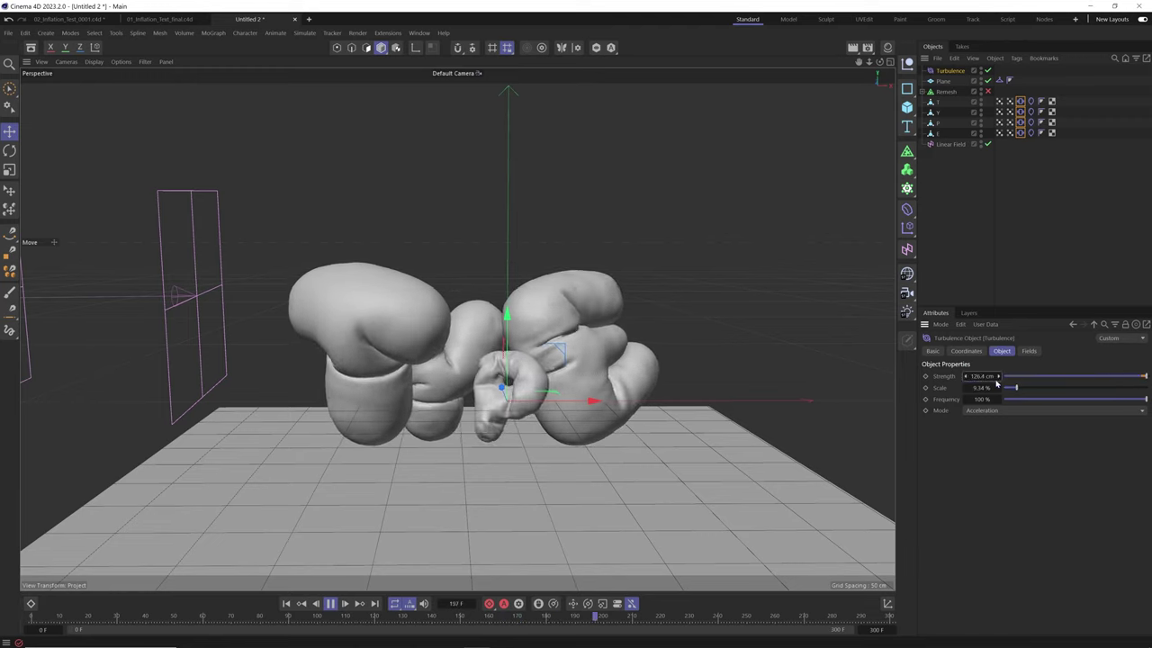
pyautogui.moveTo(1030, 386); pyautogui.dragTo(1049, 390)
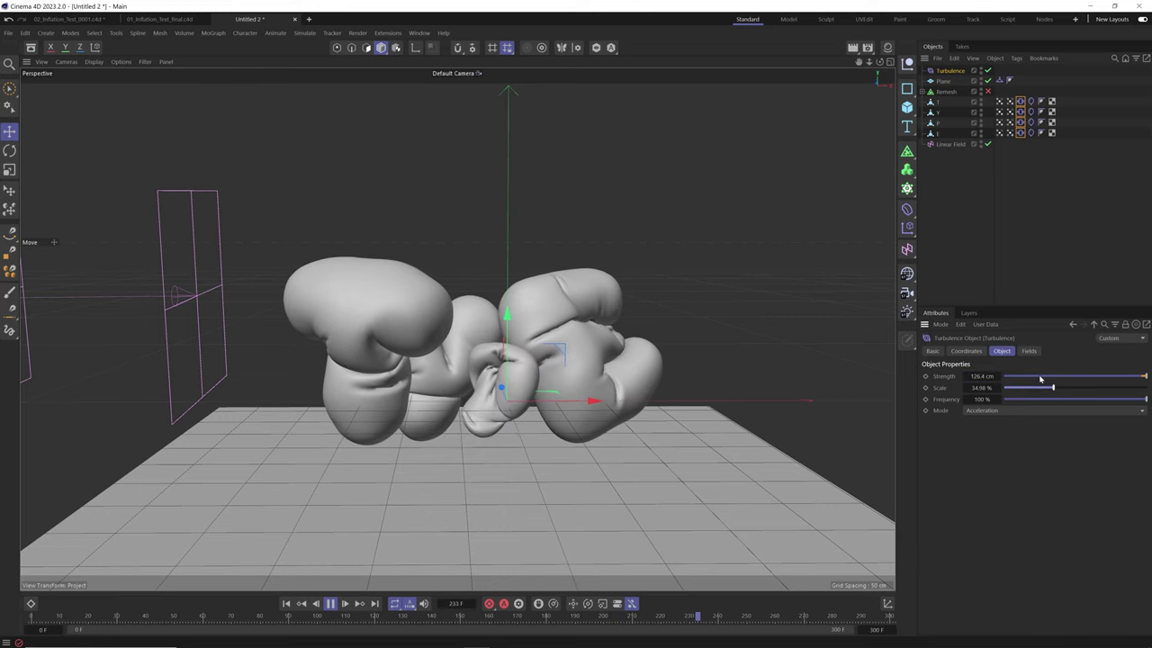
pyautogui.click(978, 376)
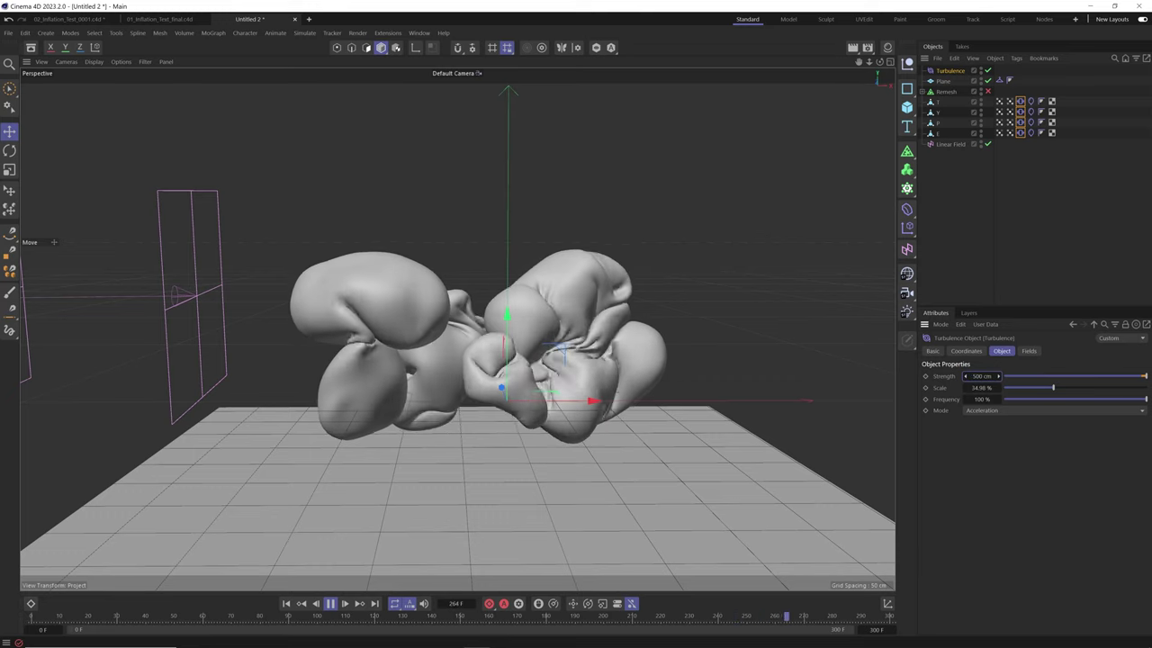
pyautogui.click(1042, 401)
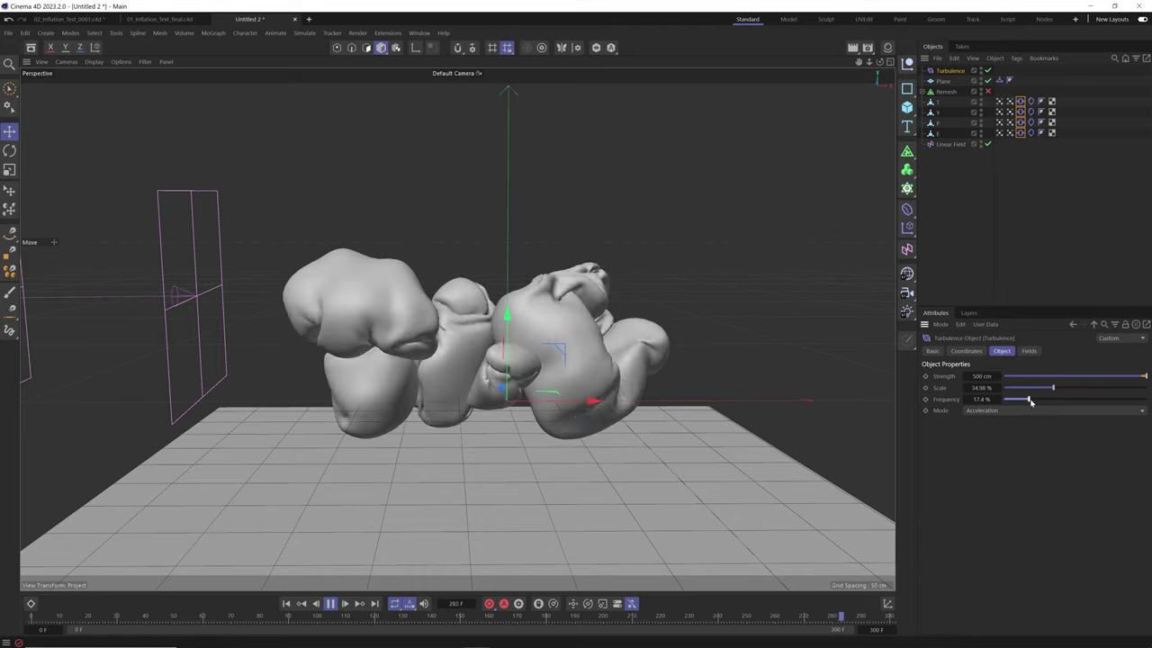
pyautogui.moveTo(1054, 400)
pyautogui.mouseDown()
pyautogui.moveTo(1136, 401)
pyautogui.moveTo(1033, 400)
pyautogui.mouseUp()
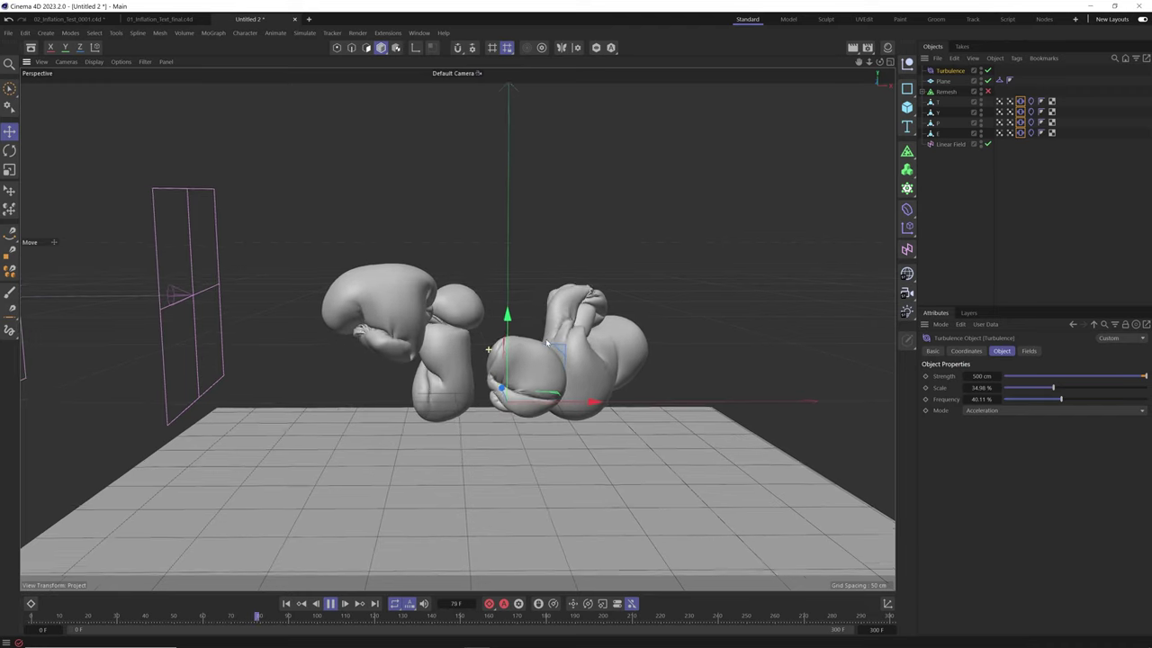
# Lower the Turbulence strength to about 21.8 cm and examine the simulated letters up close.
pyautogui.scroll(5, 601, 351)
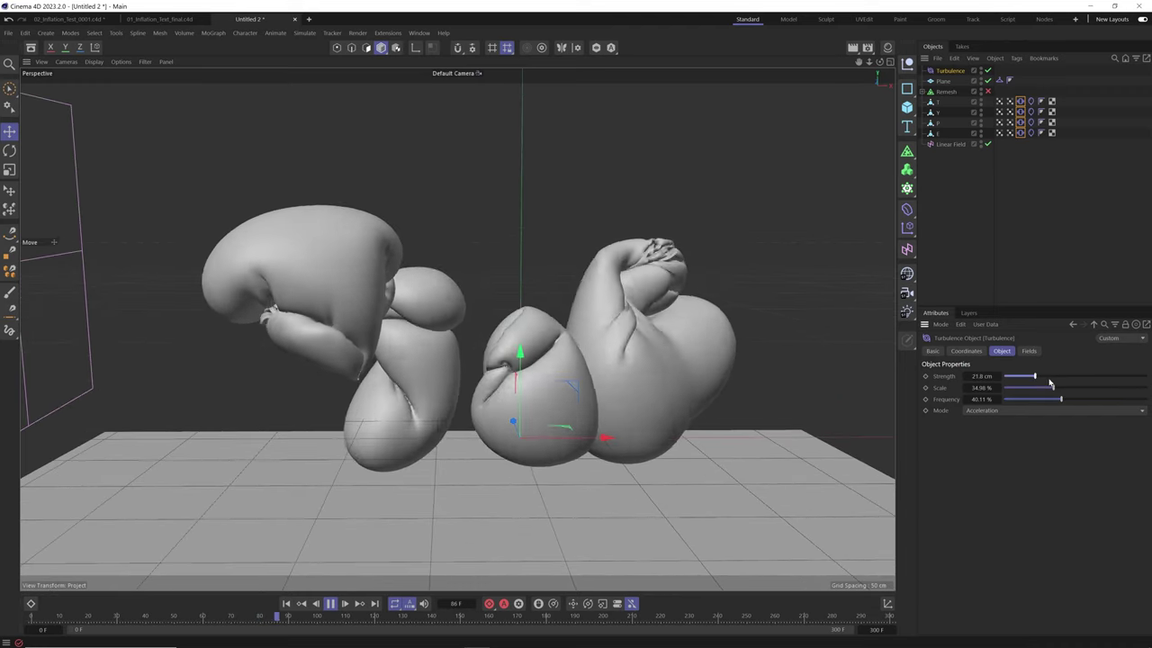
pyautogui.moveTo(1143, 376); pyautogui.dragTo(1035, 376)
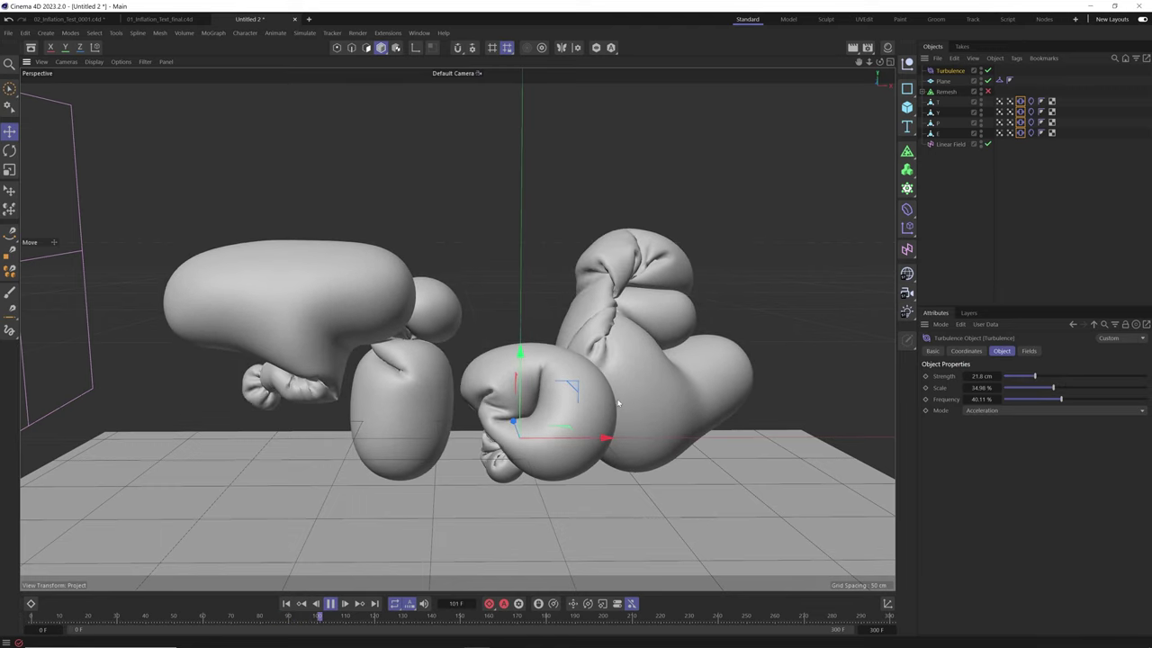
pyautogui.scroll(-1, 619, 401)
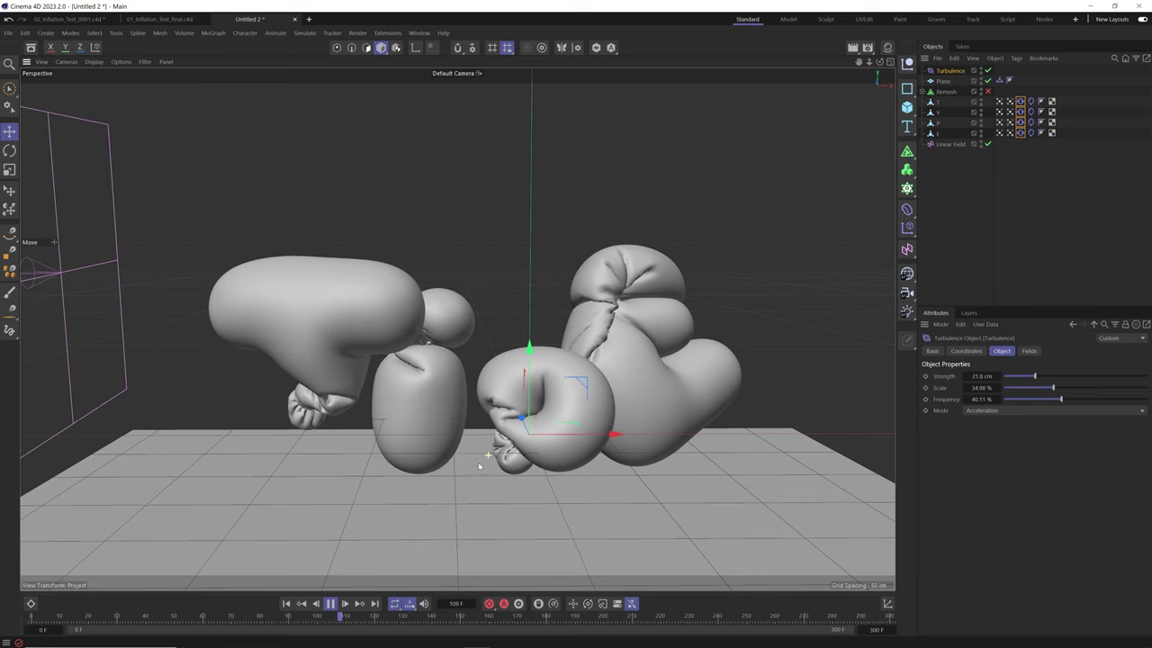
pyautogui.keyDown('alt'); pyautogui.moveTo(481, 465); pyautogui.dragTo(441, 481); pyautogui.keyUp('alt')
pyautogui.keyDown('alt'); pyautogui.moveTo(544, 437); pyautogui.dragTo(617, 355, button='middle'); pyautogui.keyUp('alt')
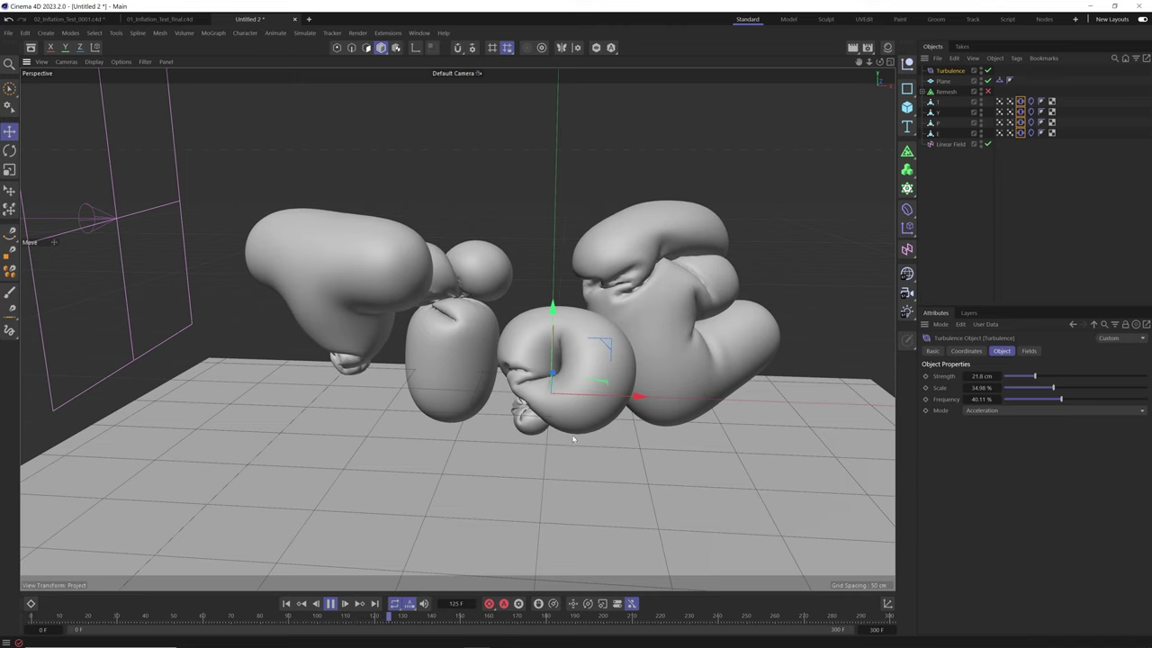
pyautogui.keyDown('alt'); pyautogui.moveTo(578, 439); pyautogui.dragTo(586, 430); pyautogui.keyUp('alt')
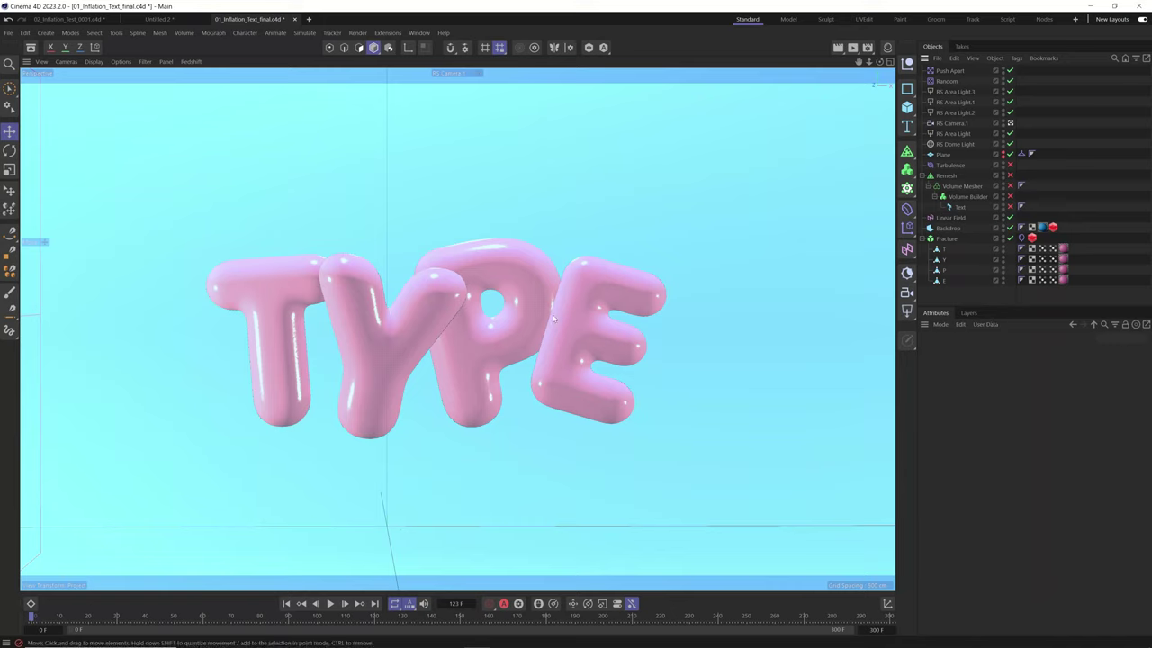
# In the 01_Inflation_Text_final scene, examine the Fracture object's mode and effectors and the Random effector's transform and noise settings.
pyautogui.click(942, 239)
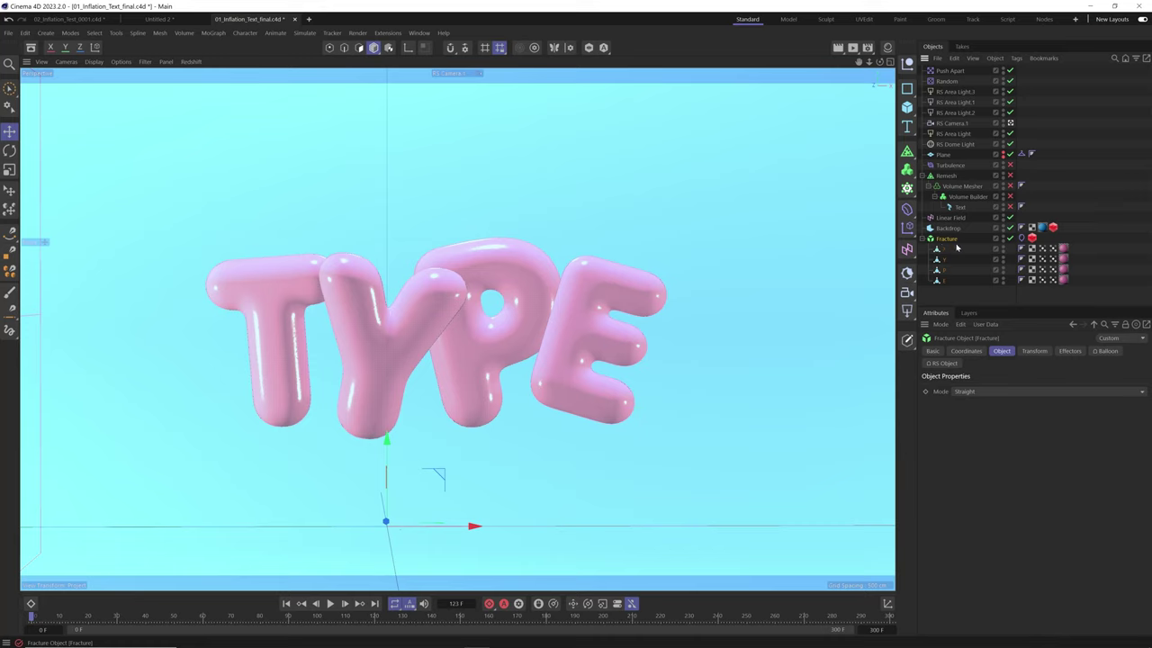
pyautogui.click(980, 392)
pyautogui.click(979, 401)
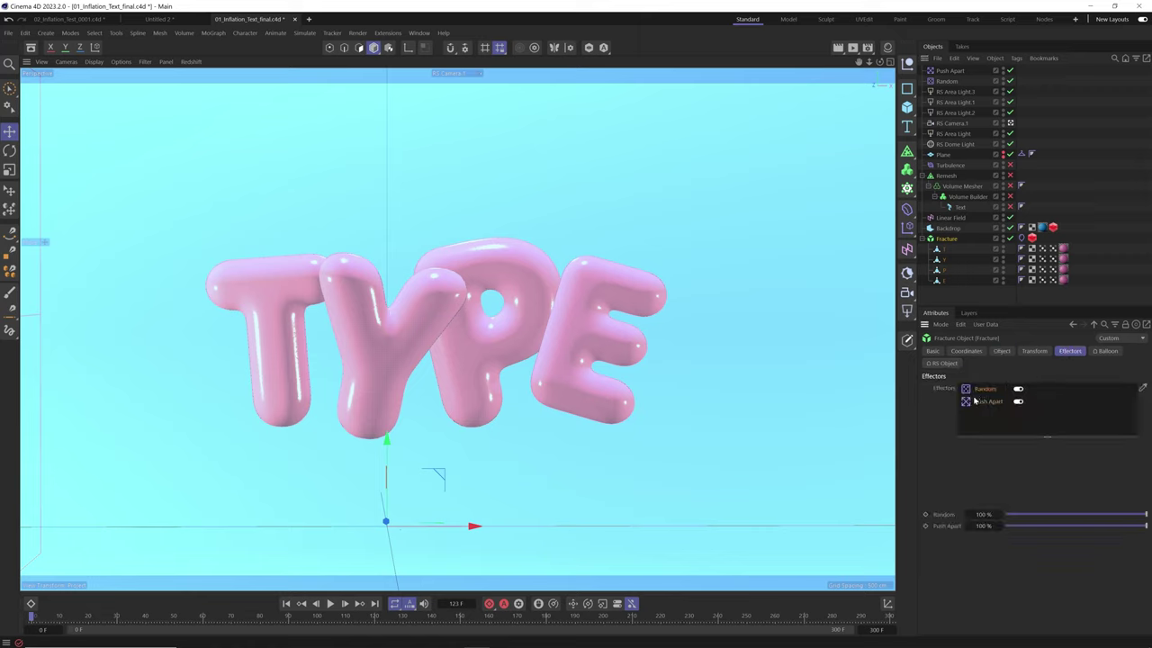
pyautogui.click(971, 81)
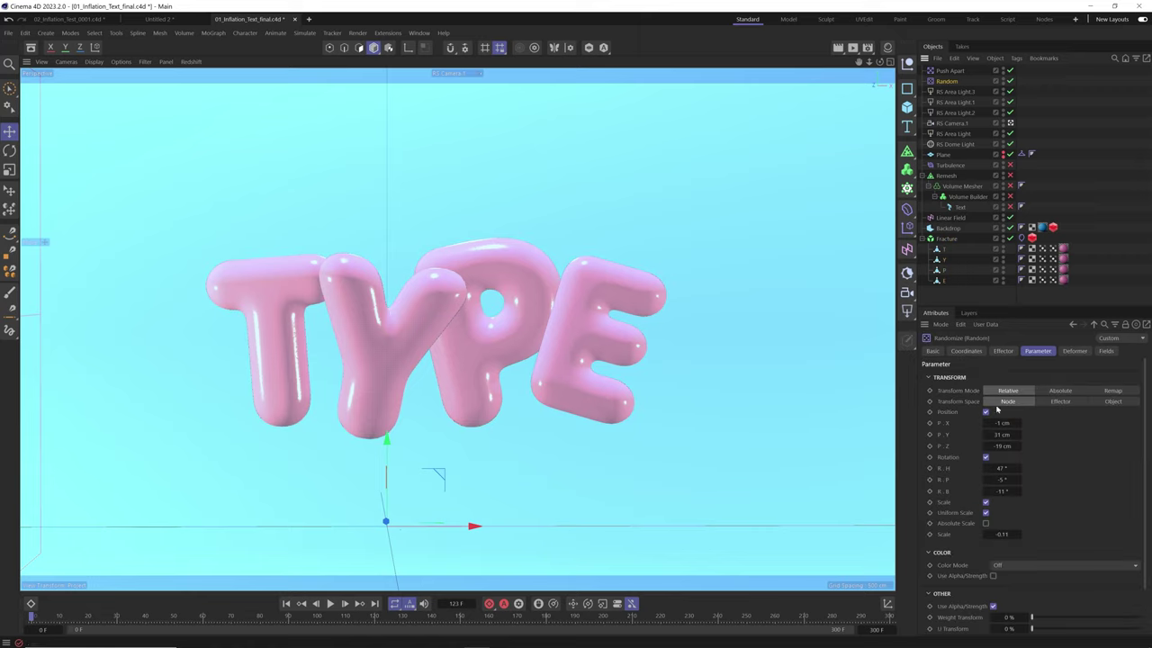
pyautogui.moveTo(1012, 422); pyautogui.dragTo(1008, 422)
pyautogui.click(1001, 351)
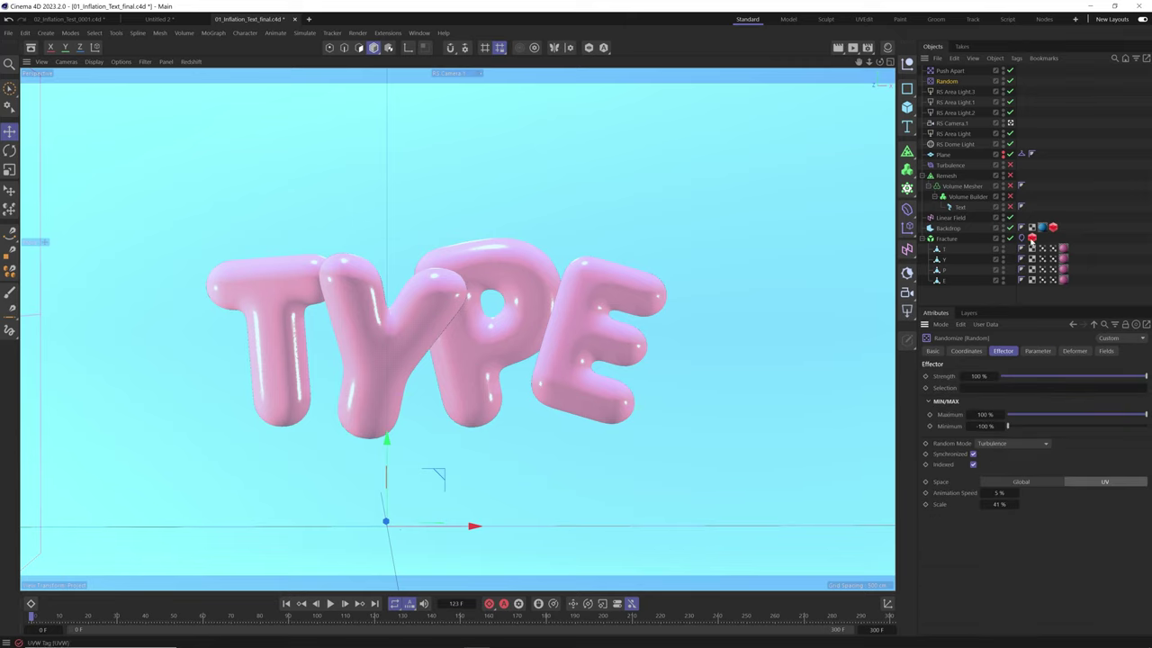
# Enable the Turbulence force and play the simulation, examining the Fracture's Balloon tag and the inflating letters from above.
pyautogui.click(1007, 167)
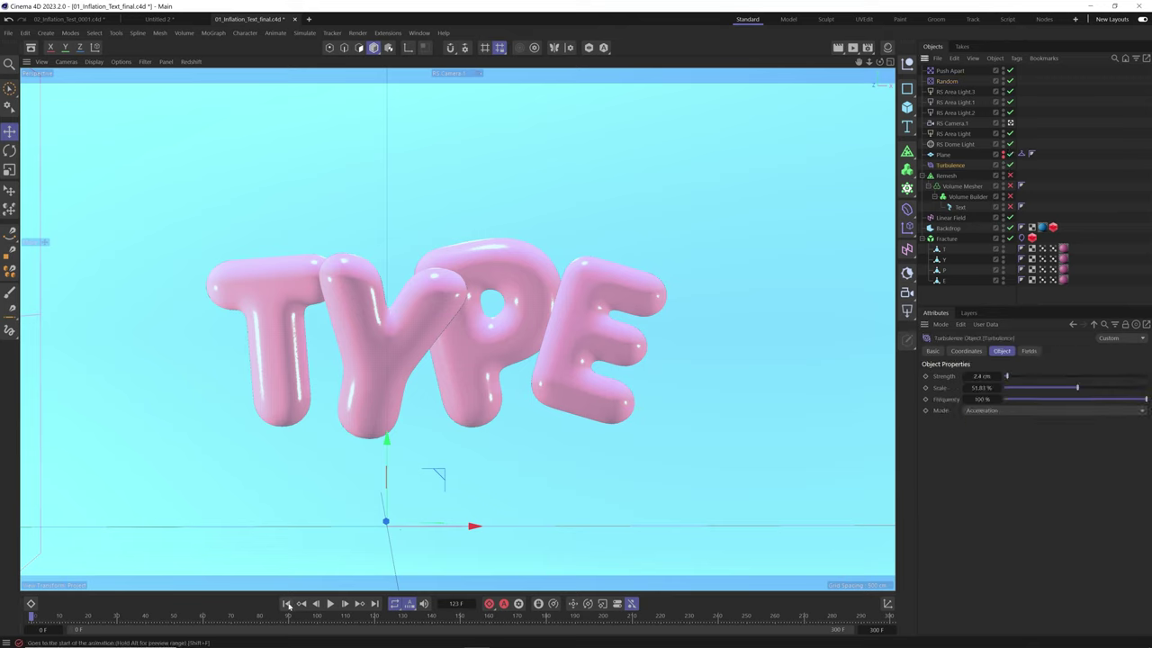
pyautogui.click(1070, 237)
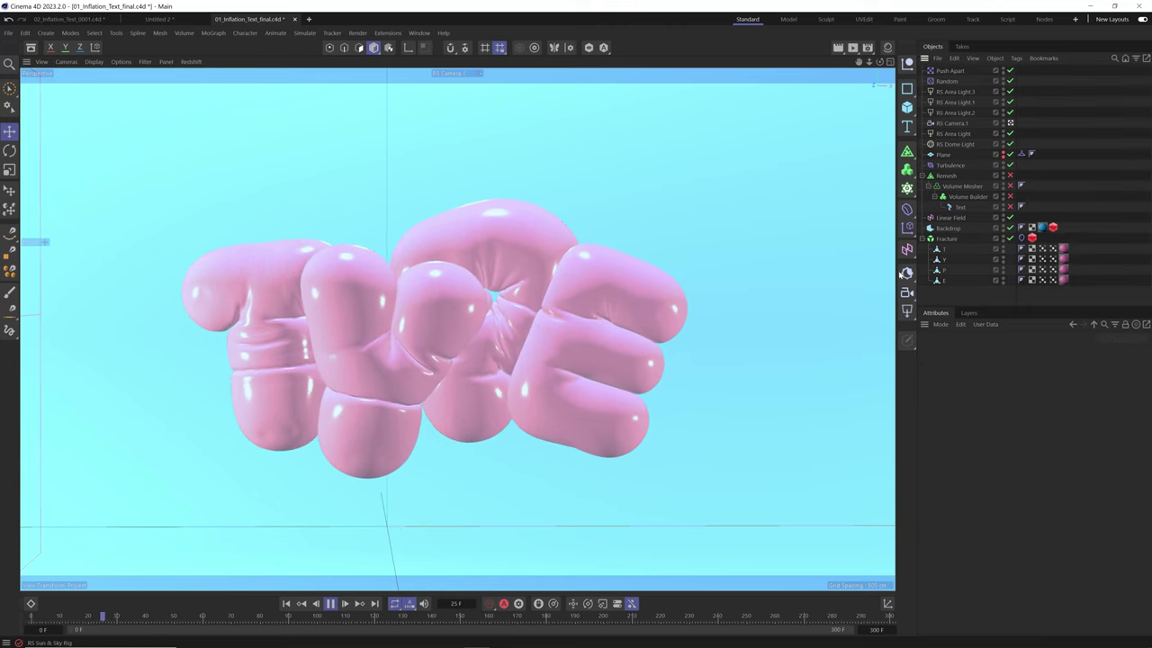
pyautogui.click(1022, 237)
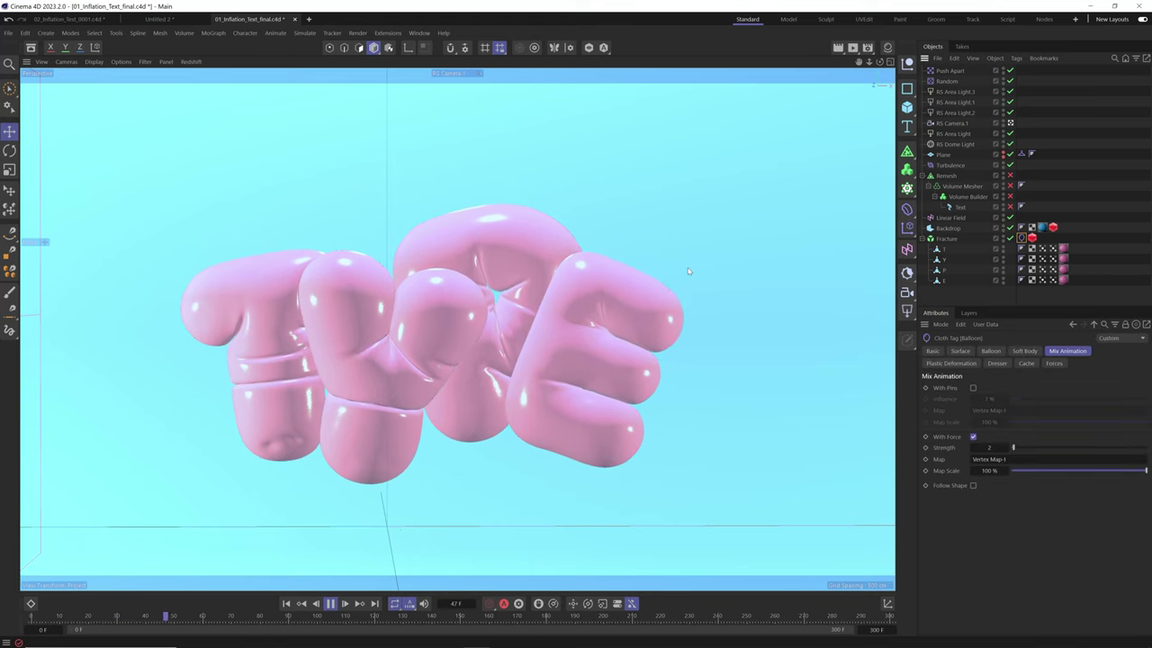
pyautogui.keyDown('alt'); pyautogui.moveTo(423, 337); pyautogui.dragTo(405, 456); pyautogui.keyUp('alt')
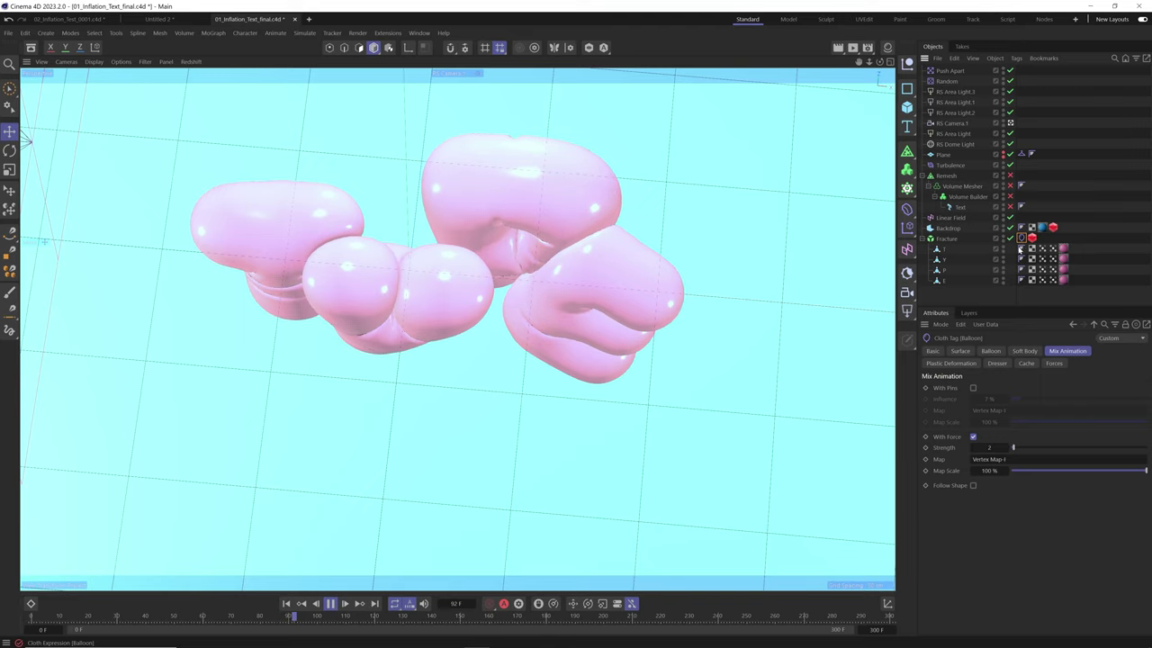
pyautogui.click(941, 241)
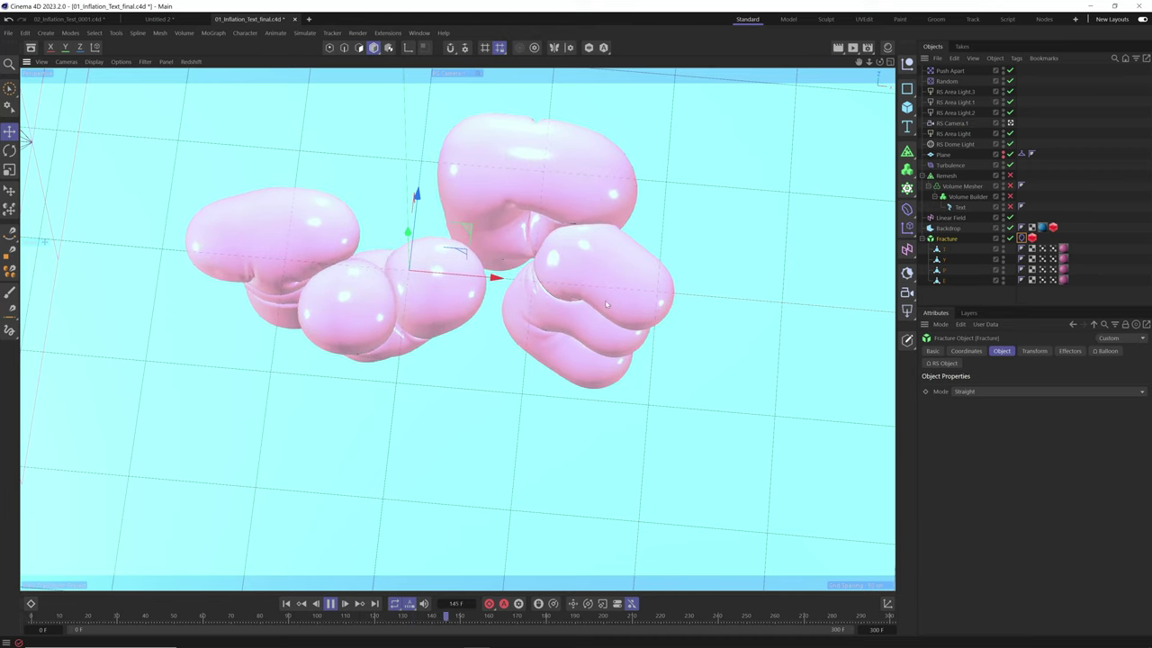
pyautogui.keyDown('alt'); pyautogui.moveTo(599, 307); pyautogui.dragTo(535, 294); pyautogui.keyUp('alt')
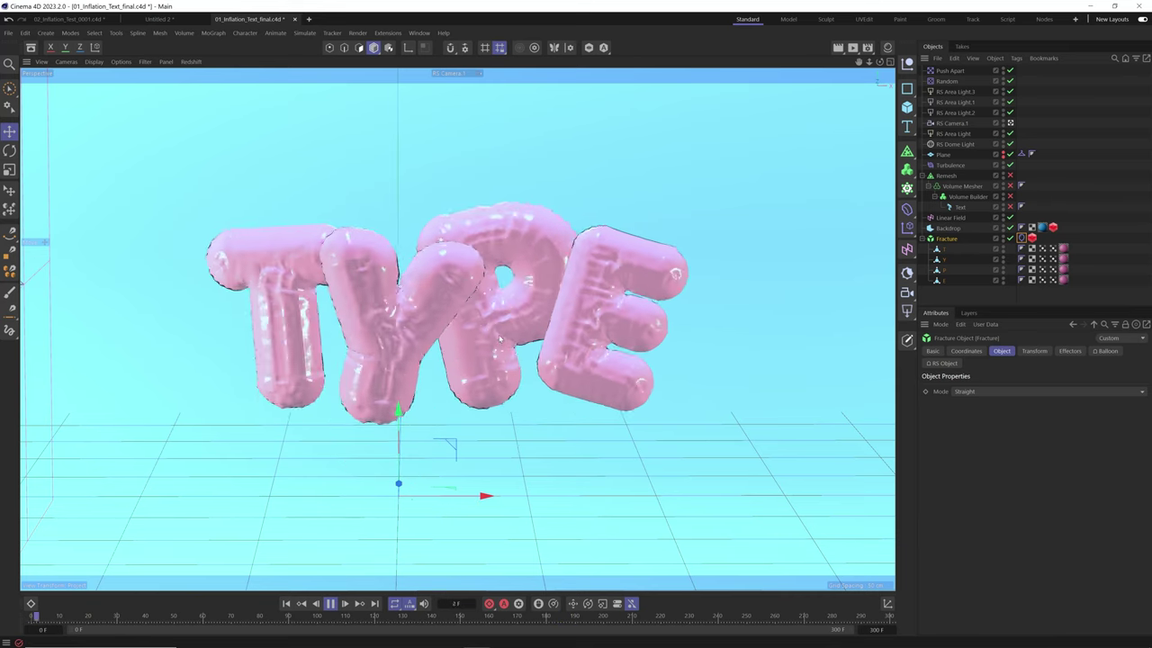
# Set the Mix Animation force strength of the Fracture's Balloon tag to 5.
pyautogui.click(1021, 238)
pyautogui.click(960, 351)
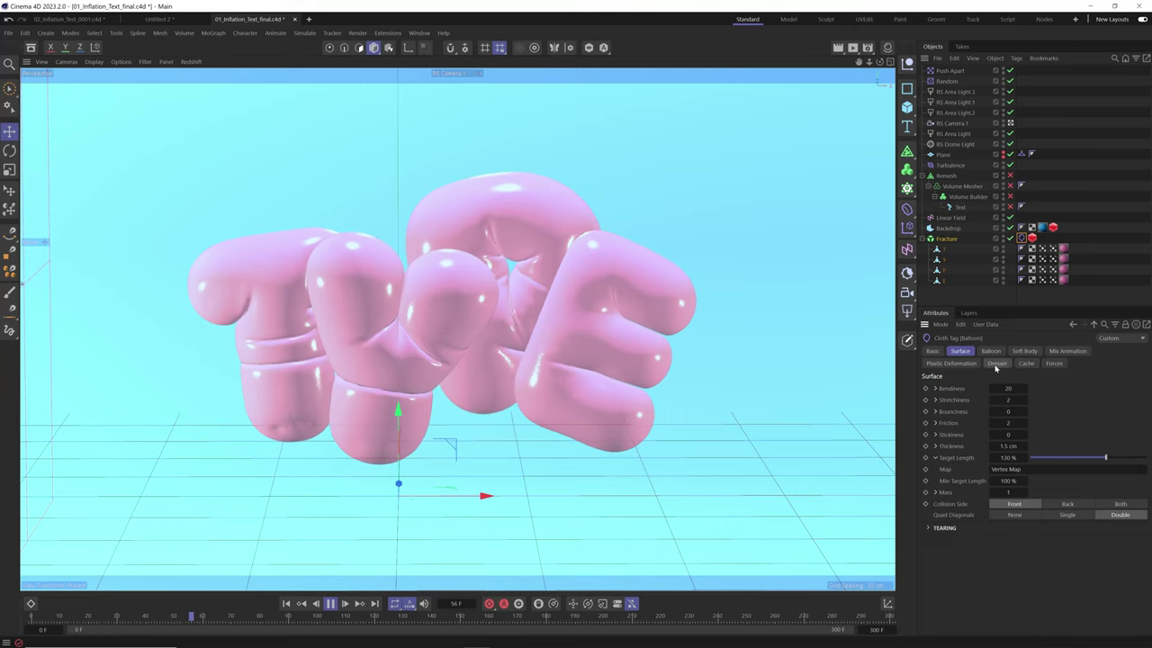
pyautogui.click(1067, 351)
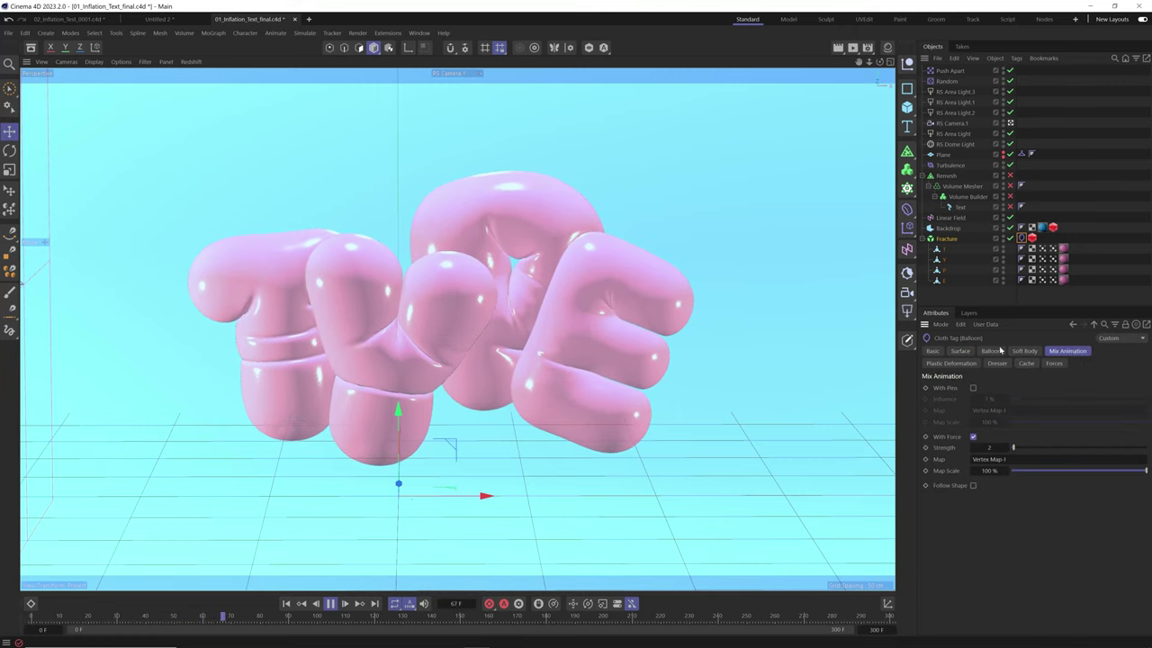
pyautogui.click(990, 447)
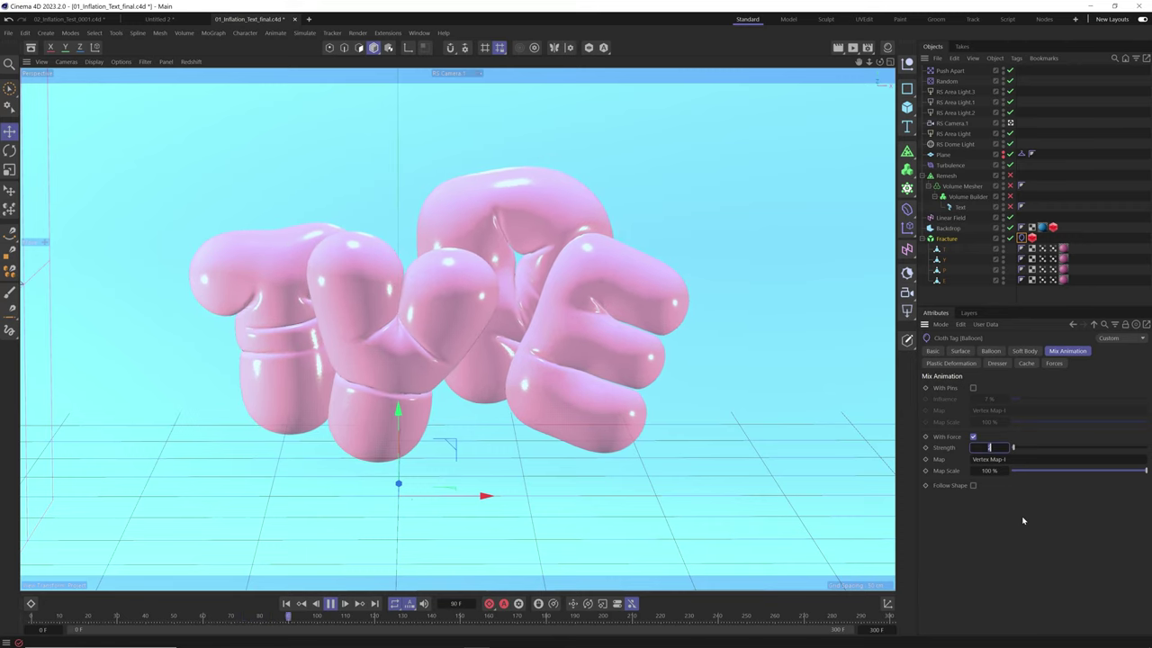
pyautogui.write('5')
pyautogui.press('Return')
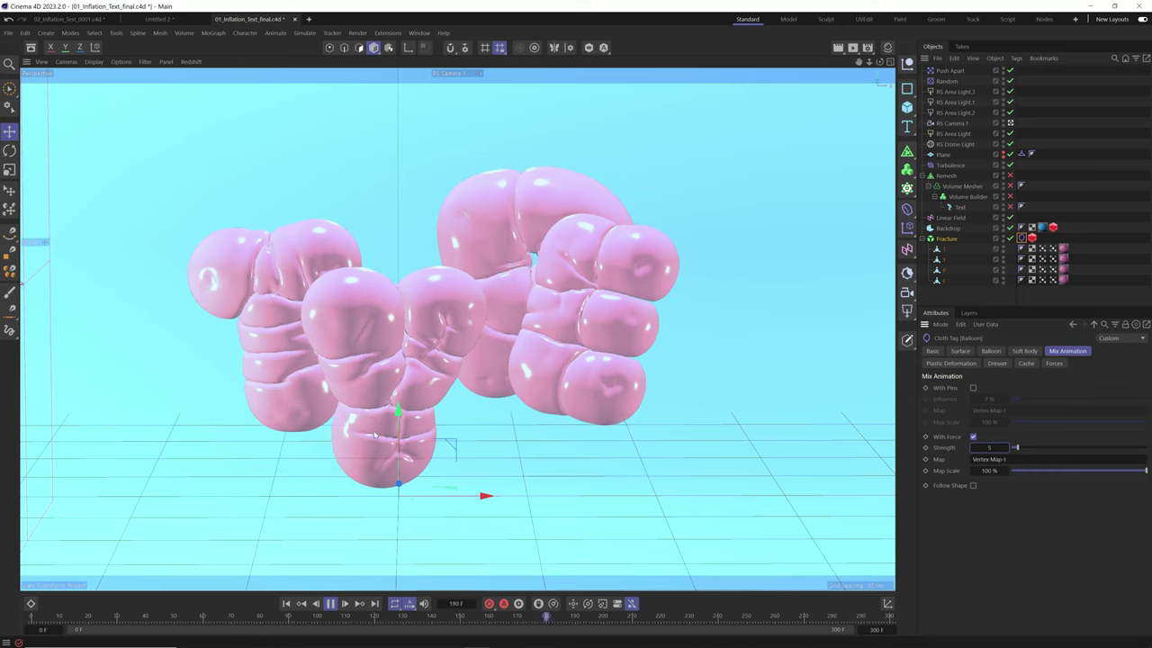
# Set the Balloon tag's surface Target Length to 150 % and its Bendiness to 50.
pyautogui.click(990, 351)
pyautogui.click(961, 352)
pyautogui.doubleClick(1006, 457)
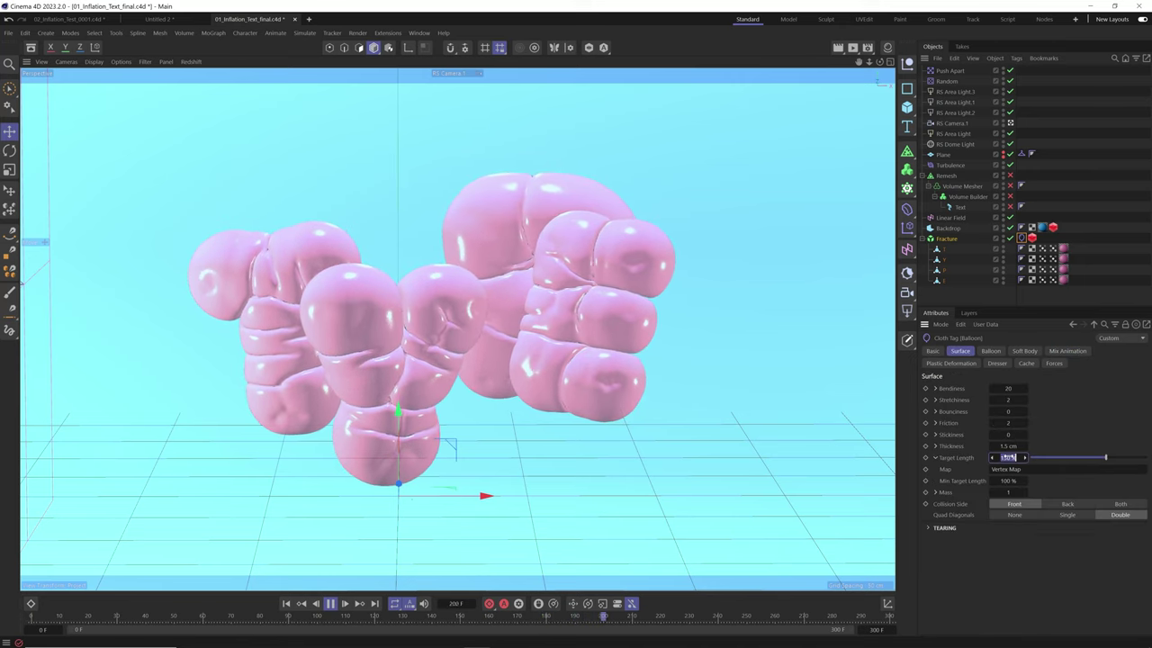
pyautogui.write('150')
pyautogui.press('Return')
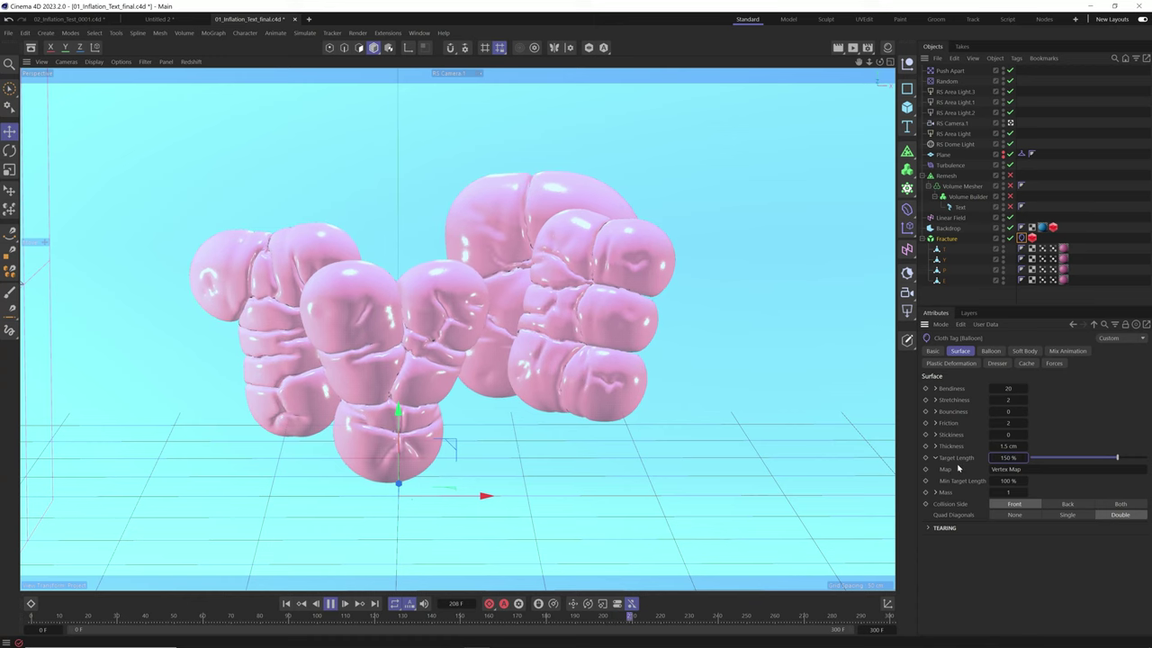
pyautogui.doubleClick(1010, 389)
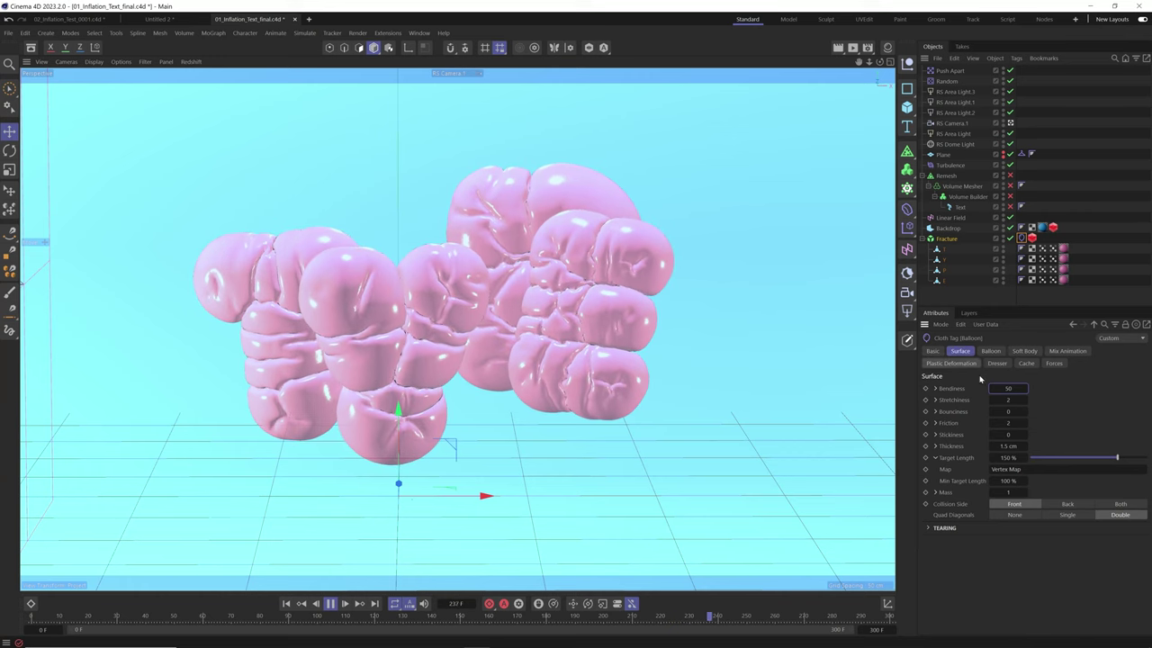
# Set the surface Target Length of the Fracture's Balloon tag to 130 %.
pyautogui.doubleClick(1007, 457)
pyautogui.write('130')
pyautogui.press('Return')
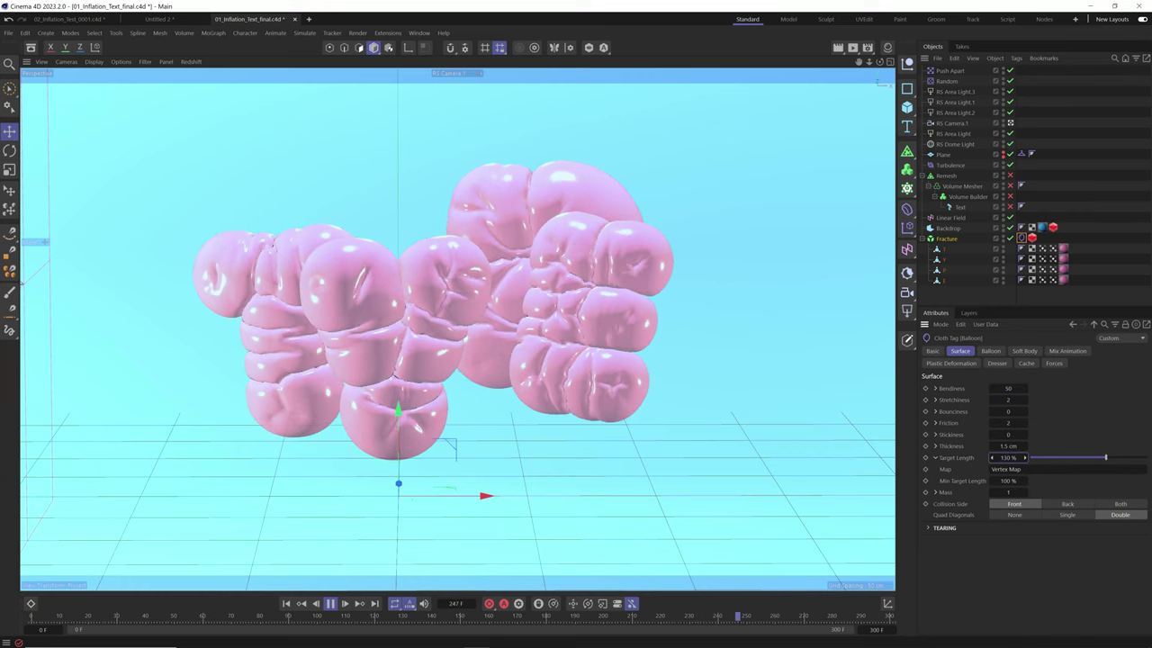
# Set the Balloon tag's Mix Animation force strength to 2, and refine it to 2.5.
pyautogui.click(1025, 351)
pyautogui.click(1067, 351)
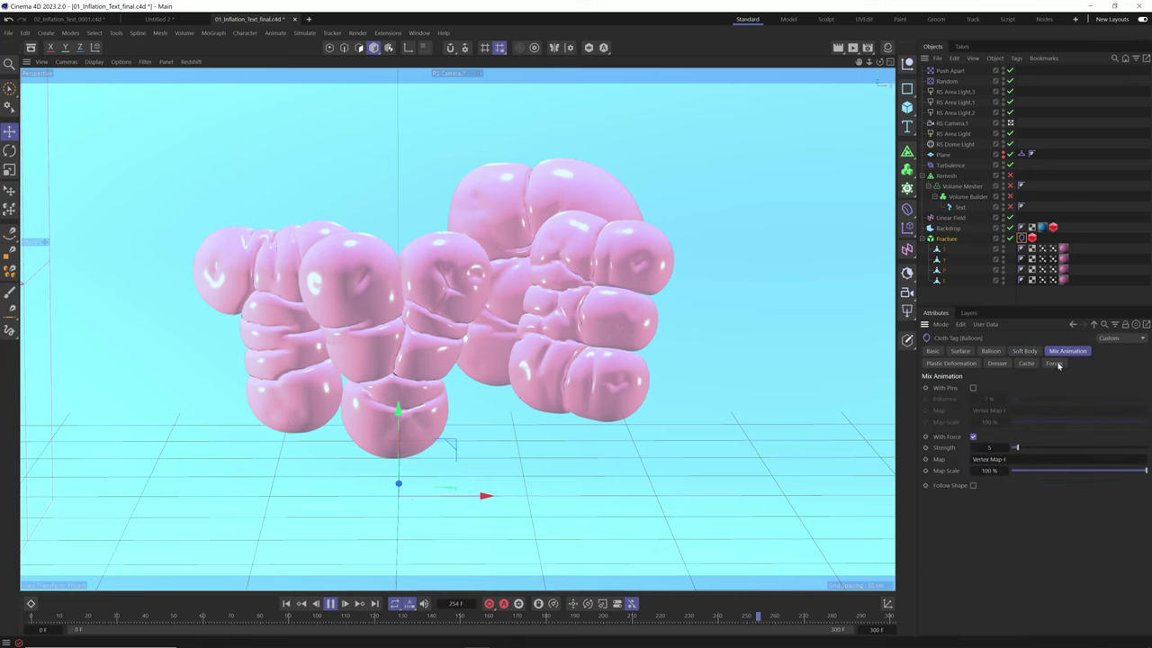
pyautogui.doubleClick(991, 446)
pyautogui.write('2')
pyautogui.press('Return')
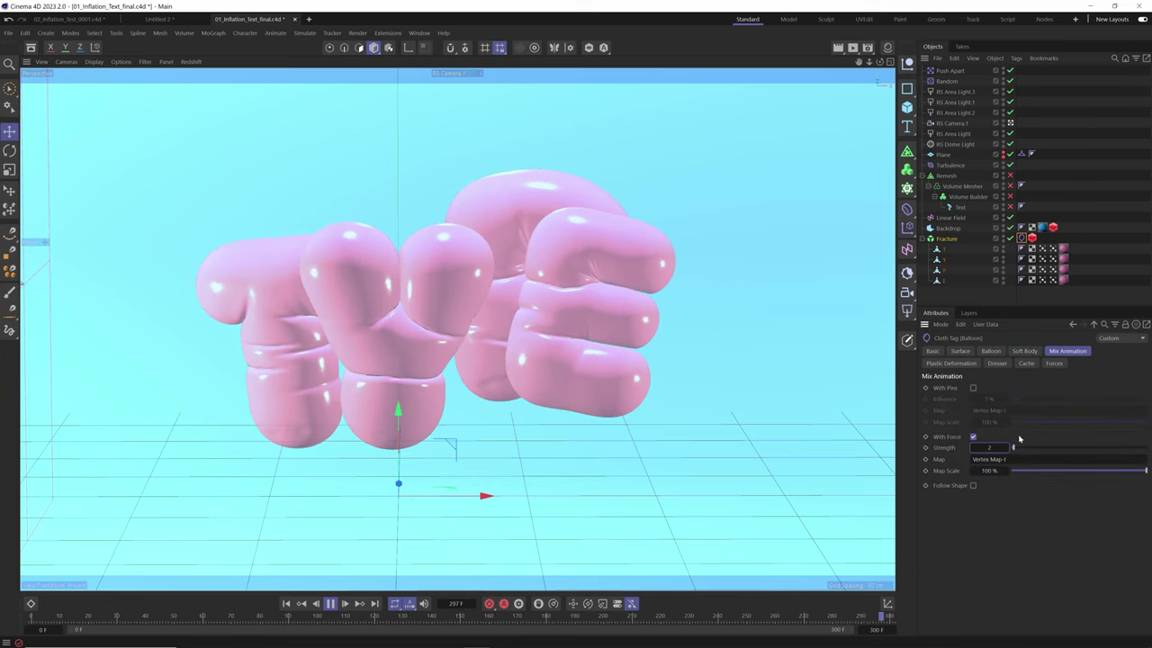
pyautogui.doubleClick(990, 447)
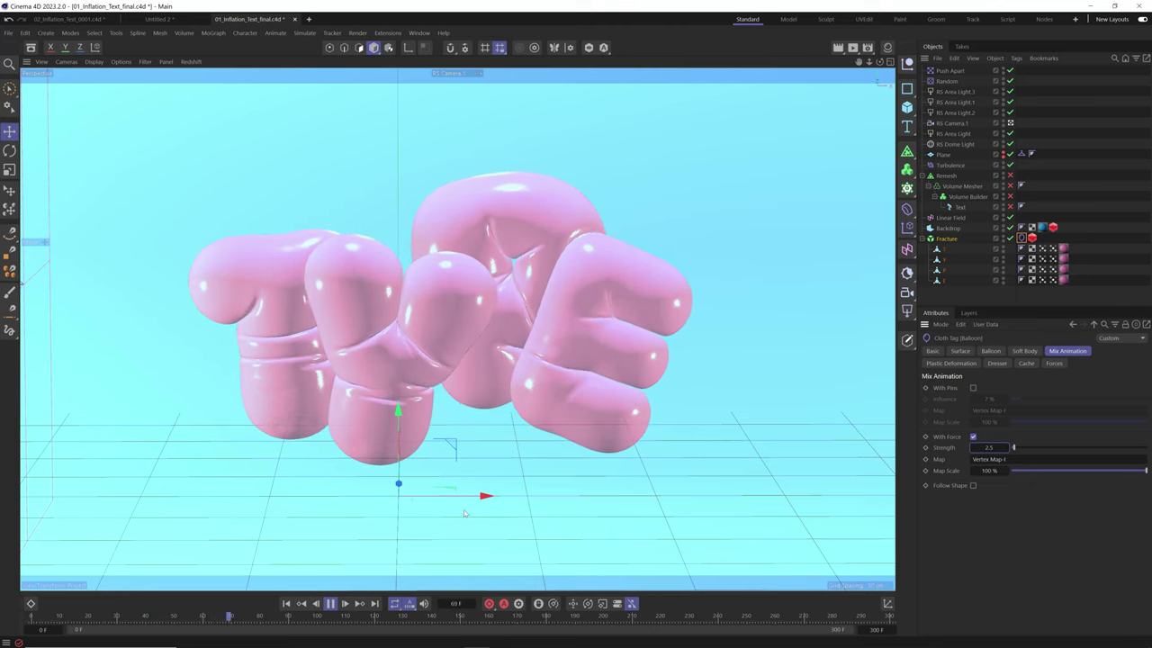
# Stop the simulation playback and start the Redshift rendering of the inflated letters in the viewport.
pyautogui.press('F8')
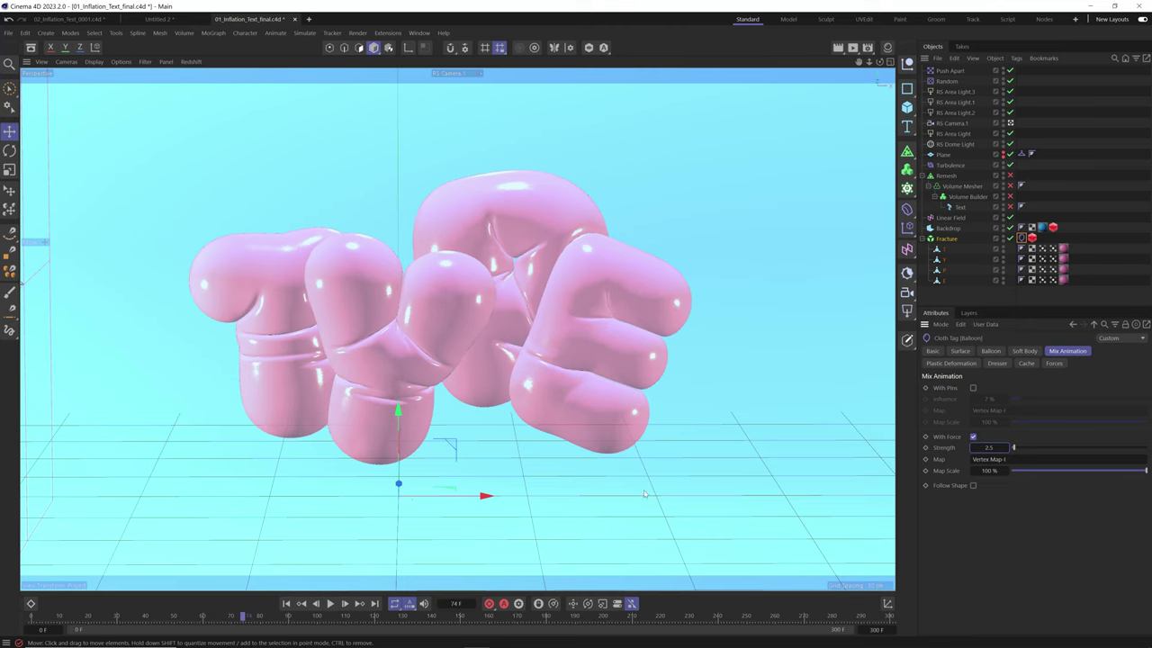
pyautogui.click(191, 61)
pyautogui.click(217, 81)
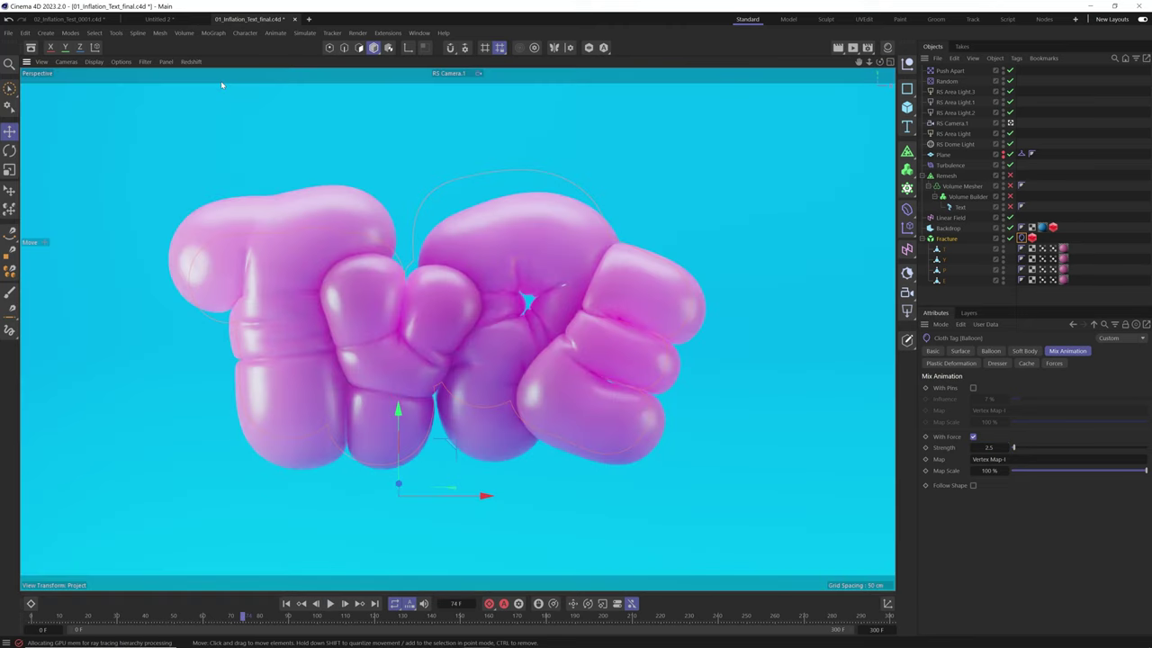